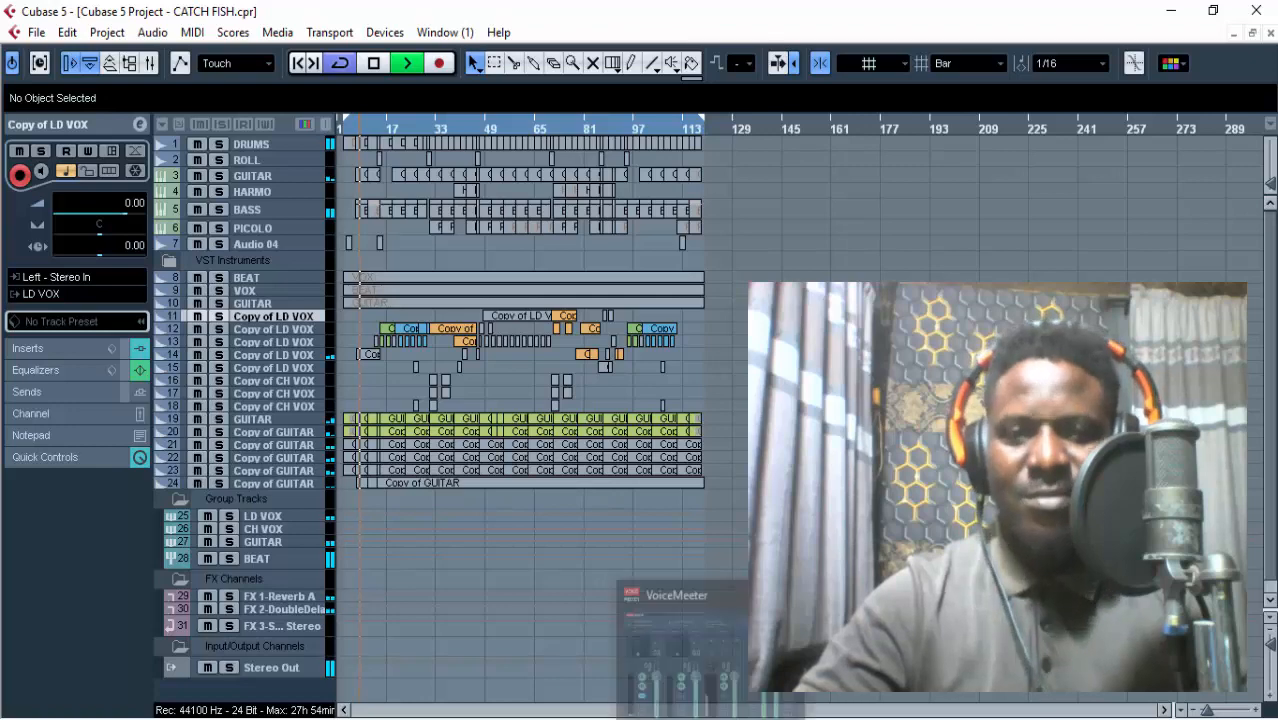
Stop the playback of the CATCH FISH project.
left_click(679, 718)
left_click(679, 718)
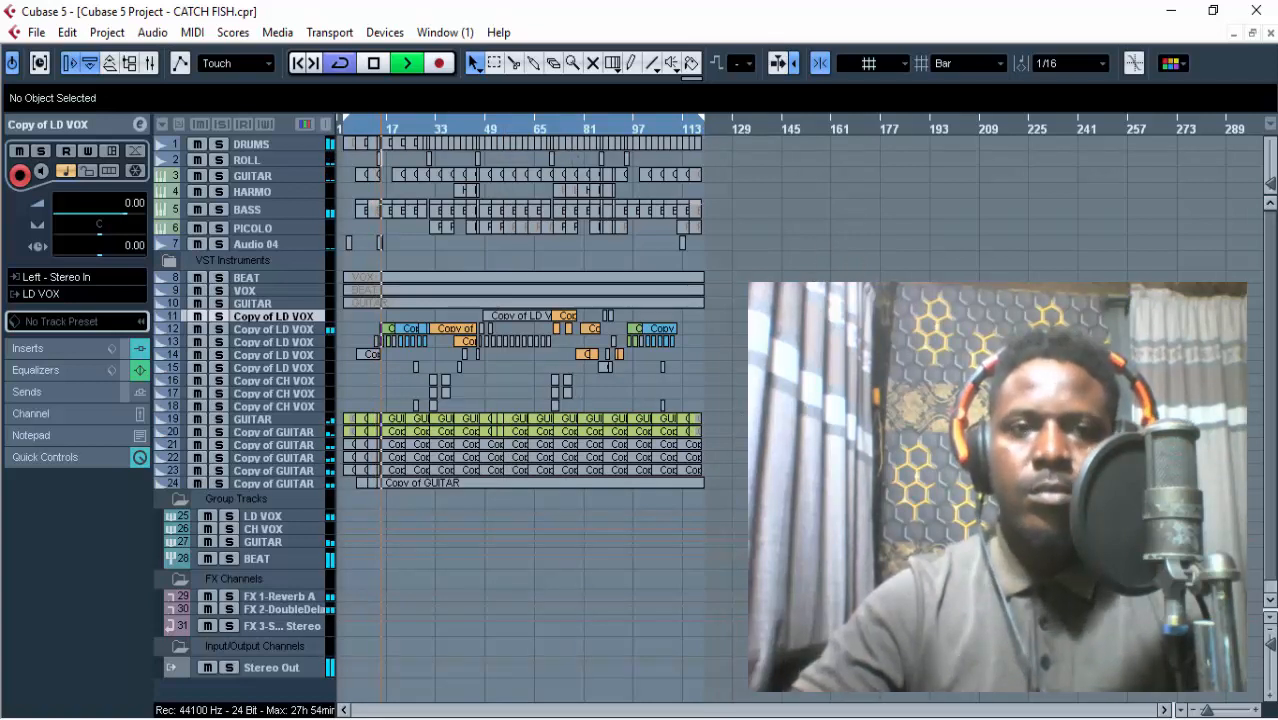
left_click(374, 64)
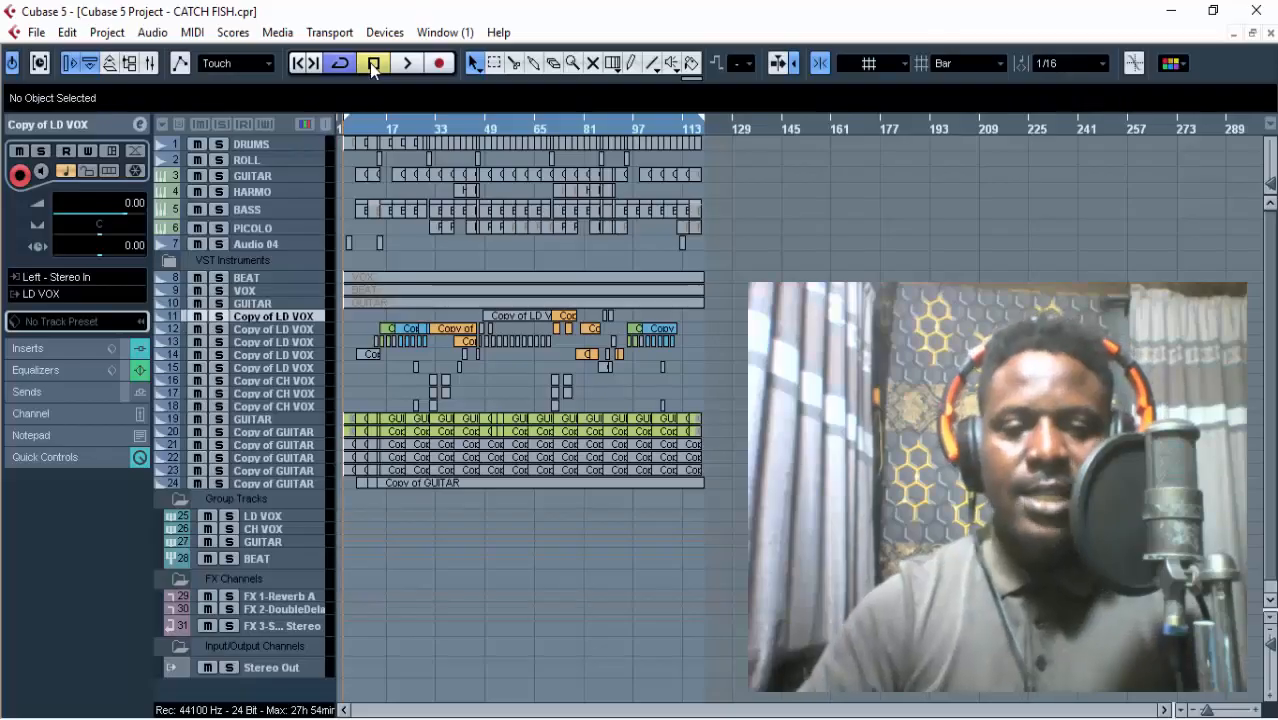
Set the loop range to the first GUITAR part on track 3 and place the playback cursor at bar 7.
key("h")
key("h")
key("h")
key("h")
key("h")
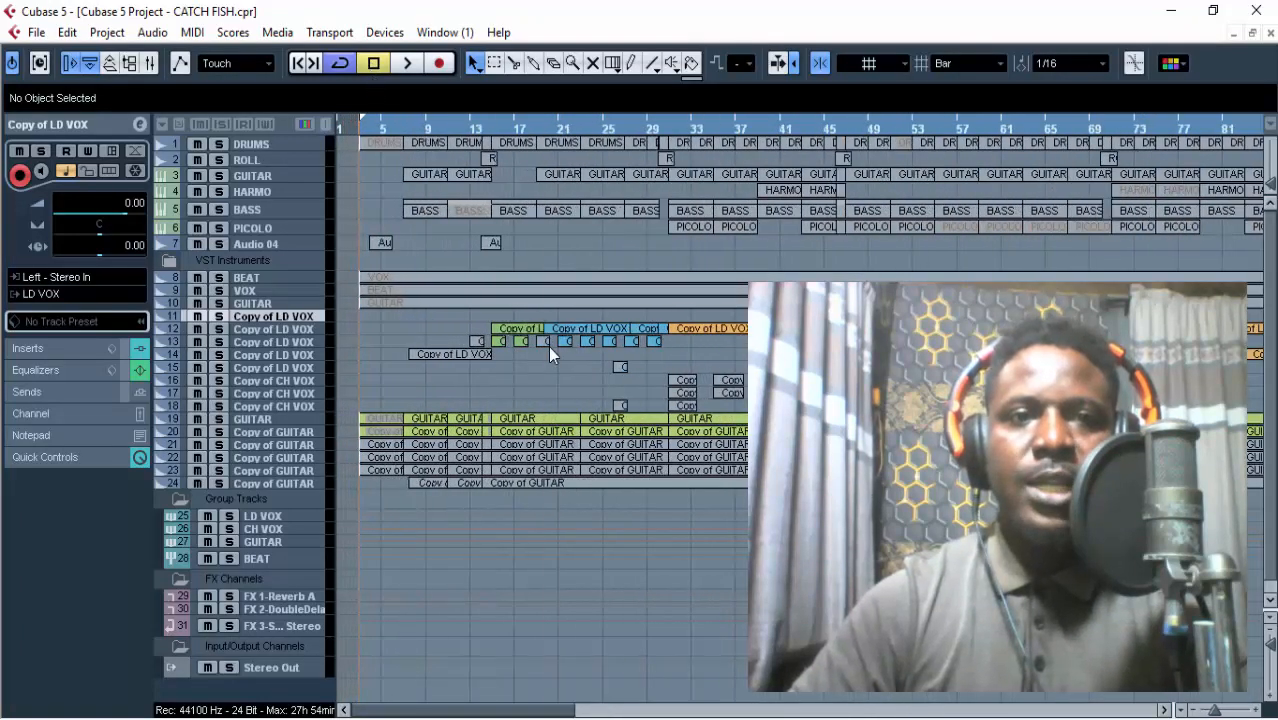
left_click(428, 173)
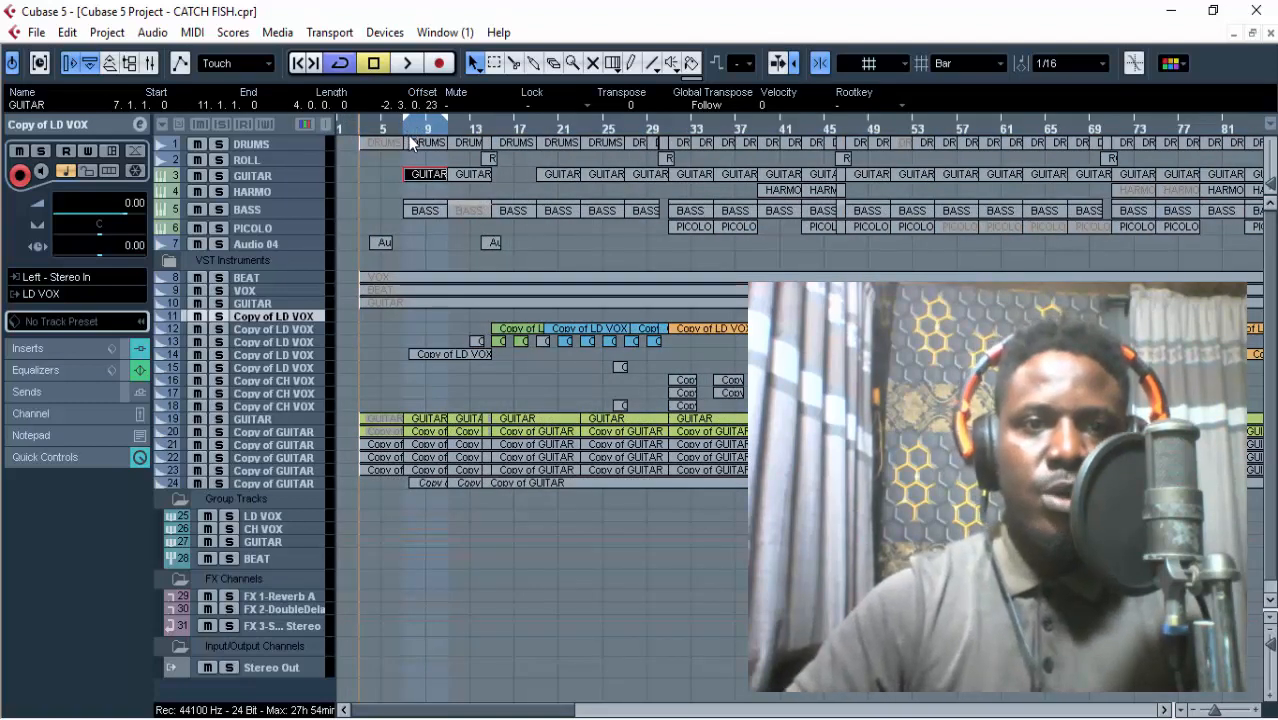
left_click(405, 130)
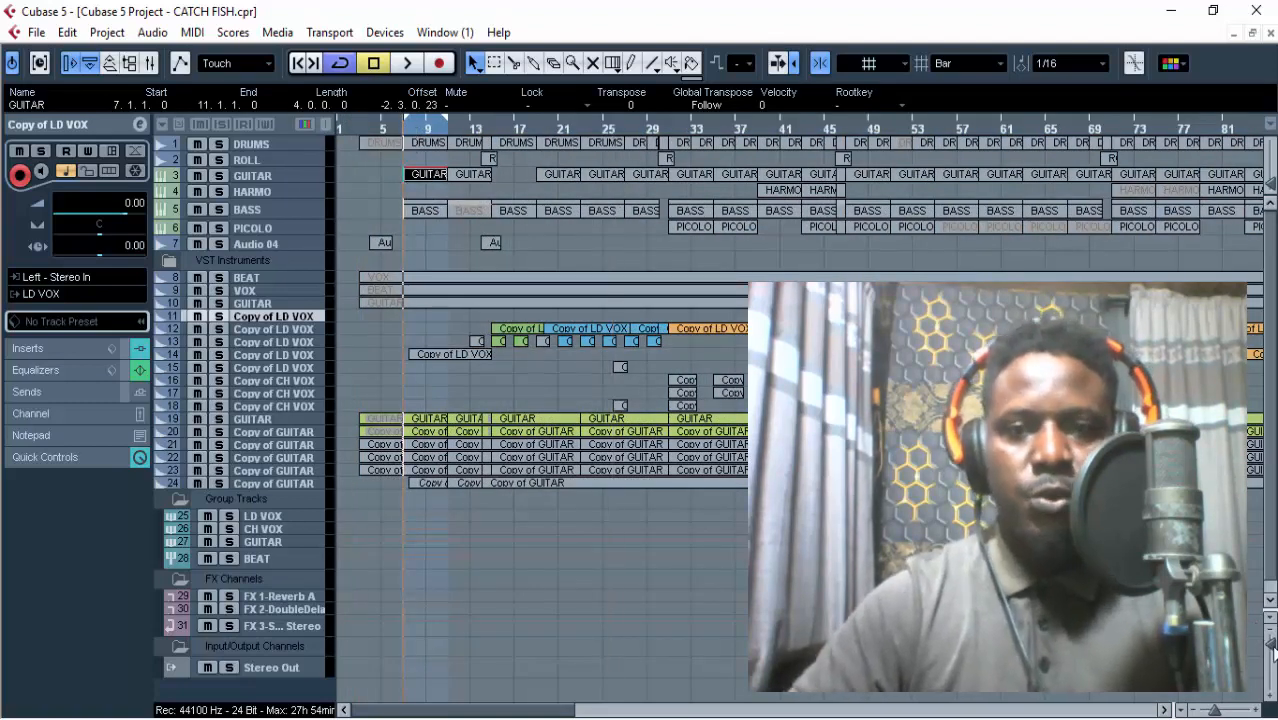
Solo the DRUMS track, listen to it over the looped bars 7 to 11, and release the solo.
left_click(1271, 645)
left_click(1271, 645)
left_click(1271, 645)
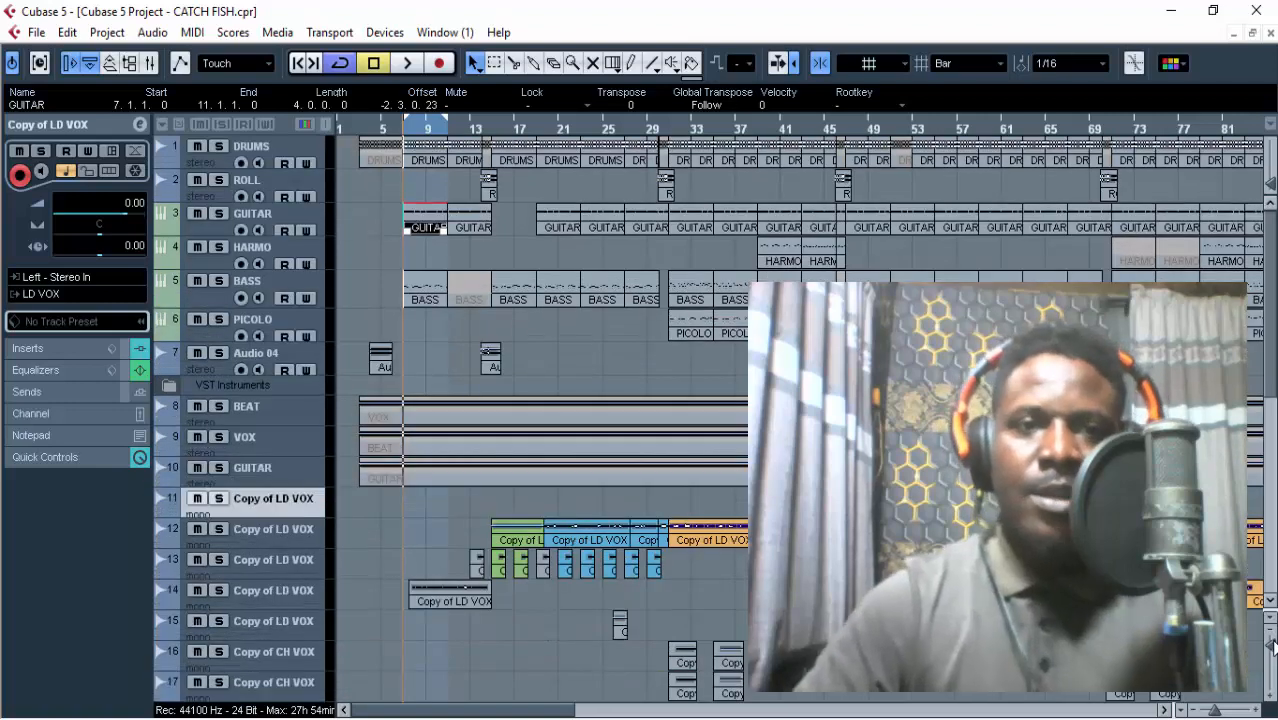
left_click(219, 146)
left_click(380, 213)
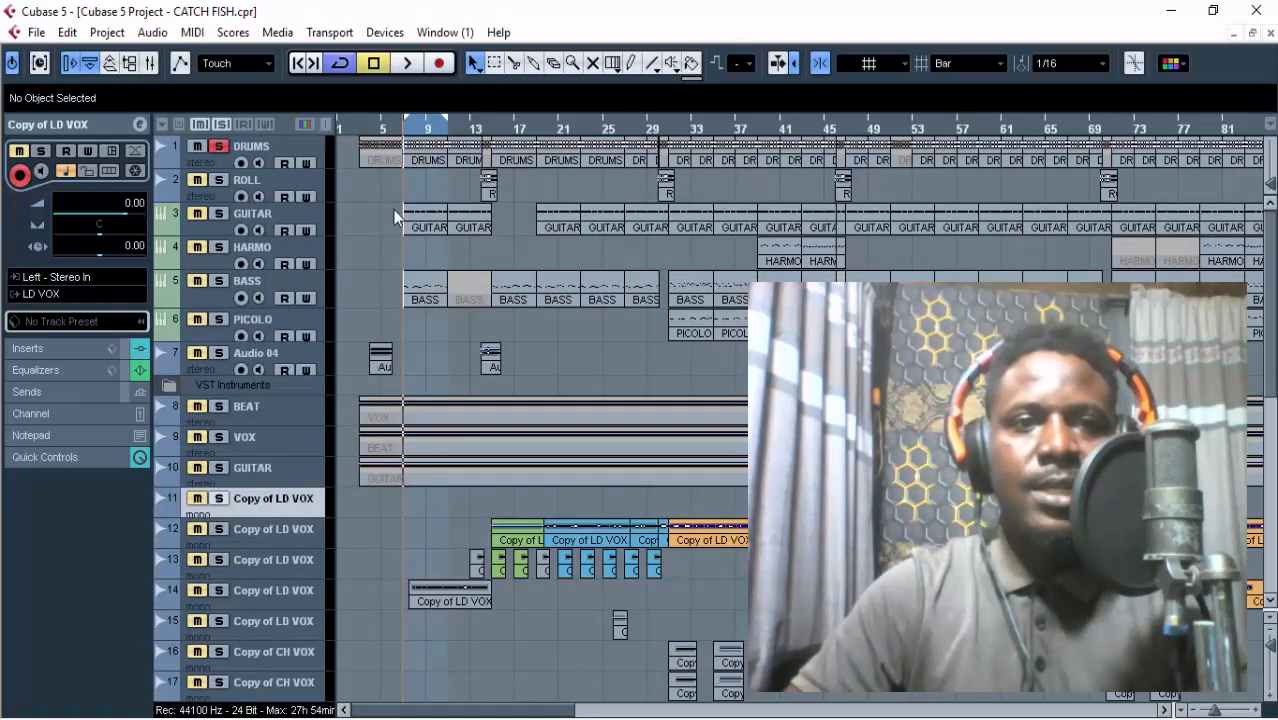
key("h")
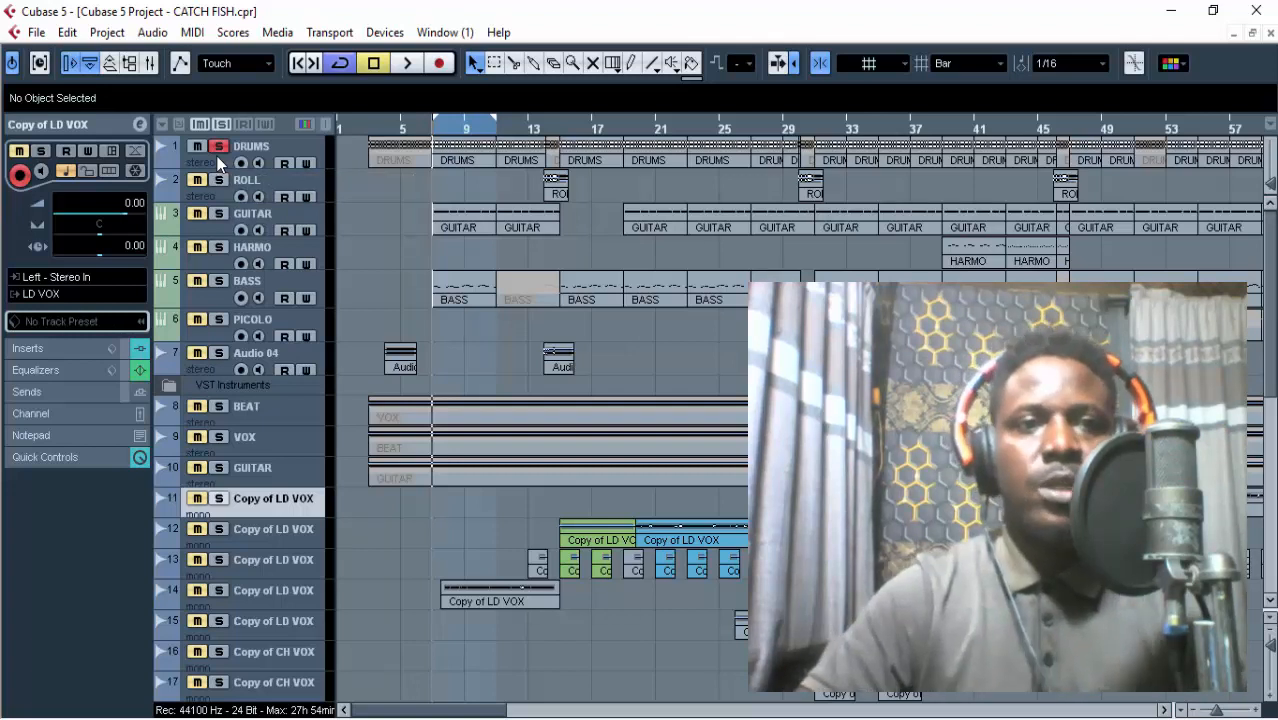
key("space")
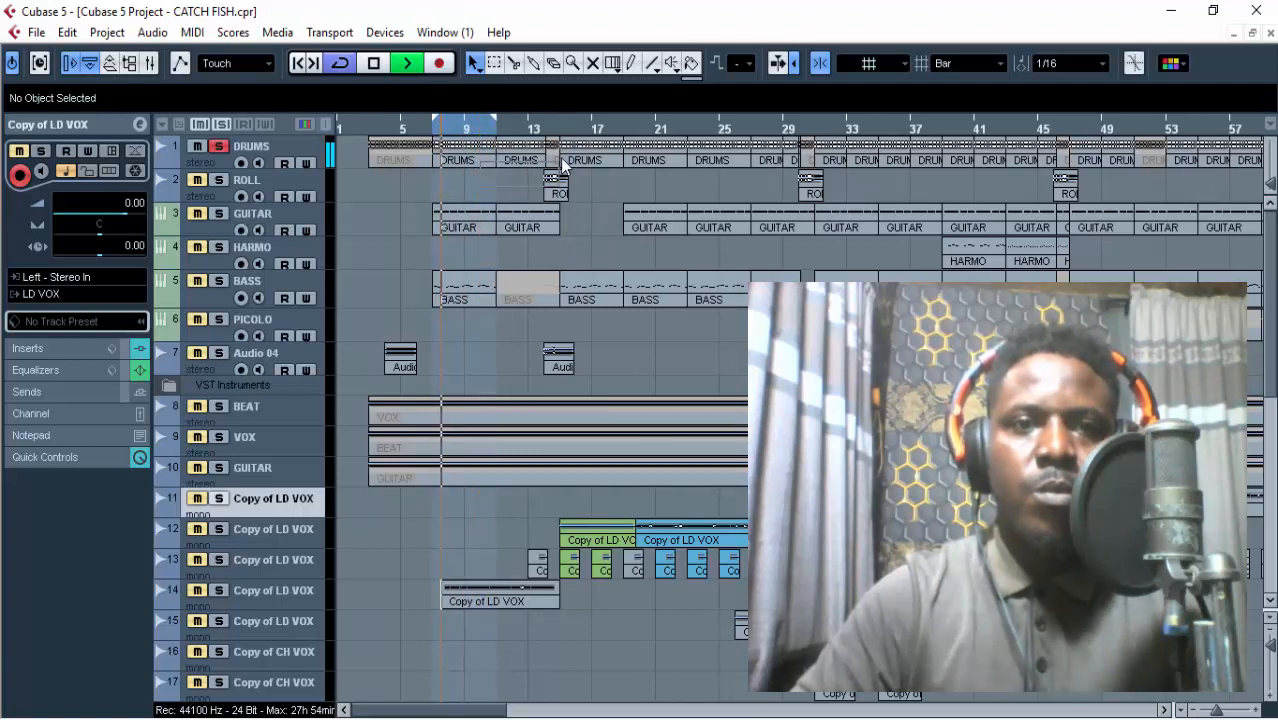
left_click(461, 165)
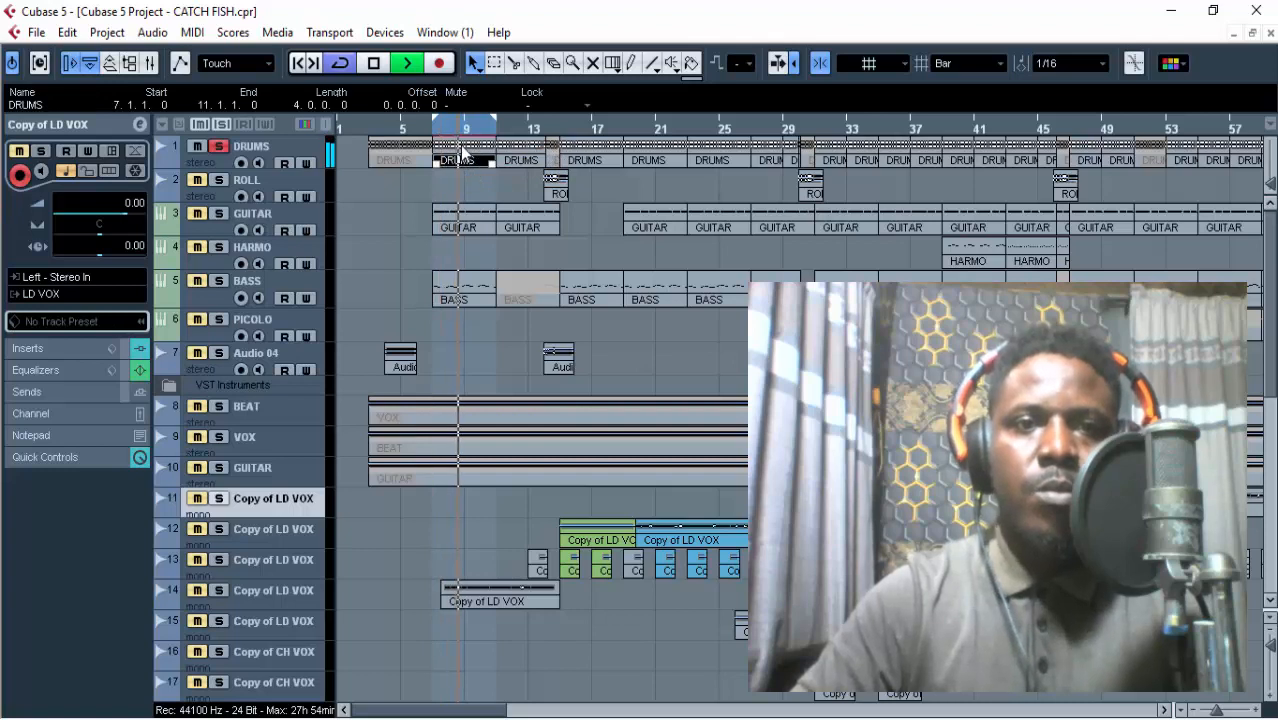
left_click(459, 179)
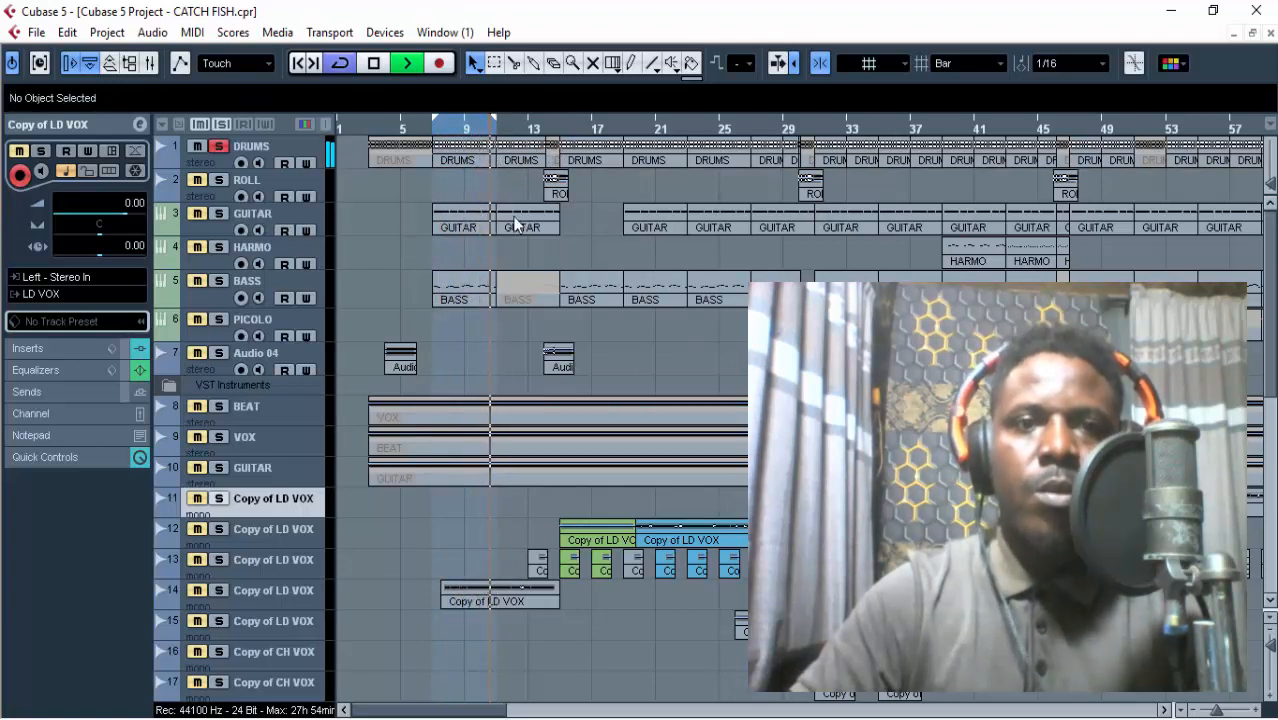
key("space")
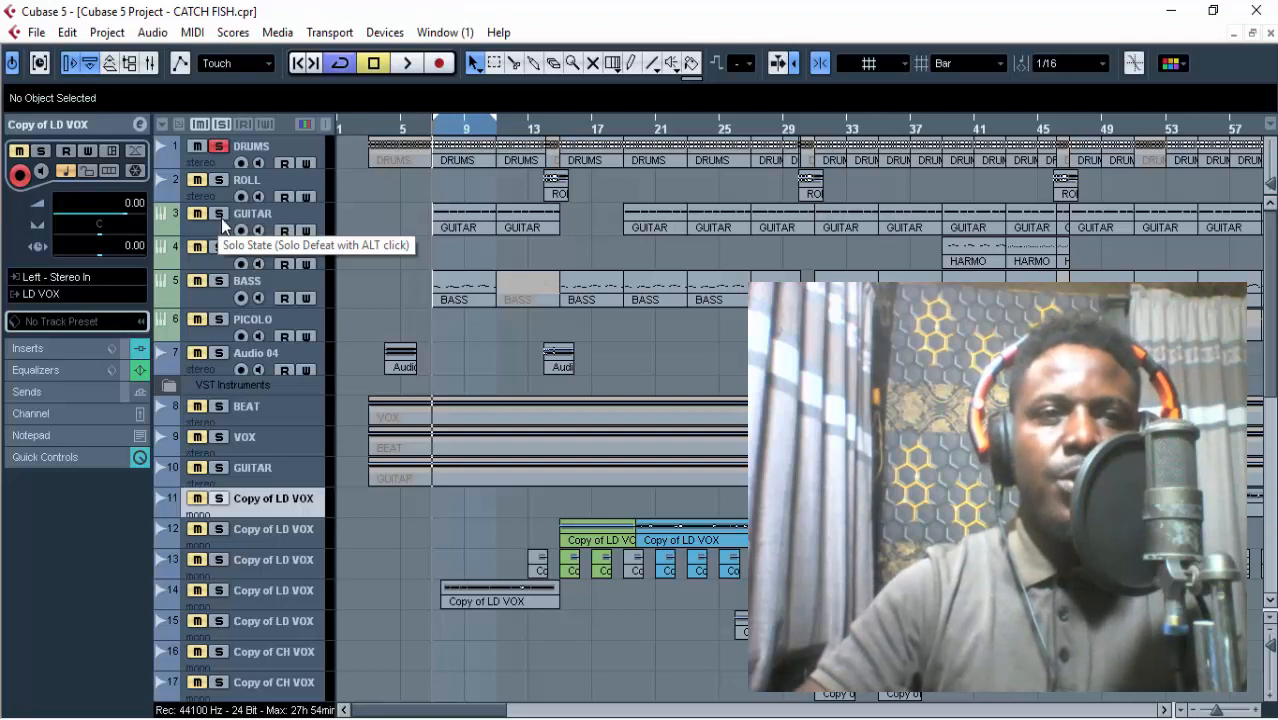
left_click(219, 147)
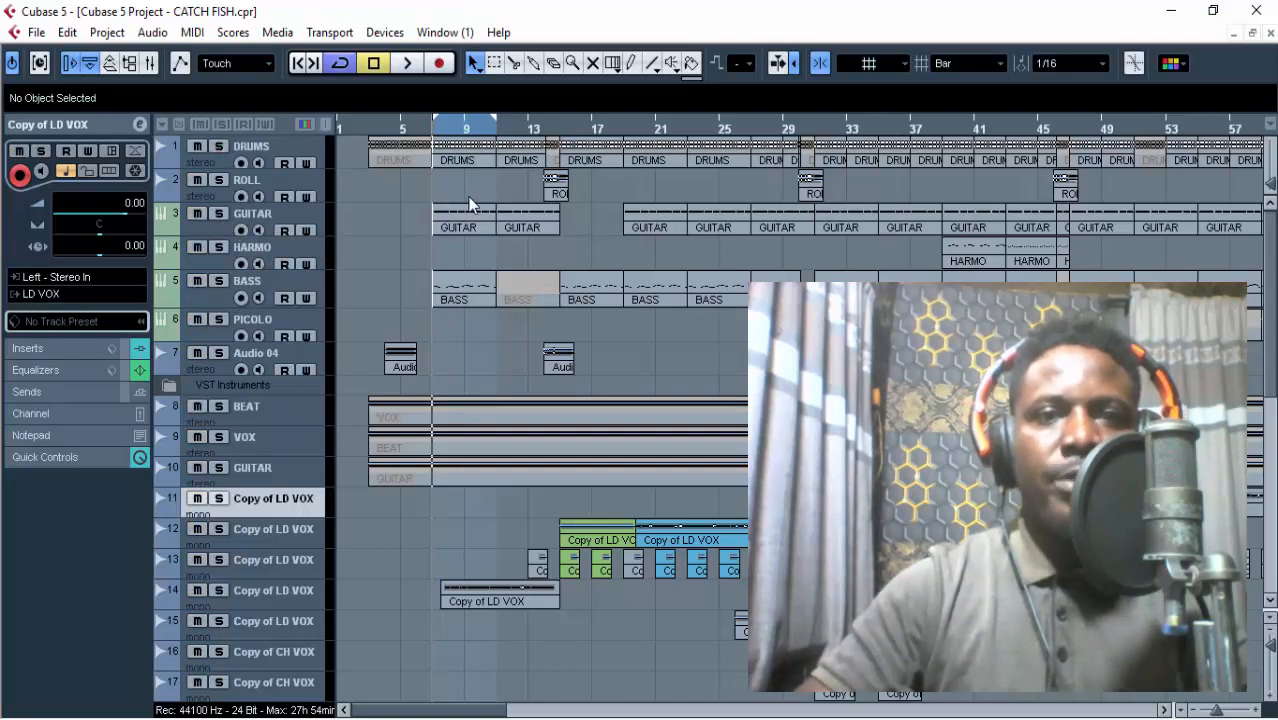
Set the loop range to the DRUMS parts covering bars 7 to 15.
left_click_drag(513, 157, 514, 158)
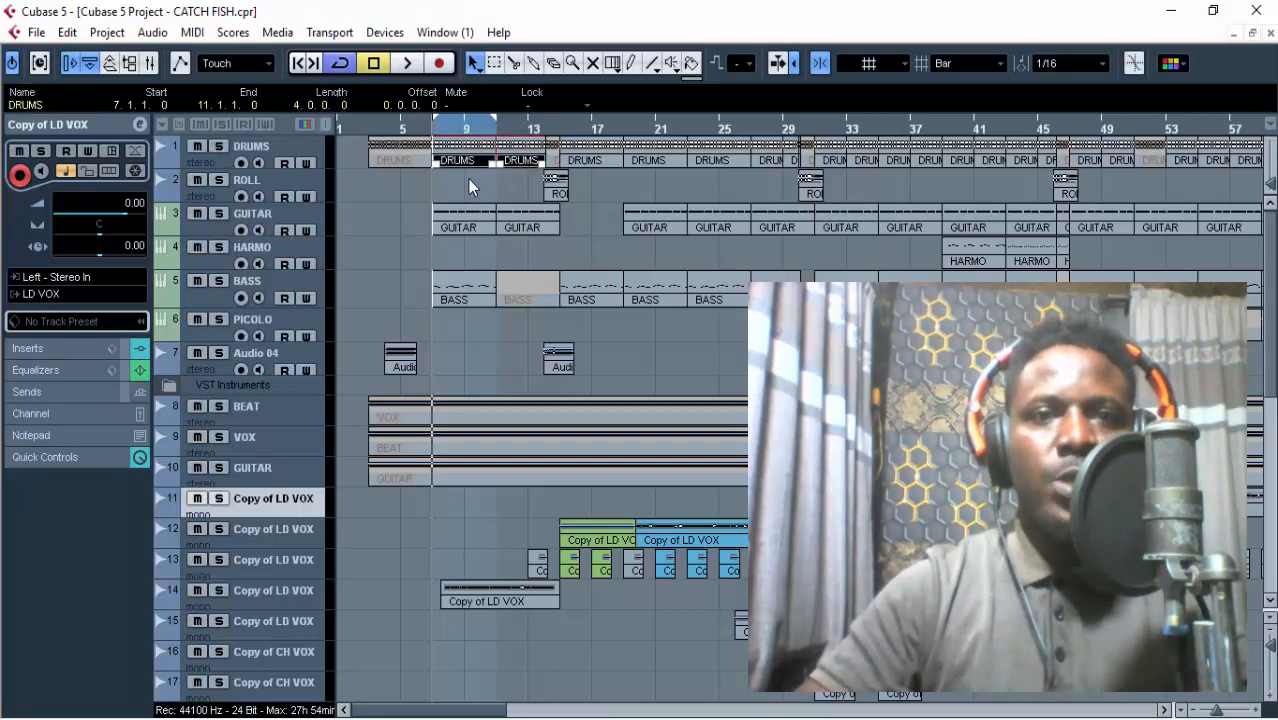
left_click(466, 181)
left_click(475, 162)
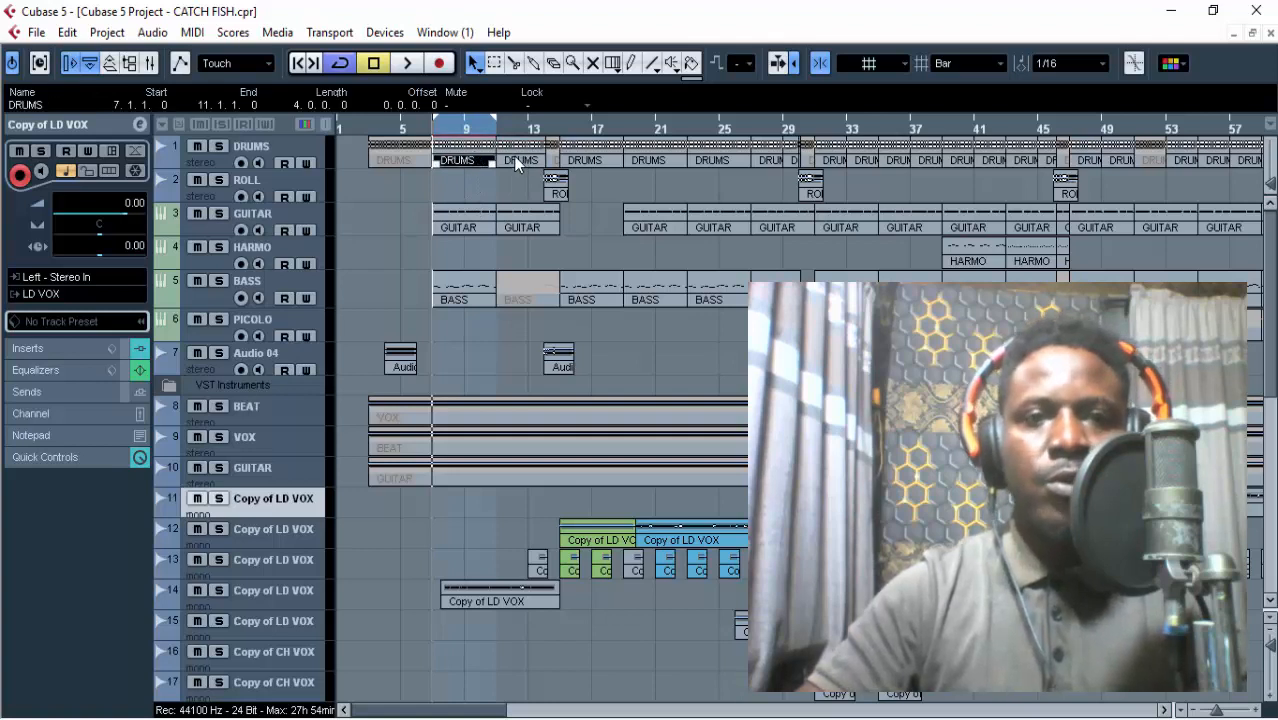
left_click(517, 162, "shift")
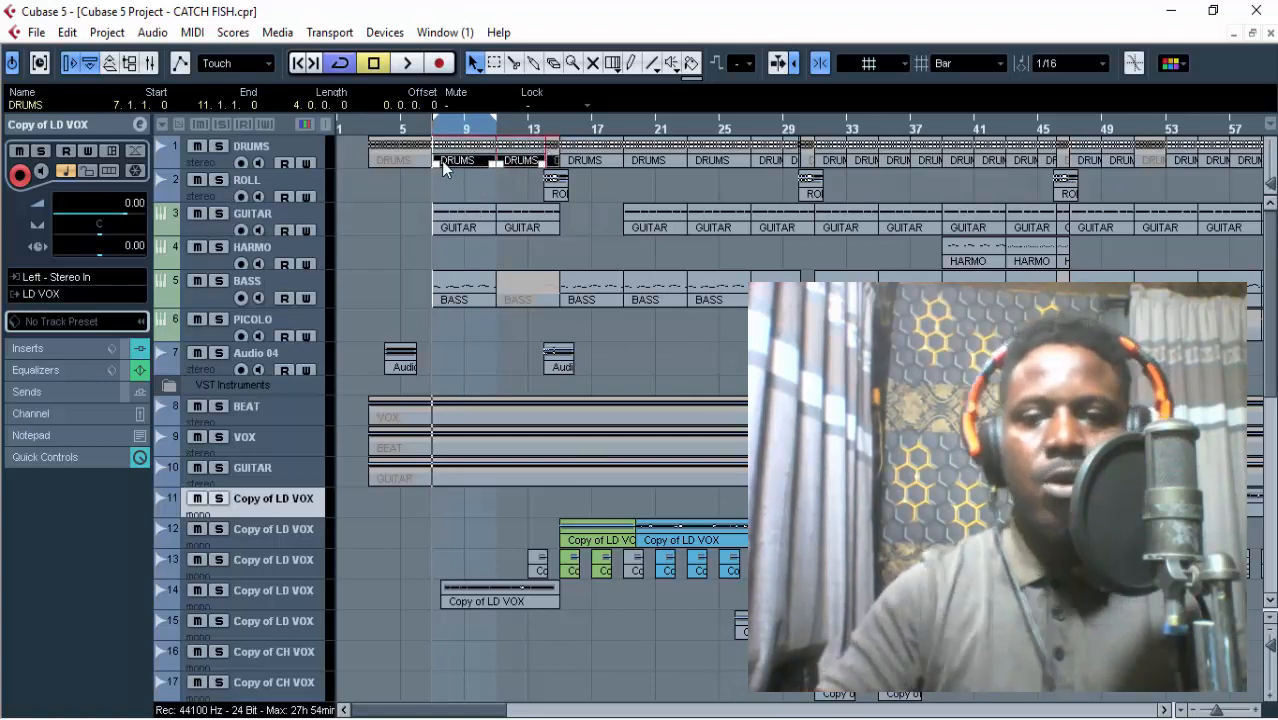
key("p")
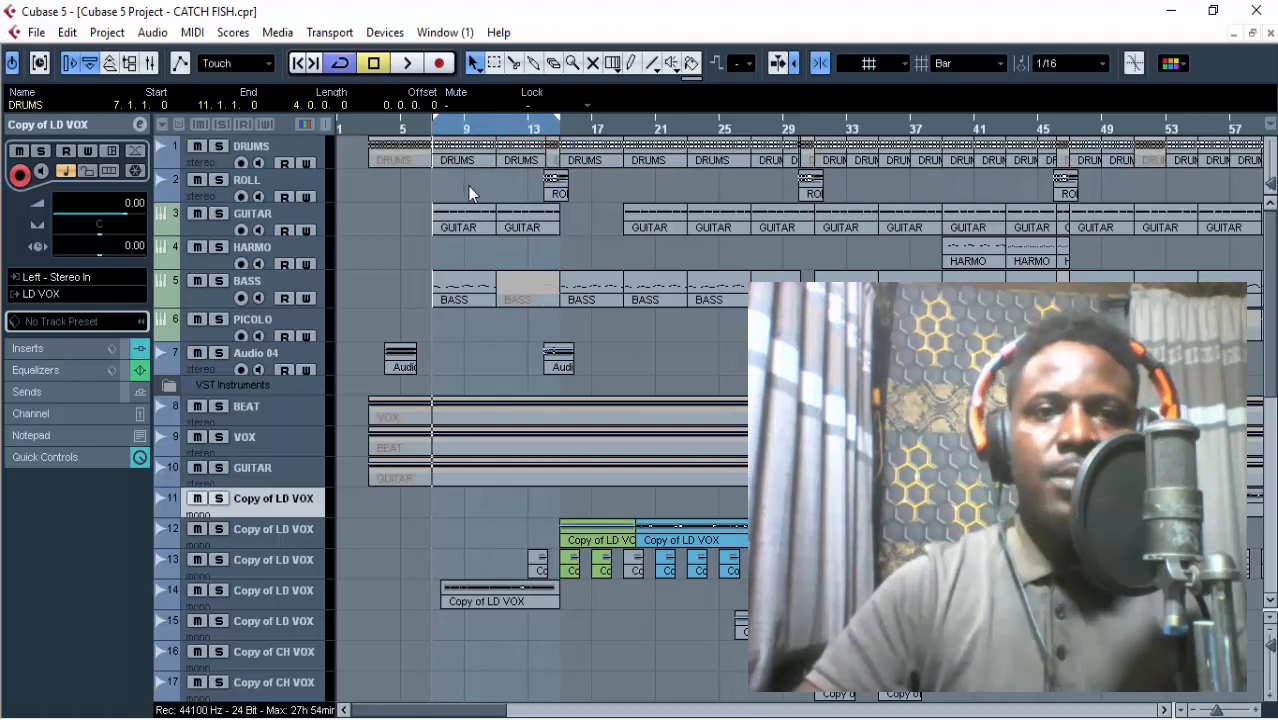
left_click(470, 186)
Inspect the channel settings of the recorded guitar tracks 19 to 22, finishing on track 20.
scroll(478, 186, "down", 5)
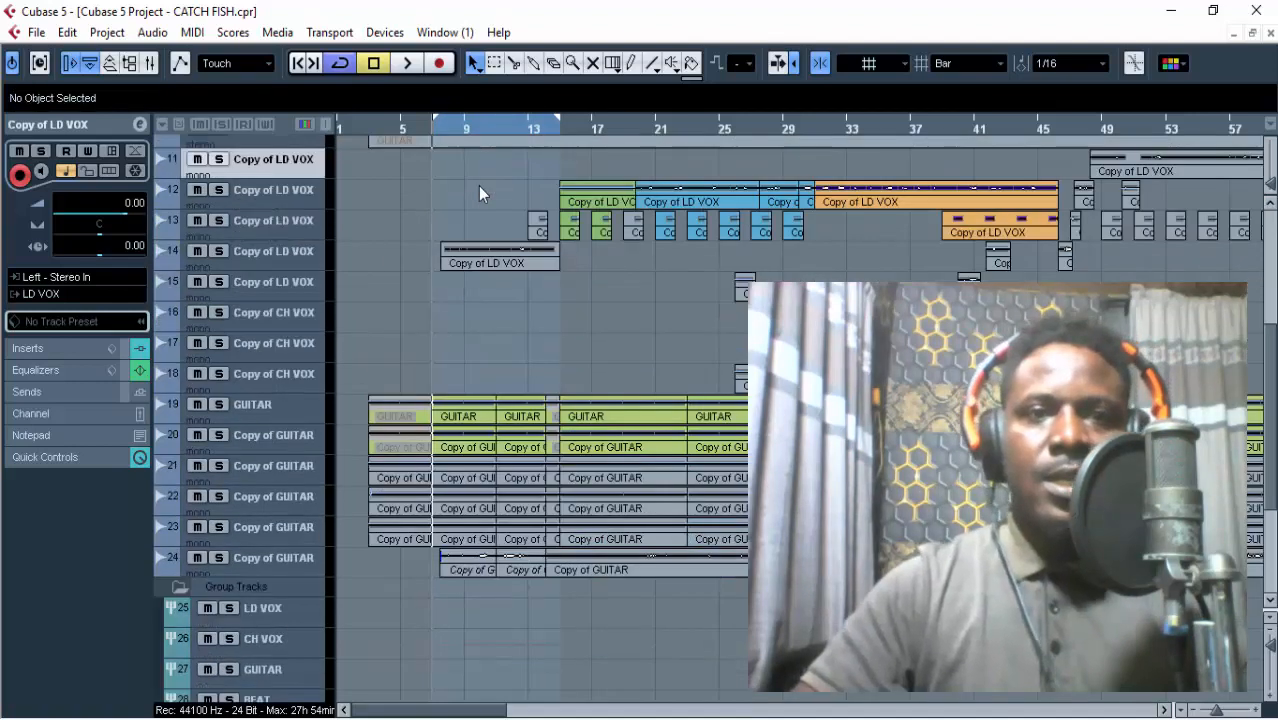
left_click(255, 412)
left_click(265, 440)
left_click(266, 477)
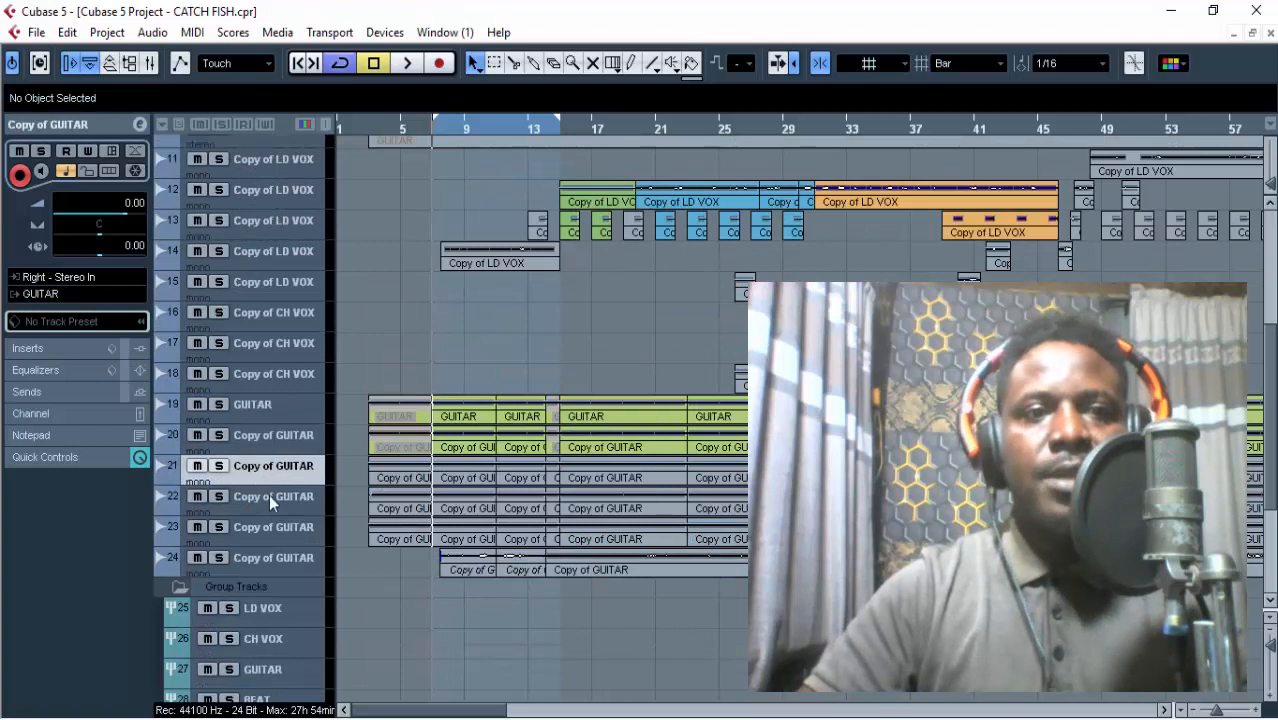
left_click(269, 496)
left_click(278, 414)
left_click(289, 437)
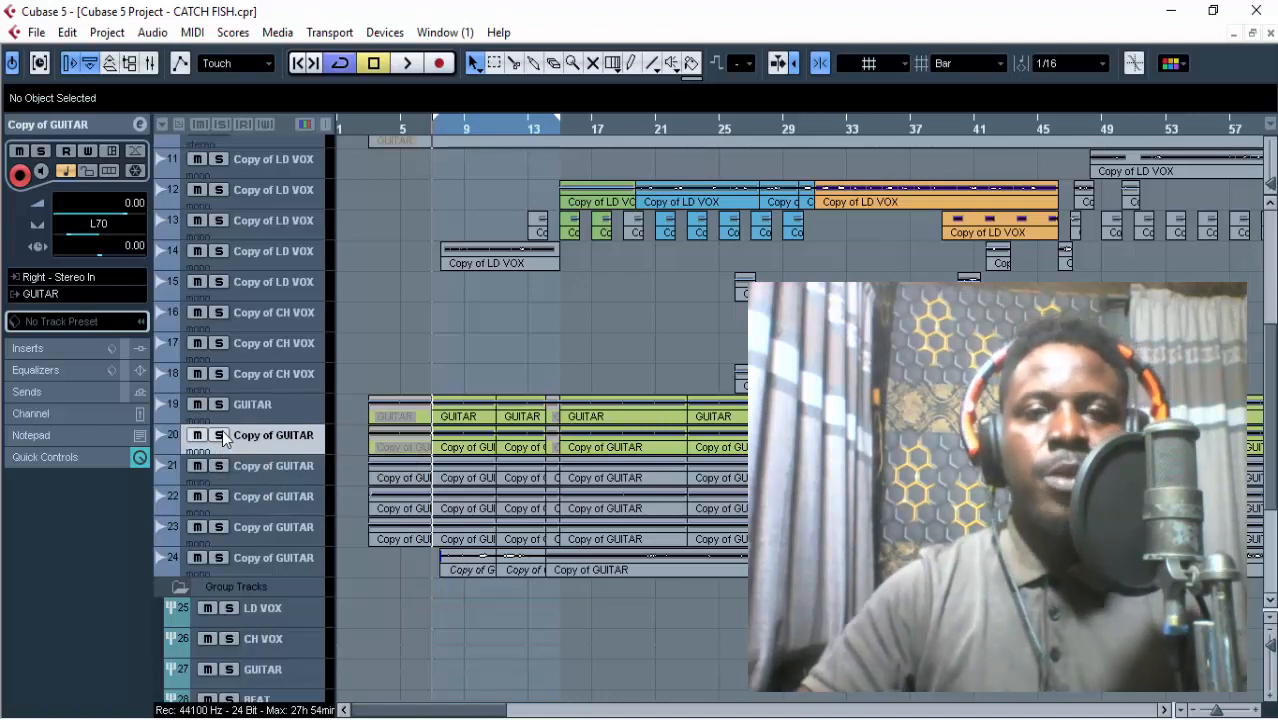
Solo the DRUMS and ROLL tracks together with guitar tracks 19 and 20.
scroll(222, 438, "up", 5)
left_click(217, 149)
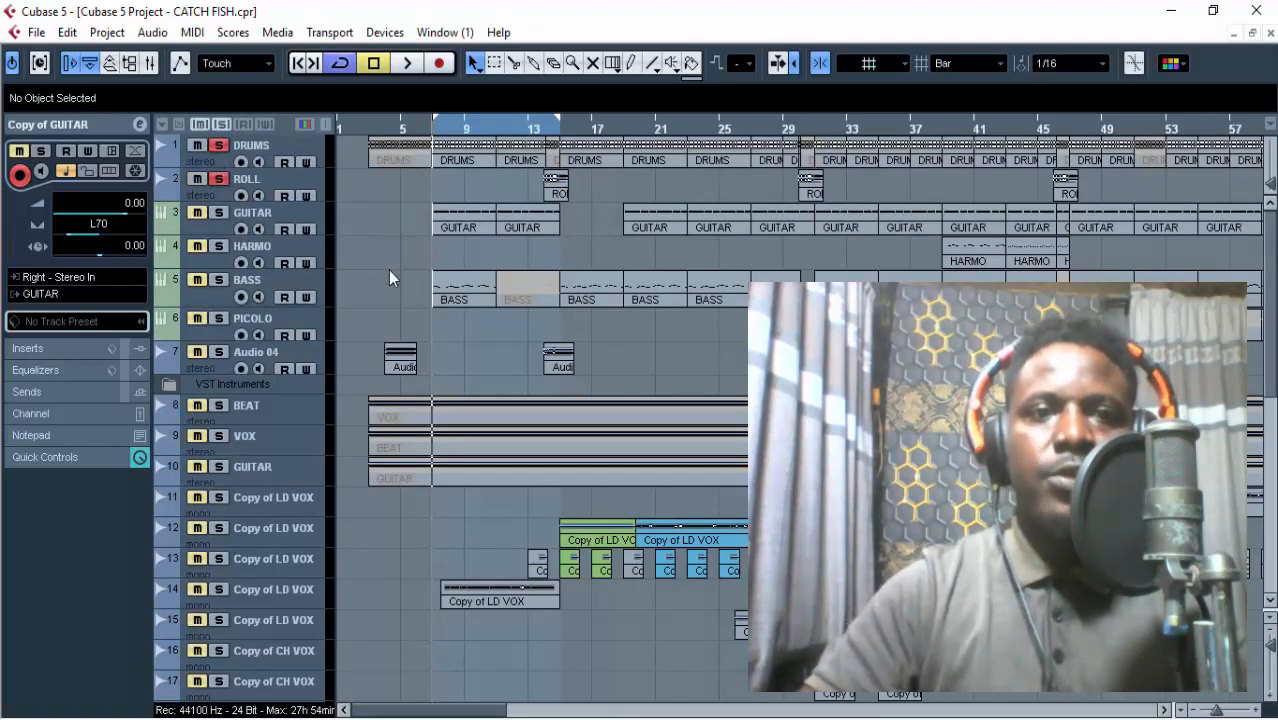
scroll(381, 337, "down", 5)
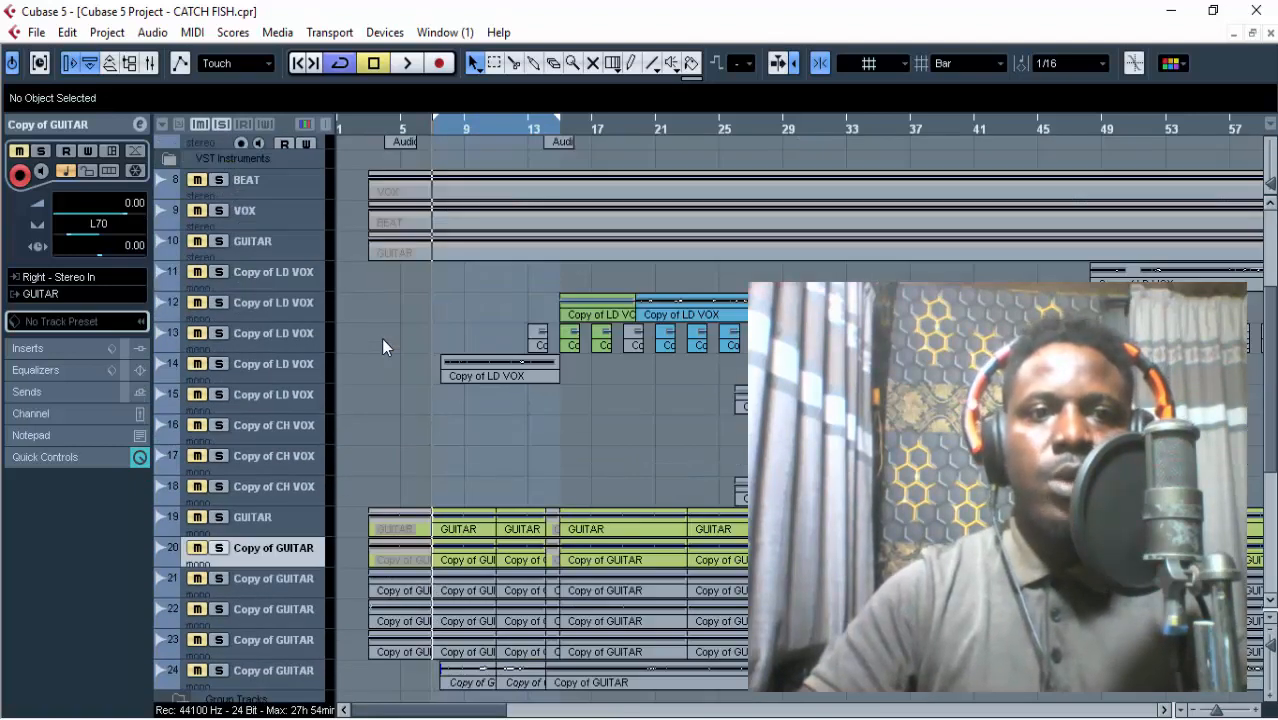
left_click(219, 517)
left_click(219, 548)
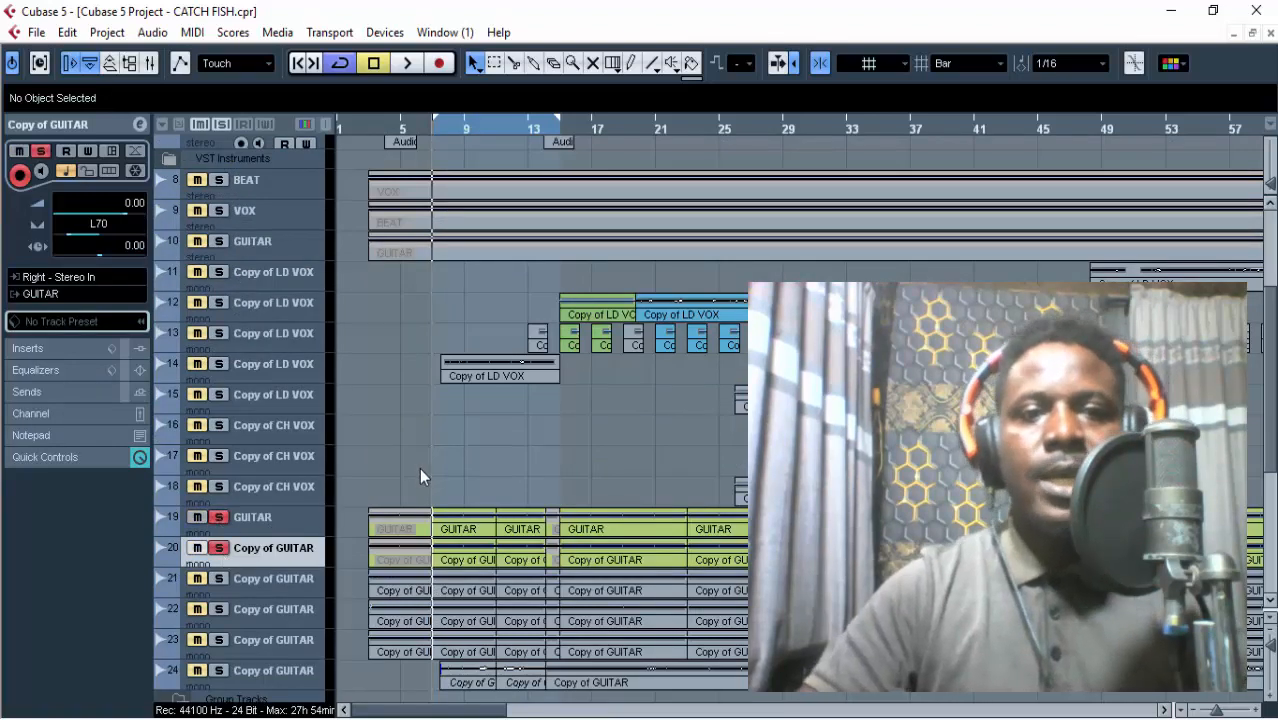
Release the solo on DRUMS, ROLL and guitar track 19, and listen to guitar track 20 alone over the loop.
scroll(200, 200, "up", 5)
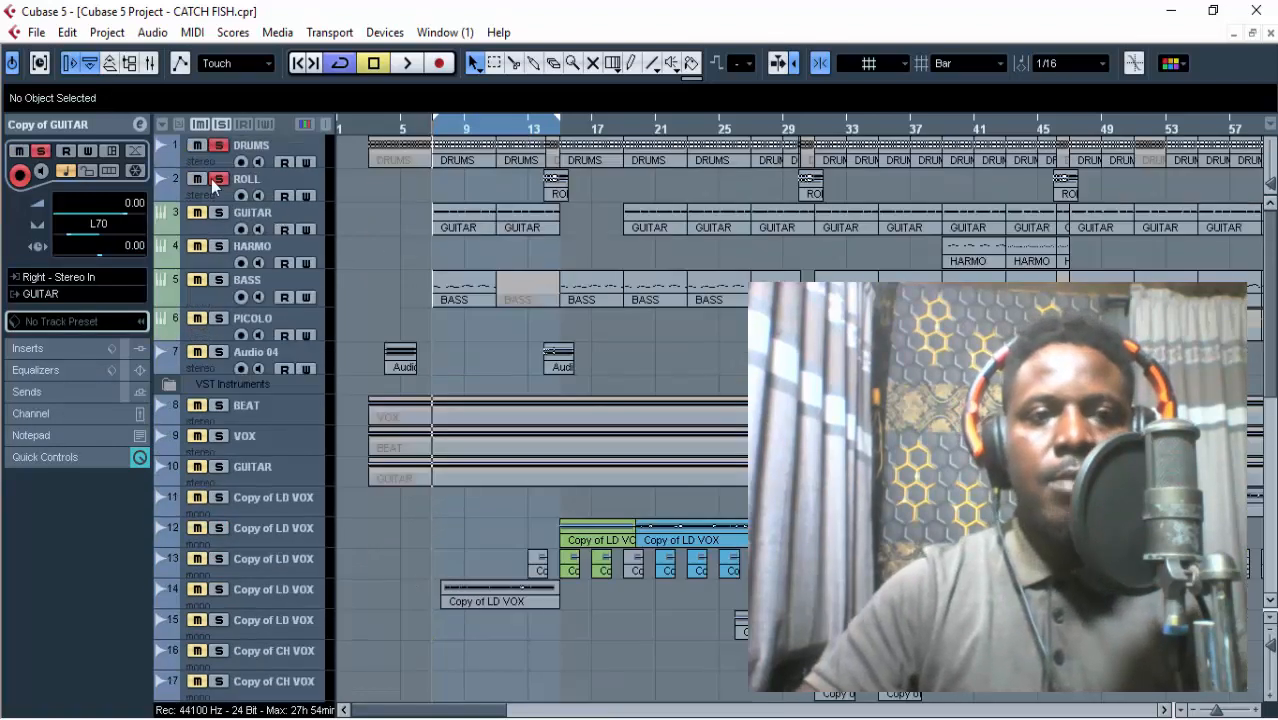
scroll(556, 277, "down", 7)
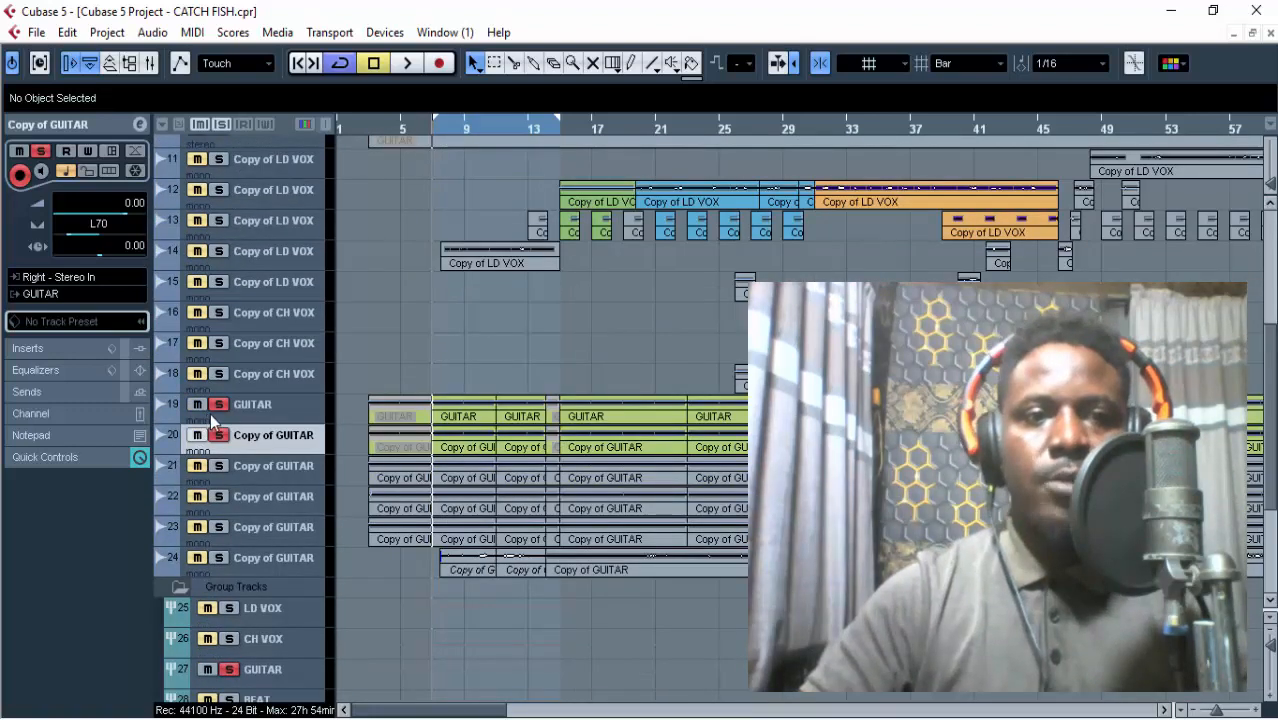
left_click(224, 412)
left_click(220, 408)
key("space")
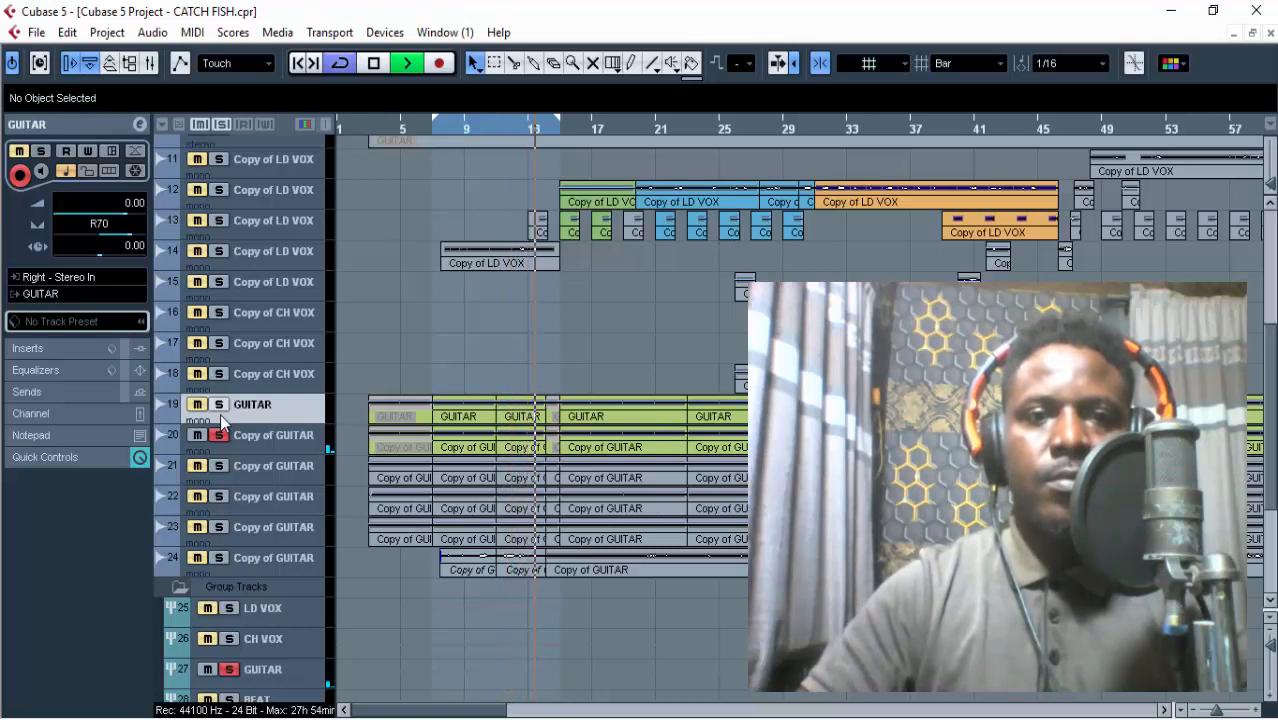
key("space")
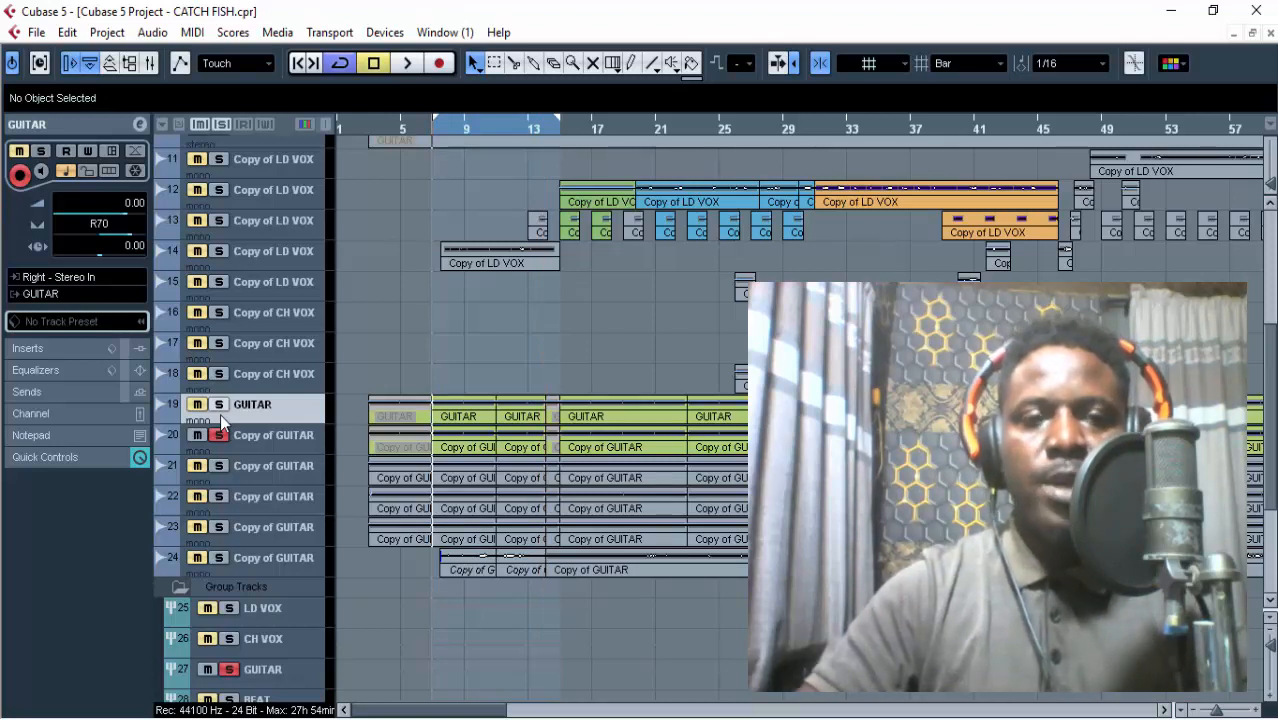
Solo guitar track 19 instead of track 20 and listen to it over the loop.
left_click(219, 404, "ctrl")
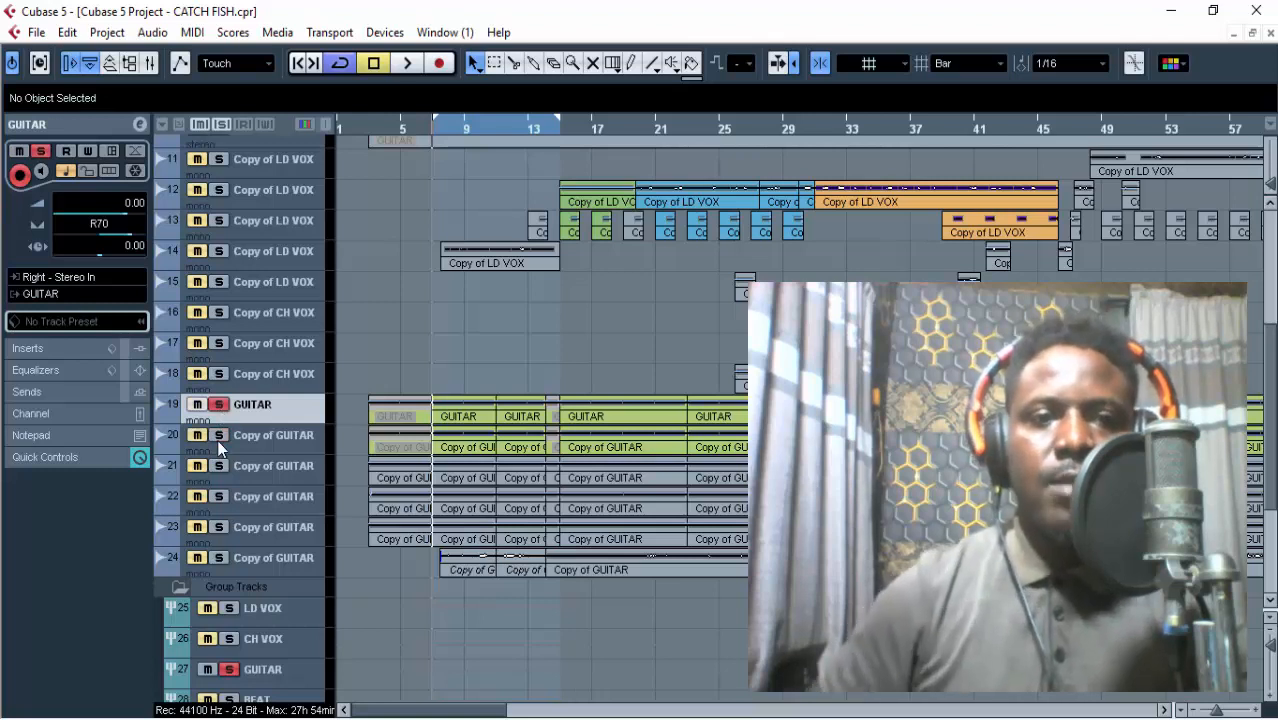
key("space")
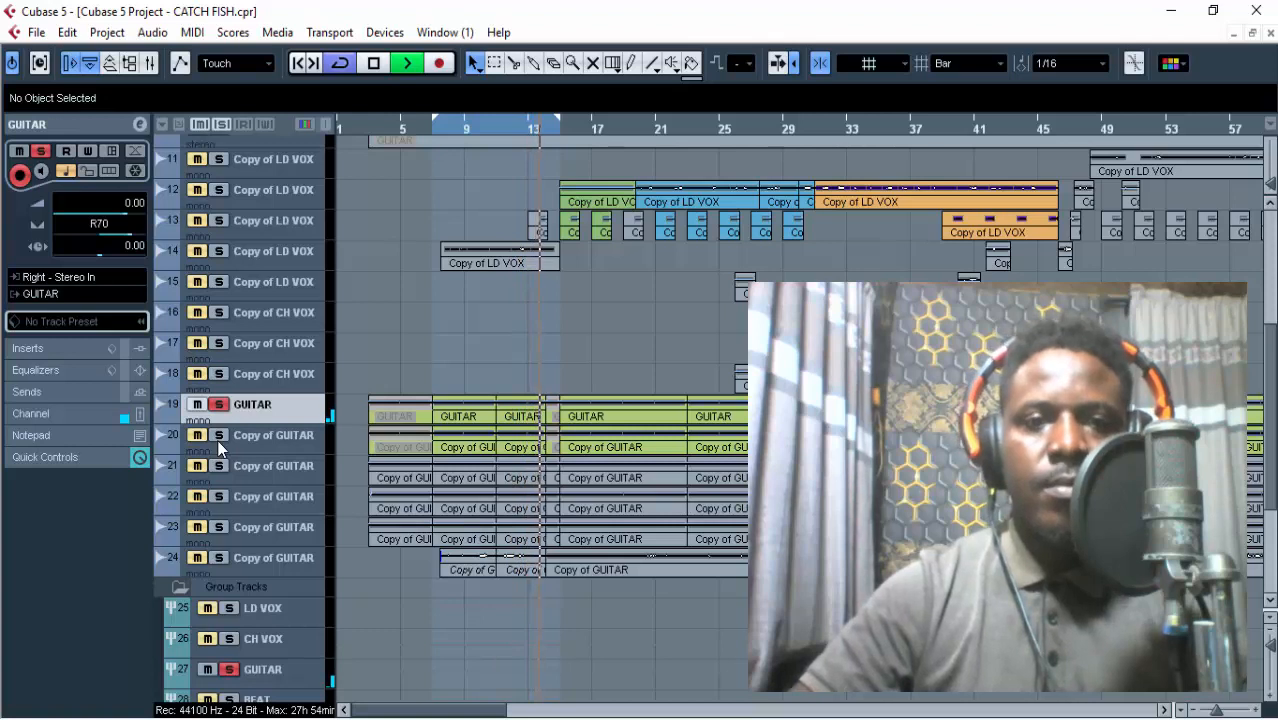
key("space")
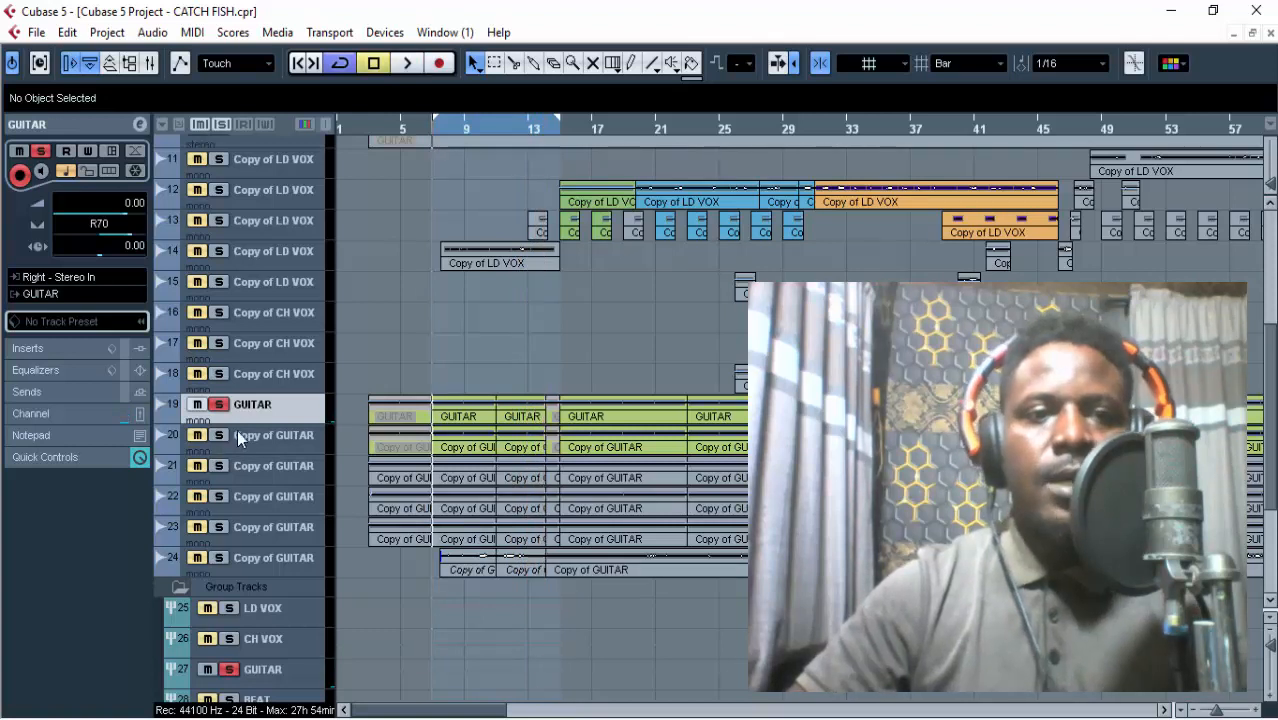
Add guitar track 20, DRUMS and ROLL to the soloed tracks alongside guitar track 19.
left_click(221, 436)
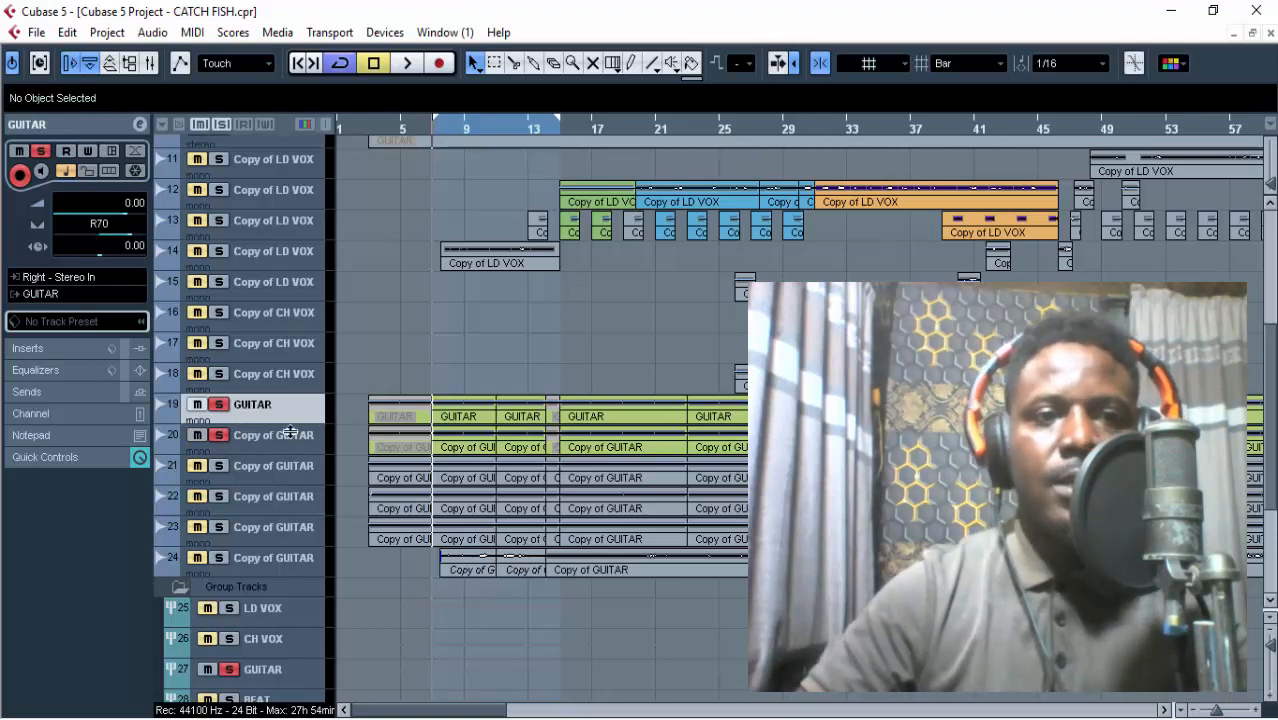
left_click(290, 434)
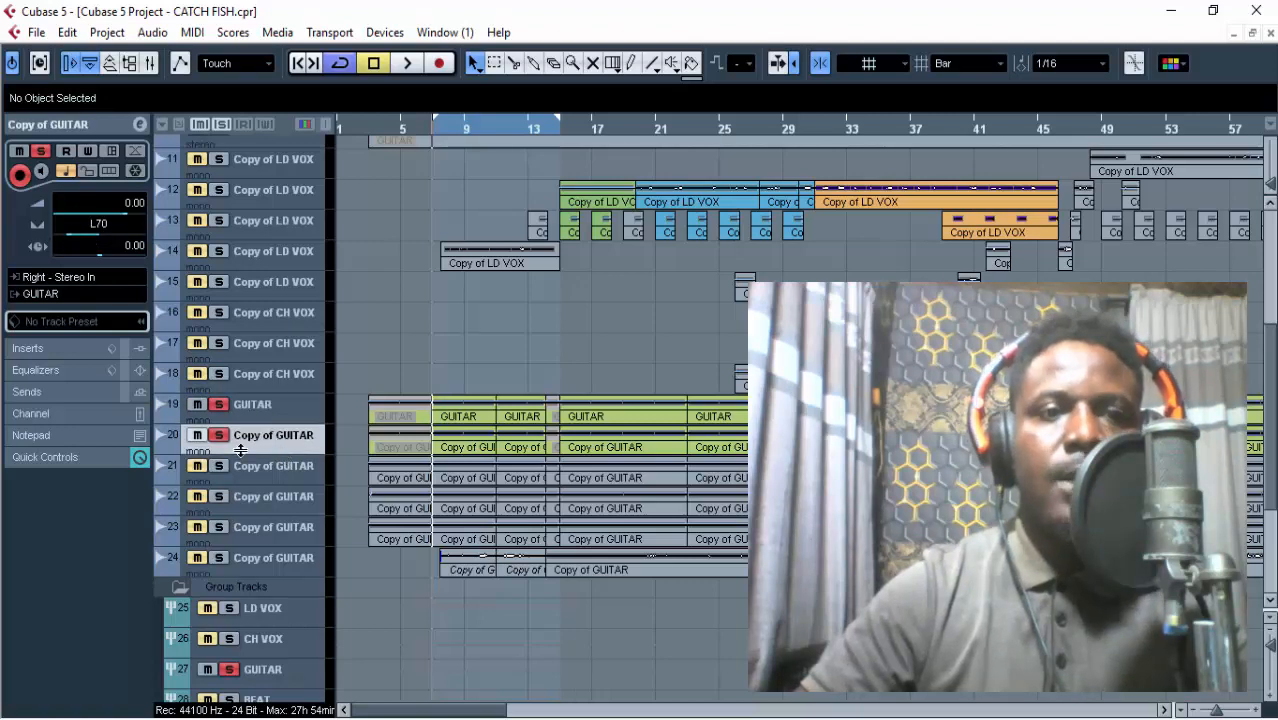
scroll(373, 319, "up", 5)
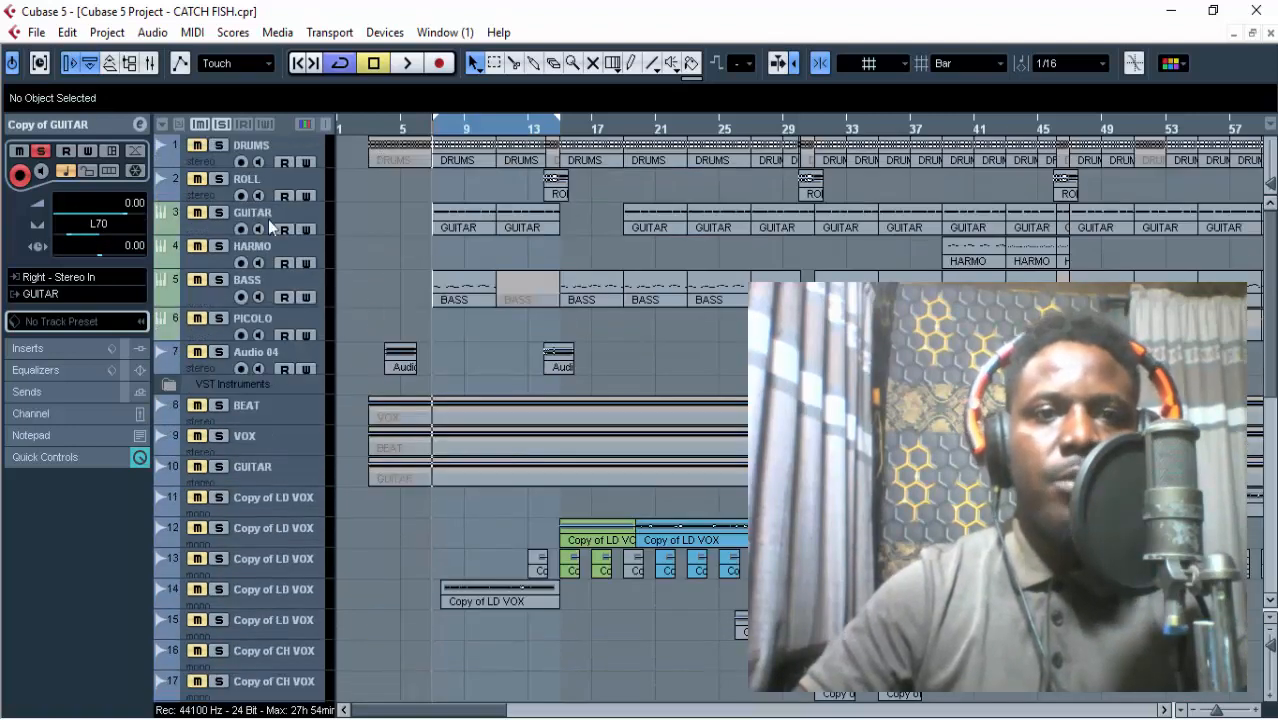
left_click(218, 145)
left_click(219, 179)
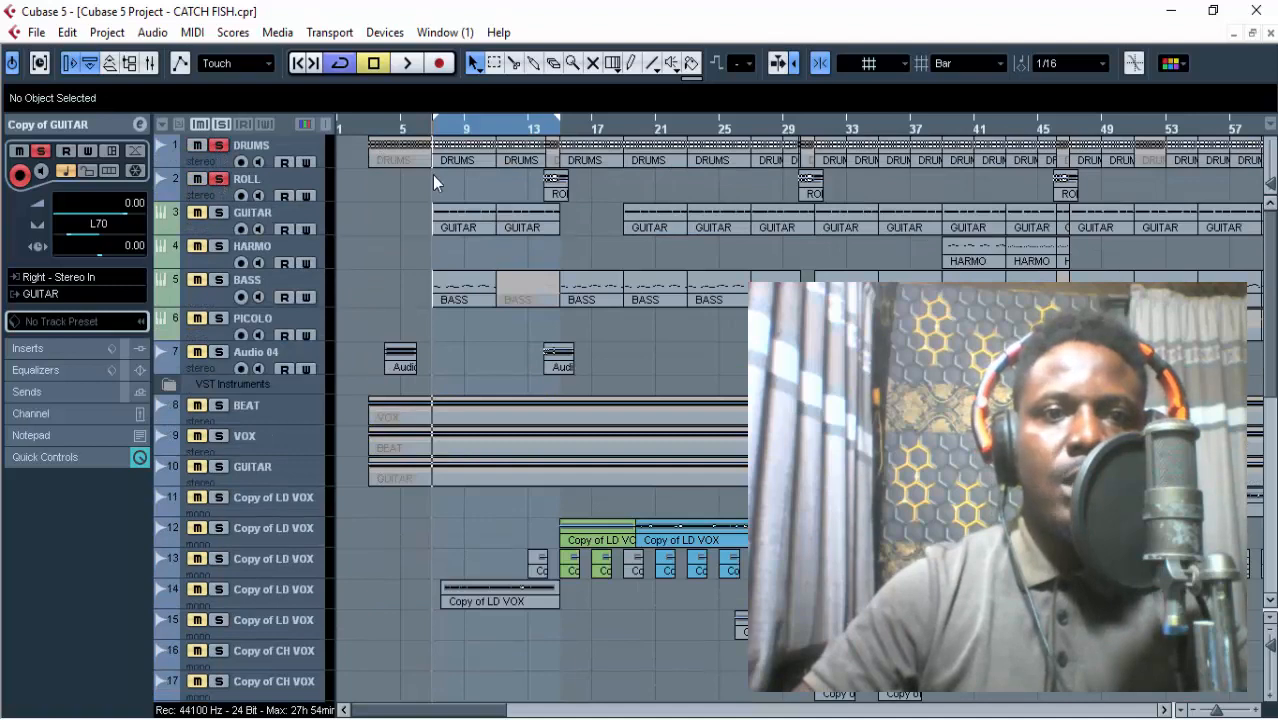
scroll(490, 229, "down", 4)
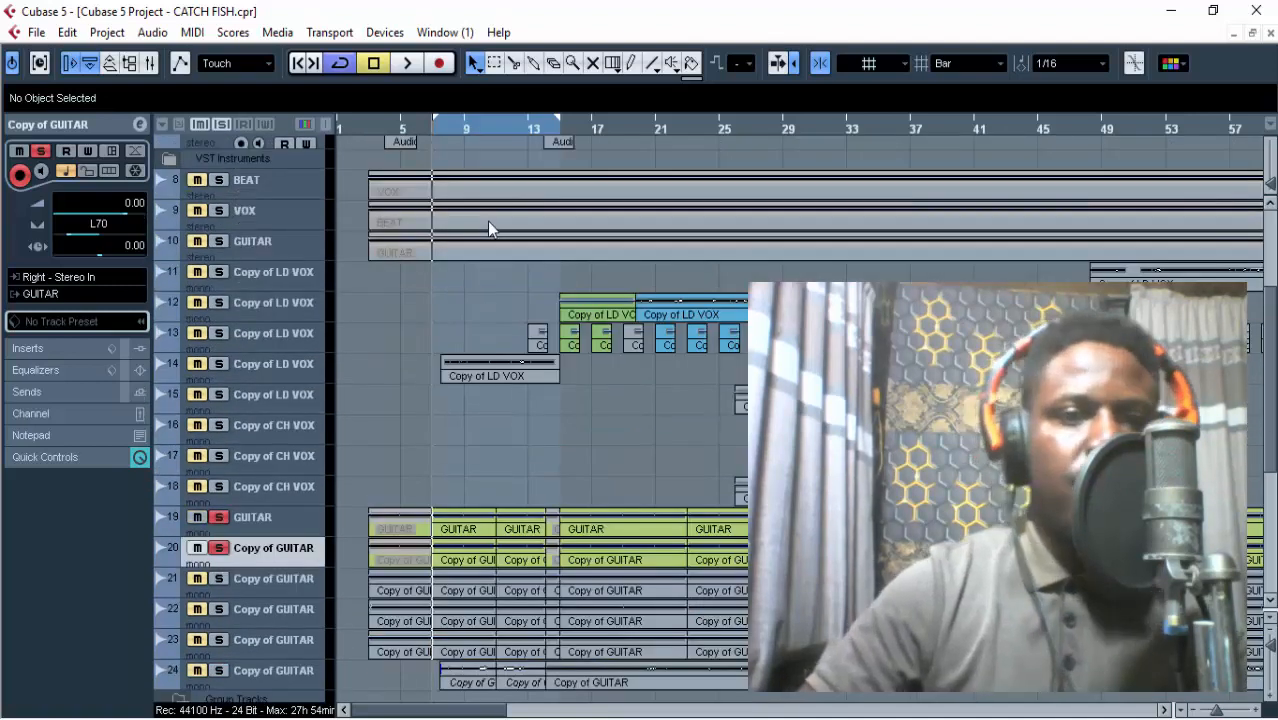
Listen to DRUMS, ROLL and guitar tracks 19 and 20 together over the loop.
key("space")
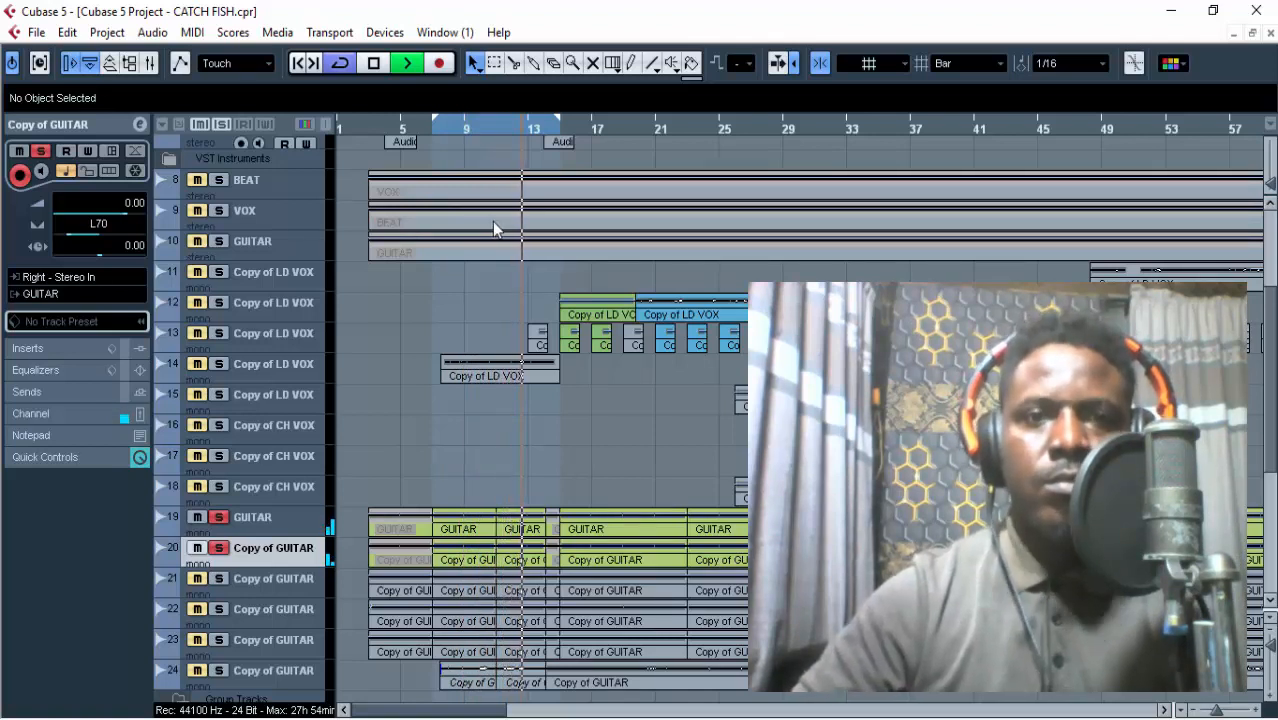
scroll(482, 234, "up", 5)
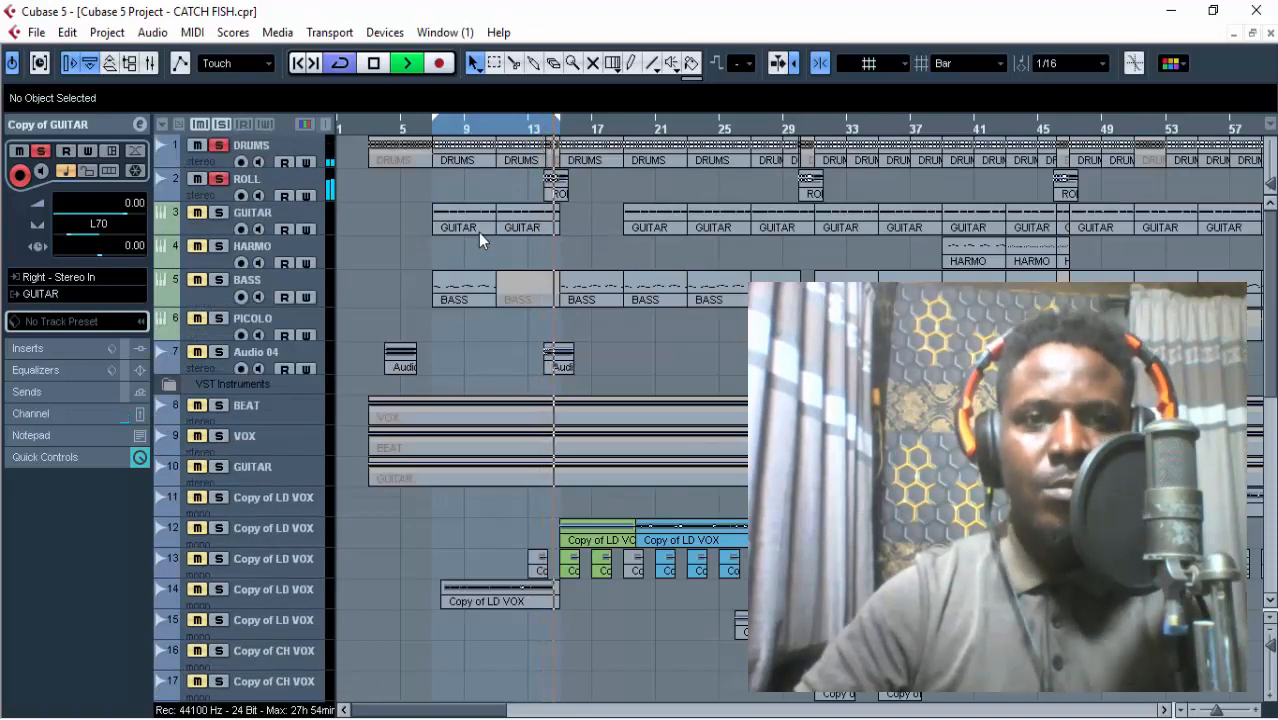
key("space")
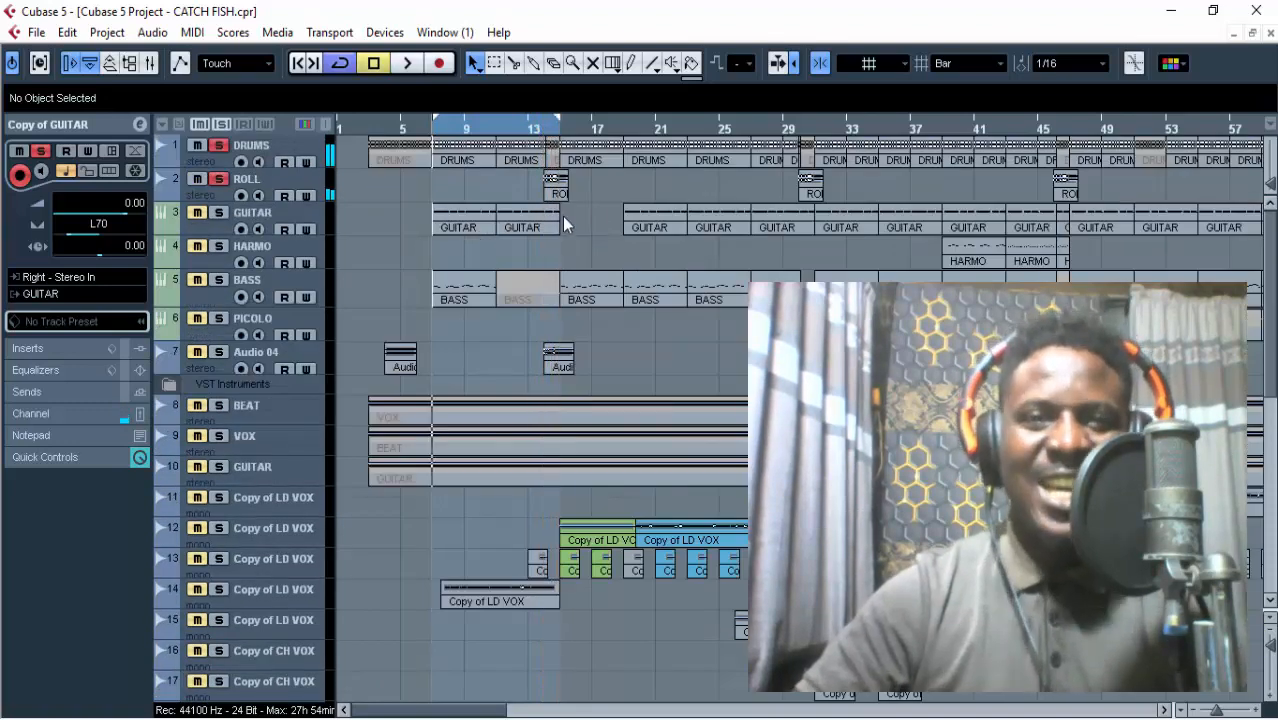
left_click(529, 130)
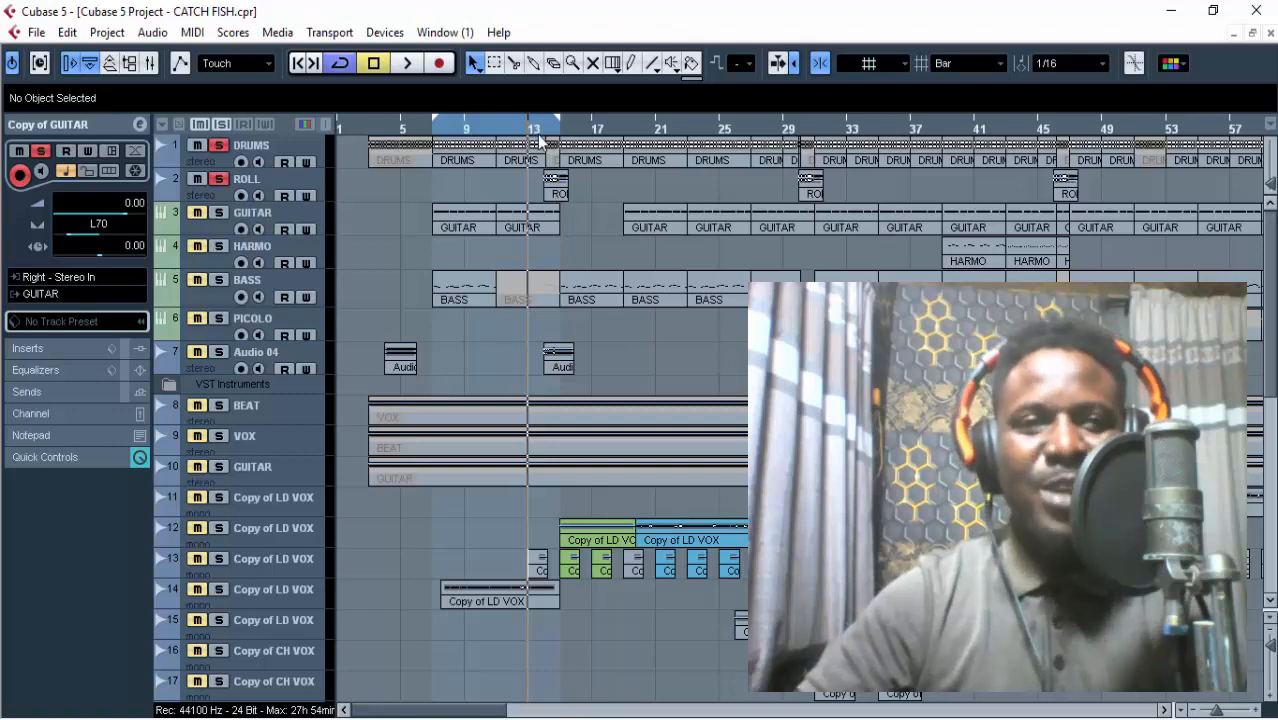
scroll(548, 188, "down", 5)
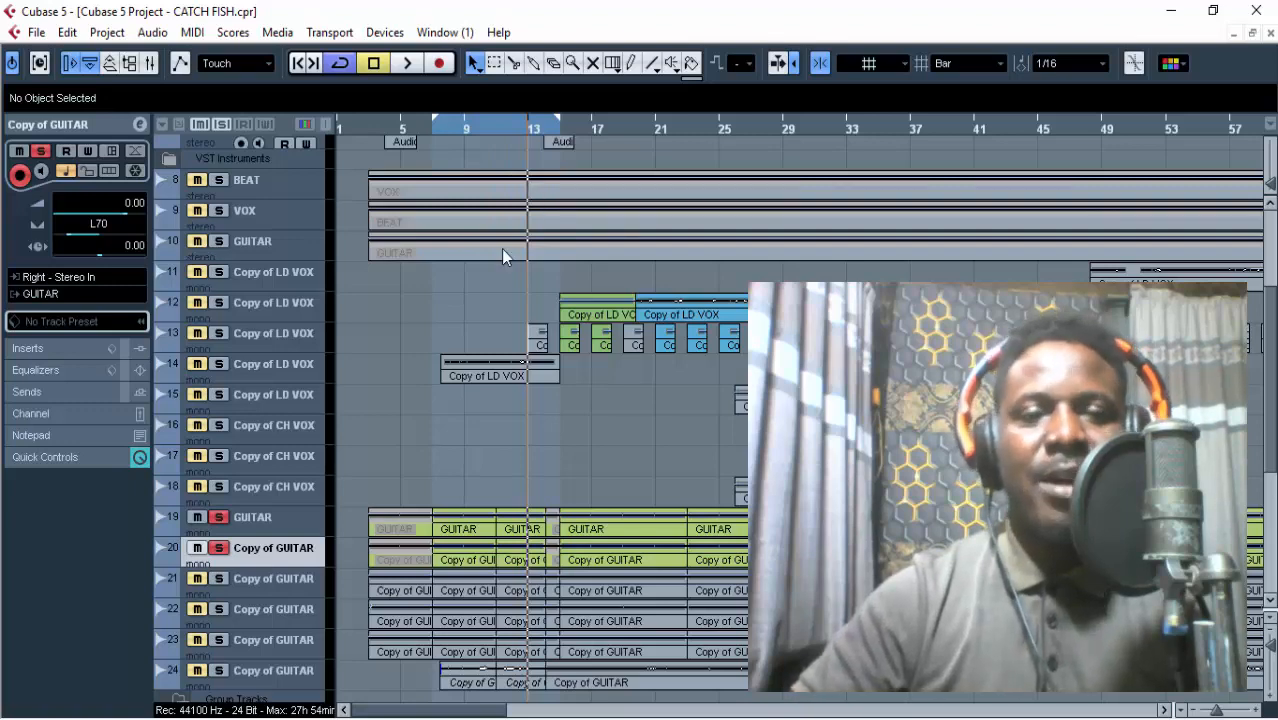
scroll(501, 255, "up", 5)
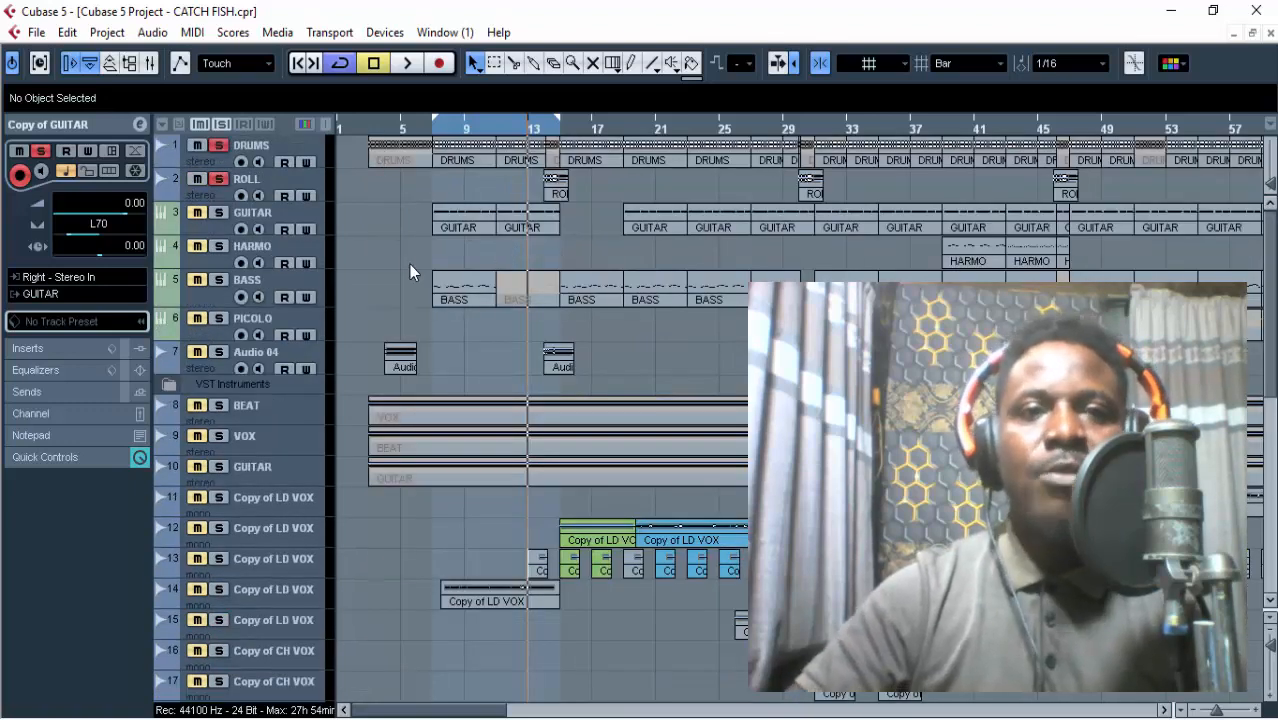
scroll(409, 264, "down", 2)
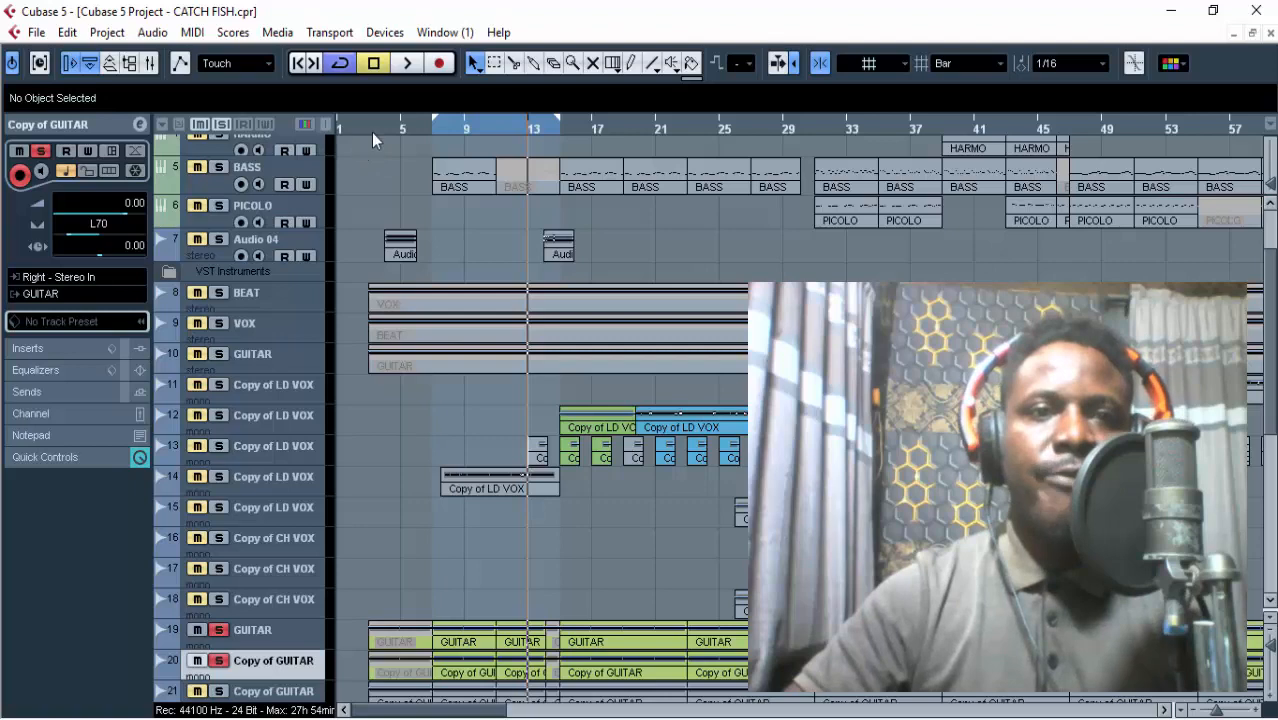
scroll(375, 293, "down", 3)
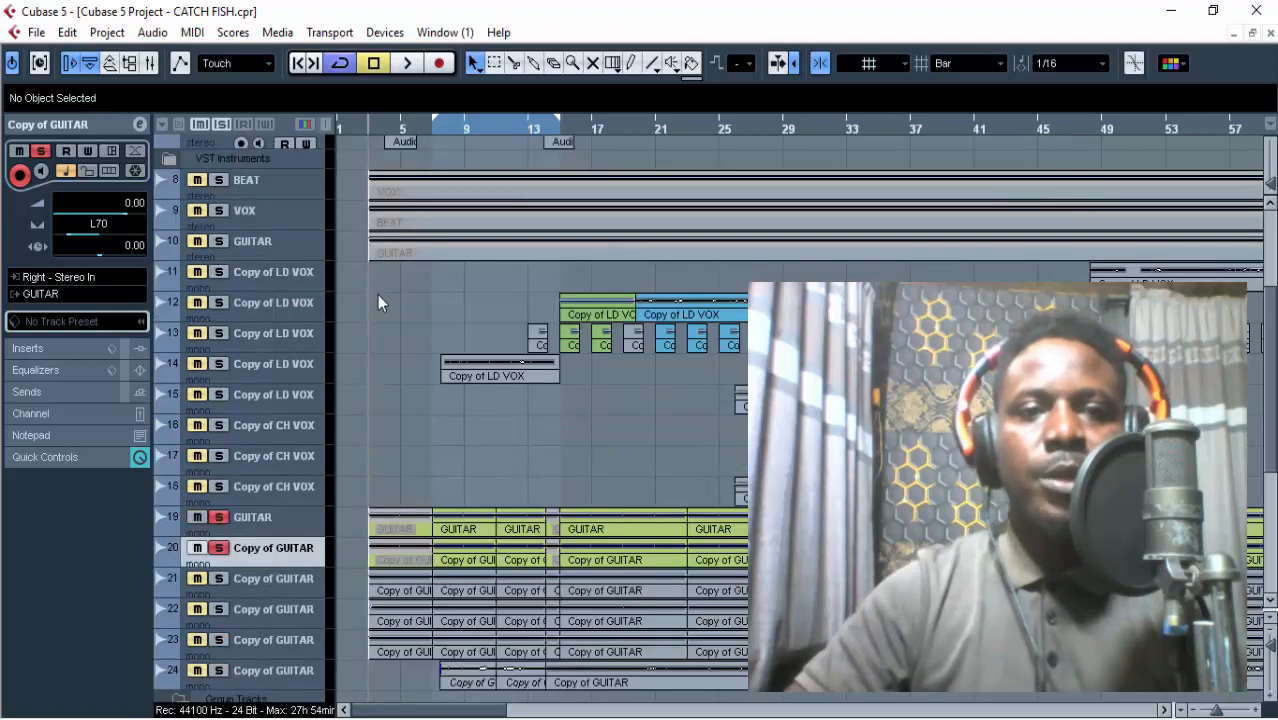
left_click(434, 139)
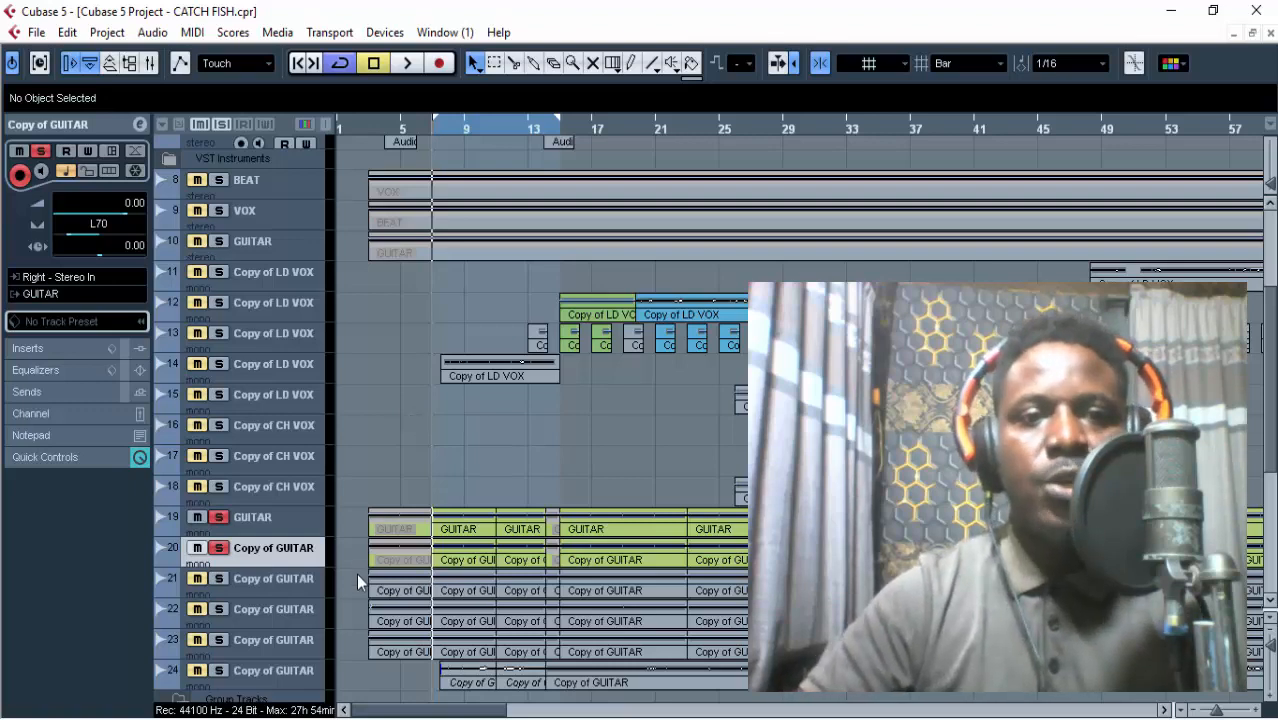
Add GUITAR track 3 to the soloed drums and guitars and listen to them together over the loop.
scroll(356, 573, "down", 5)
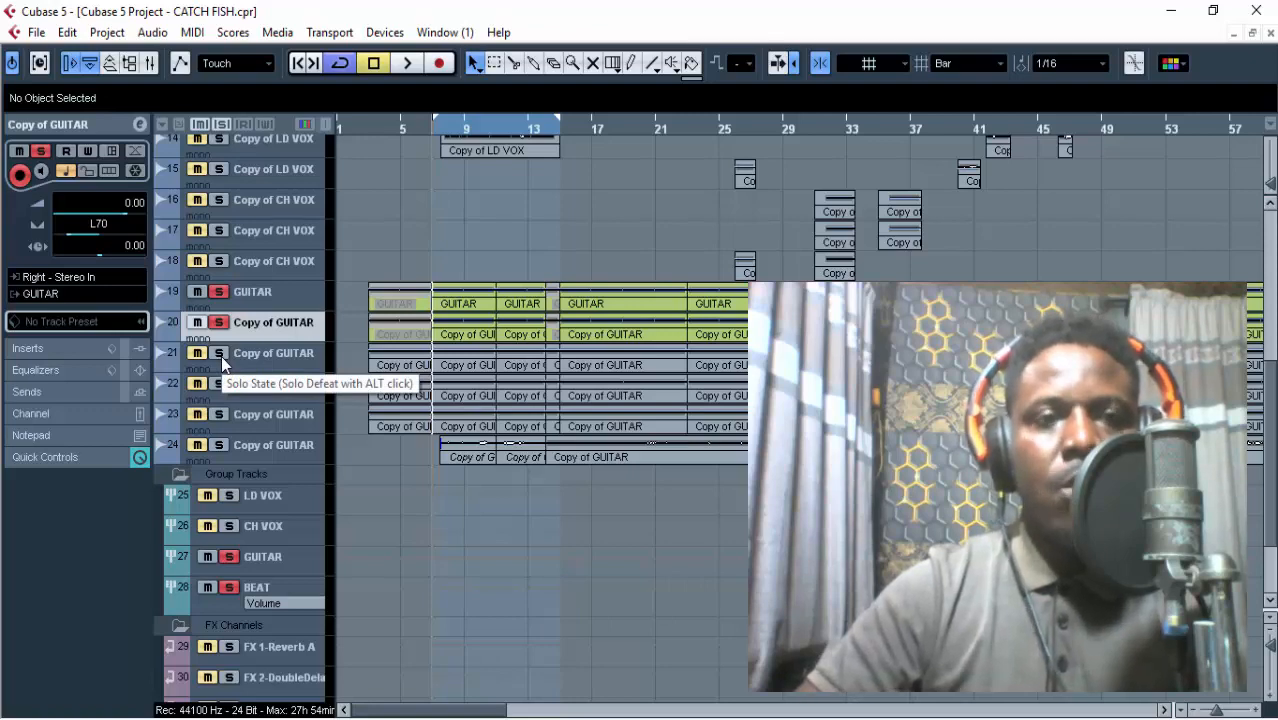
scroll(428, 257, "up", 10)
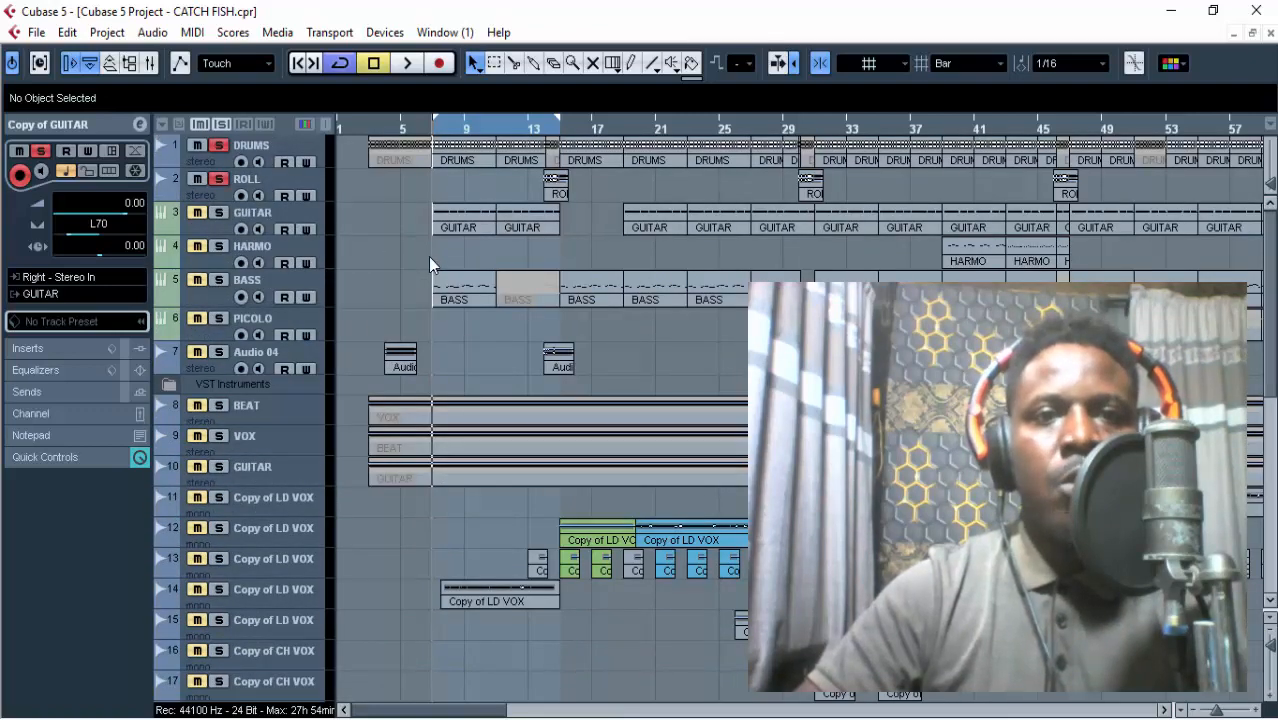
left_click(219, 213)
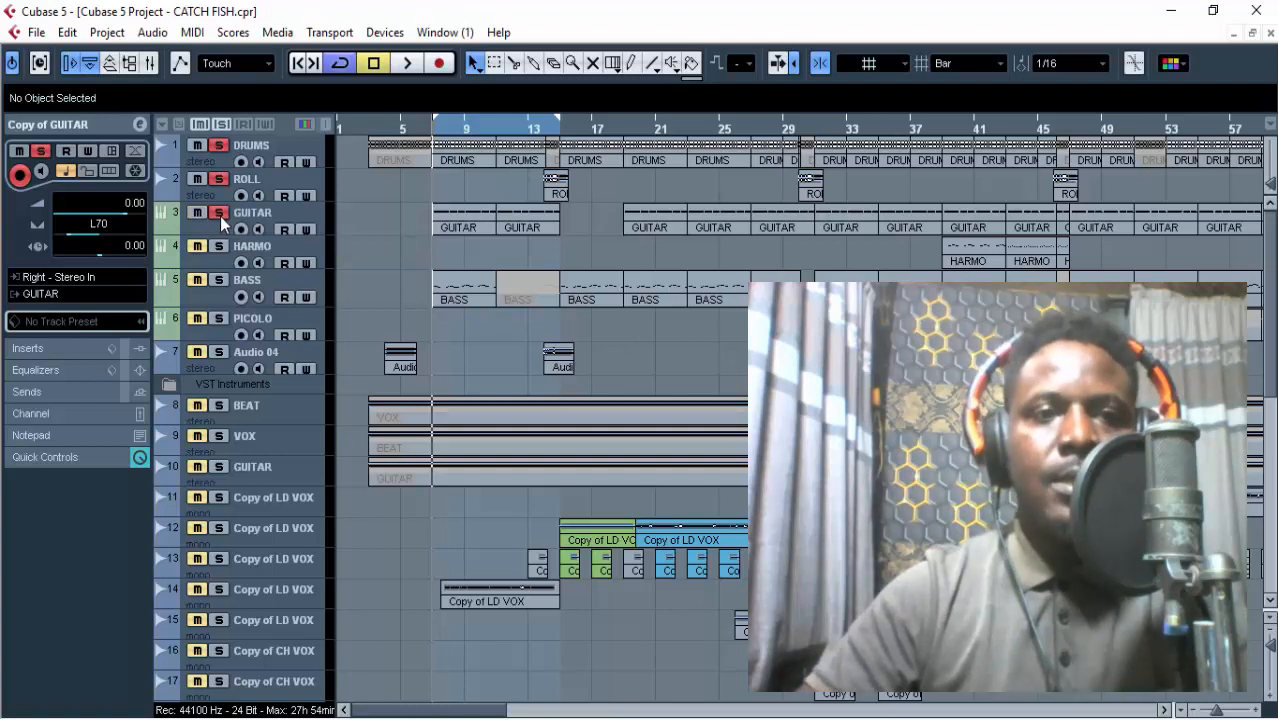
key("space")
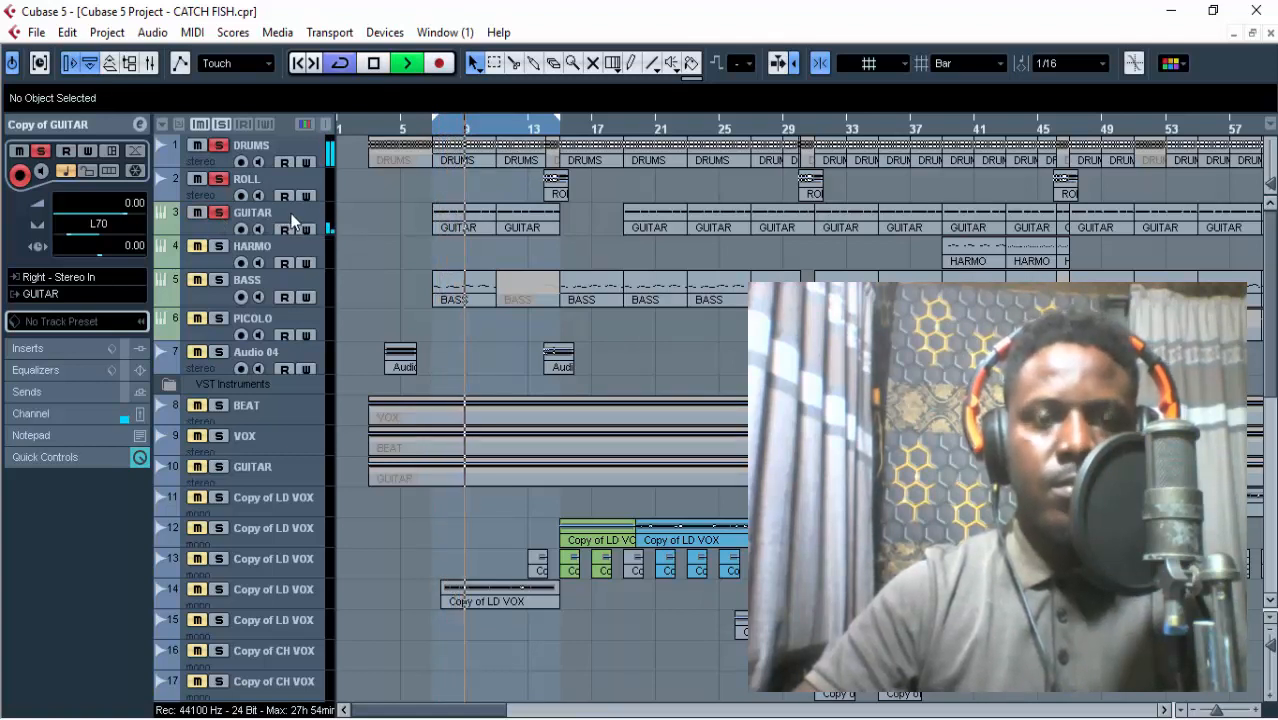
scroll(305, 245, "down", 3)
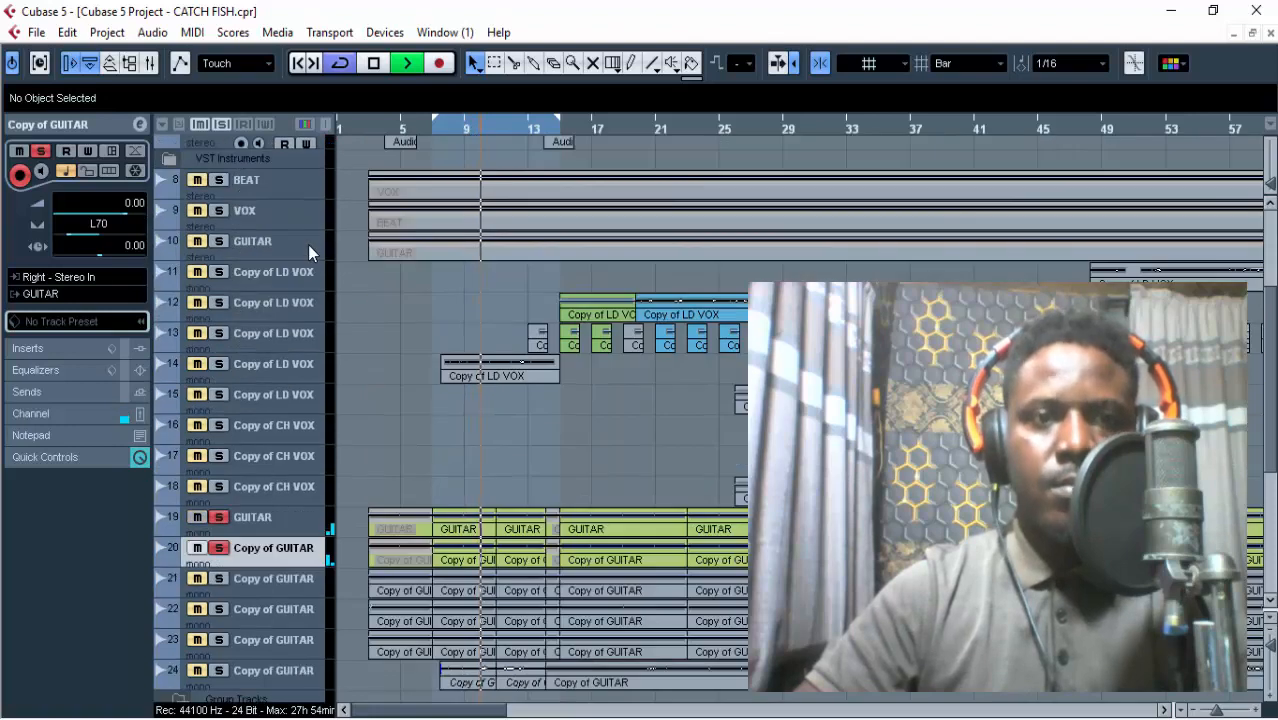
scroll(351, 217, "up", 3)
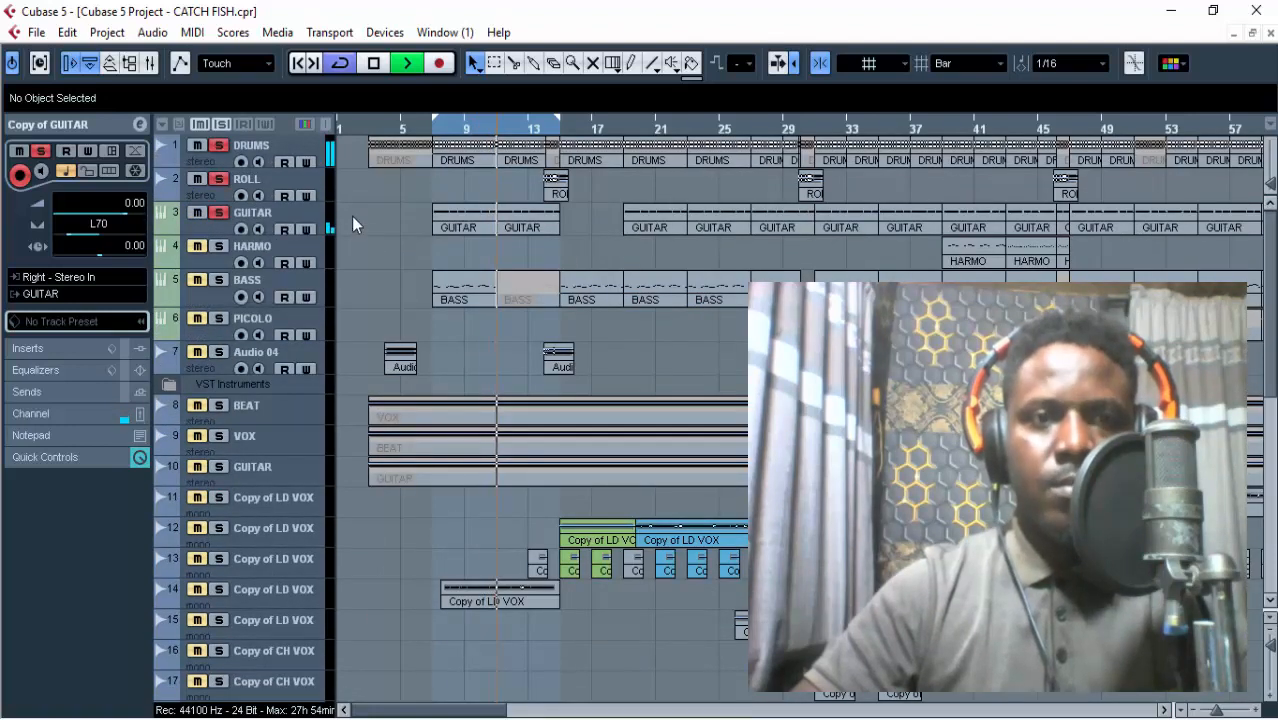
key("space")
Release the solo on DRUMS, ROLL and guitar tracks 19 and 20, and listen to GUITAR track 3 alone over the loop.
left_click(218, 180)
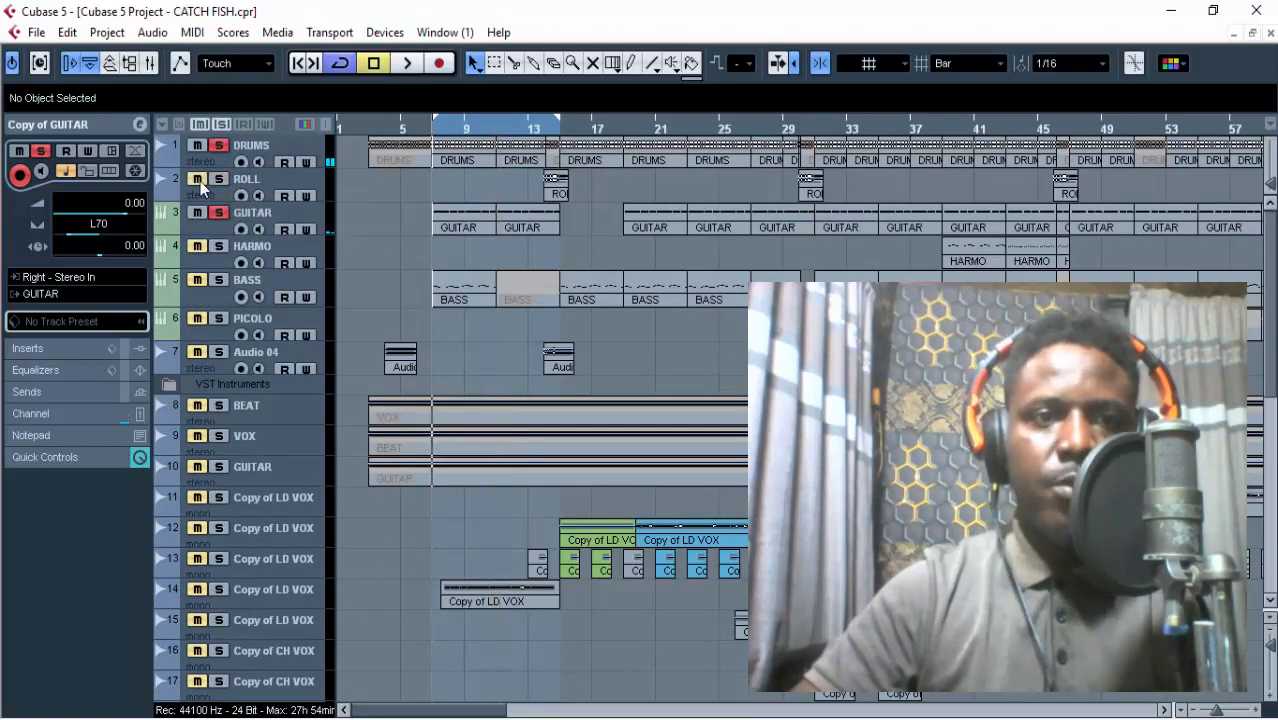
scroll(215, 330, "down", 8)
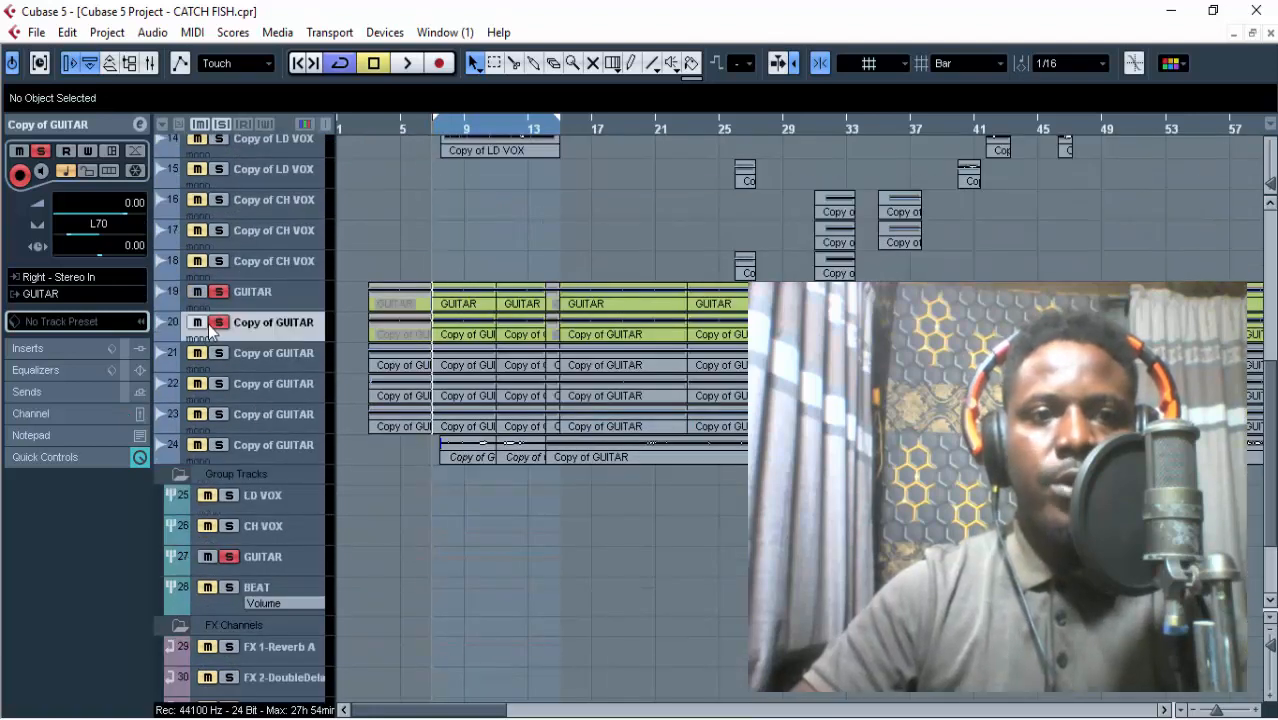
left_click(219, 322)
scroll(237, 286, "up", 8)
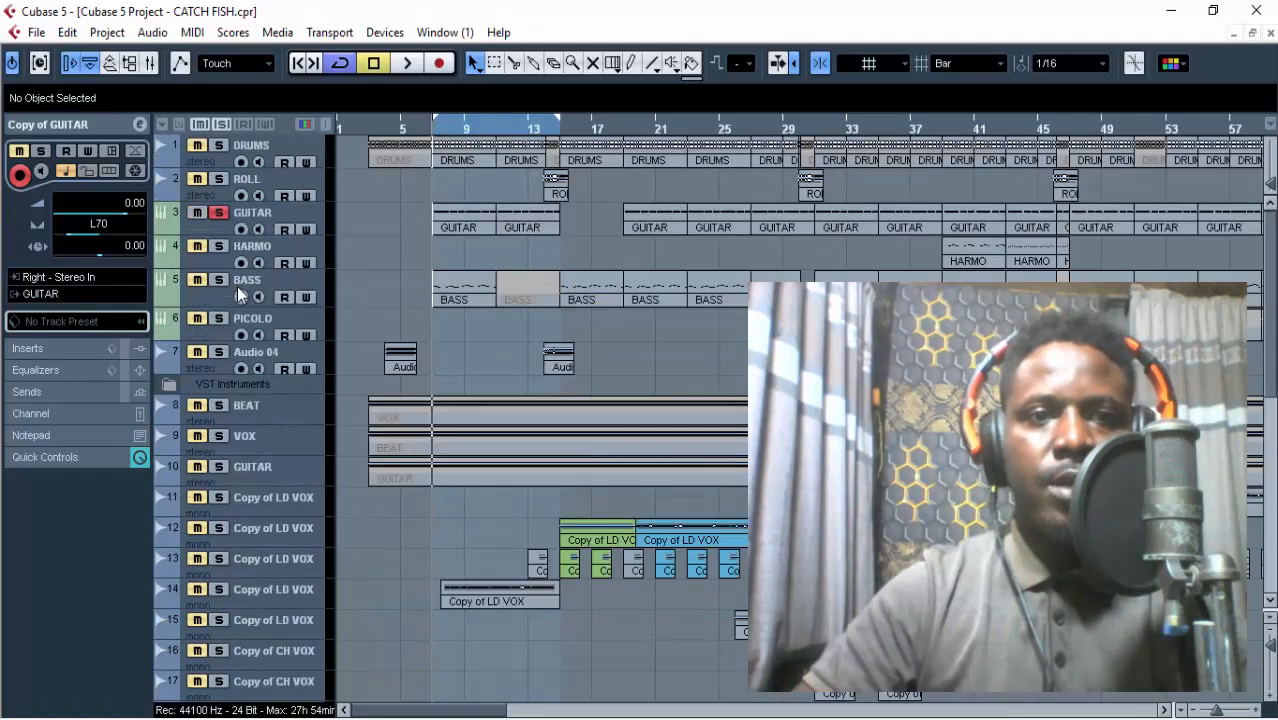
key("space")
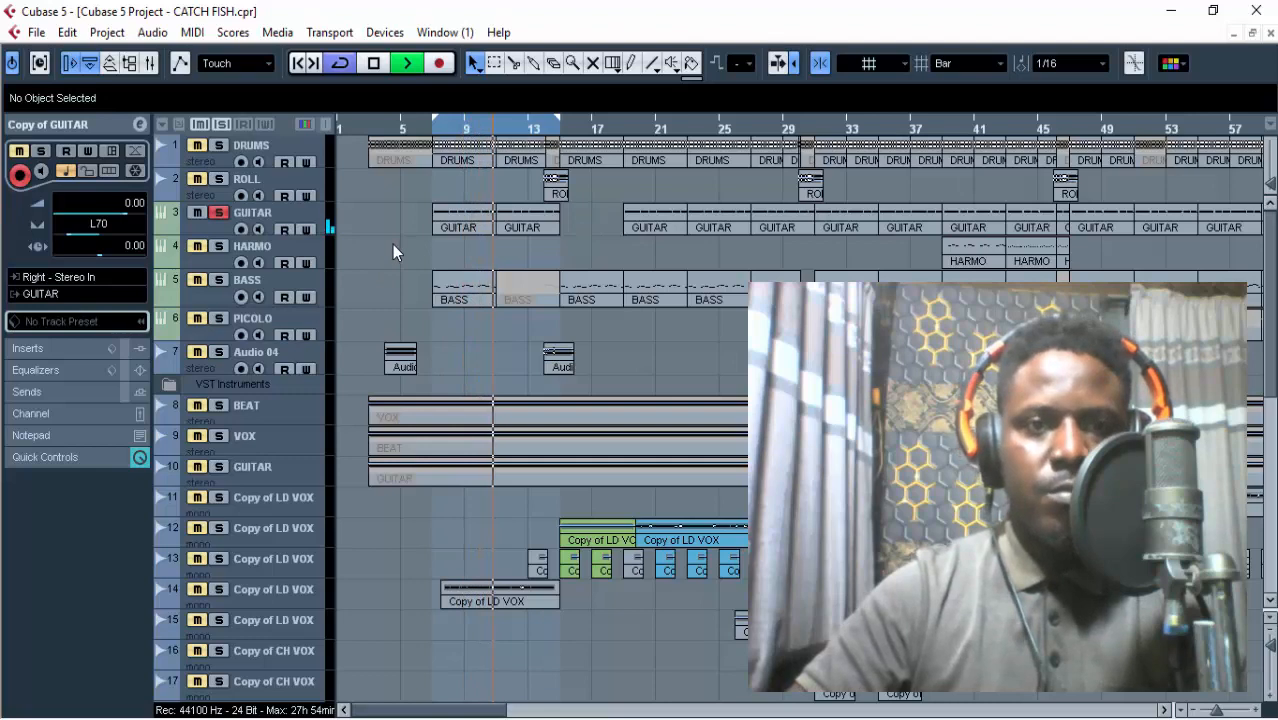
key("space")
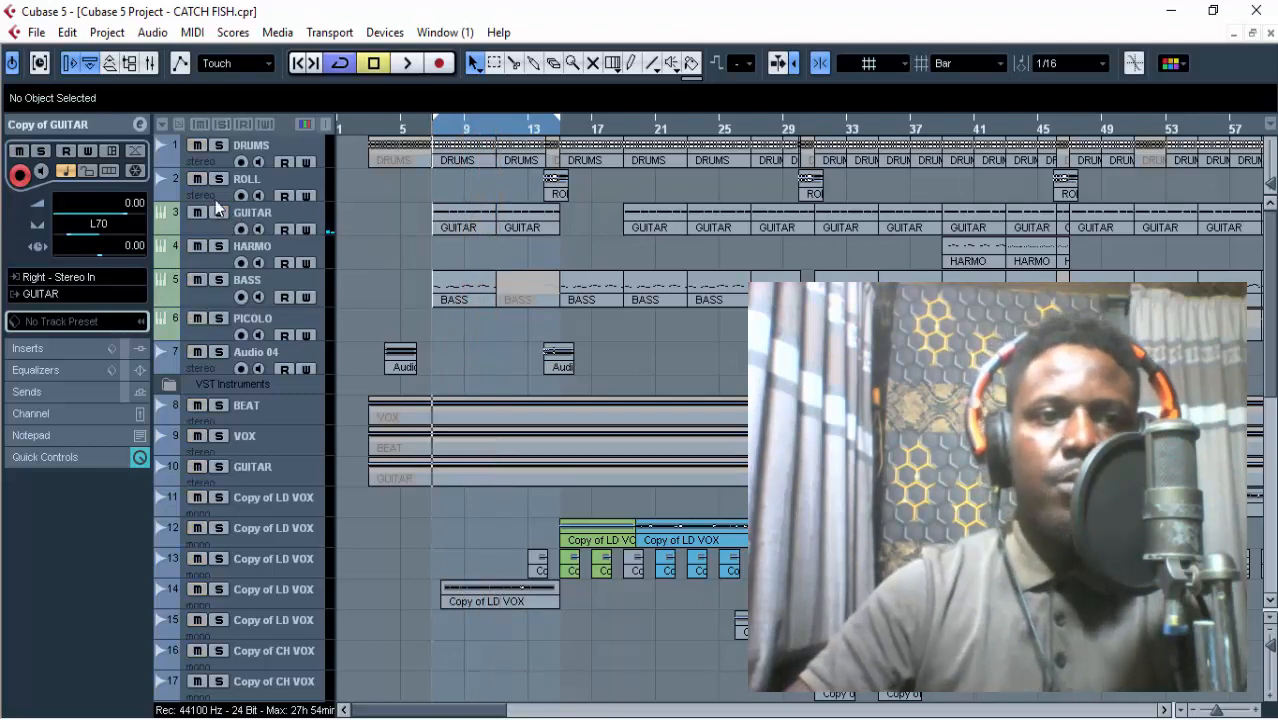
Solo DRUMS, ROLL, GUITAR track 3 and guitar track 21, leaving guitar tracks 19 and 20 out of the solo.
left_click(219, 145)
left_click(219, 179)
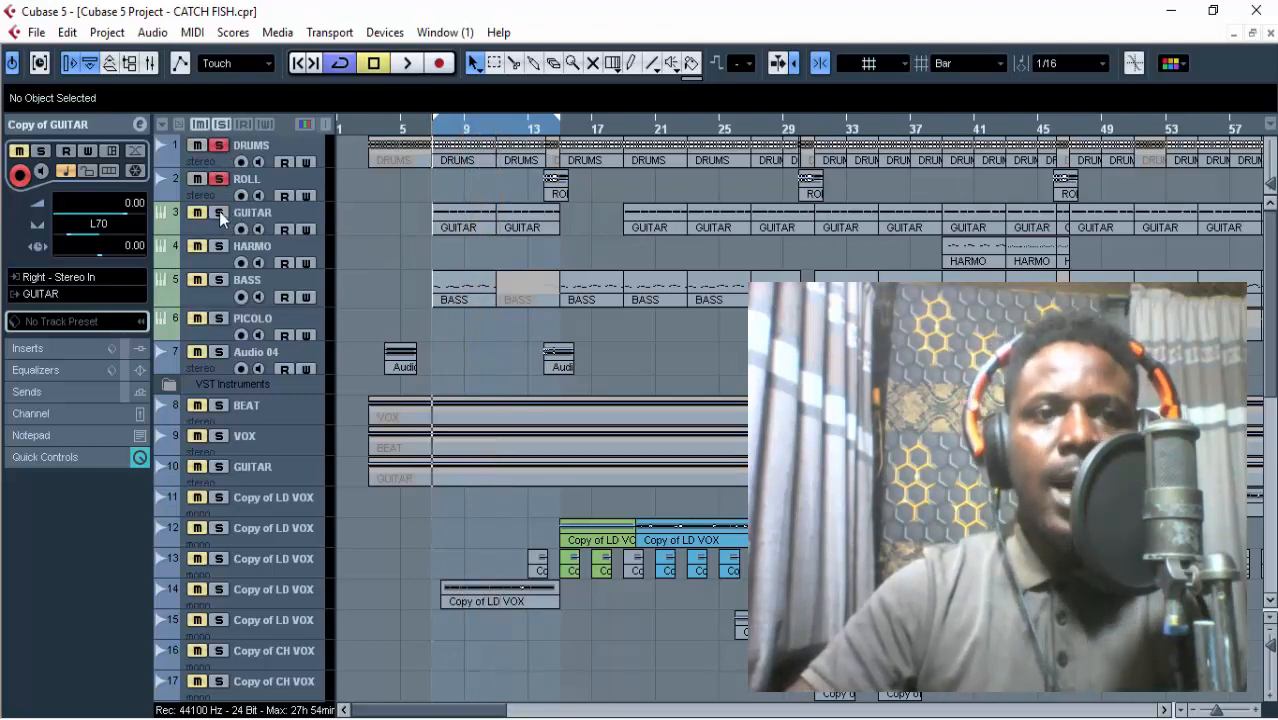
scroll(274, 219, "down", 8)
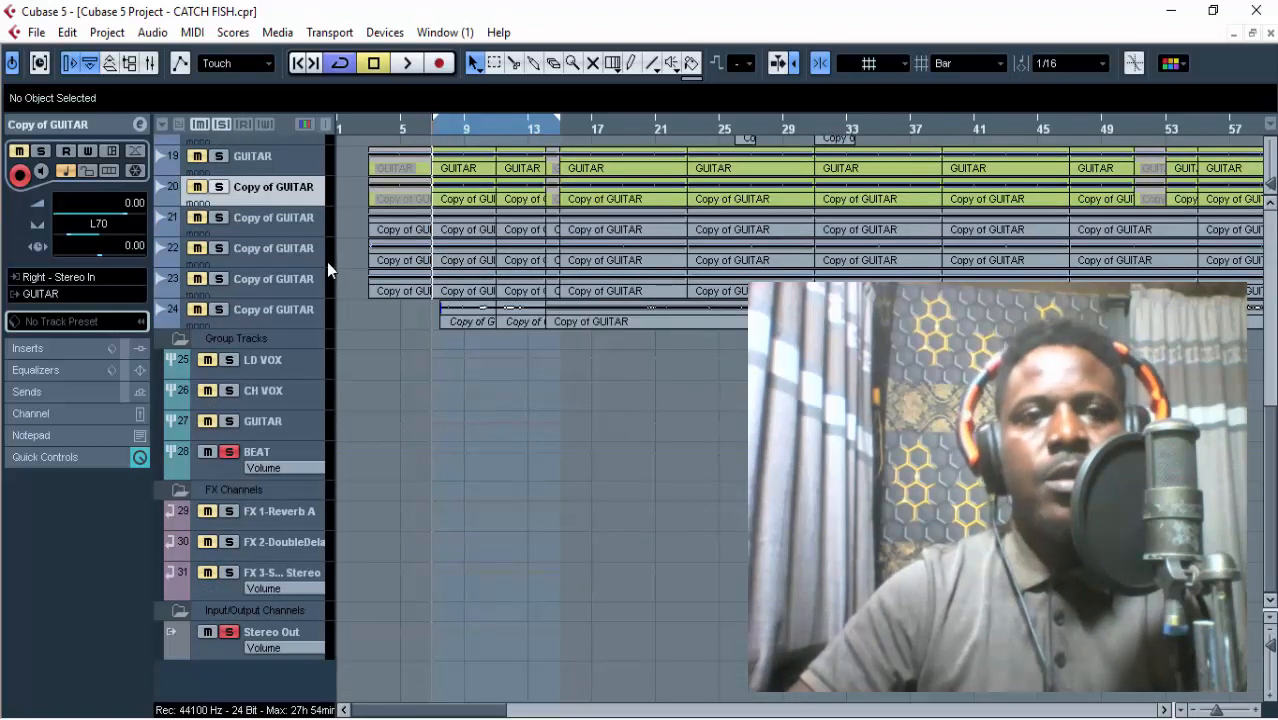
left_click(218, 187)
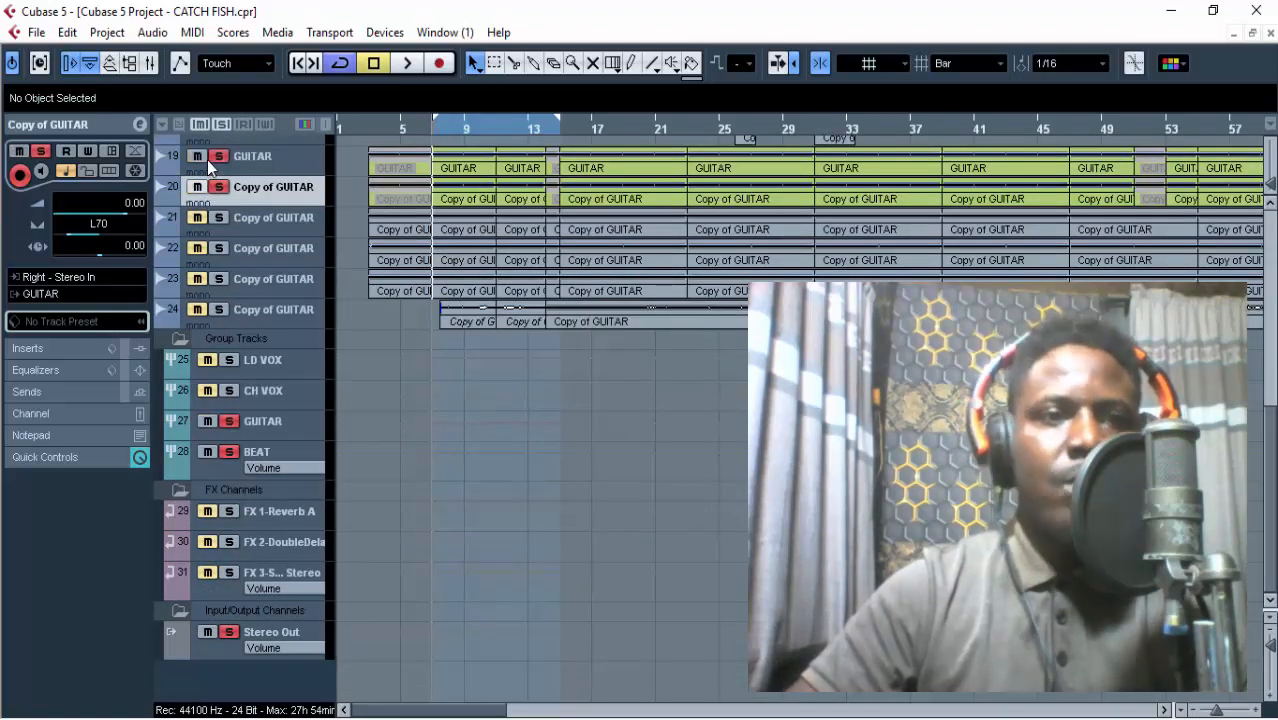
left_click(218, 223)
left_click(213, 188)
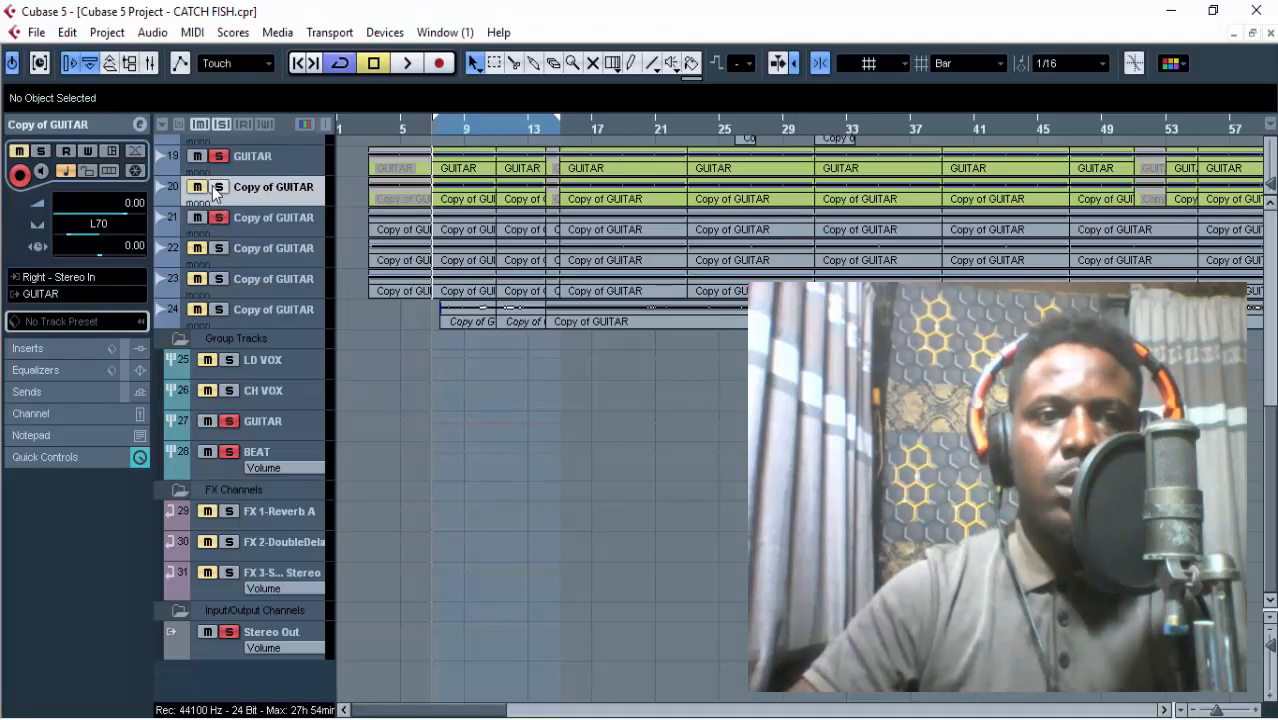
scroll(290, 194, "up", 6)
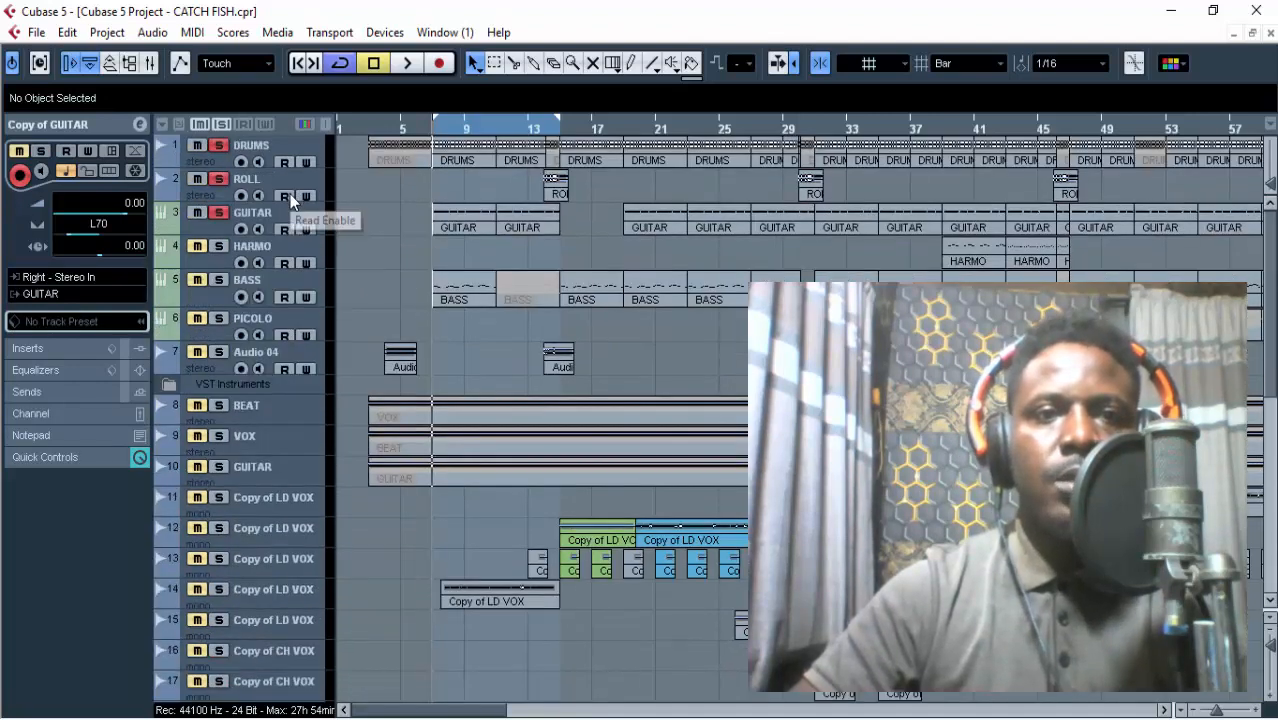
scroll(400, 225, "down", 2)
scroll(403, 270, "down", 3)
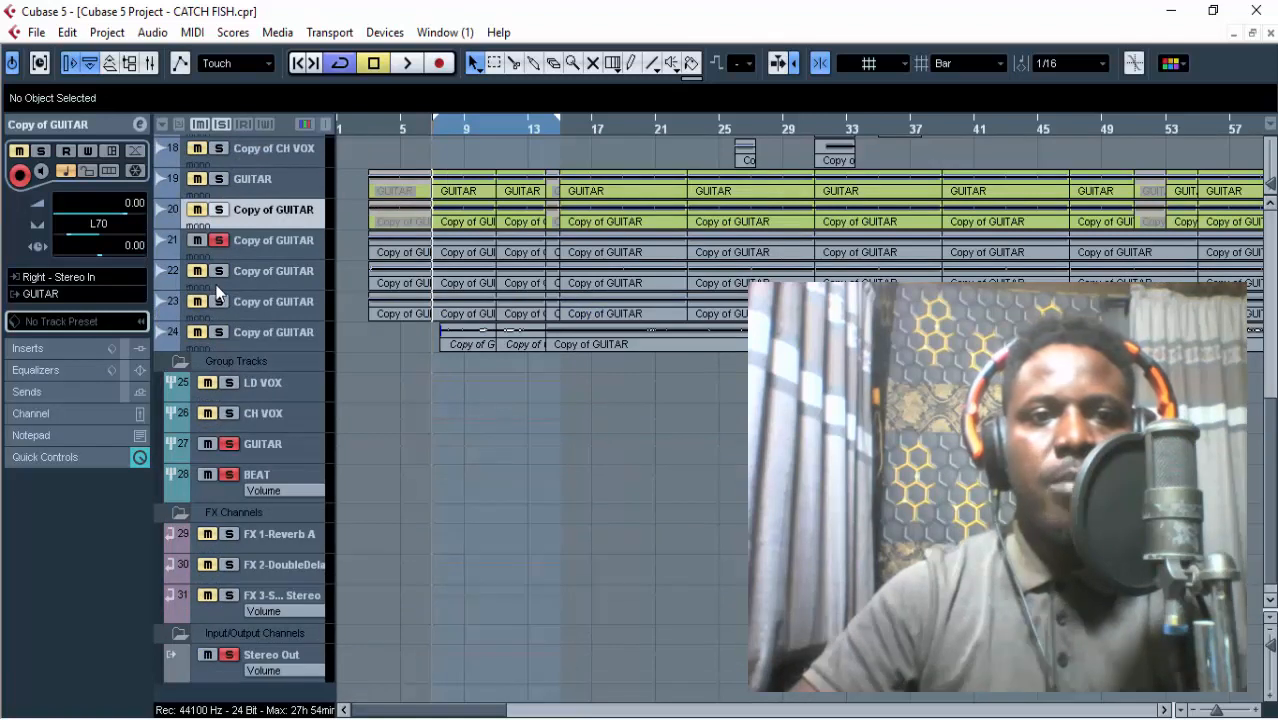
Listen to the loop with guitar track 22 temporarily added to the solo, and check the panning of guitar tracks 22 and 23.
key("space")
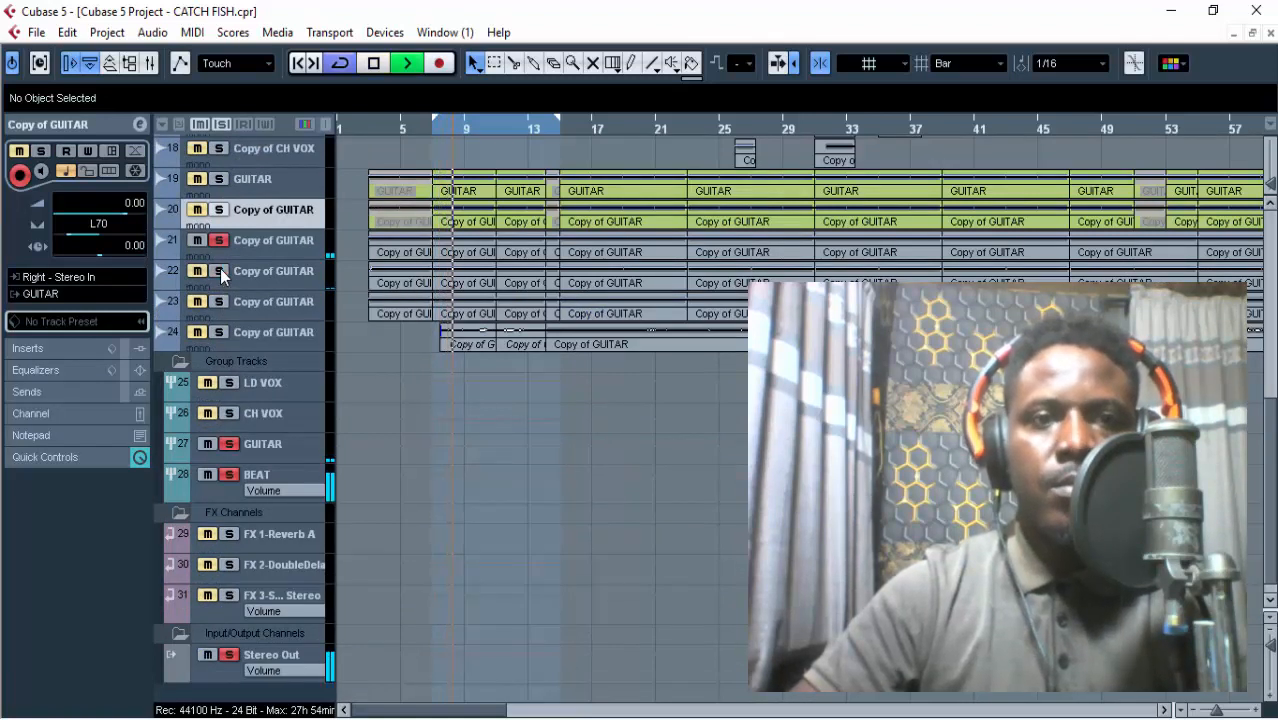
left_click(262, 246)
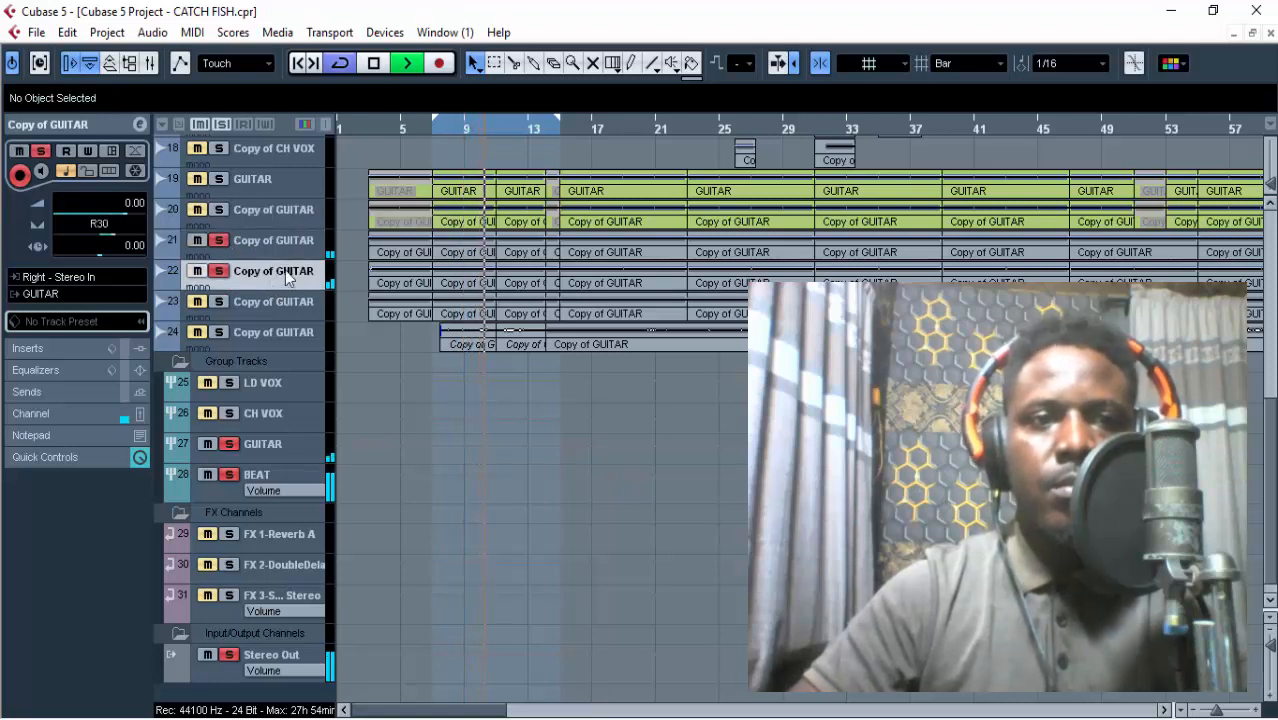
left_click(281, 277)
left_click(279, 300)
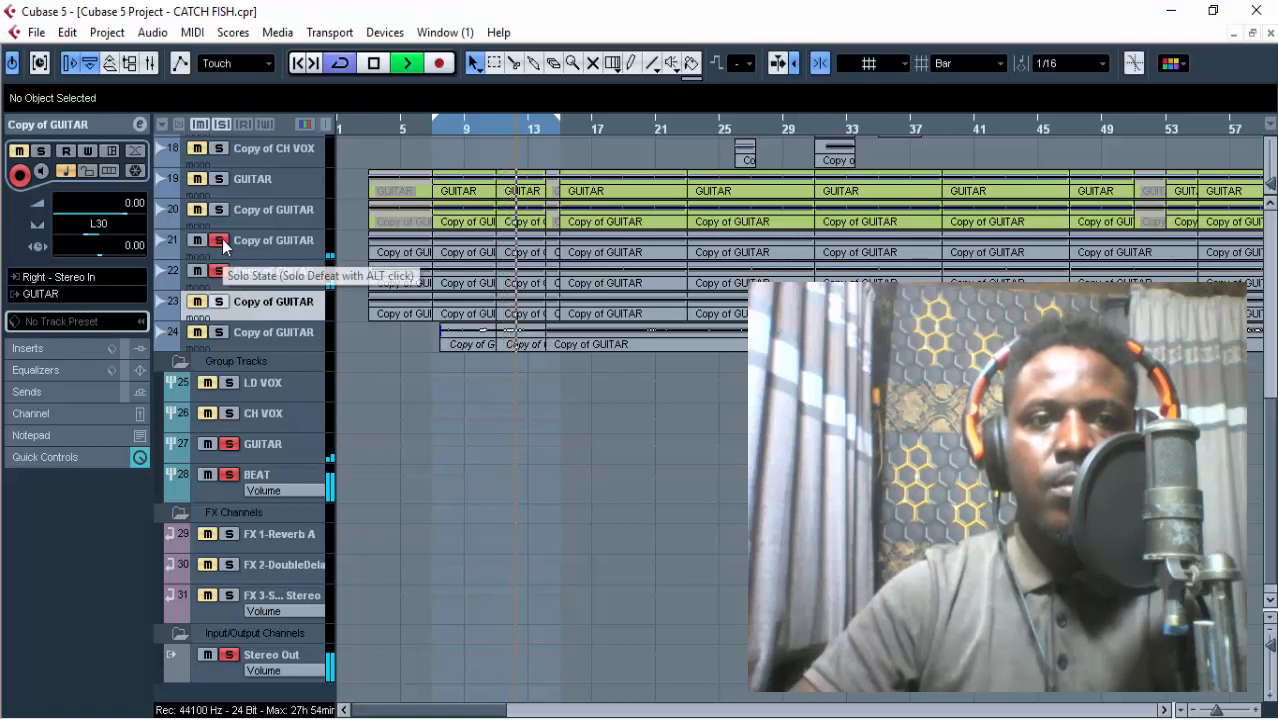
left_click(221, 271)
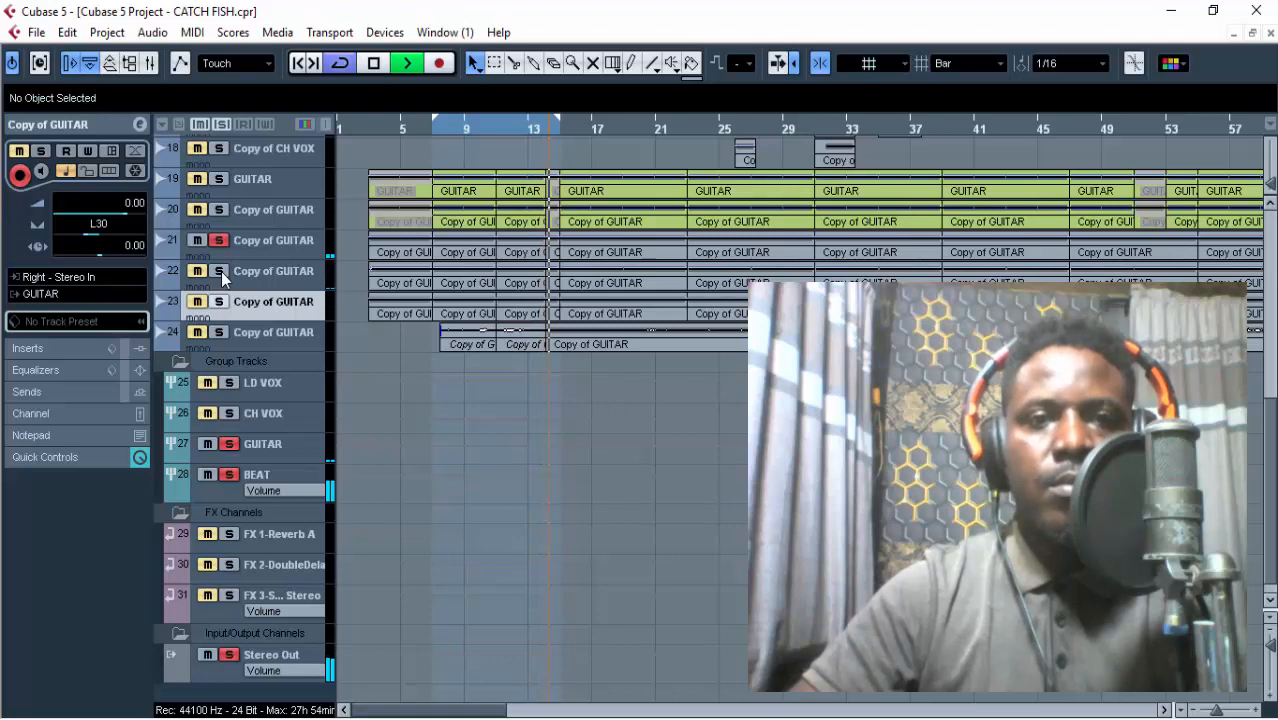
key("space")
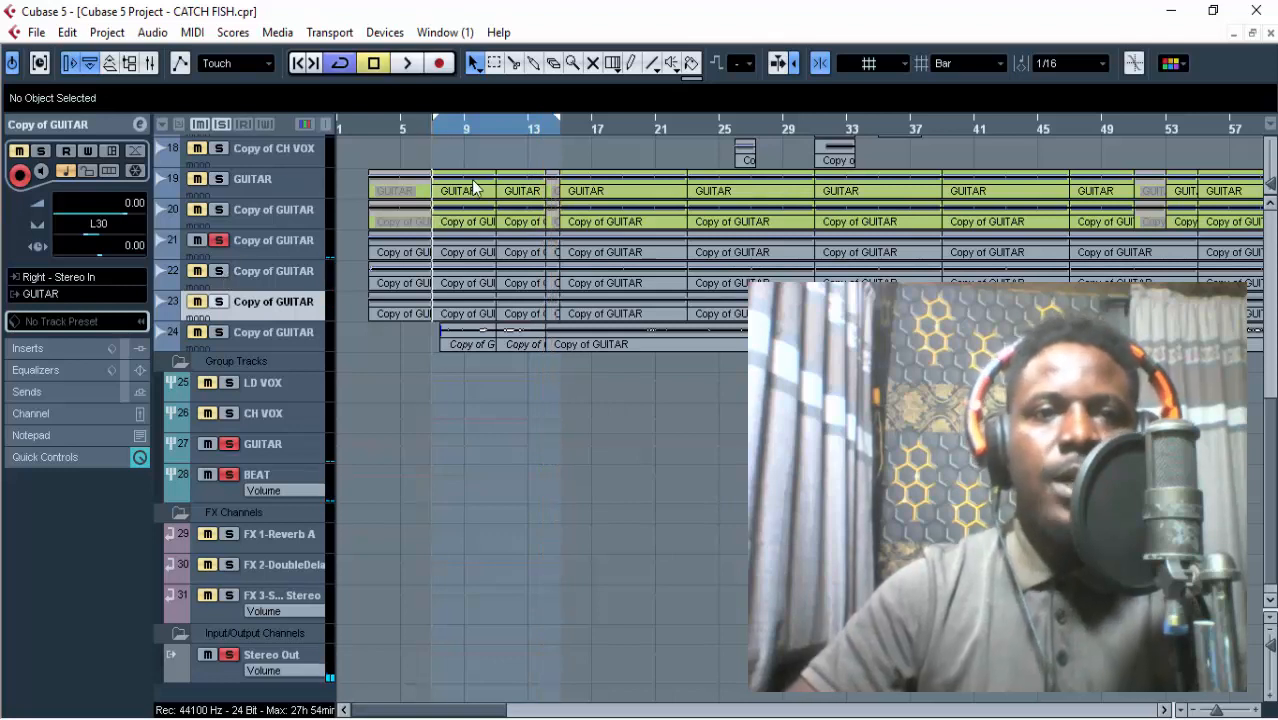
Clear all solos, then solo guitar track 23 and listen to it alone over the loop.
left_click(220, 124)
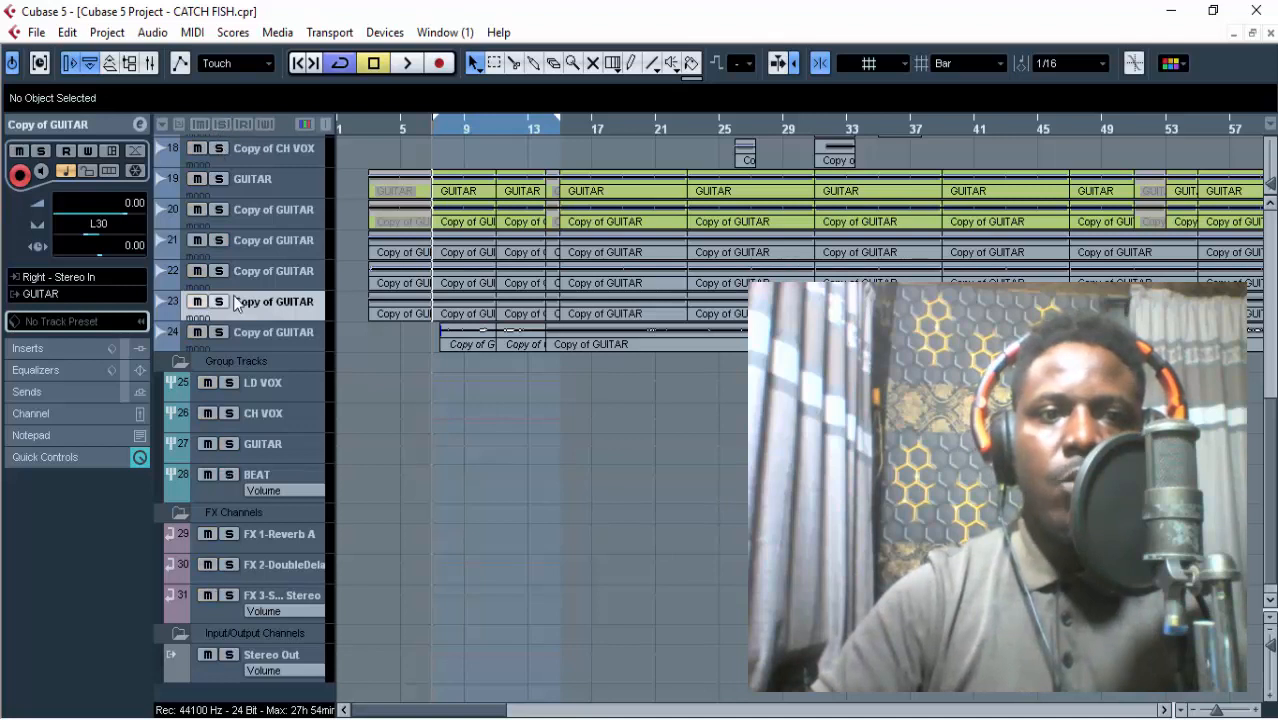
left_click(219, 302)
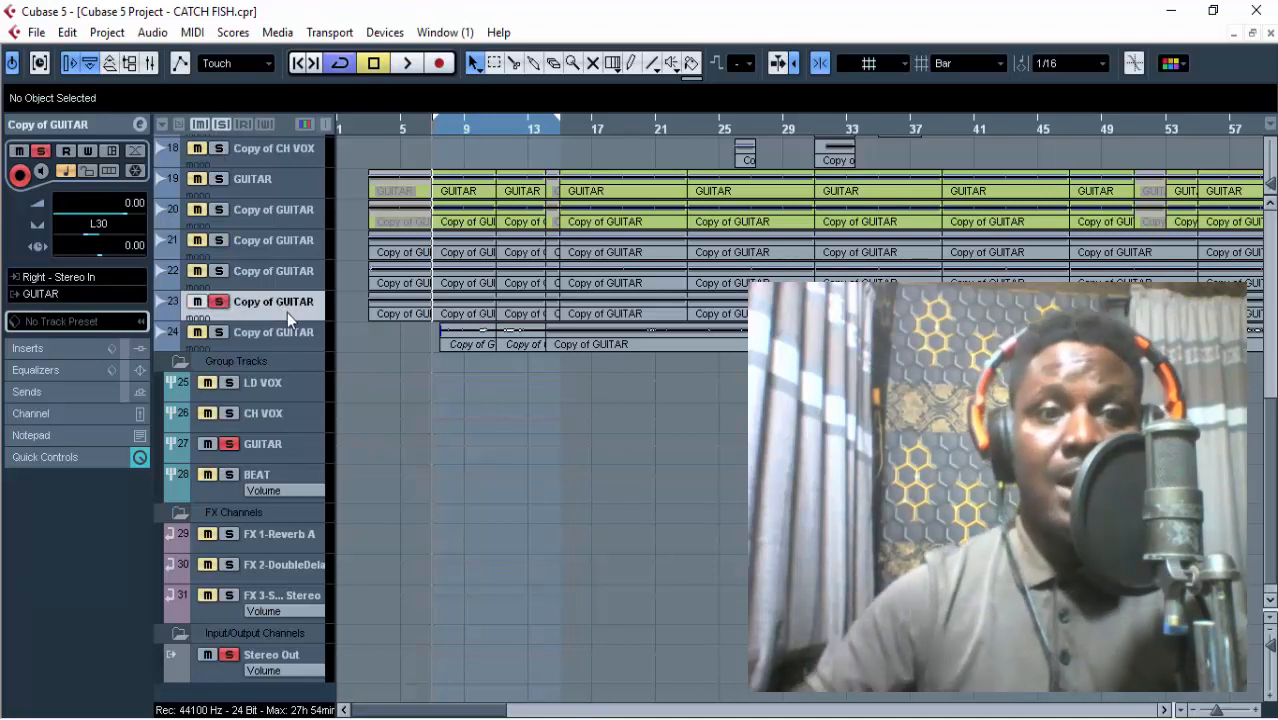
key("space")
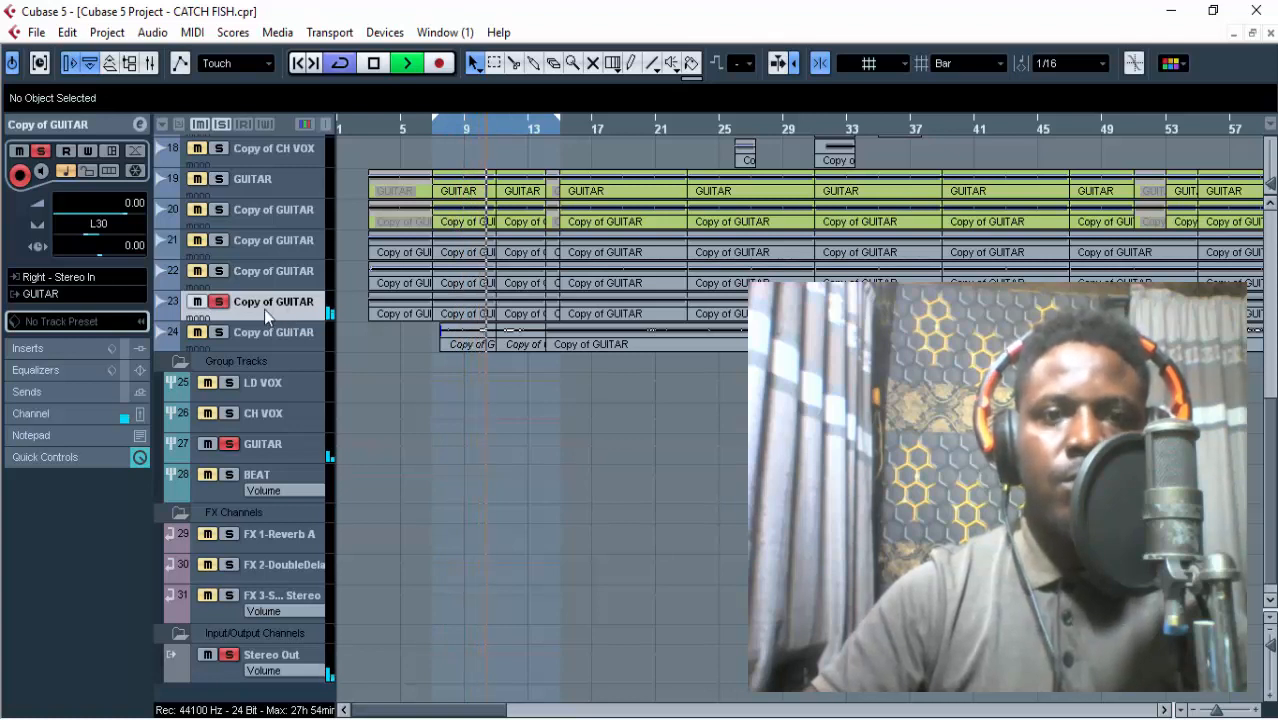
key("space")
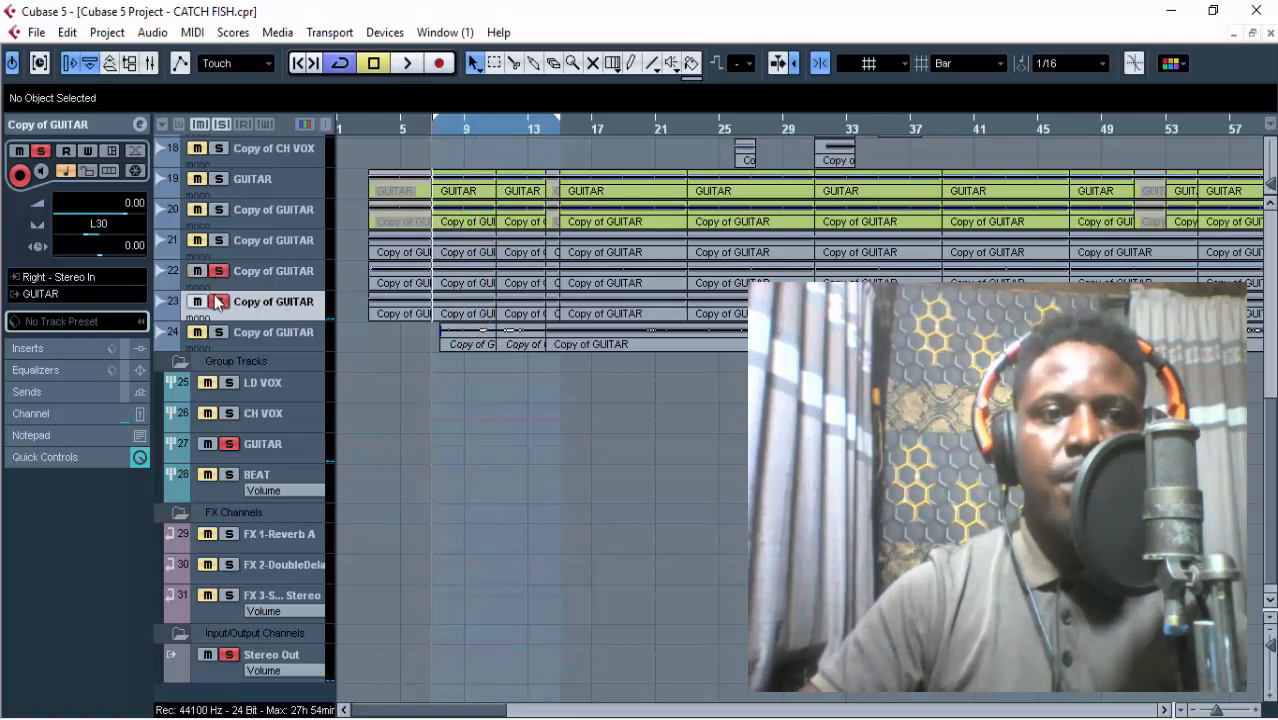
Listen to guitar track 22 alone, then together with guitar track 23, and view the levels in Voicemeeter.
left_click(218, 302)
key("space")
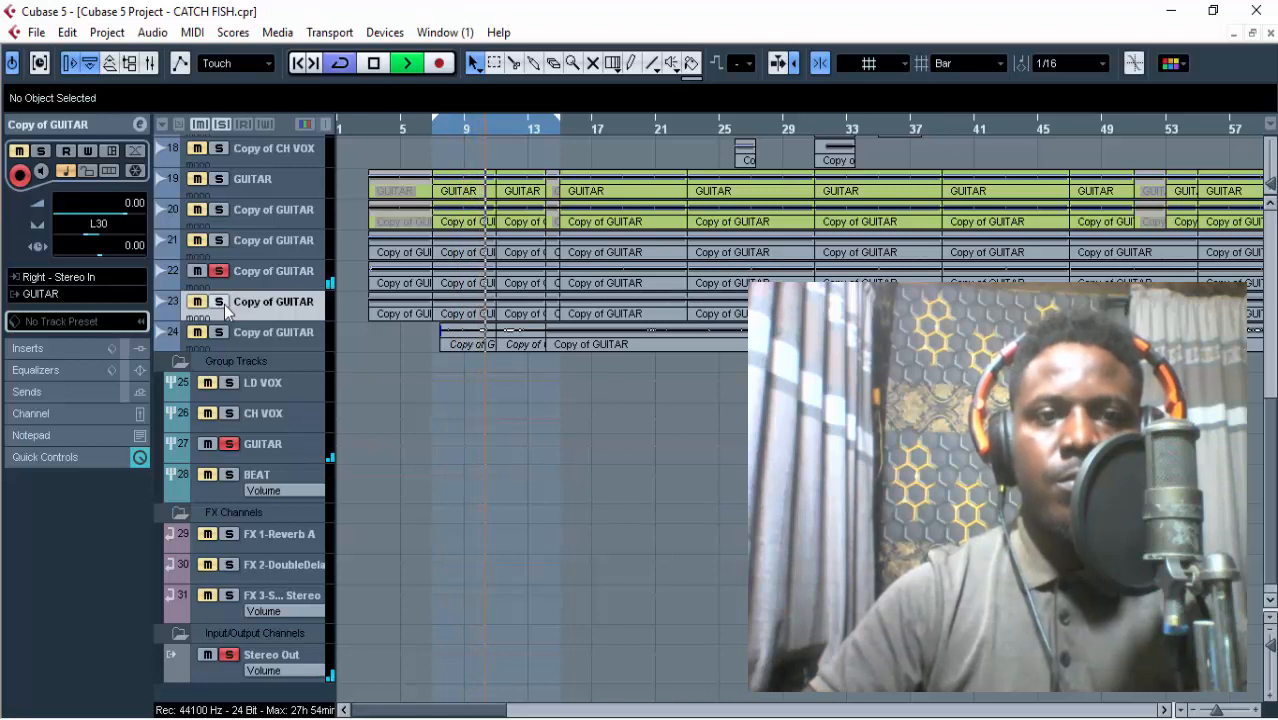
key("space")
left_click(221, 302)
left_click(220, 302)
key("space")
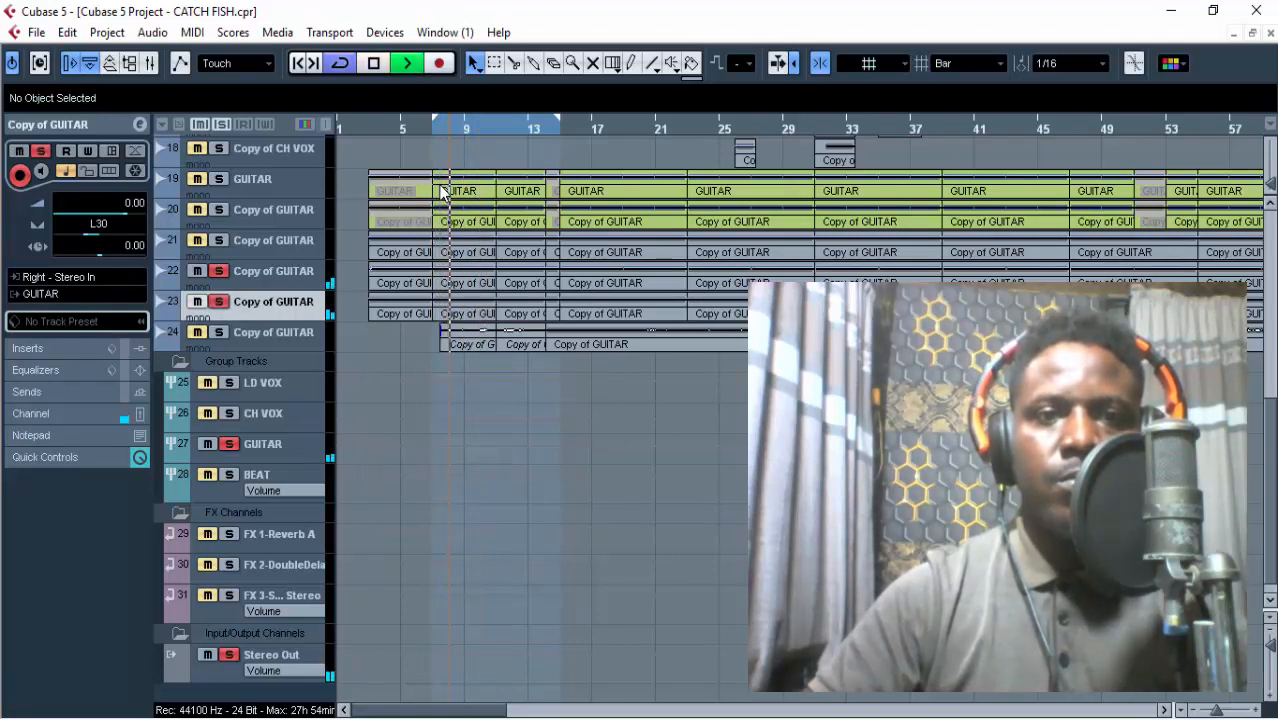
left_click(716, 718)
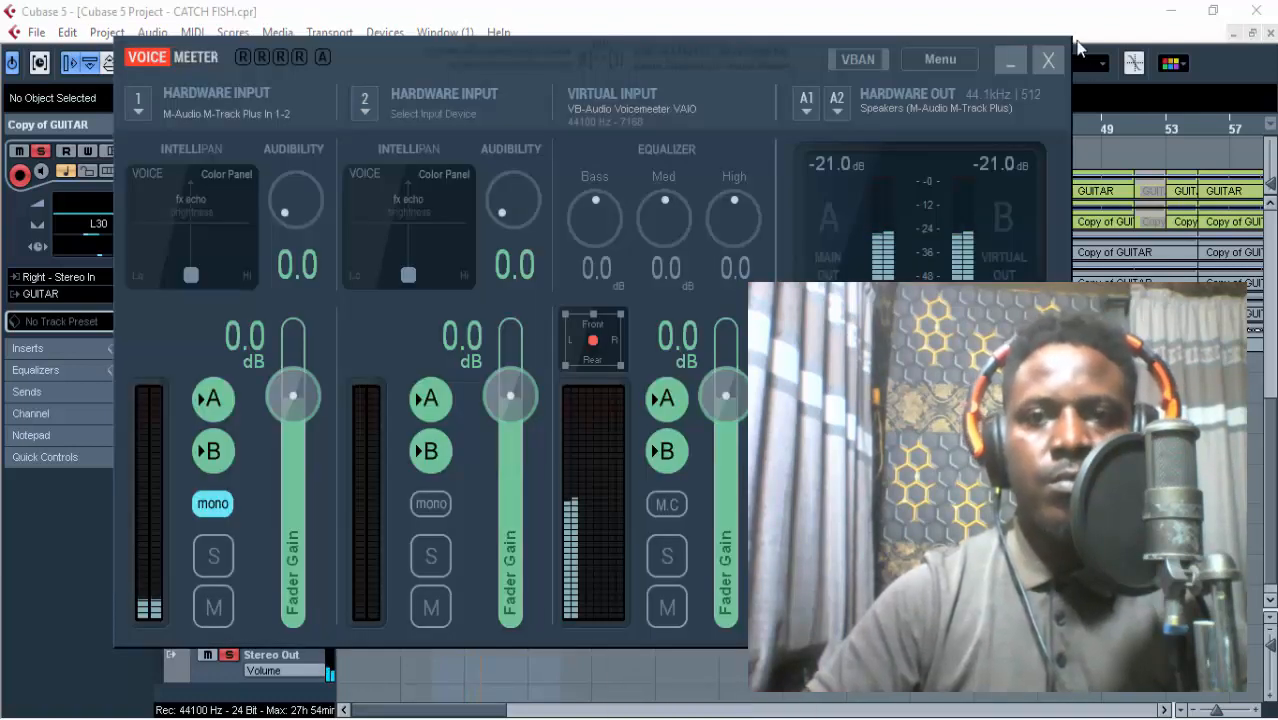
left_click(1010, 60)
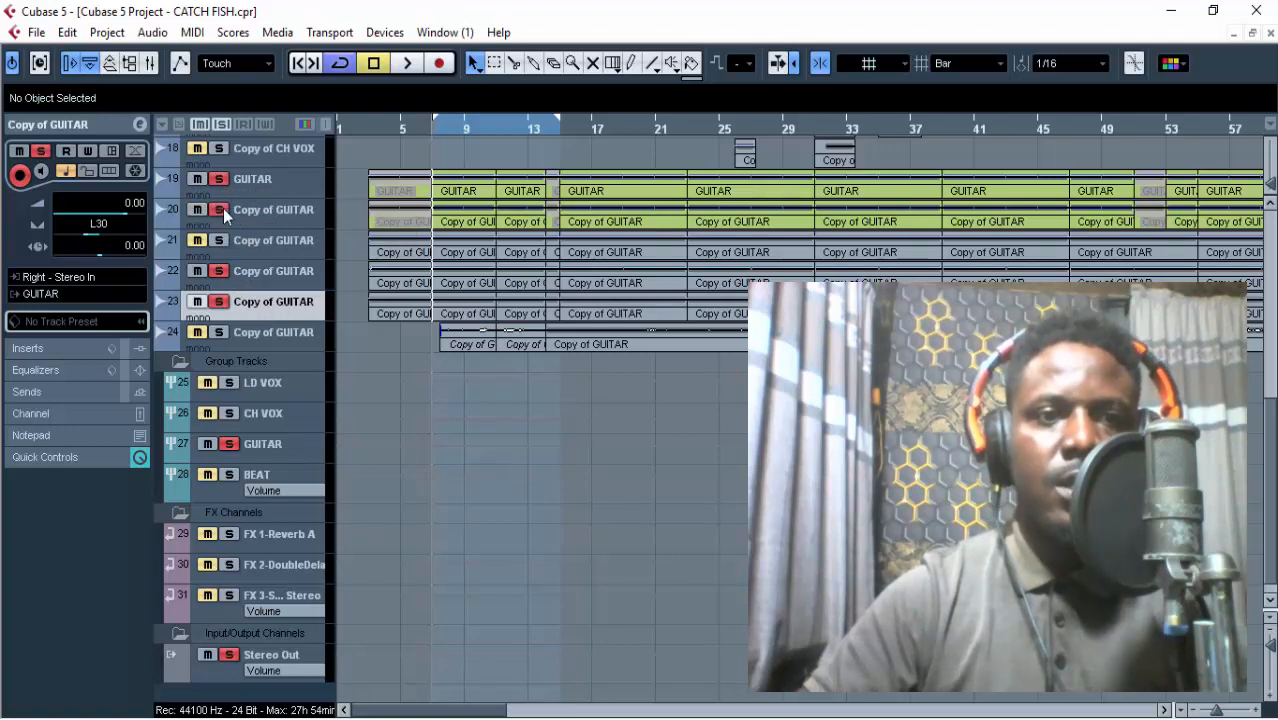
Check the panning of guitar tracks 22 and 23, then listen to them over the loop with guitar tracks 19 and 20.
left_click(266, 272)
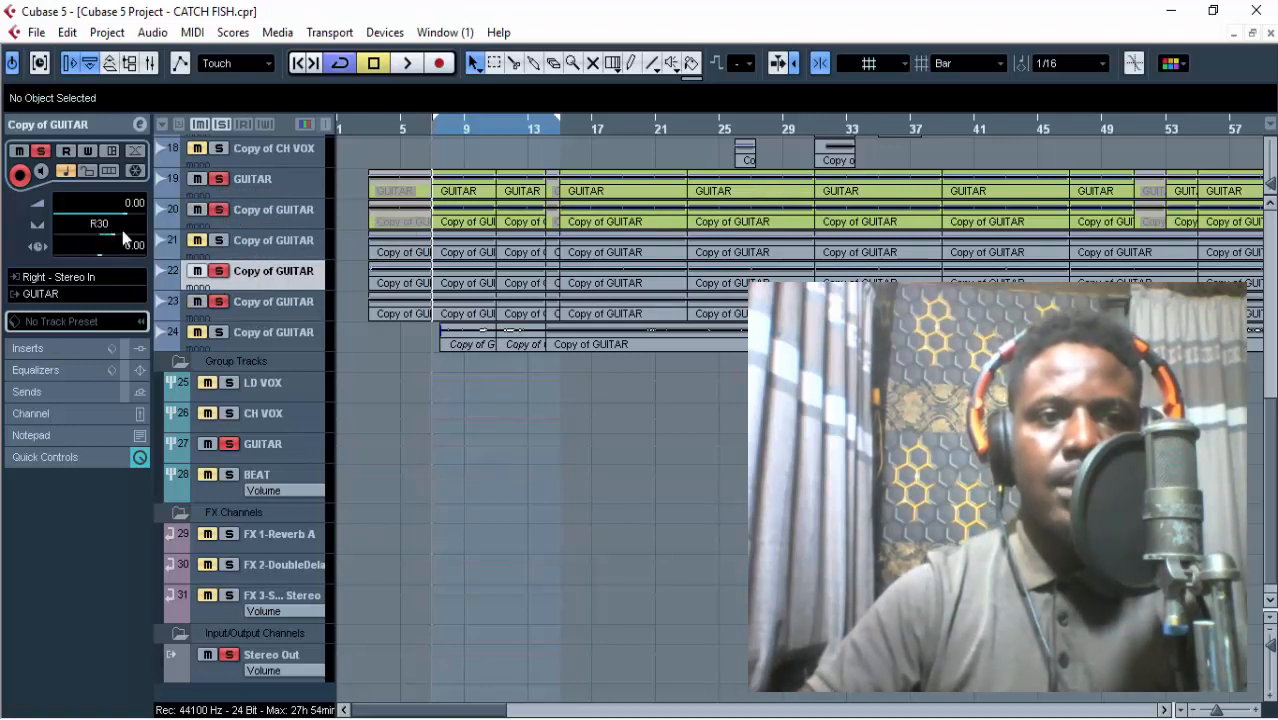
left_click(267, 303)
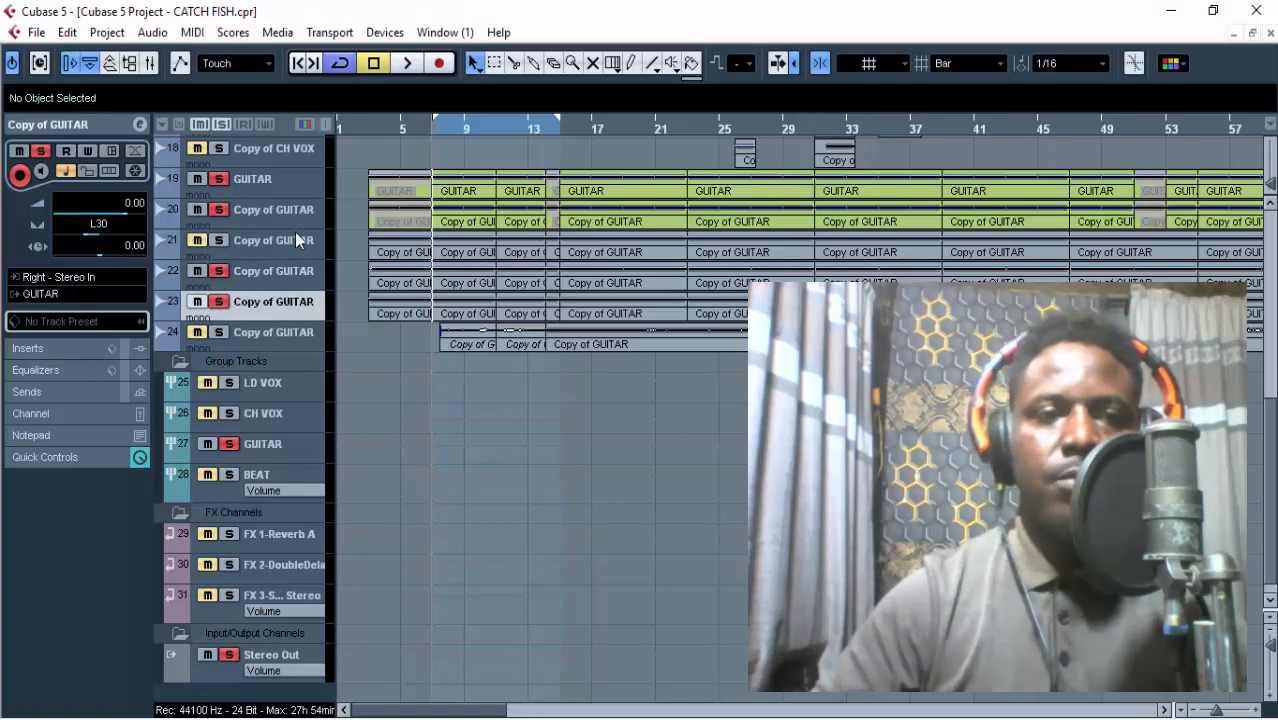
key("space")
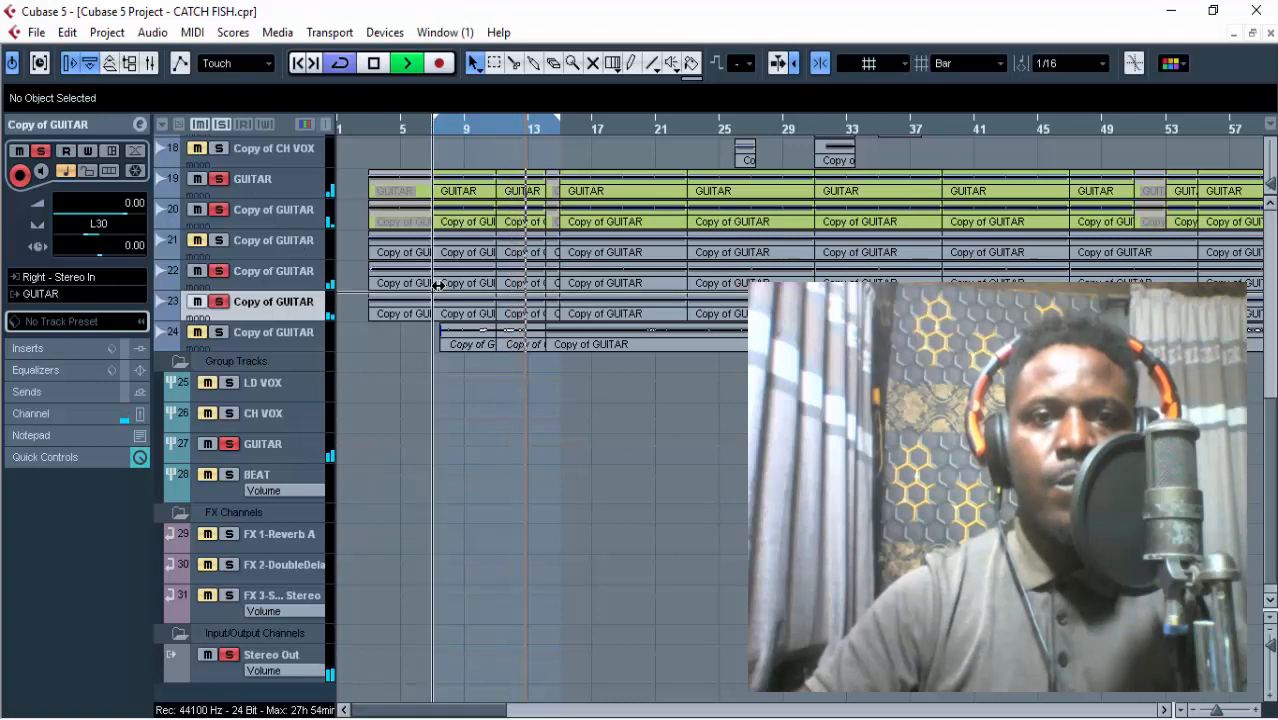
key("space")
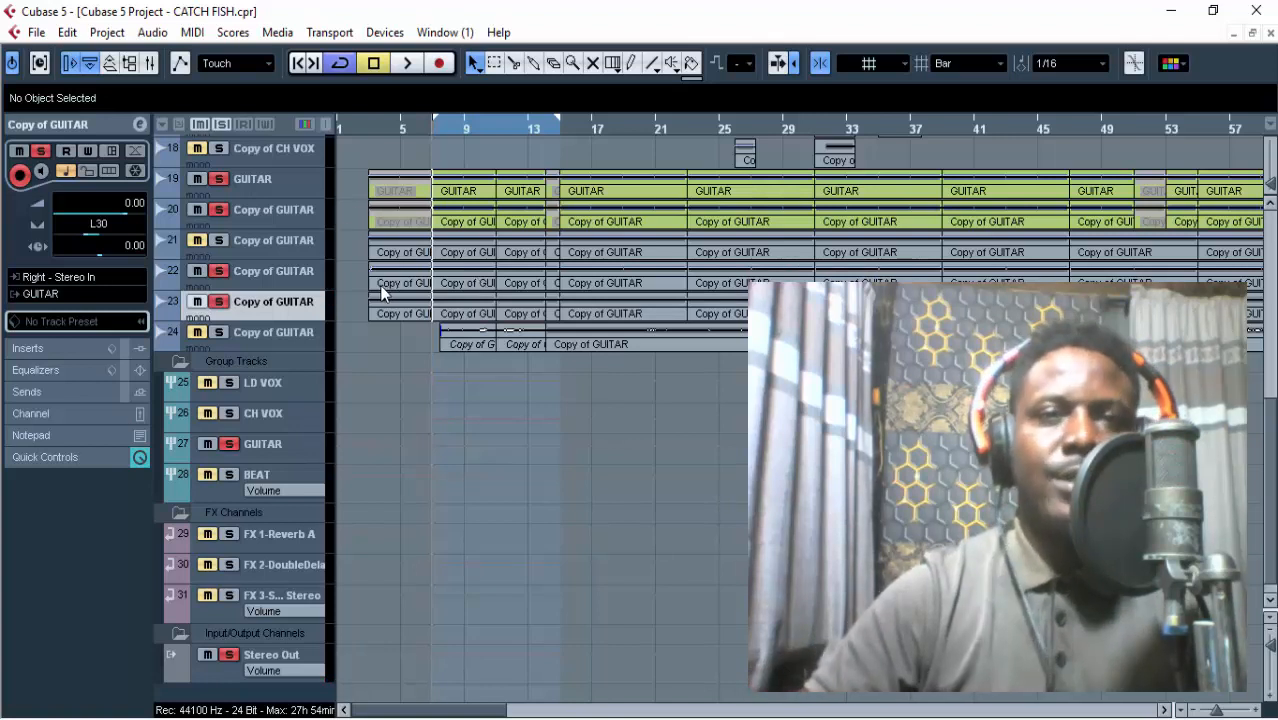
Add guitar track 21, DRUMS and ROLL to the solo and listen to them with the other soloed guitar layers.
scroll(371, 286, "up", 2)
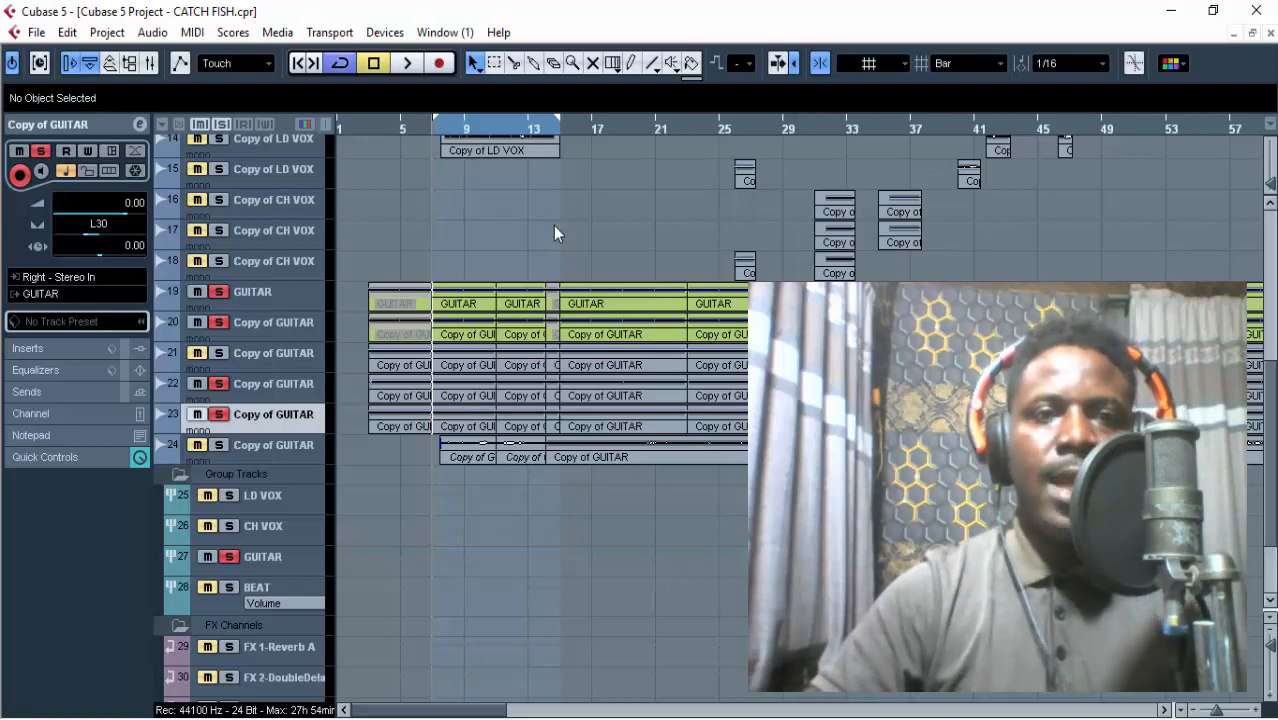
scroll(553, 225, "up", 8)
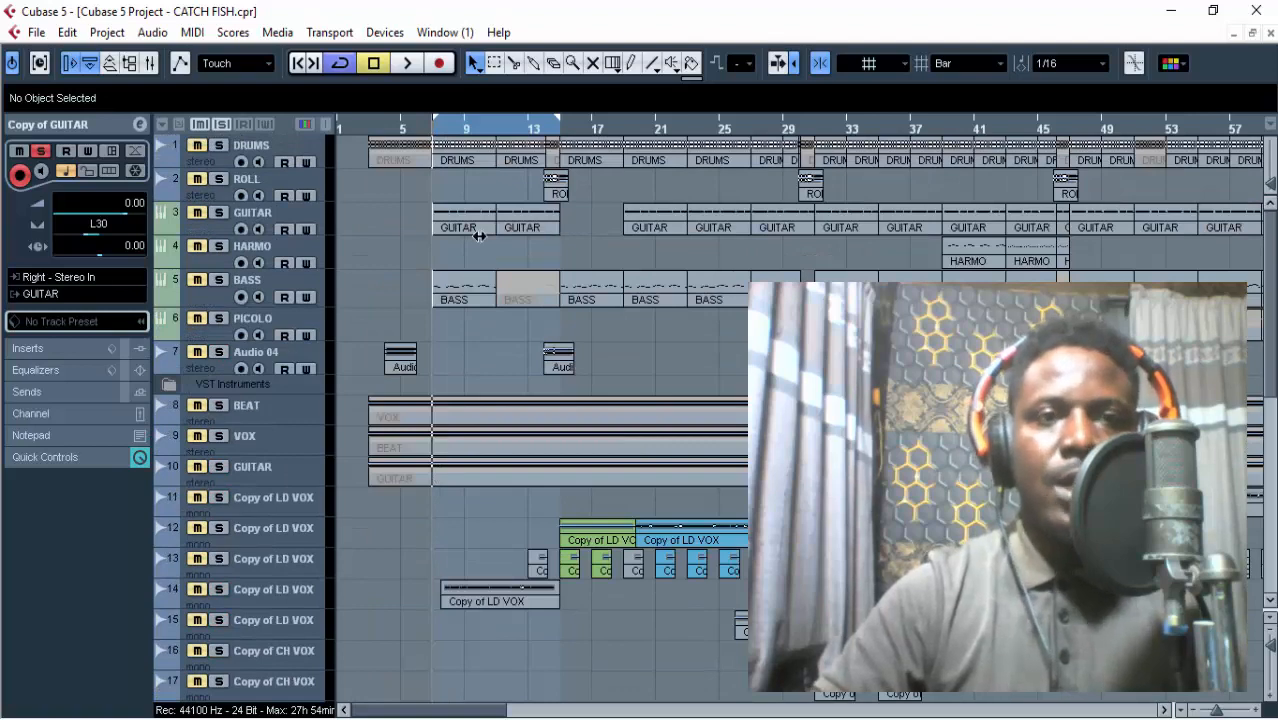
scroll(382, 258, "down", 6)
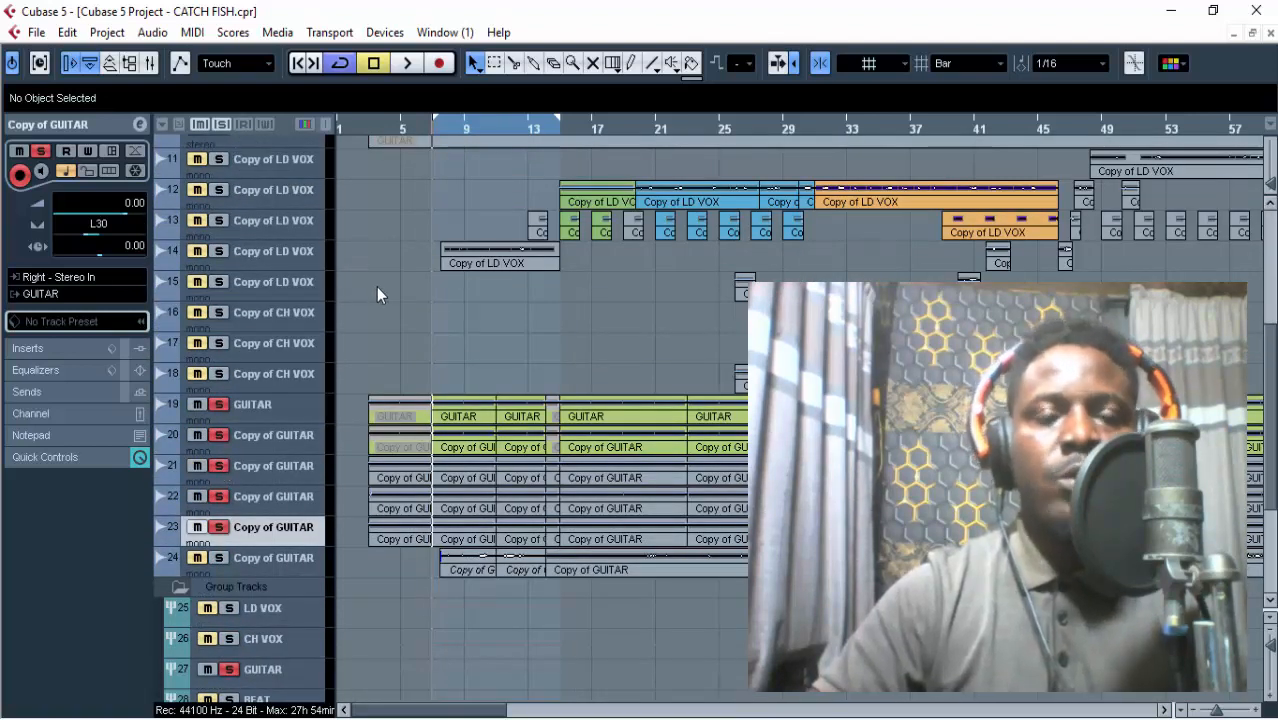
scroll(376, 287, "up", 6)
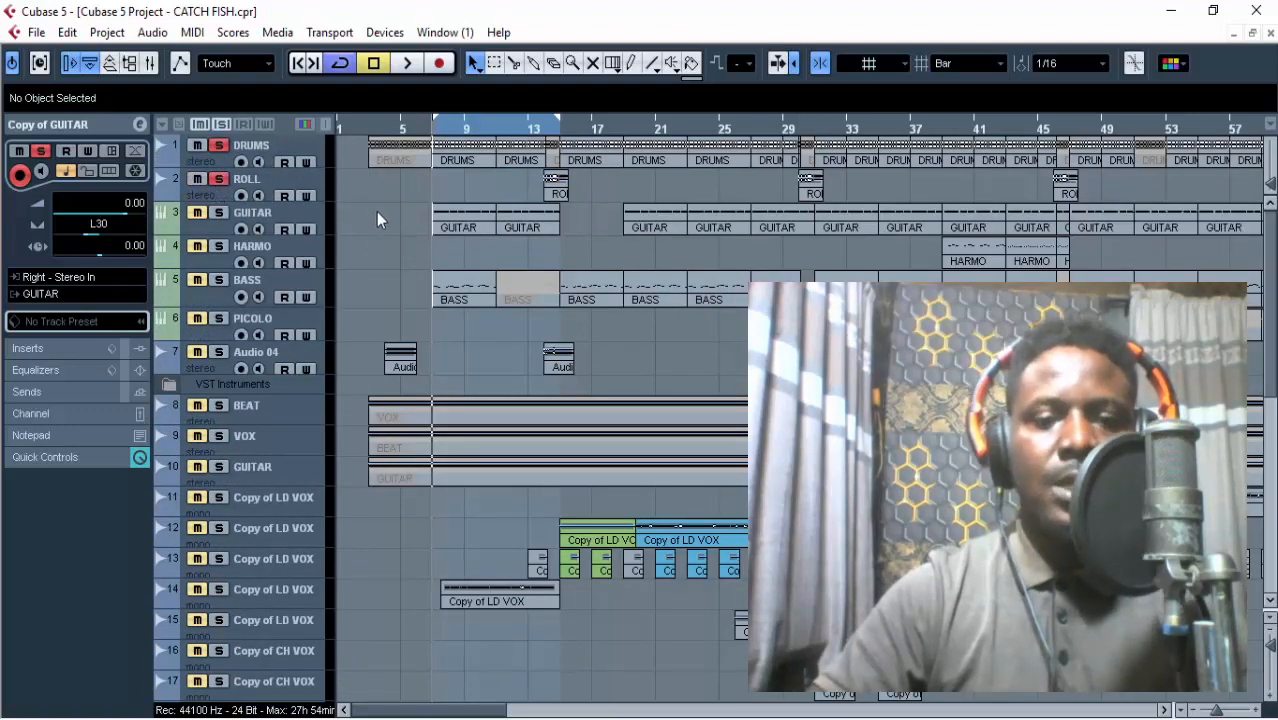
scroll(380, 215, "down", 4)
key("space")
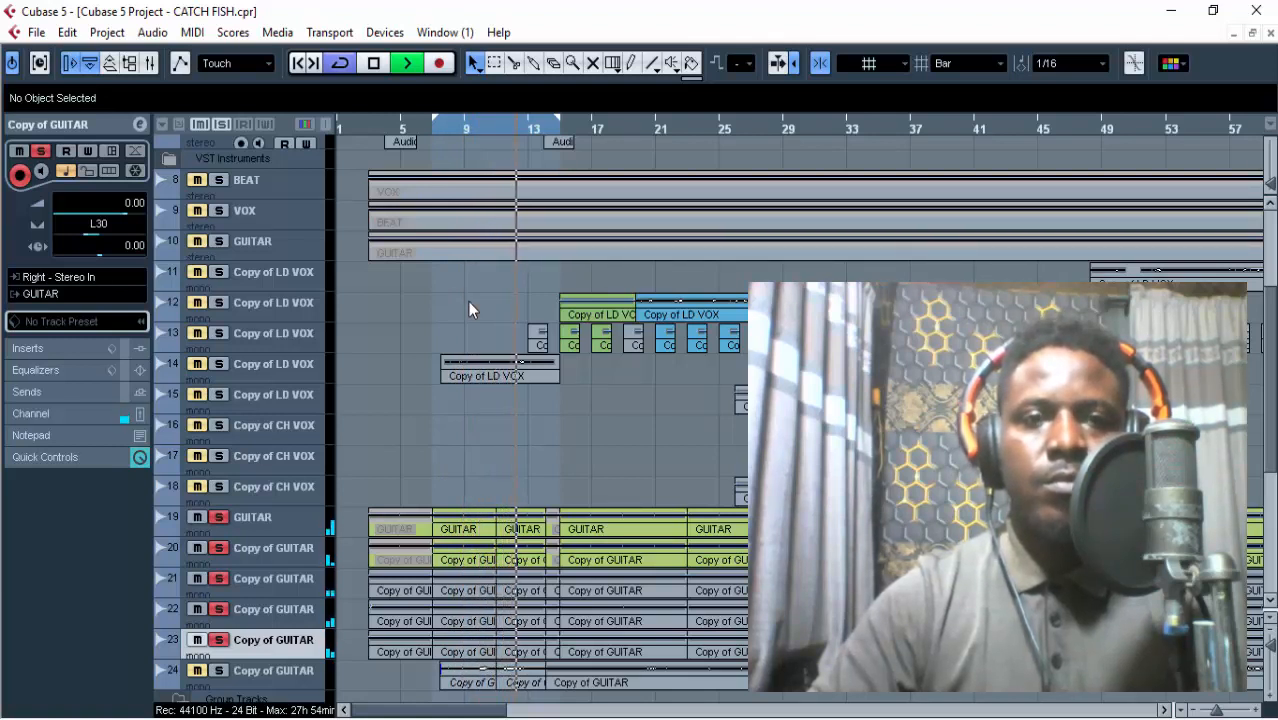
scroll(467, 301, "up", 5)
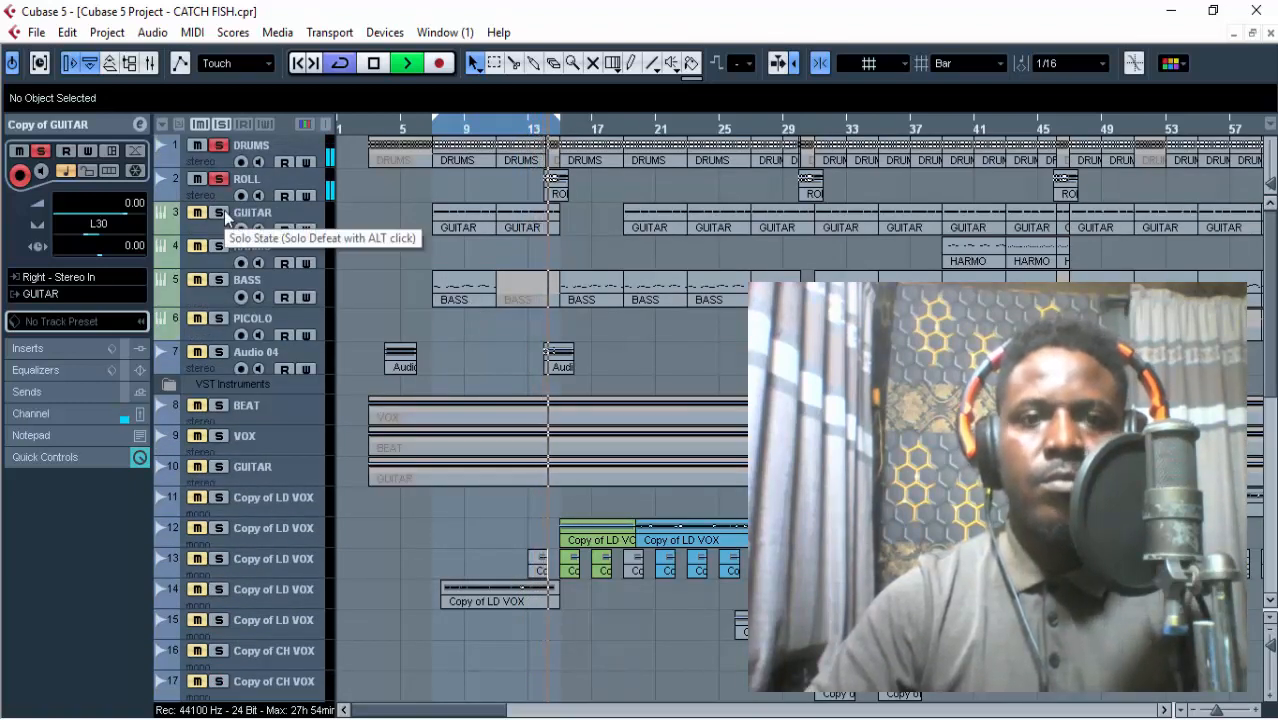
key("space")
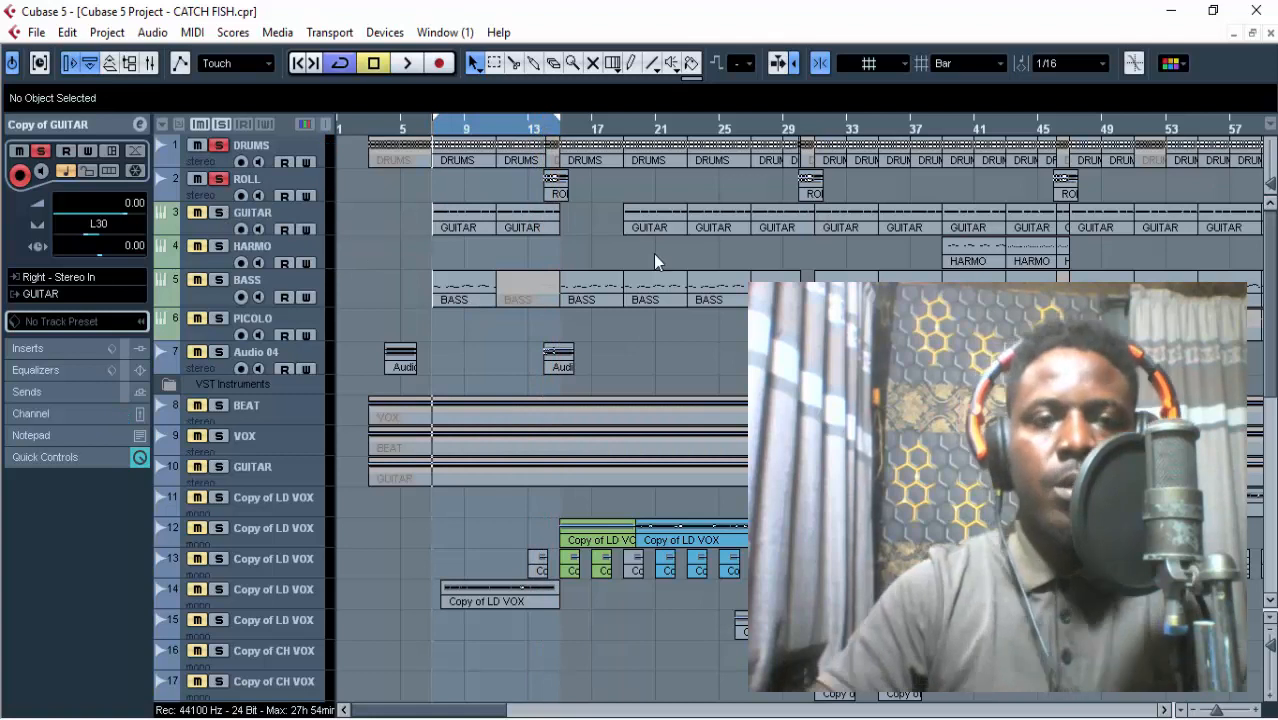
Clear all solos, then play the loop with BASS and the BEAT group soloed.
left_click(221, 125)
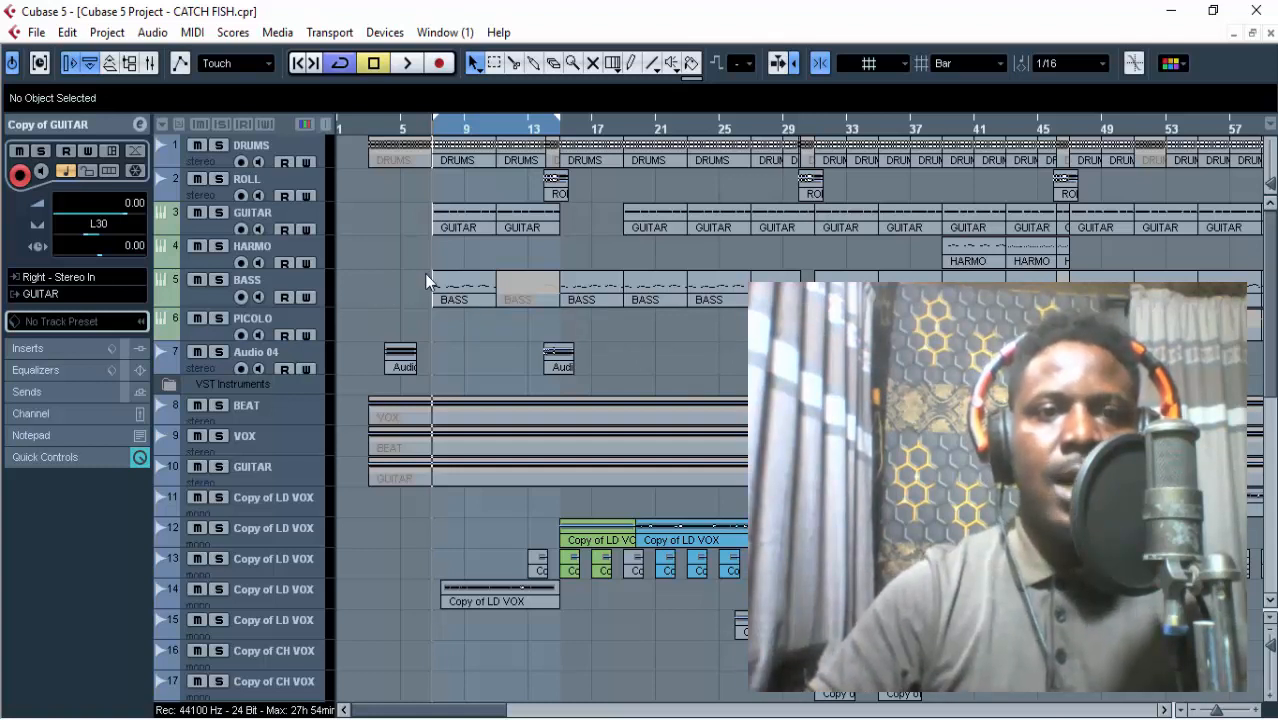
key("space")
left_click(223, 281)
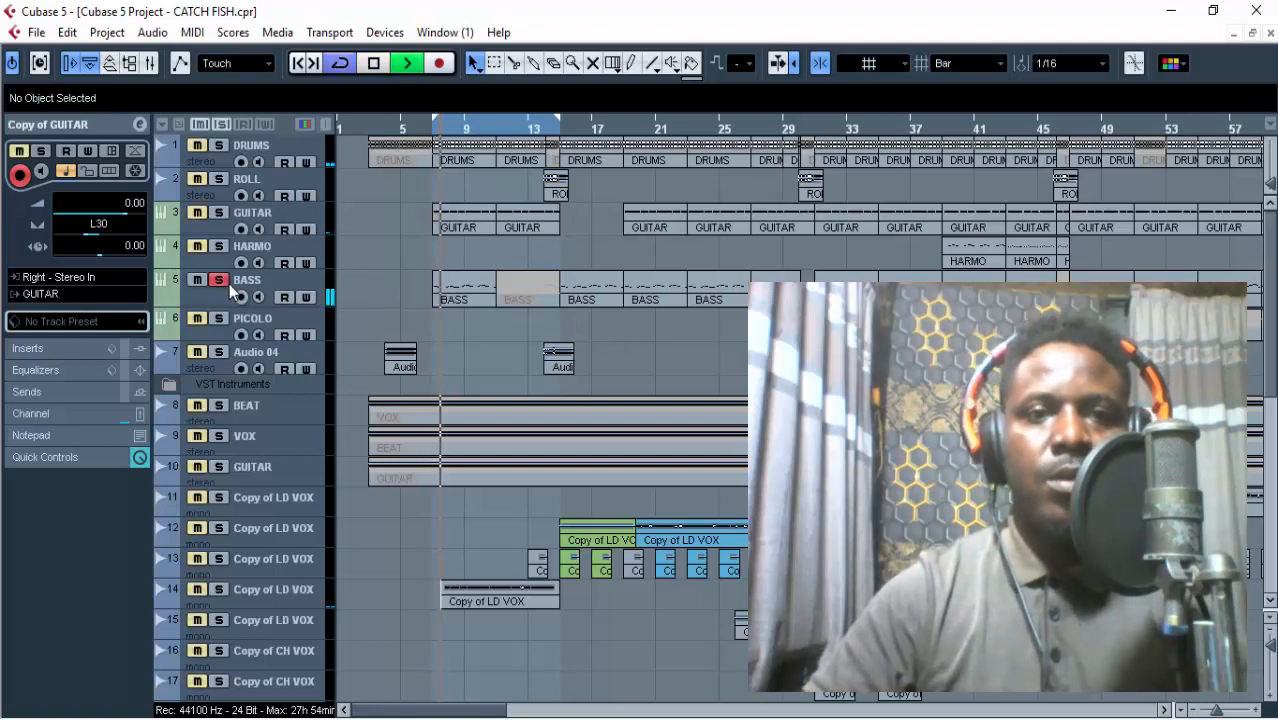
scroll(306, 305, "down", 3)
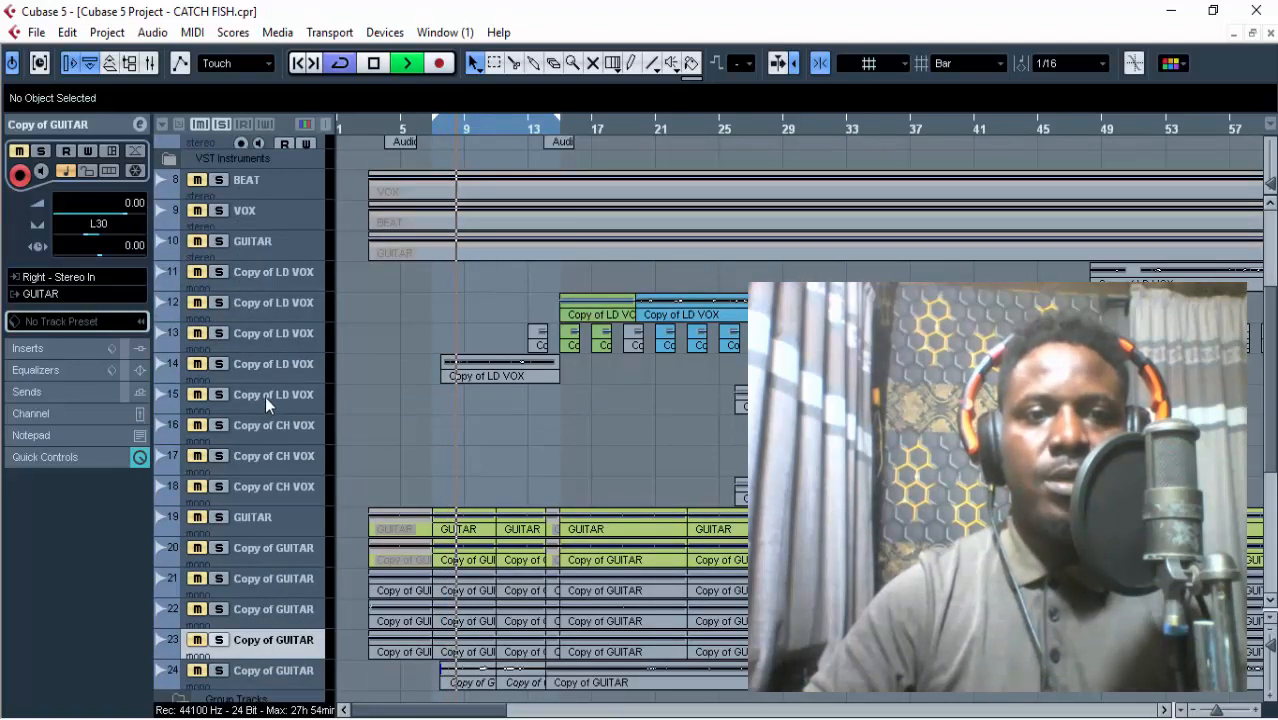
scroll(265, 396, "down", 4)
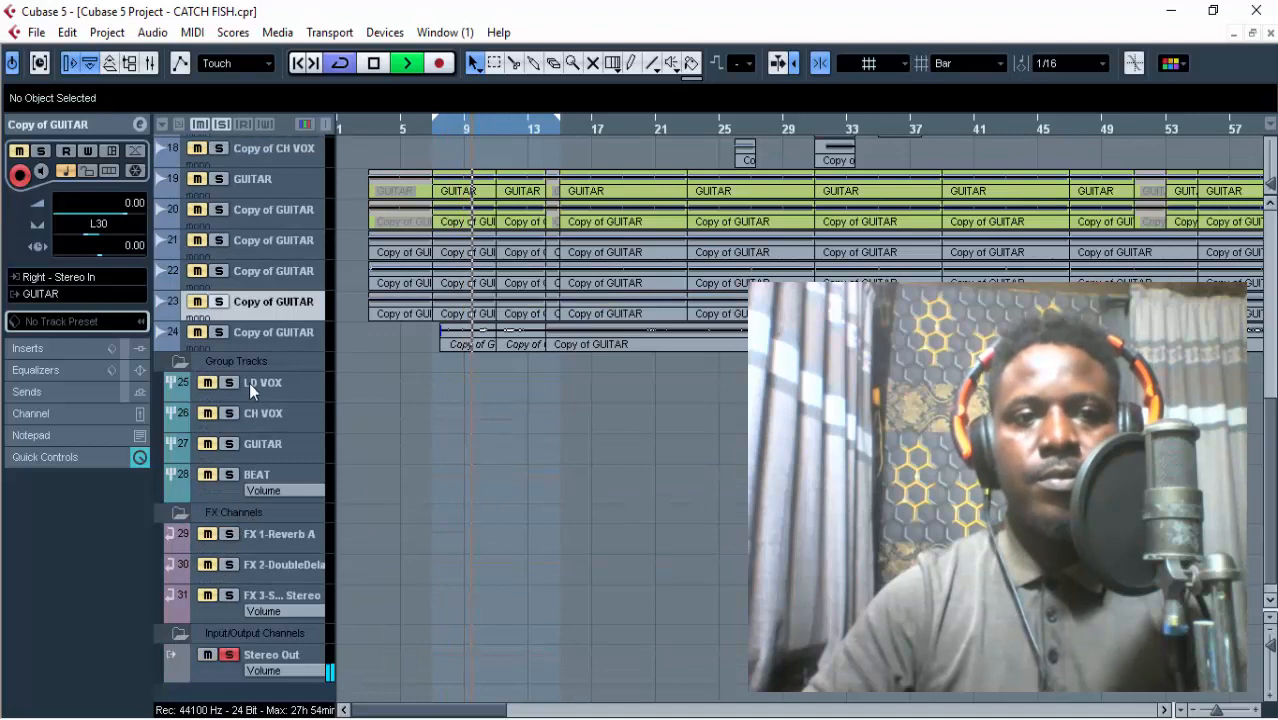
left_click(229, 474)
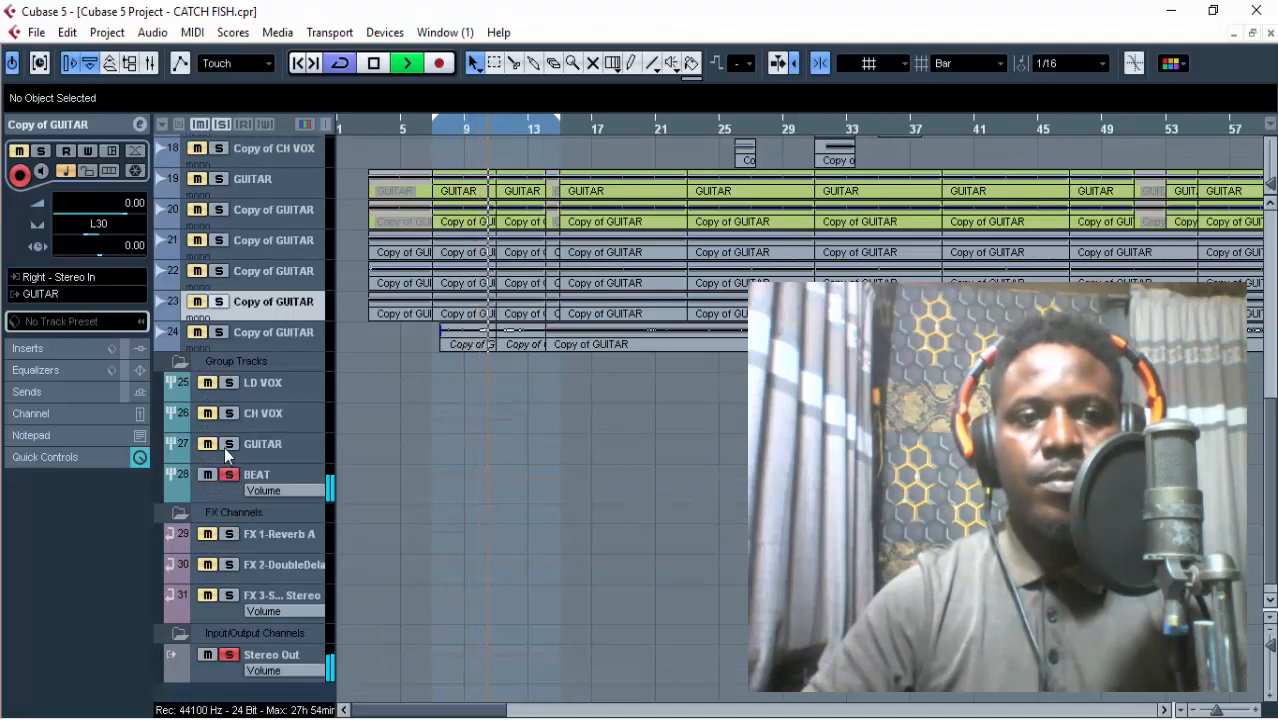
Add DRUMS to the solo and listen to it together with BASS over the loop.
scroll(292, 406, "up", 7)
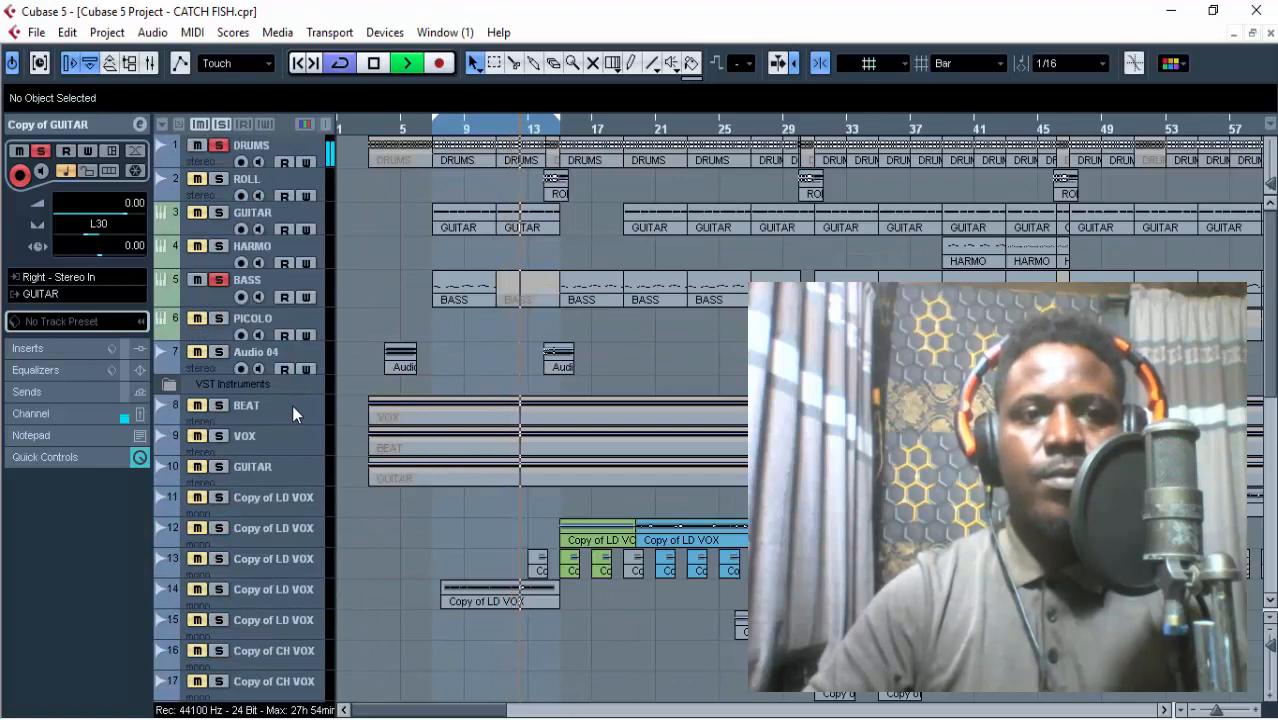
key("space")
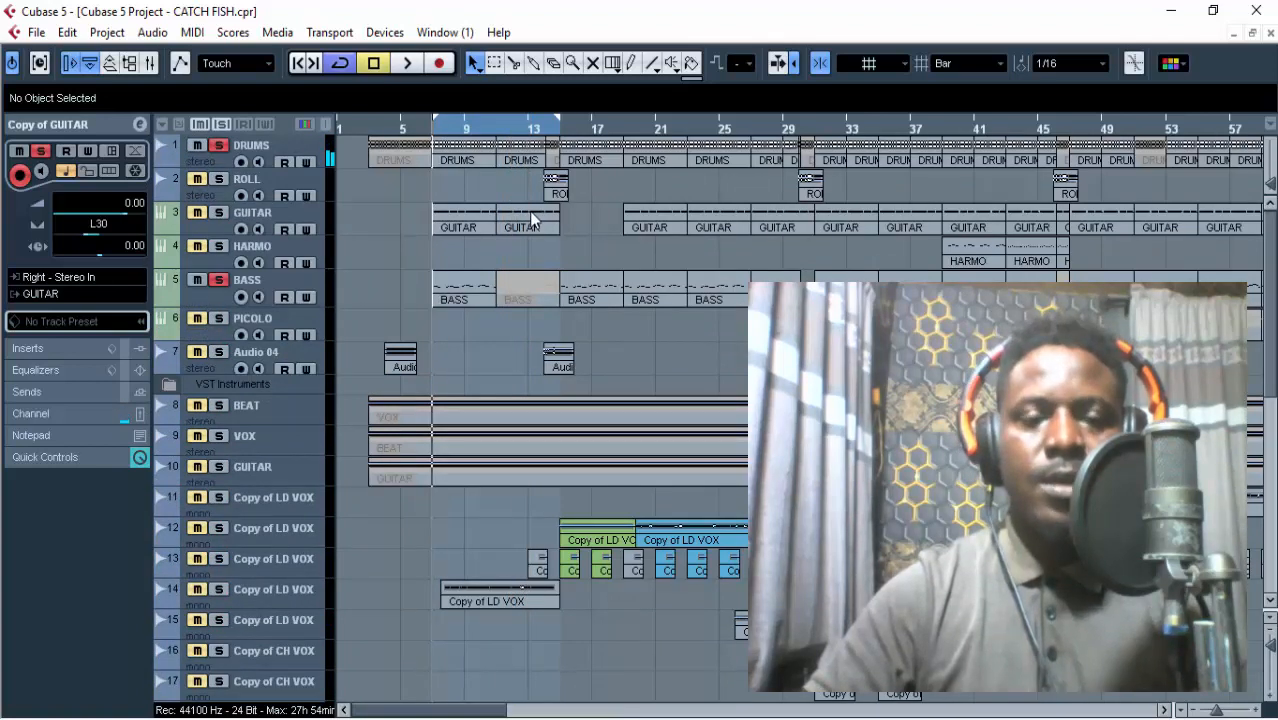
key("space")
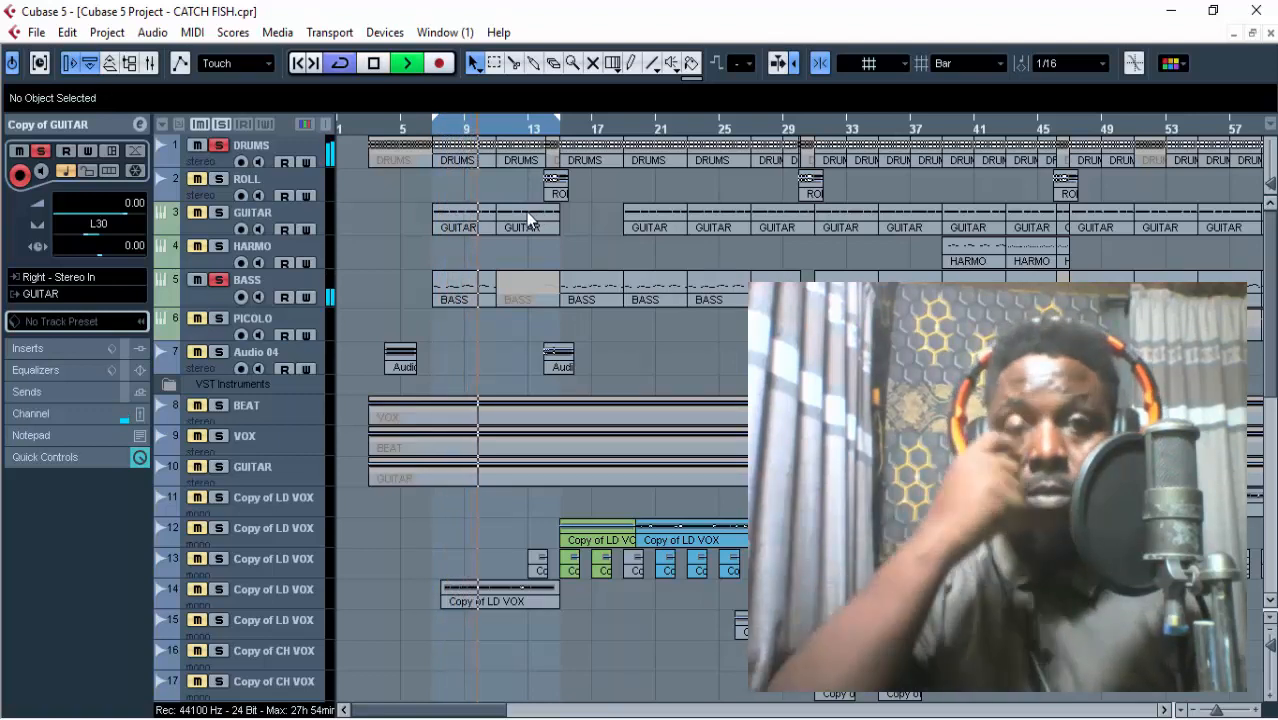
key("space")
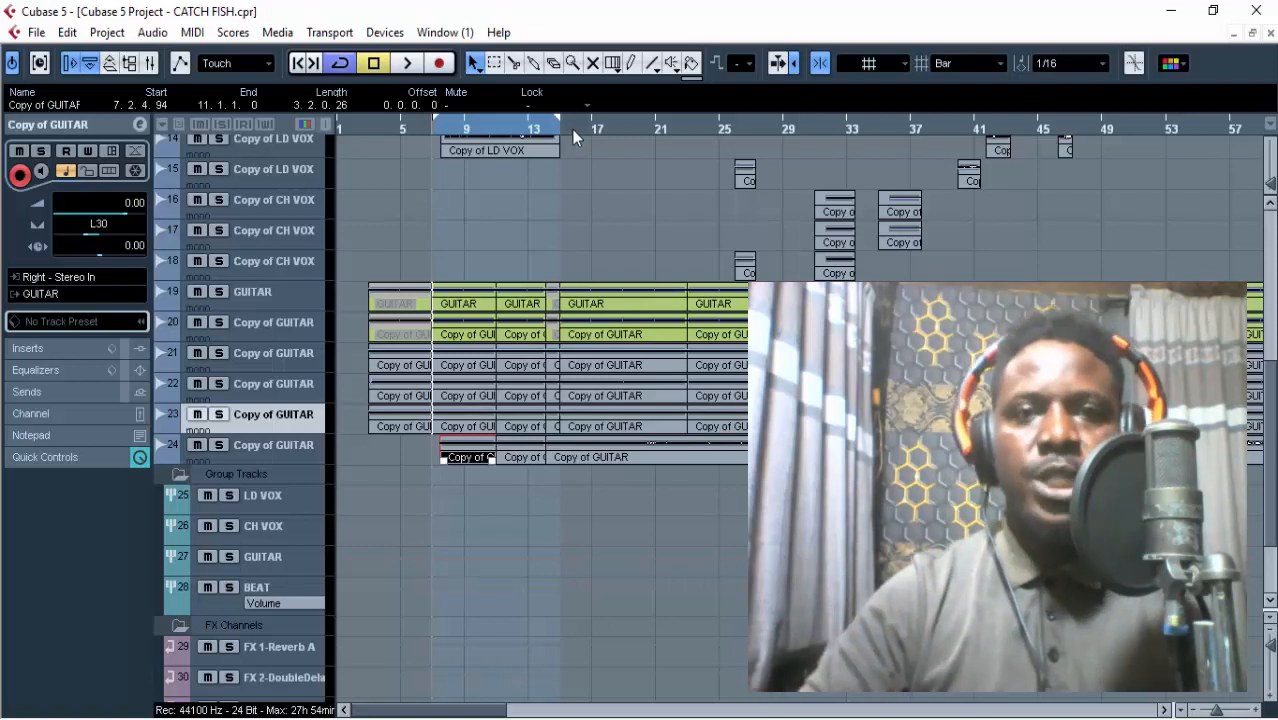
Solo guitar track 24, enlarge its lane, and play it alone from bar 19.
left_click(627, 134)
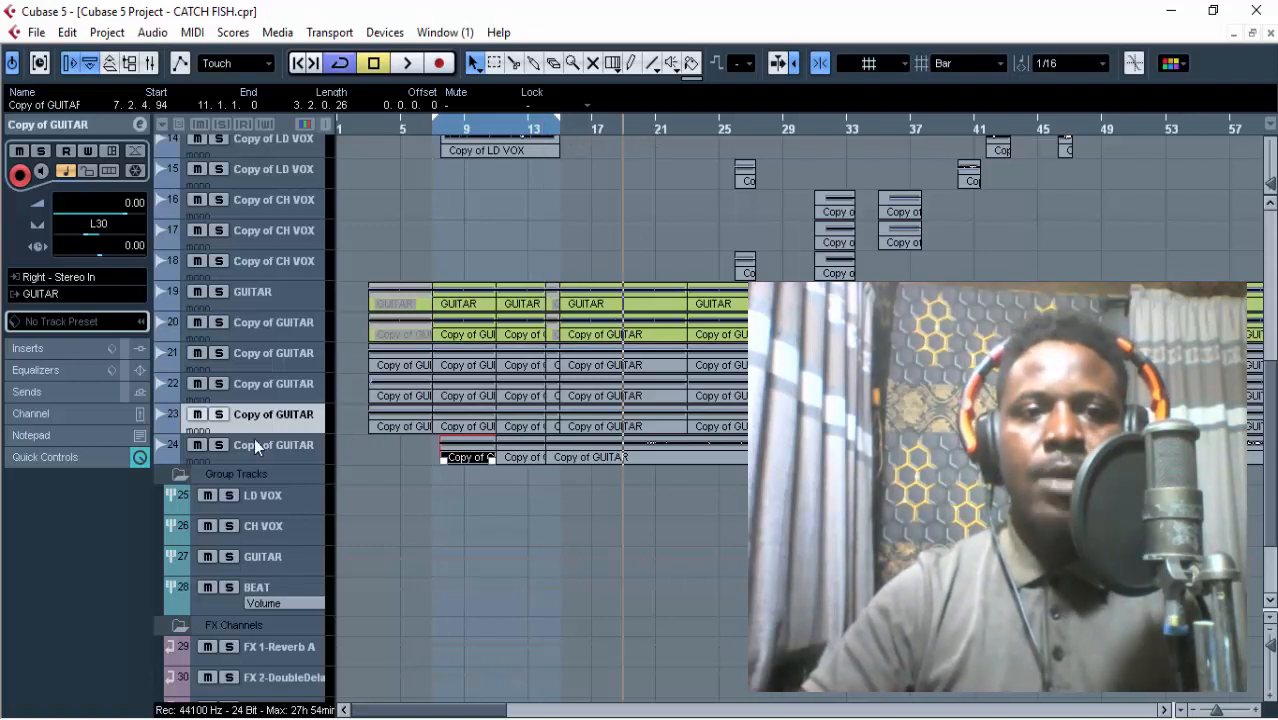
left_click(219, 445)
left_click(298, 456)
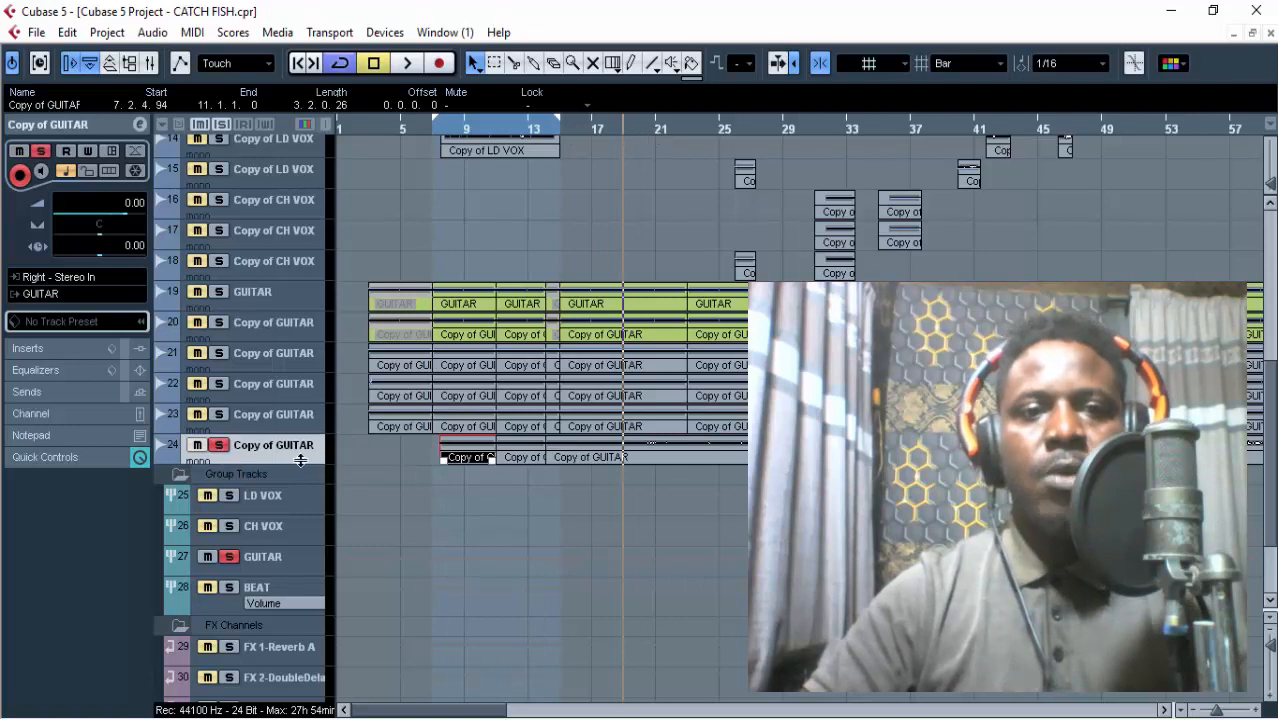
left_click_drag(300, 460, 300, 474)
key("space")
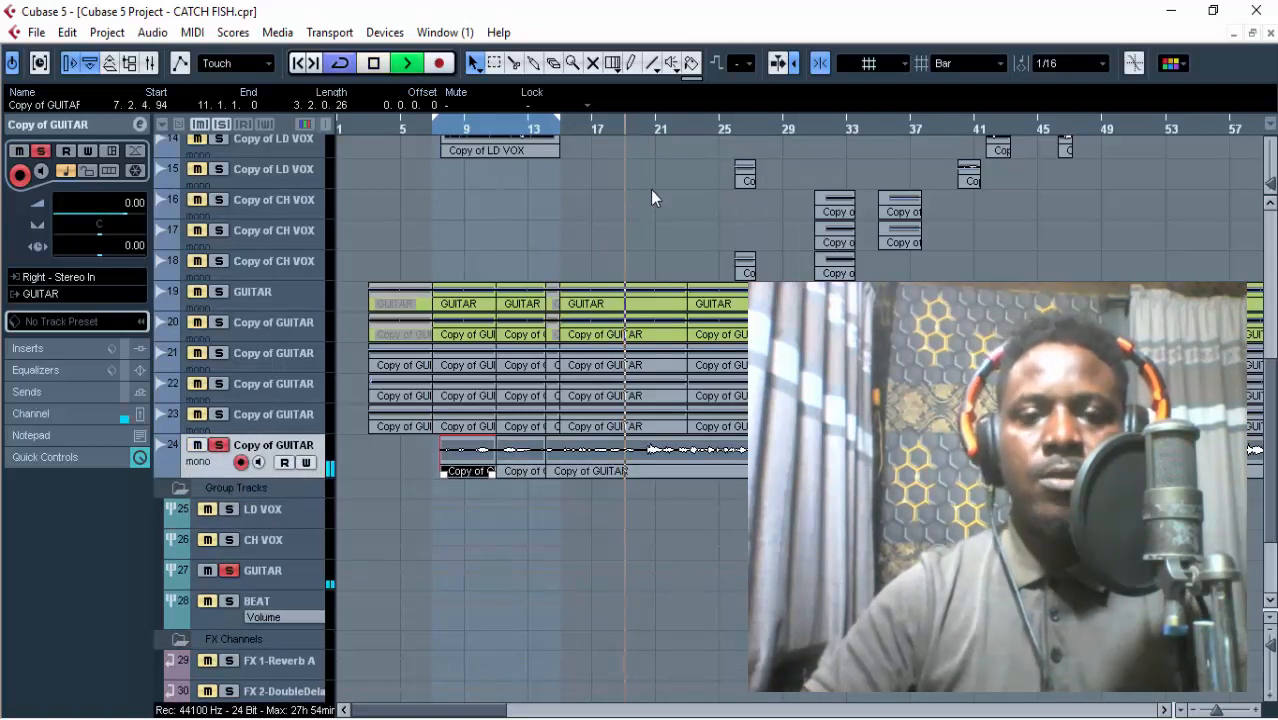
Set the grid type to Beat and replay guitar track 24 from bar 20.
left_click(644, 127)
scroll(947, 62, "down", 1)
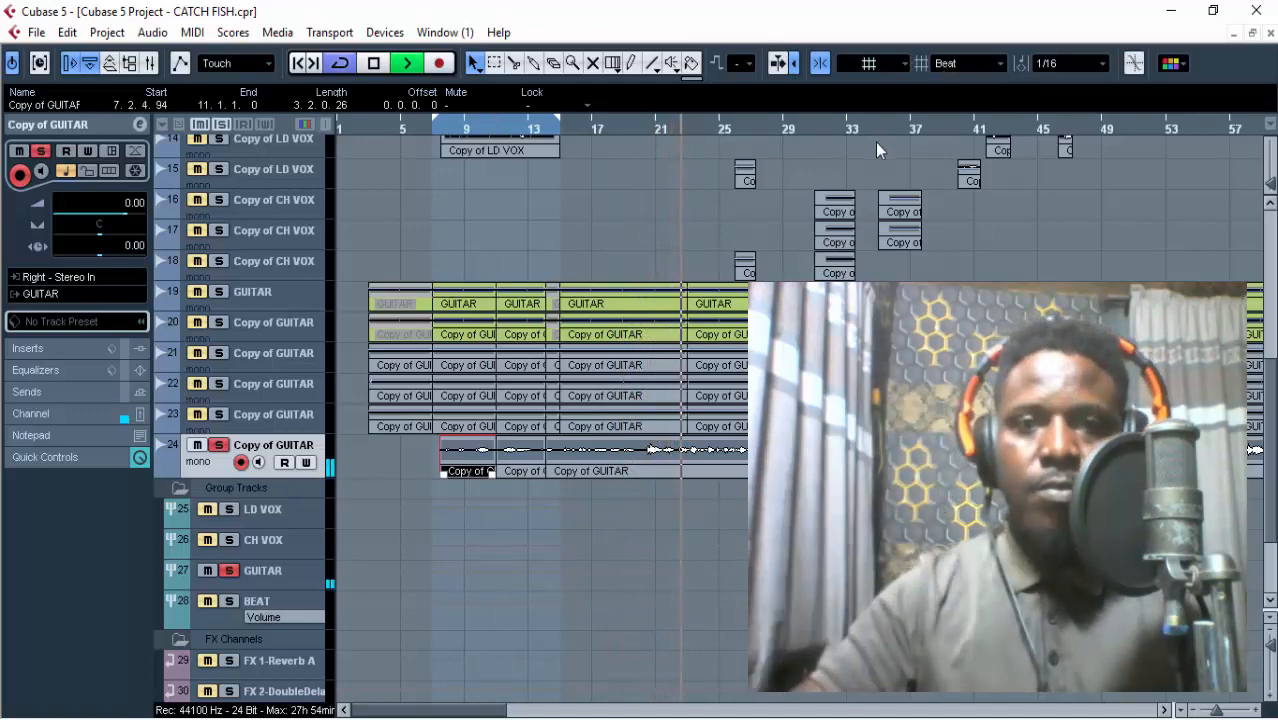
Add guitar tracks 19 to 23 to the solo during playback, listen to all six guitar layers together, then clear the solos.
left_click(220, 292)
left_click(220, 322)
left_click(220, 353)
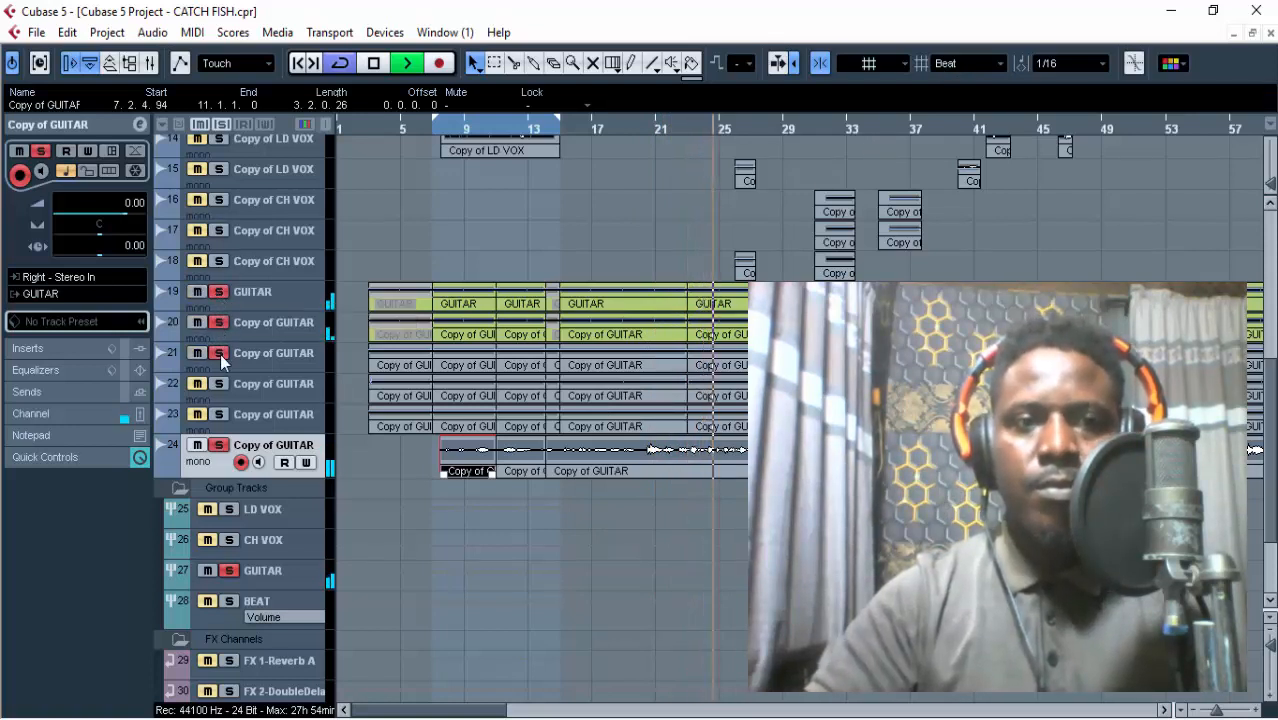
left_click(220, 384)
left_click(221, 414)
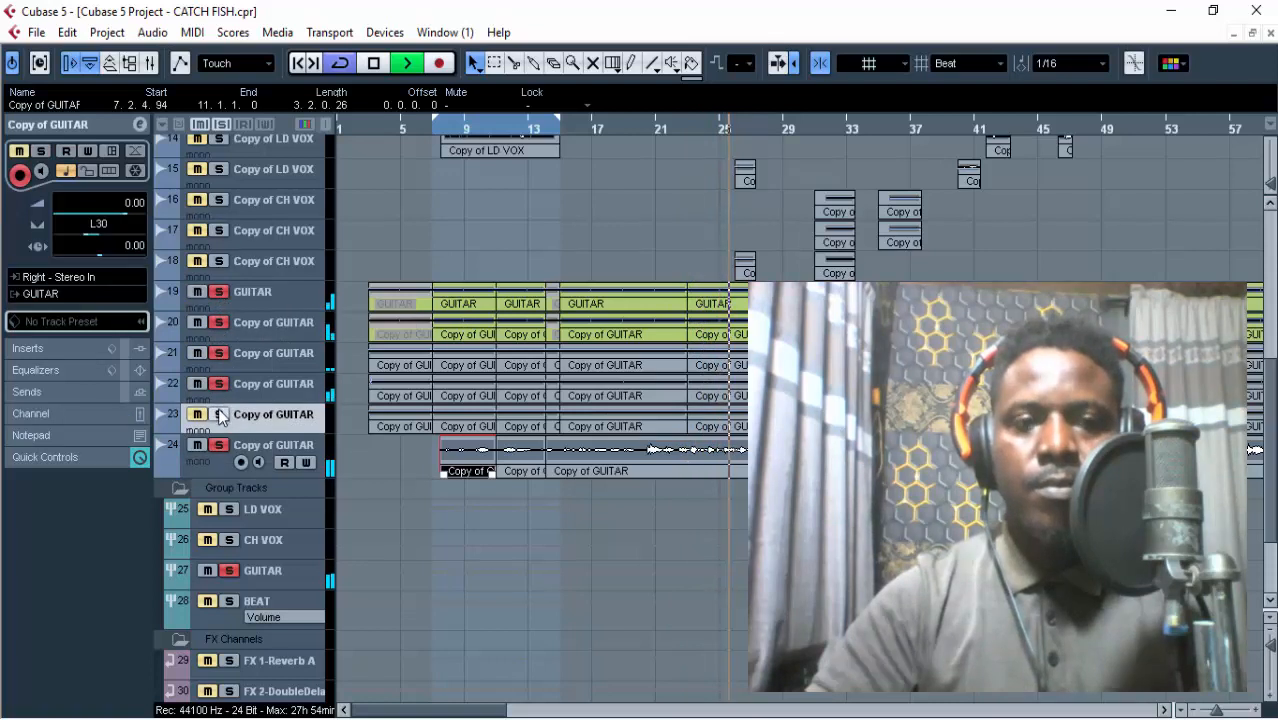
left_click(220, 414)
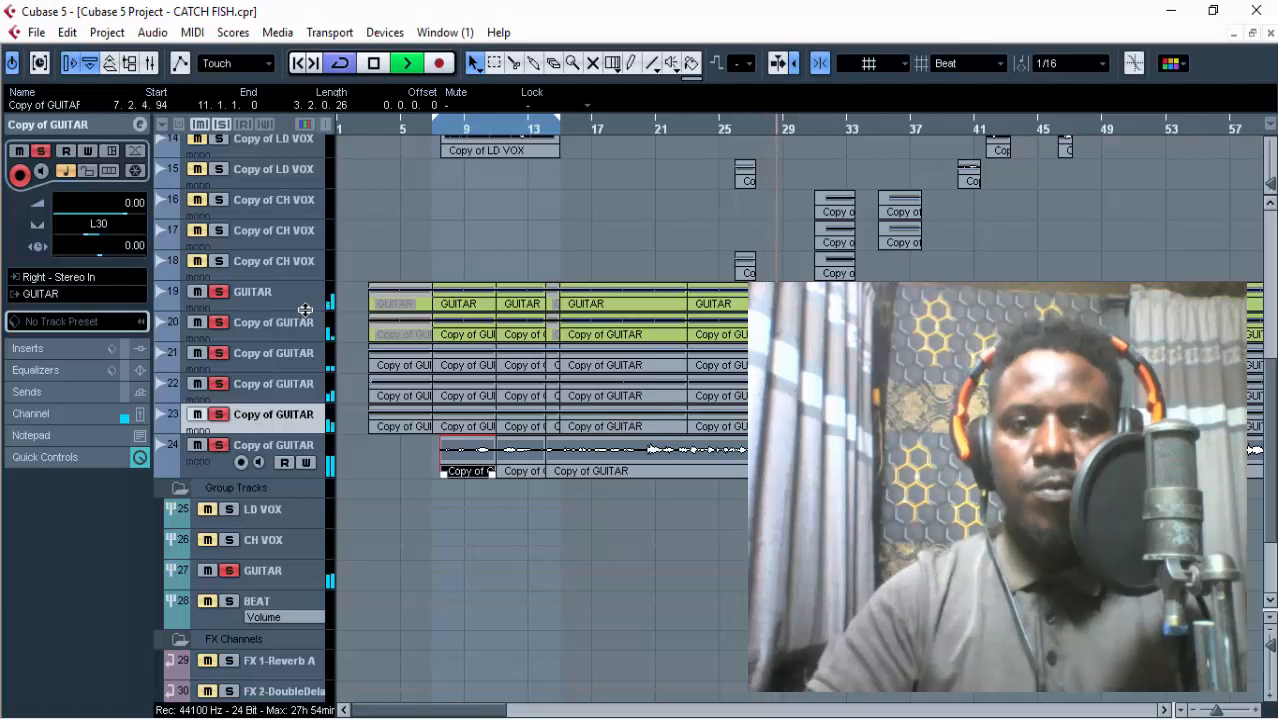
key("space")
left_click(220, 414)
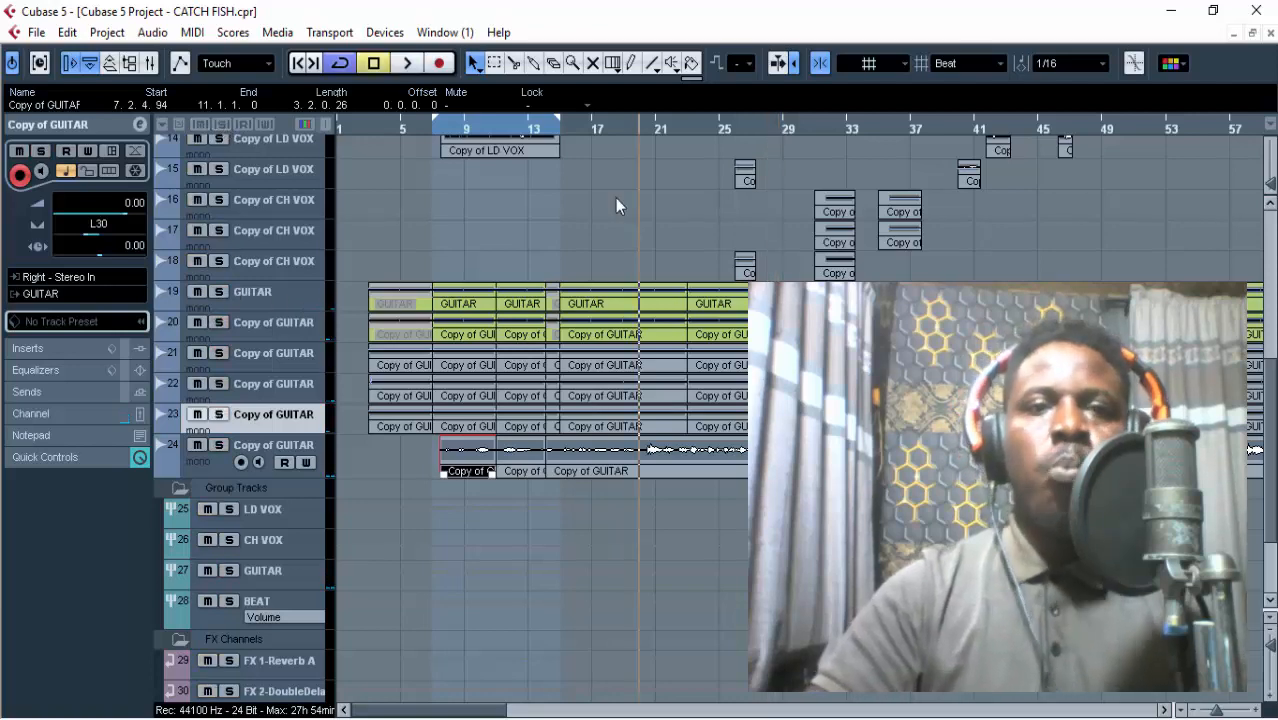
scroll(615, 198, "up", 5)
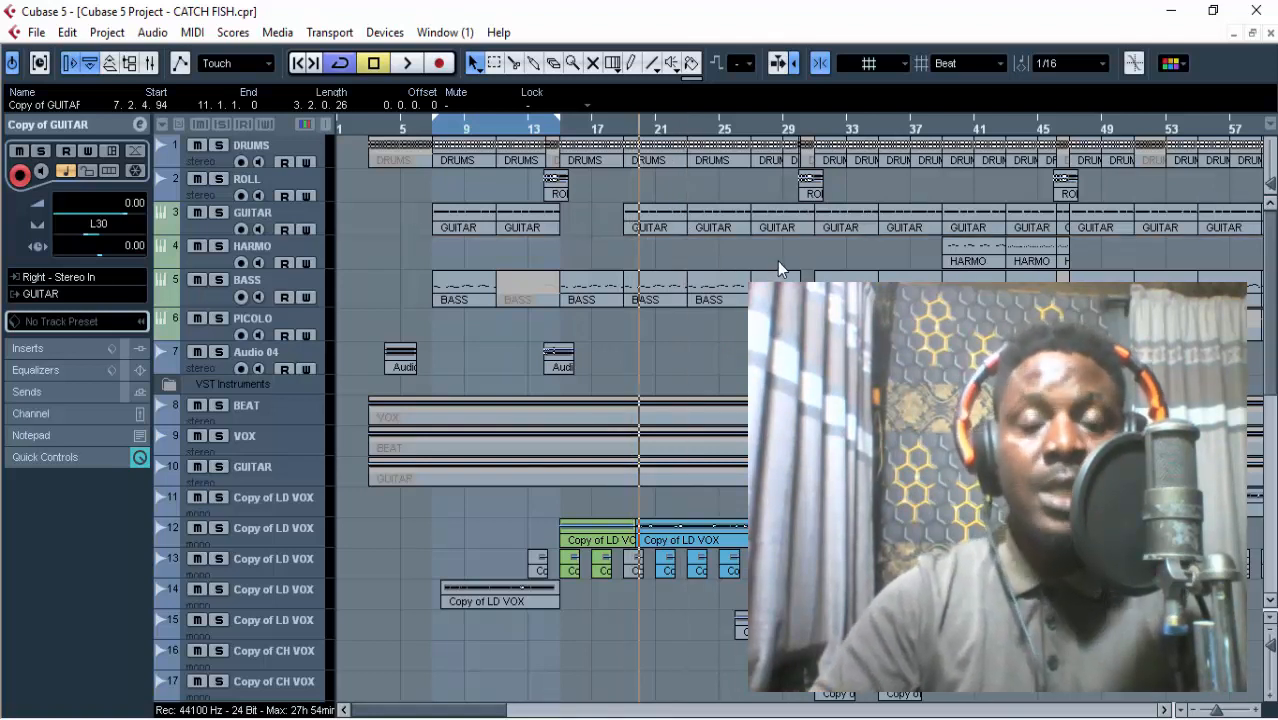
scroll(773, 264, "down", 3)
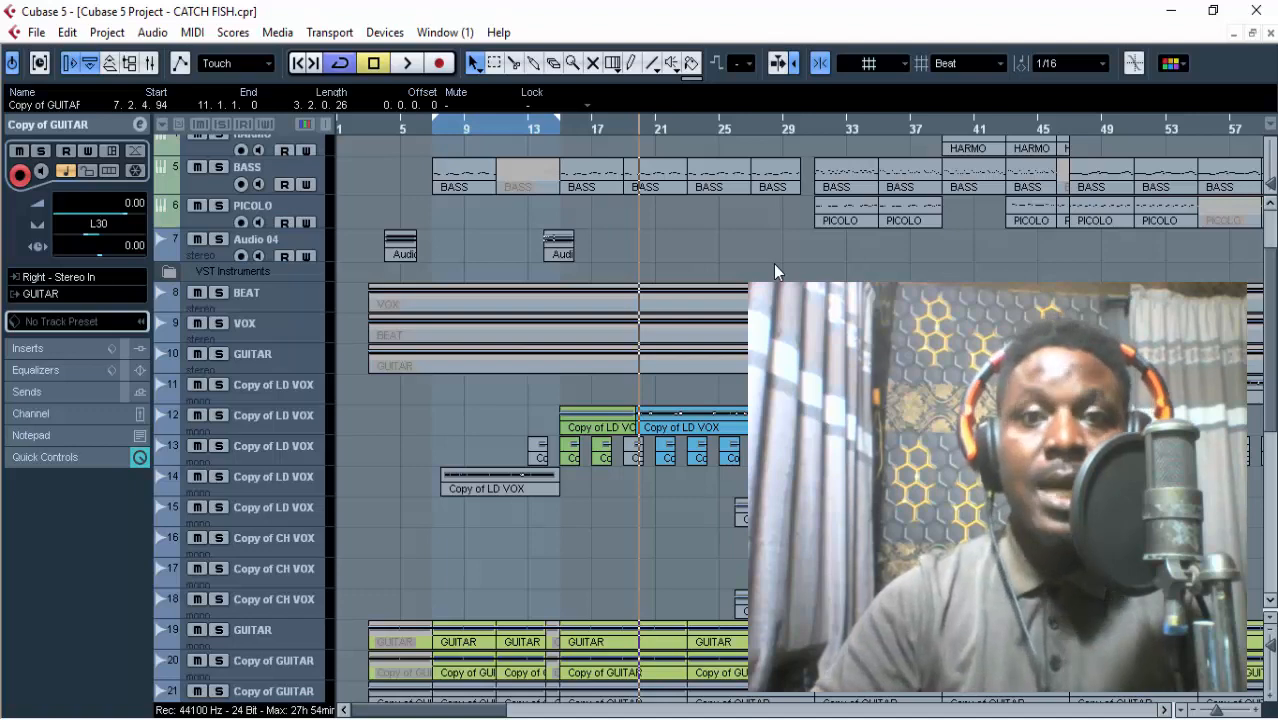
scroll(773, 264, "up", 3)
scroll(773, 264, "down", 9)
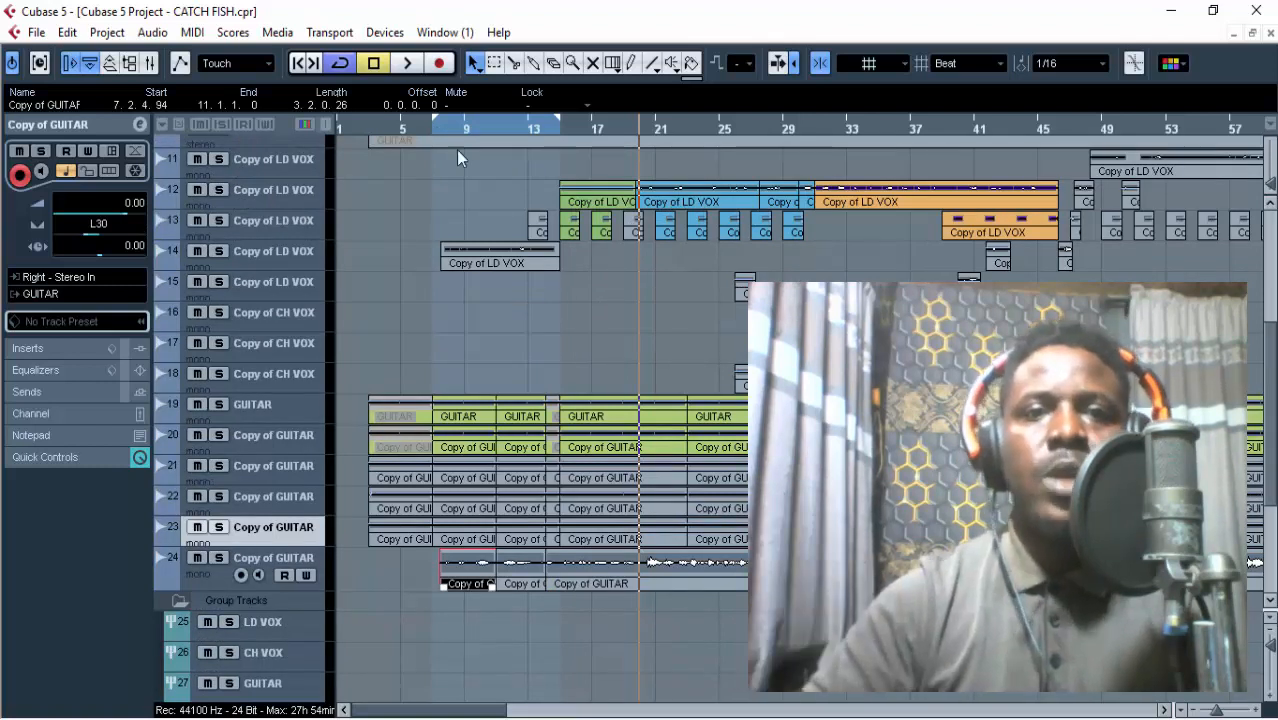
Solo lead vocal track 14, move the playhead to bar 15, and switch the solo to lead vocal track 12.
left_click(219, 251)
left_click(265, 243)
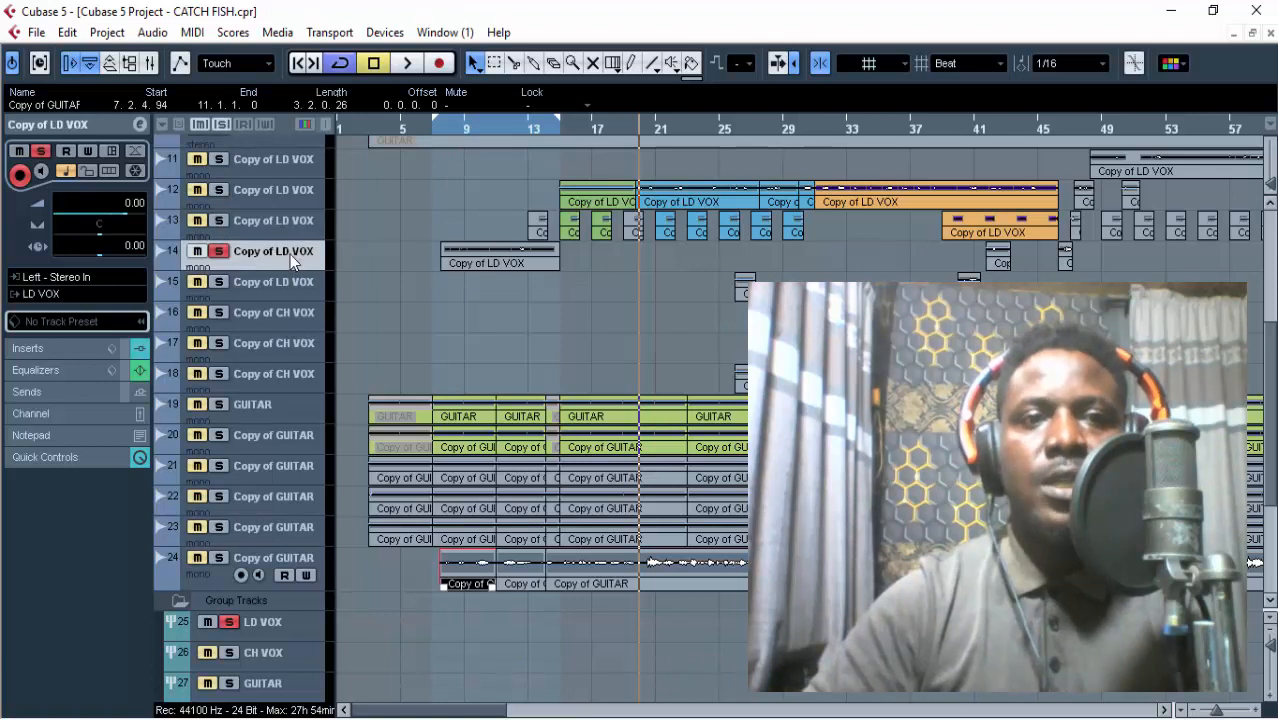
left_click(445, 131)
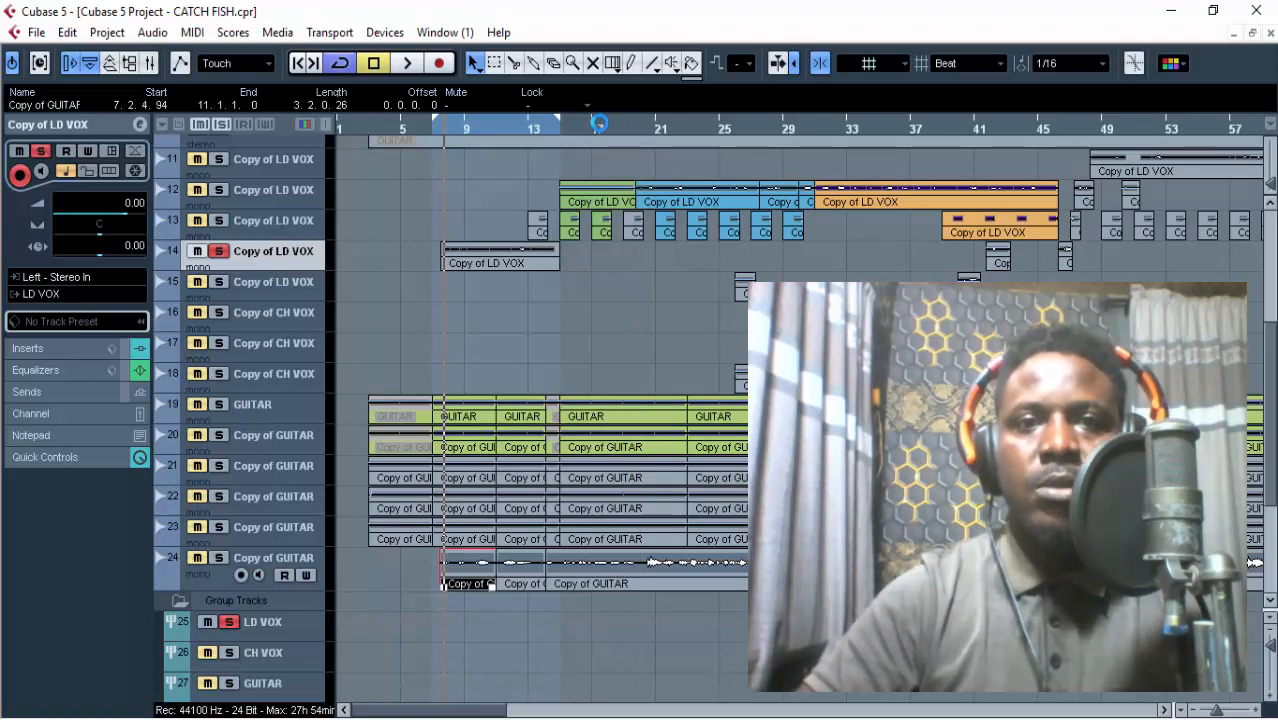
left_click(560, 127)
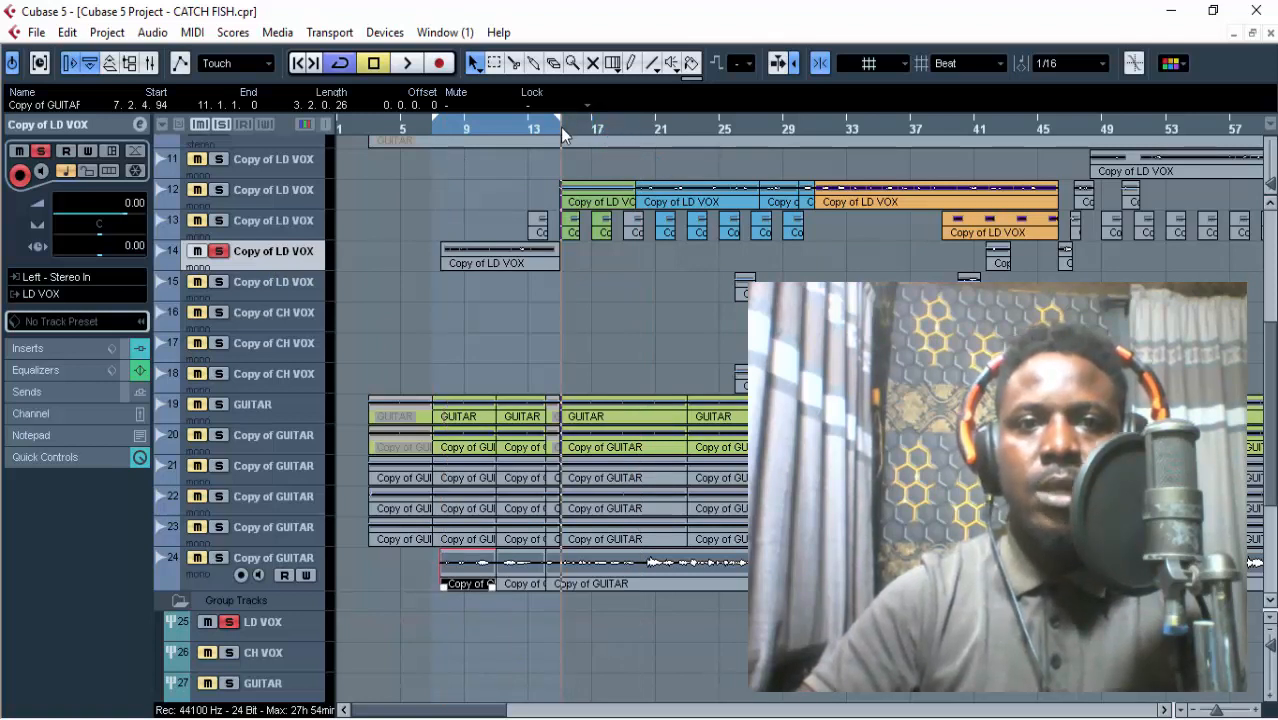
left_click(219, 190)
left_click(219, 251)
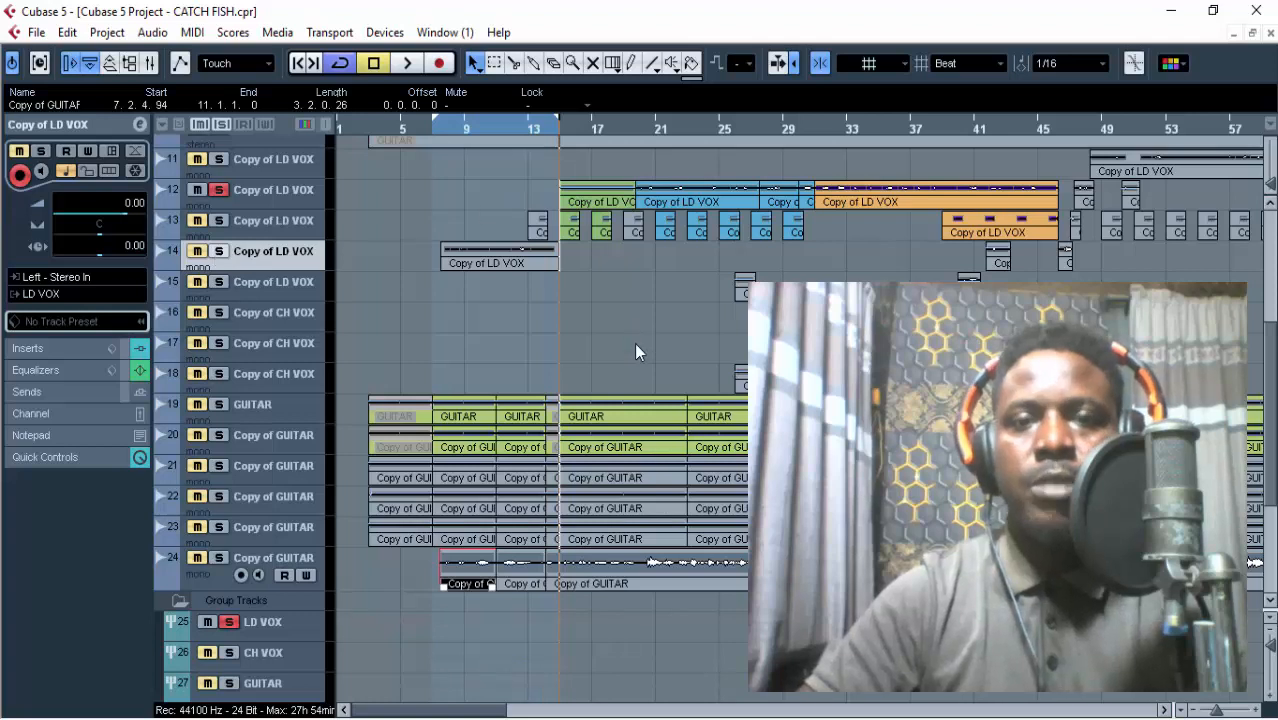
Set the loop to bars 15 to 31 using the guitar events and add lead vocal track 13 to the solo.
left_click(632, 398)
left_click_drag(657, 517, 775, 503)
key("p")
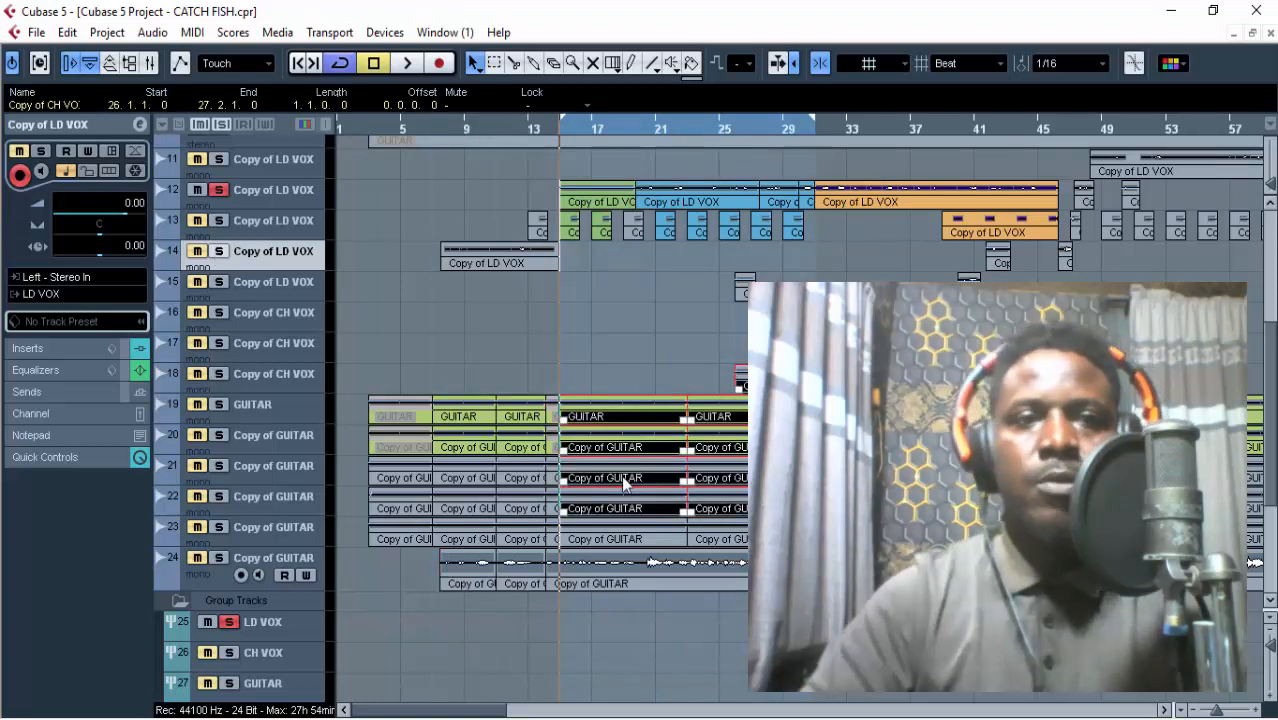
left_click(219, 220)
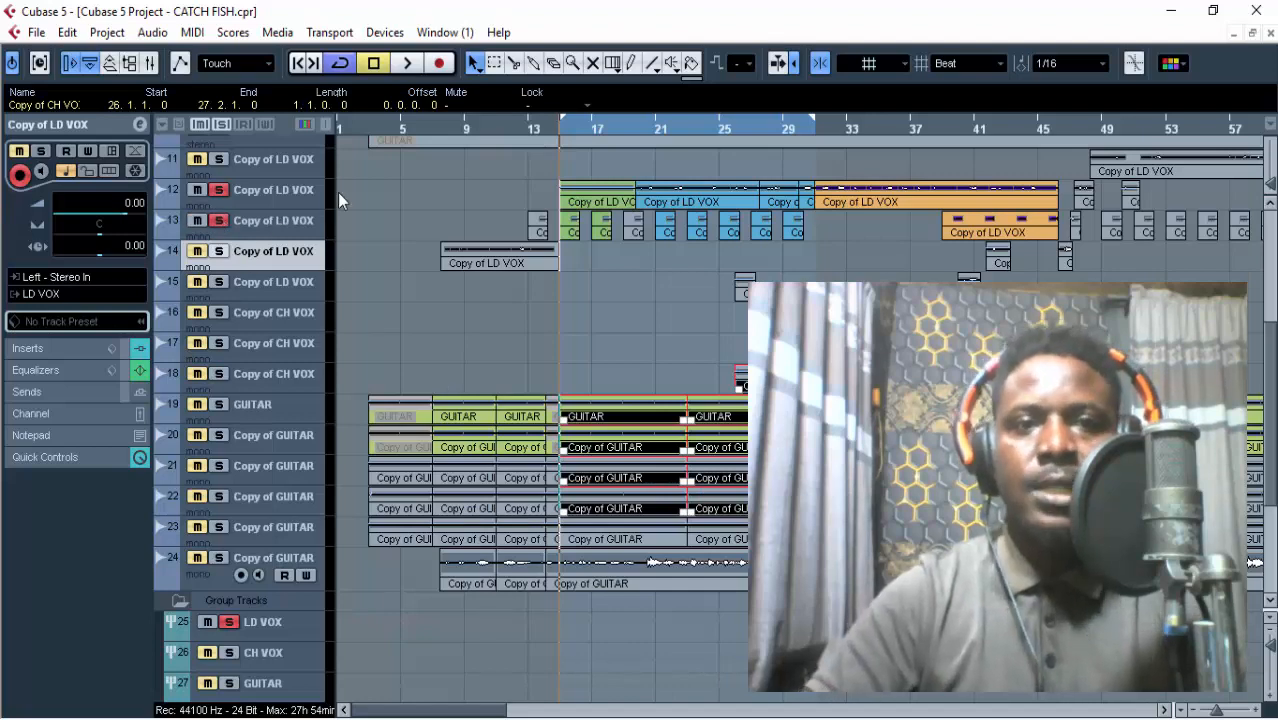
left_click(437, 190)
scroll(440, 200, "up", 4)
scroll(440, 235, "down", 4)
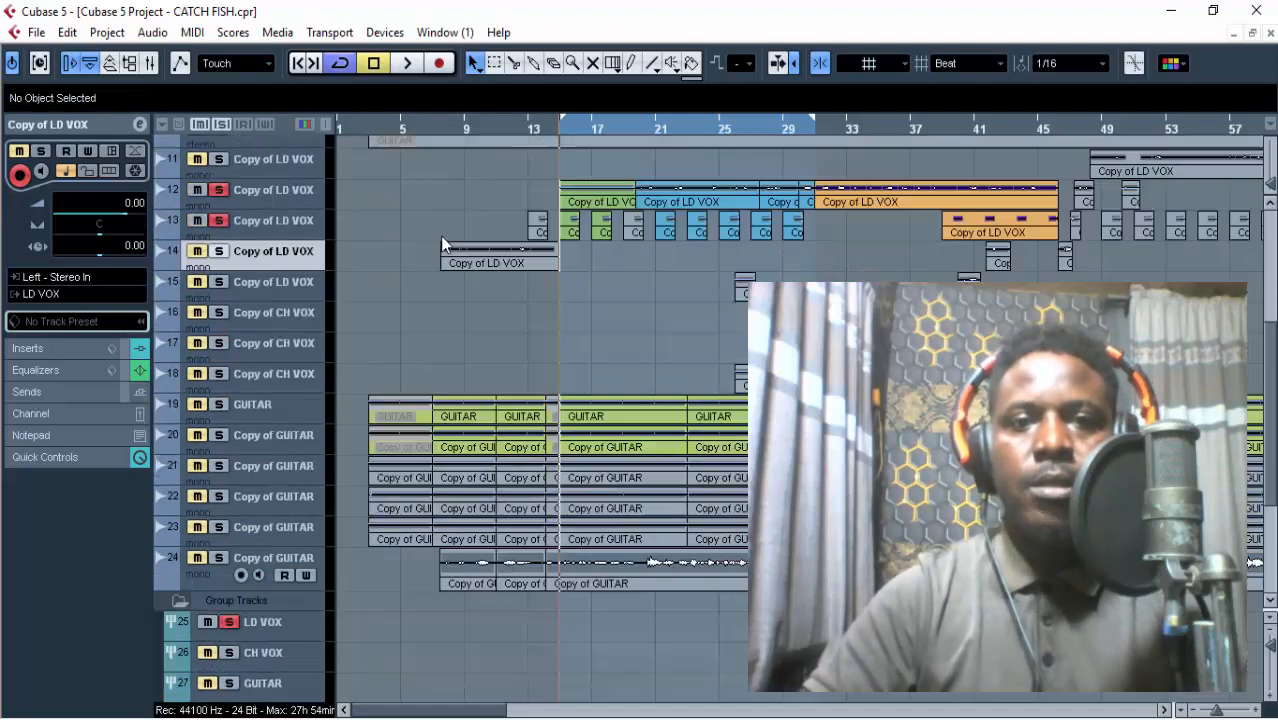
Listen to soloed lead vocal tracks 12 and 13 over the loop, checking the output level in Voicemeeter, and stop playback.
key("space")
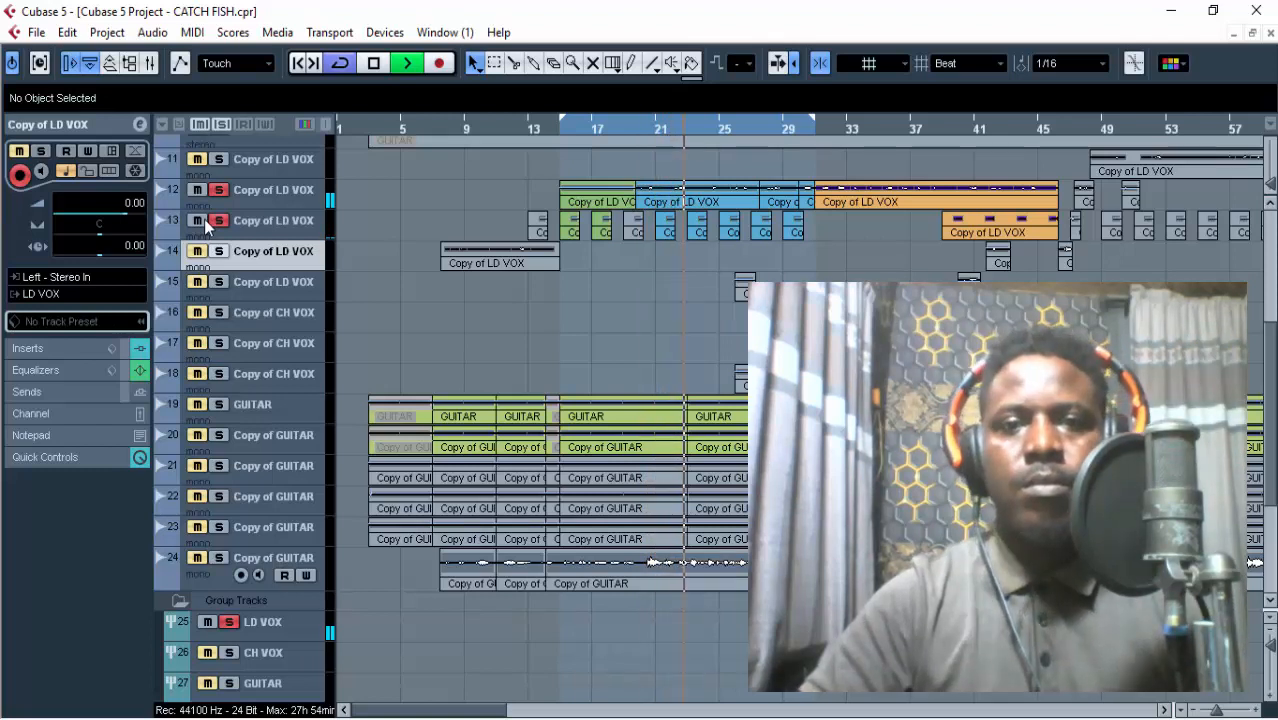
key("alt+Tab")
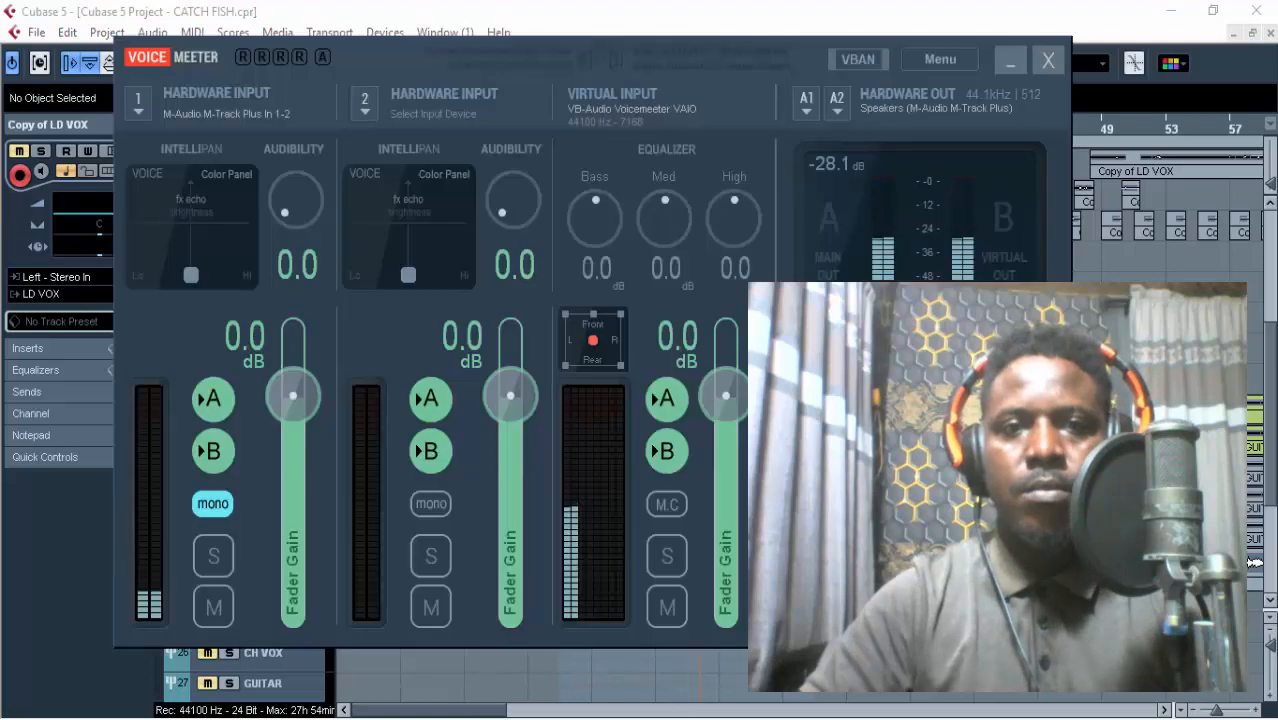
key("alt+Tab")
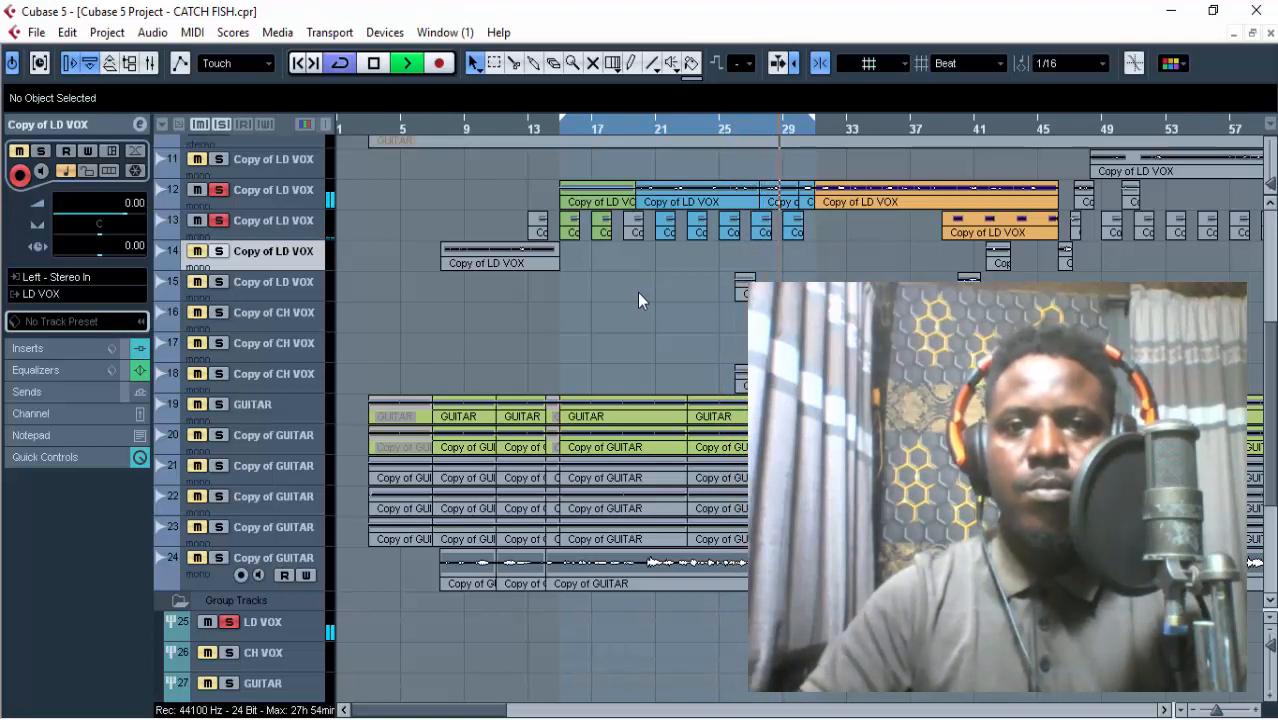
key("space")
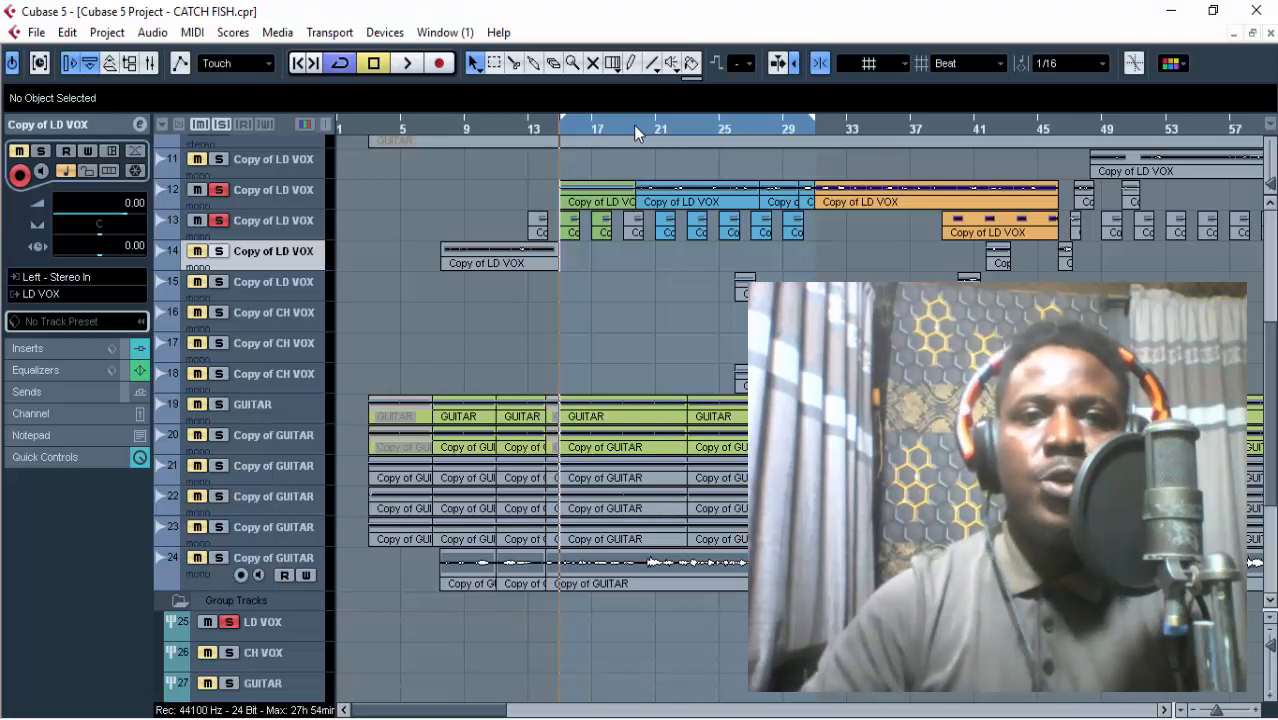
Set the loop to the first blue lead vocal part on track 12 and move the playhead to its start.
left_click(667, 193)
key("p")
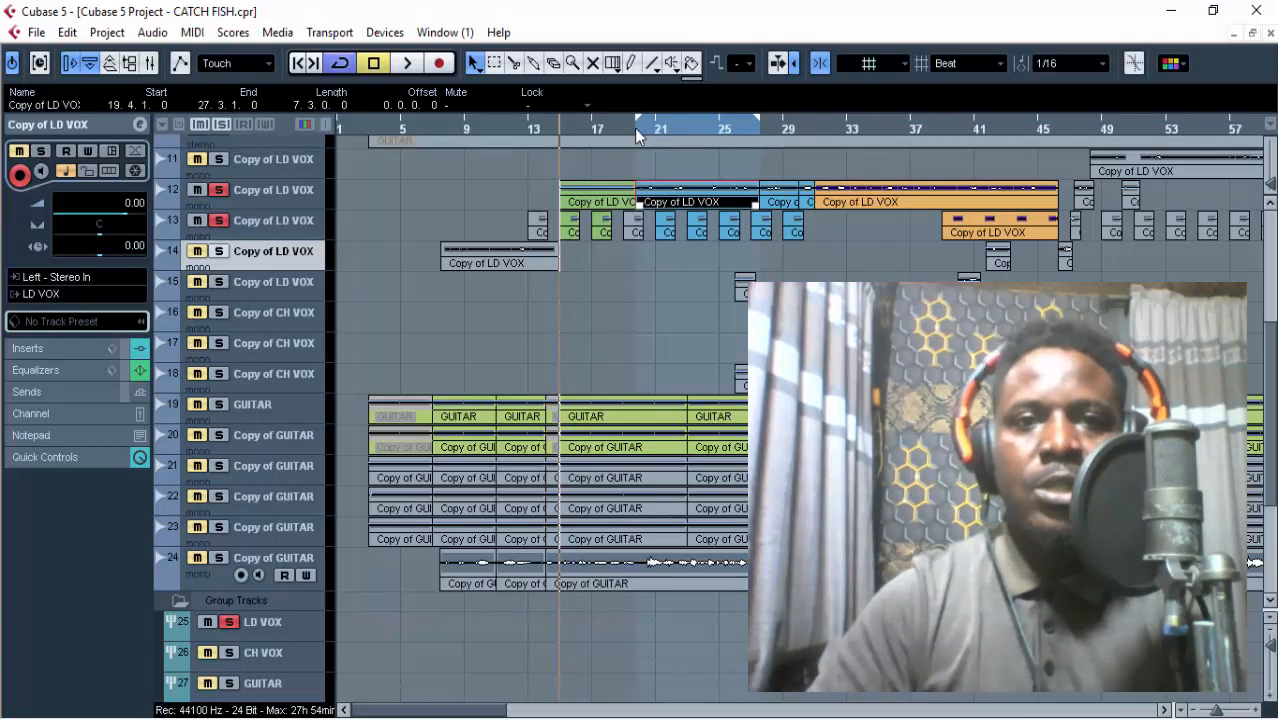
key("1")
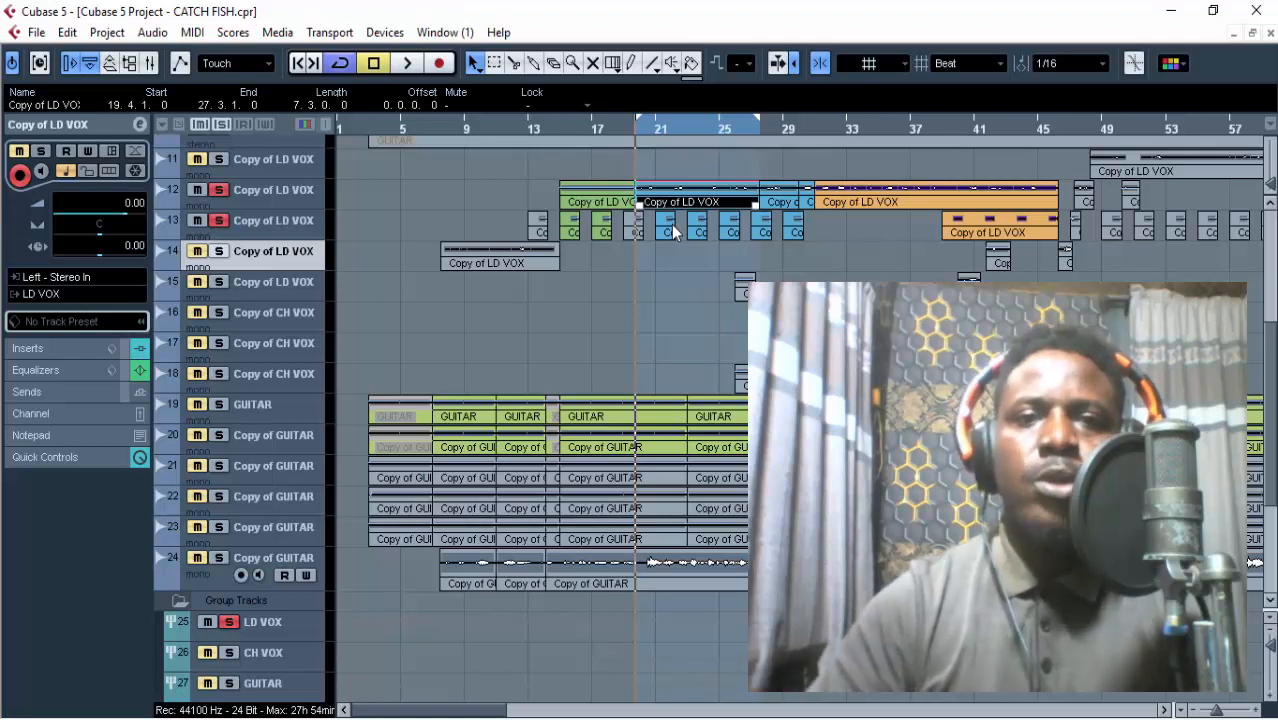
Bypass the inserts and equalizers on lead vocal track 12, and the inserts, equalizers and sends on the LD VOX group.
left_click(650, 365)
left_click(266, 200)
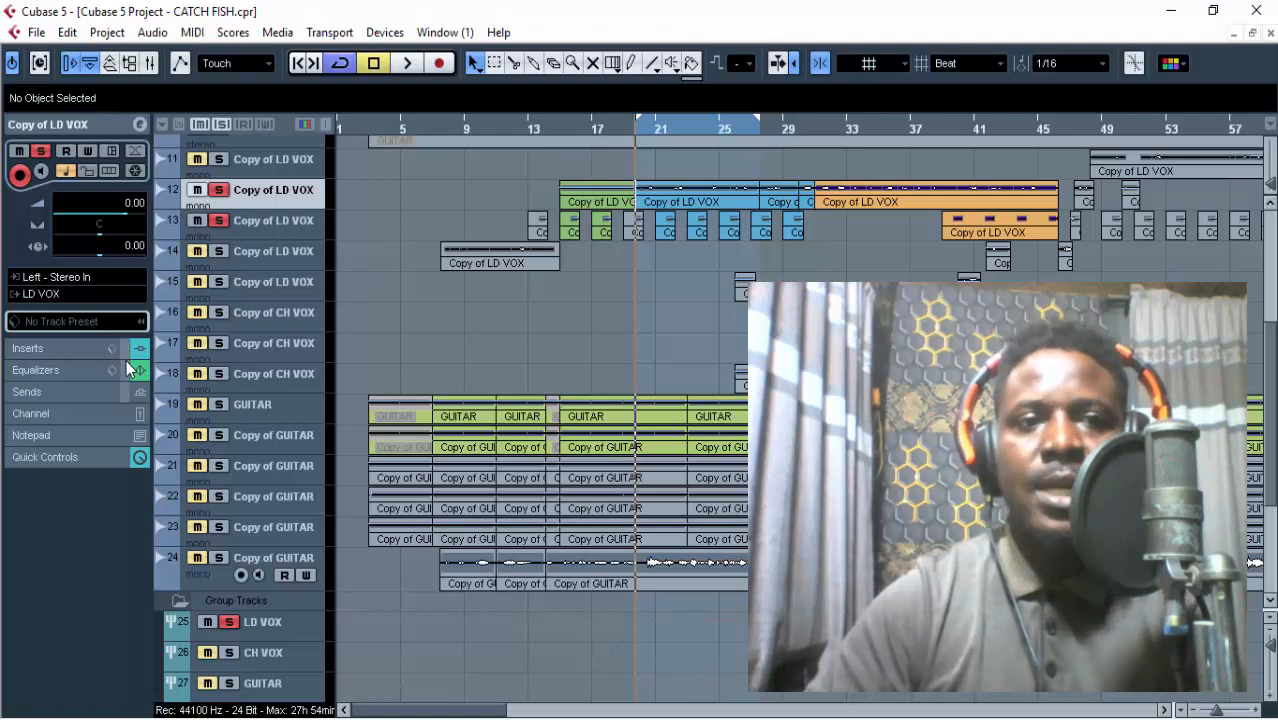
scroll(272, 346, "down", 5)
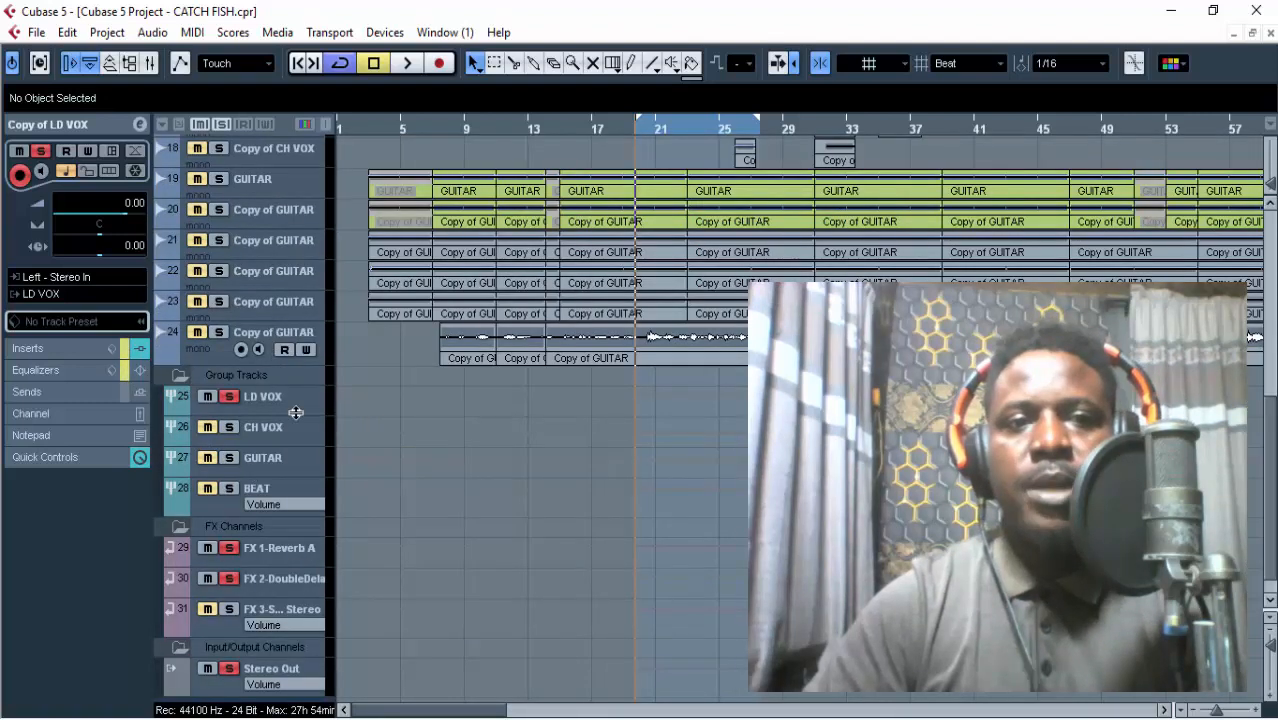
left_click(250, 404)
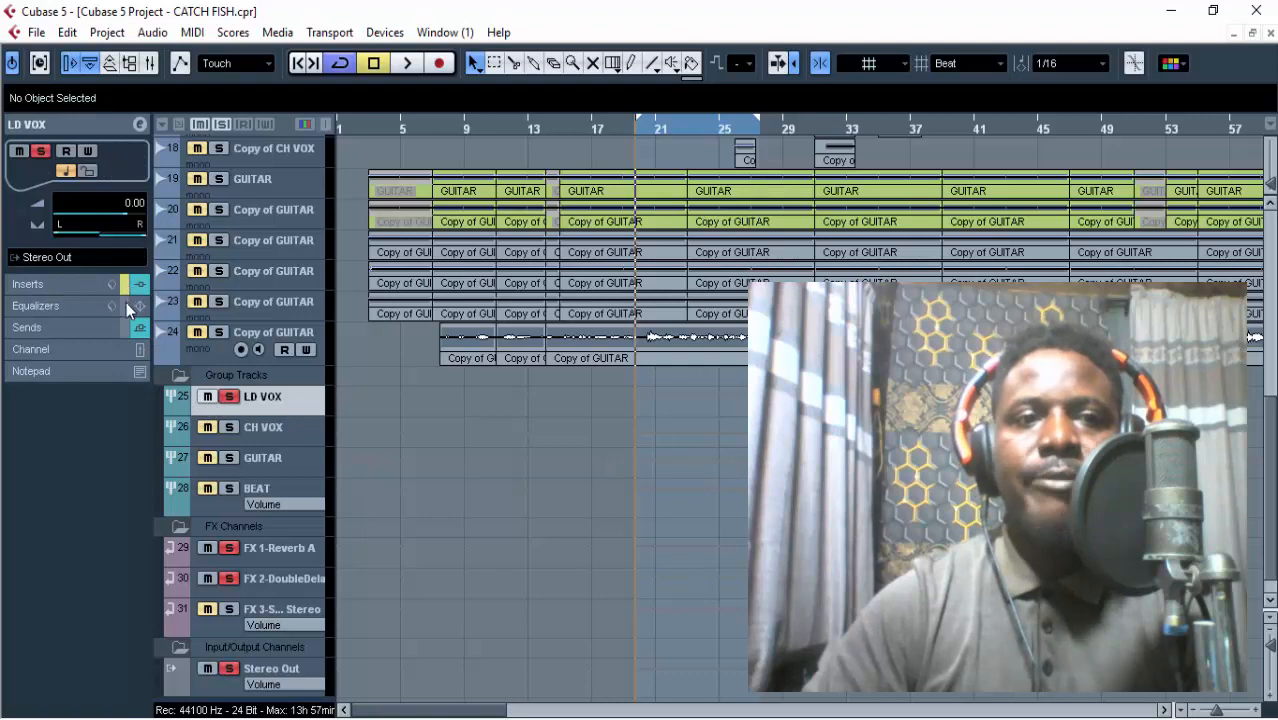
Leave only track 12 soloed among the lead vocals and play its unprocessed sound over the loop.
scroll(362, 306, "up", 7)
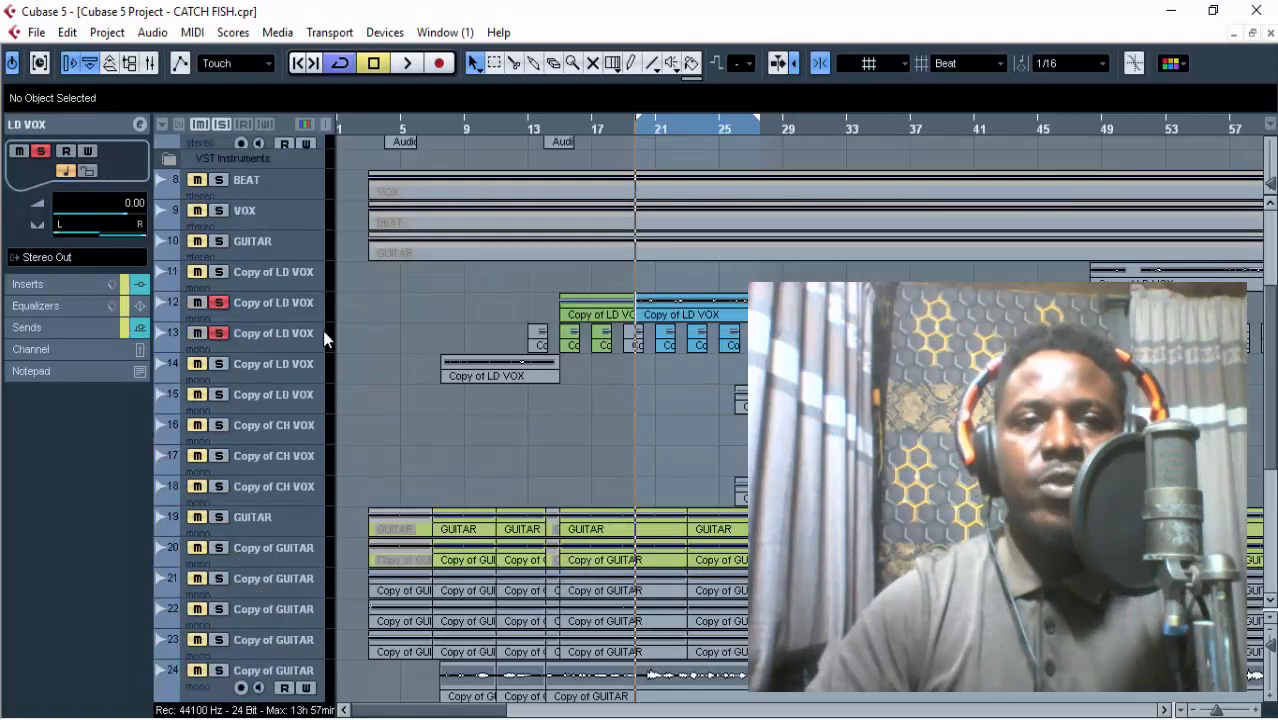
left_click(269, 304)
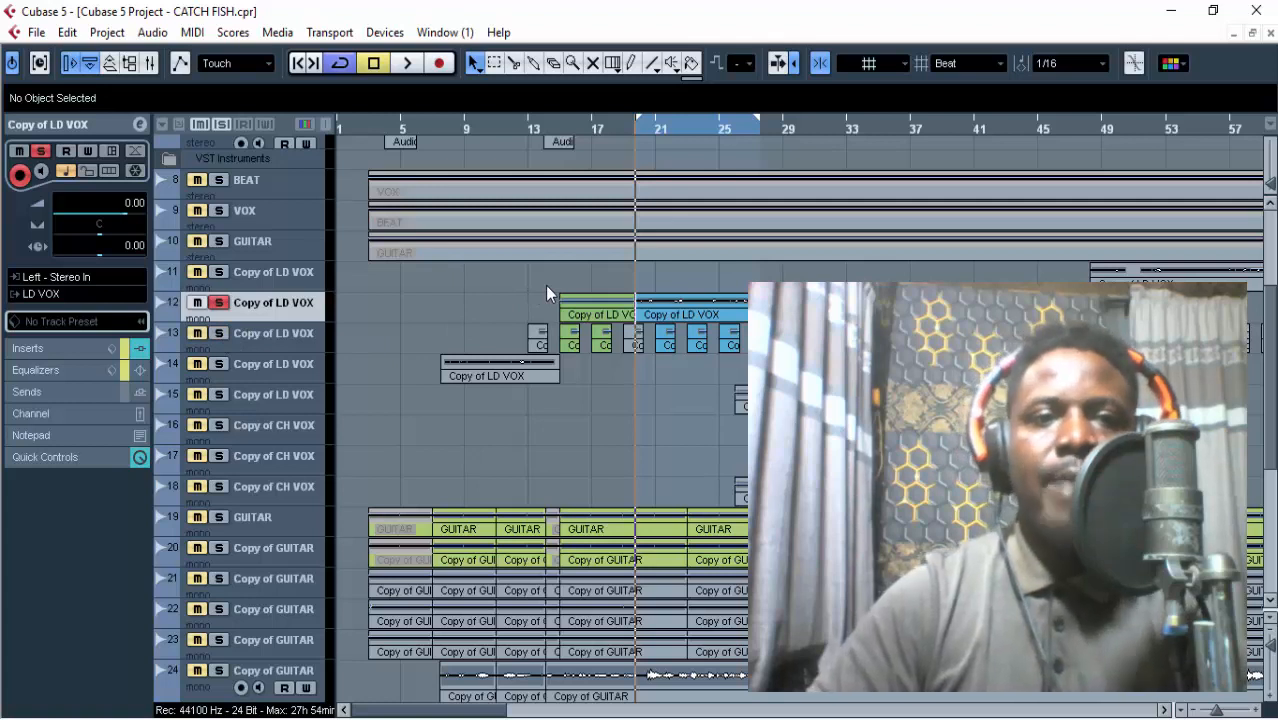
key("space")
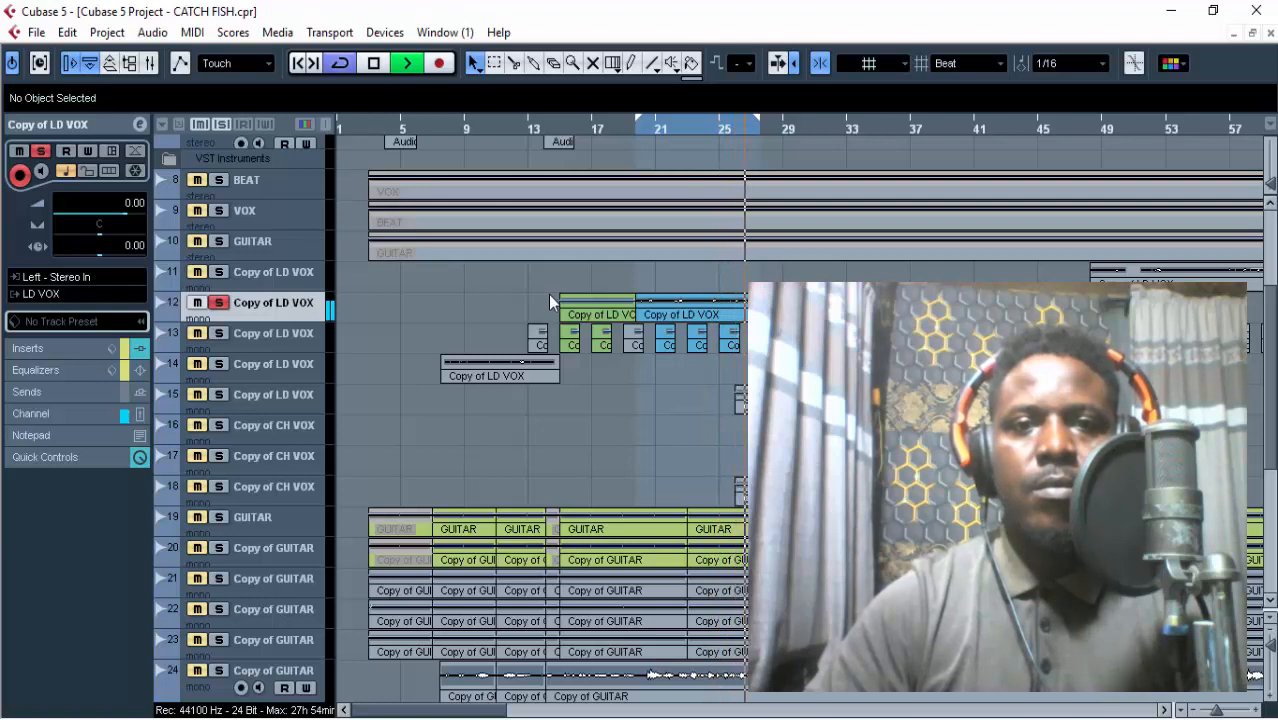
key("space")
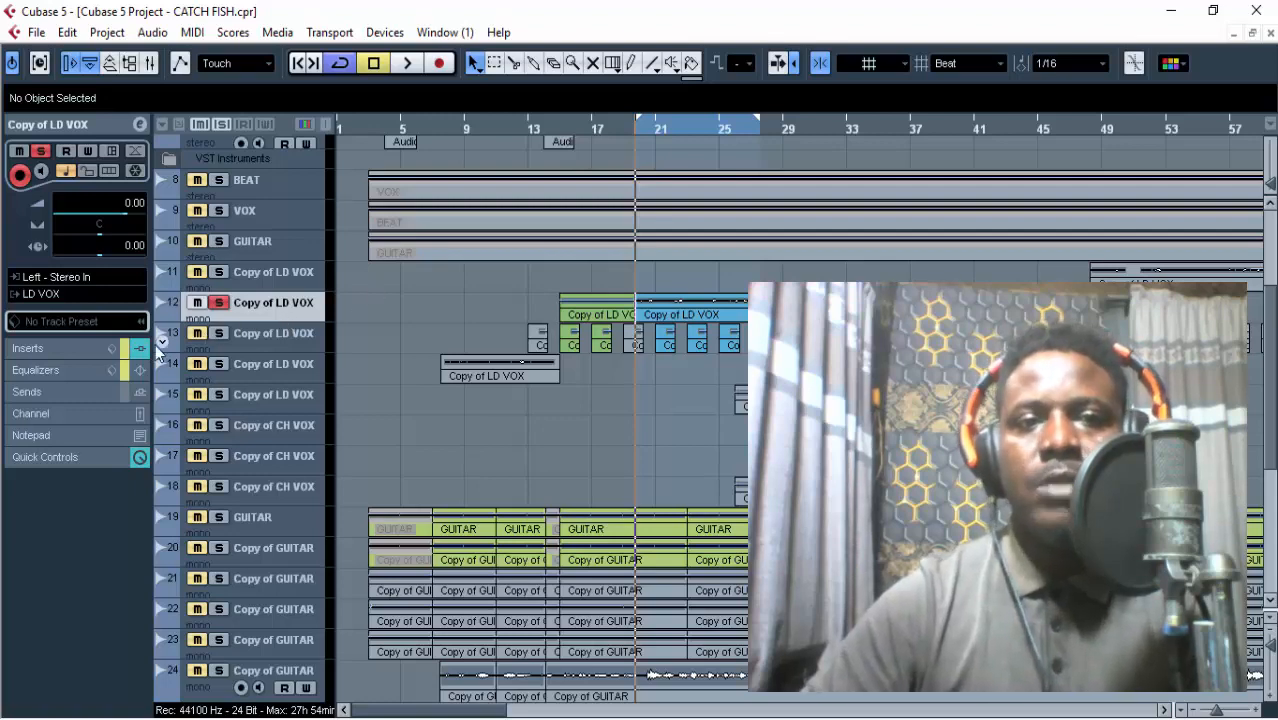
Open the looped lead vocal part in the Audio Part Editor and split its events around the gaps between the sung phrases.
double_click(657, 307)
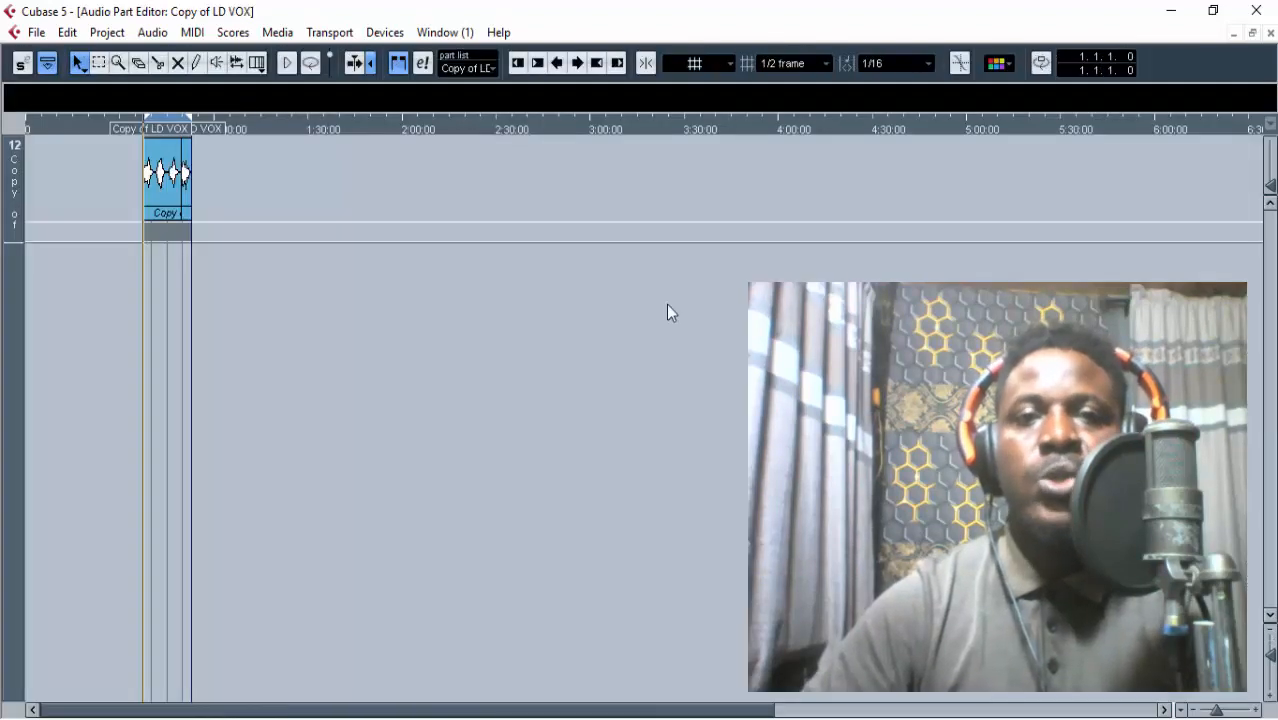
key("h")
key("h")
key("h")
key("h")
key("h")
key("h")
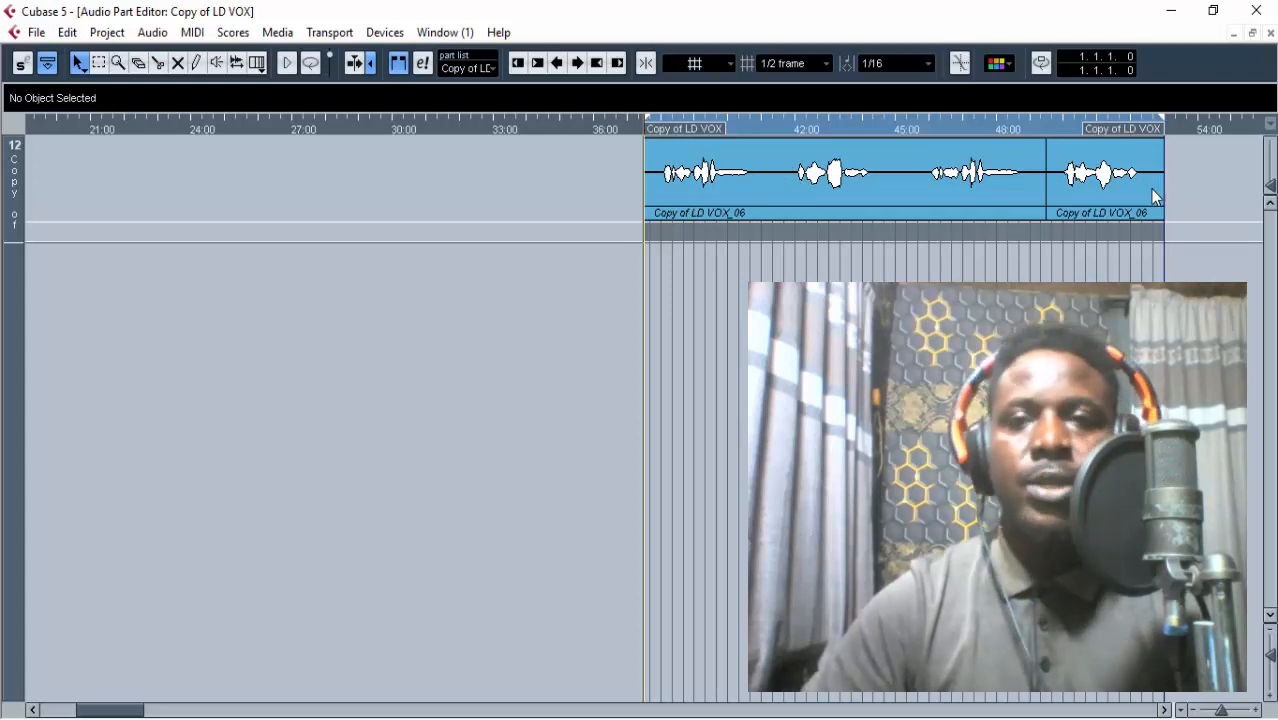
left_click(716, 188)
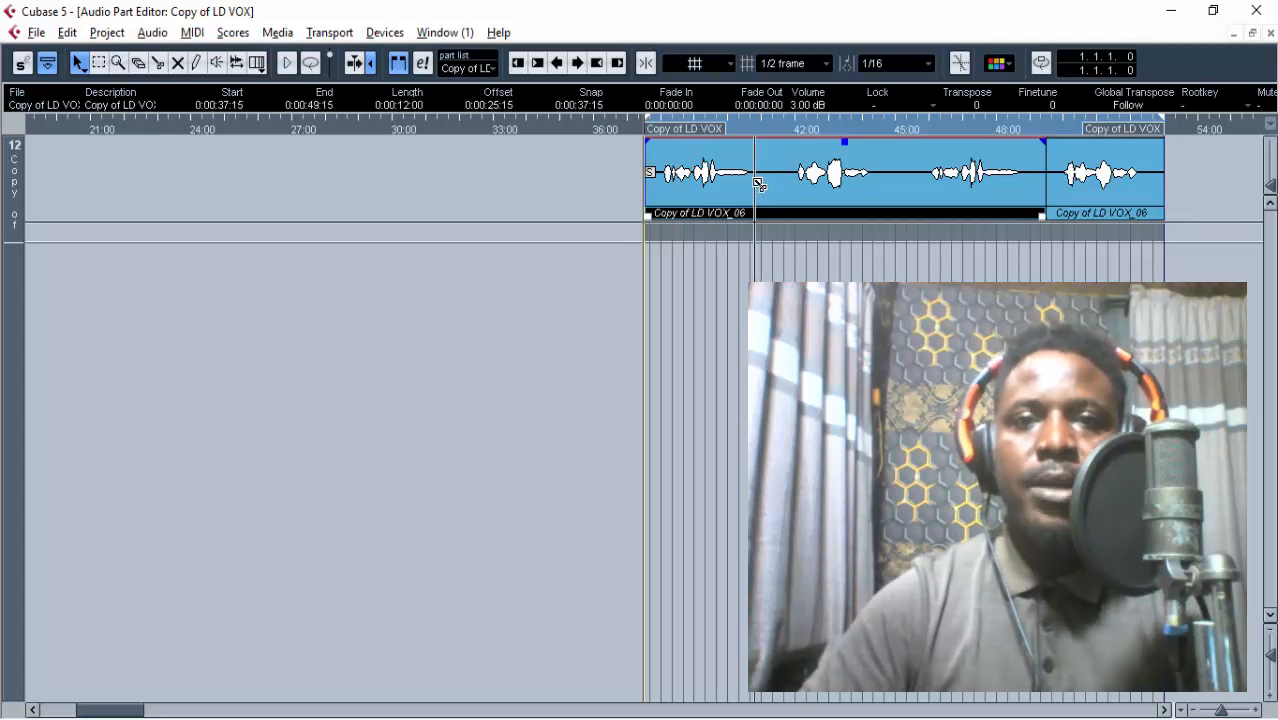
left_click(754, 182, "alt")
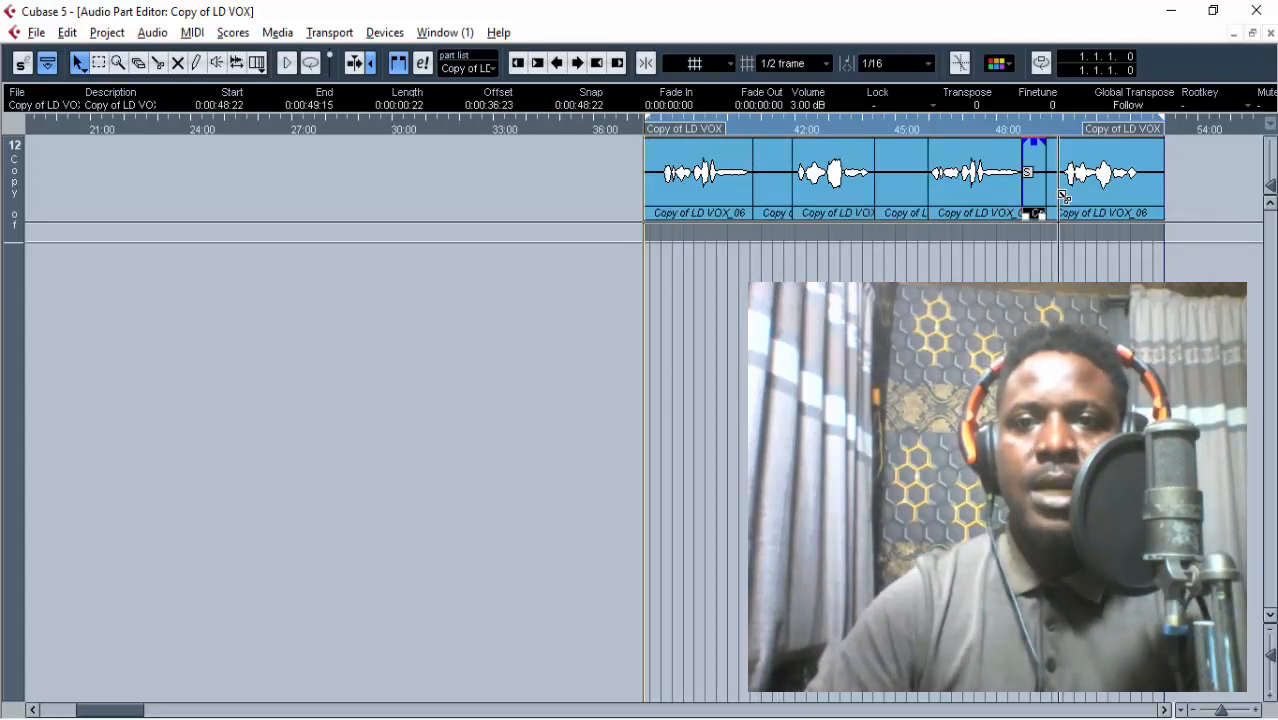
left_click(1059, 188, "alt")
left_click(1146, 188, "alt")
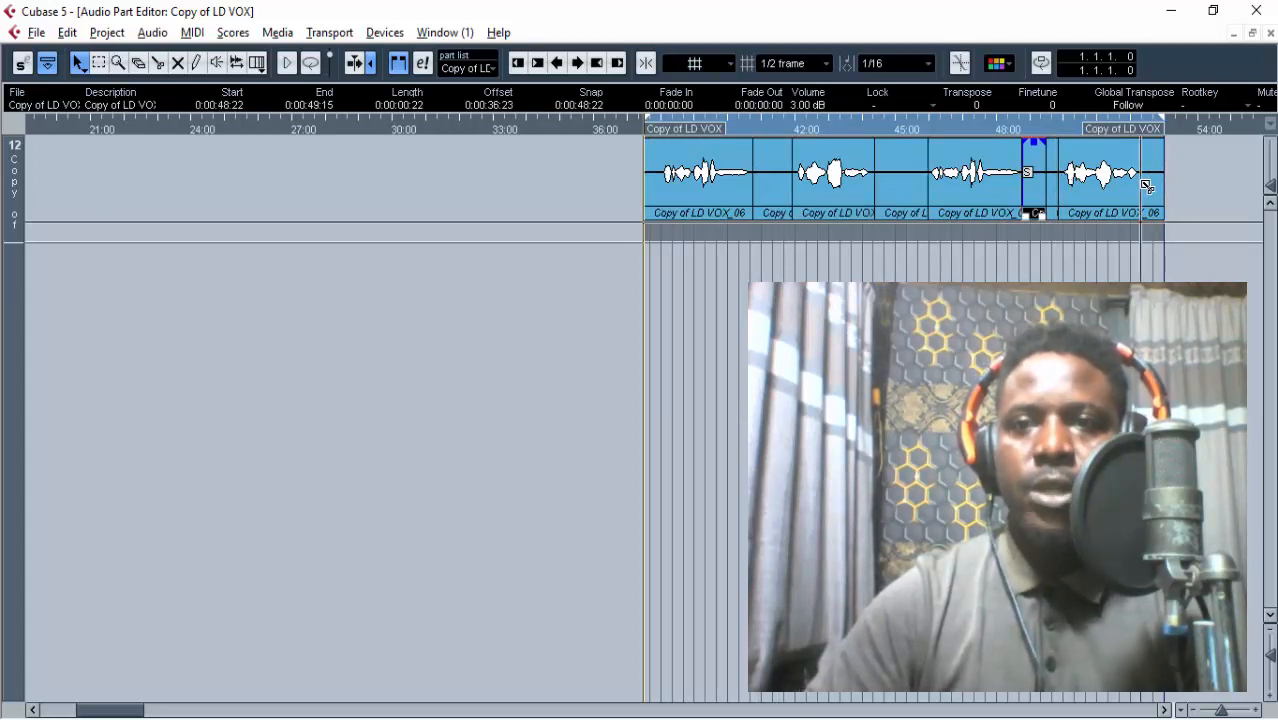
Mute the silent pieces between the sung phrases and after the last phrase.
right_click(1151, 198)
left_click(1151, 198)
left_click(1151, 197)
left_click(1040, 183)
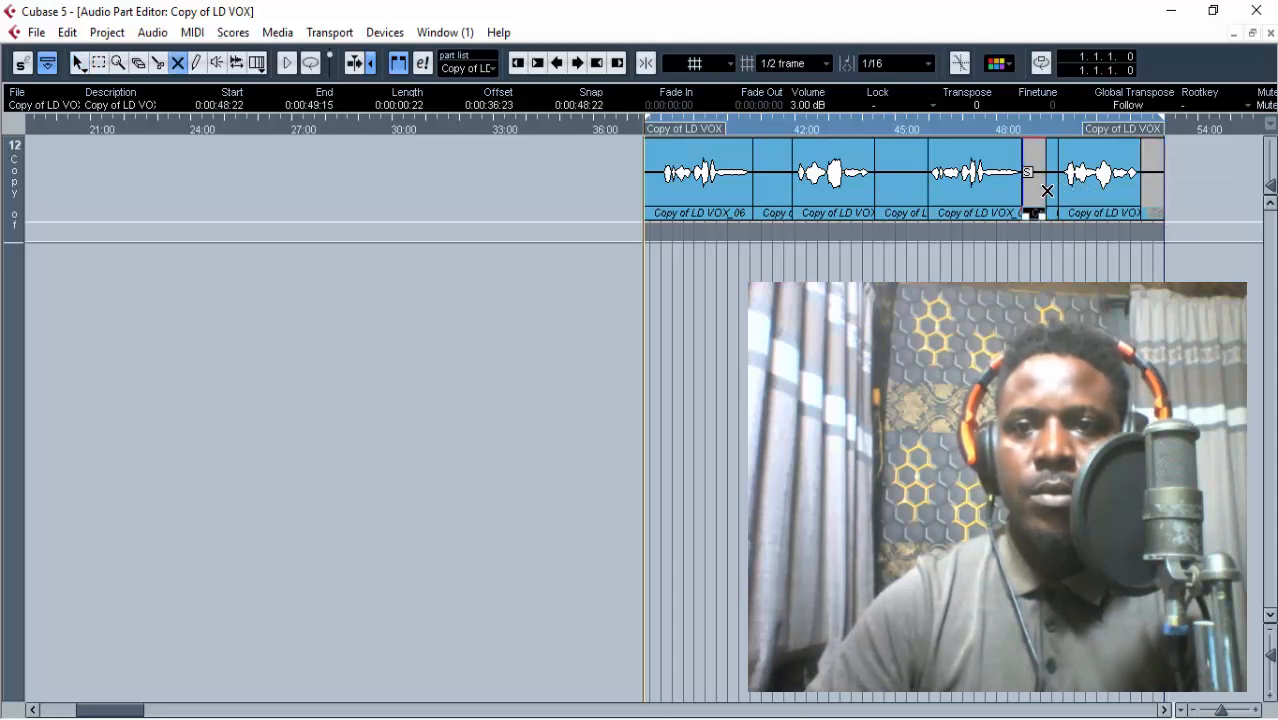
left_click(896, 196)
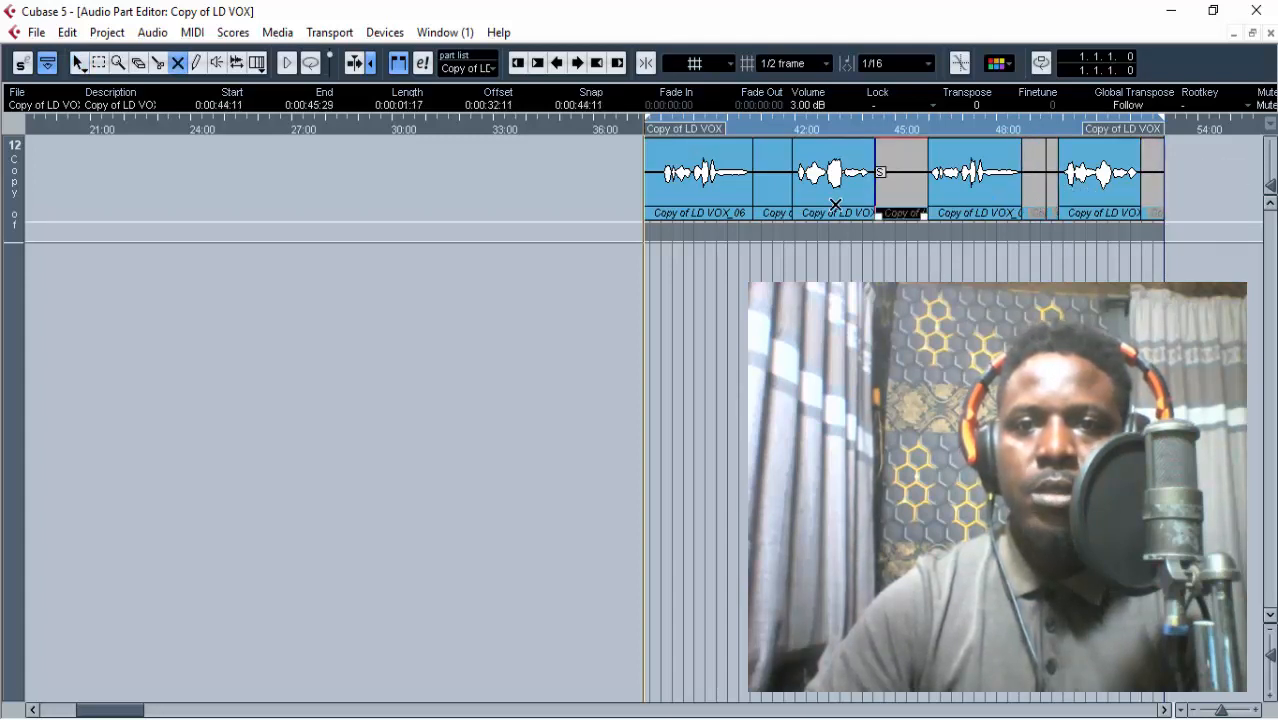
left_click(772, 200)
Split off and mute the silent lead-in before the first sung phrase, and close the part editor.
key("1")
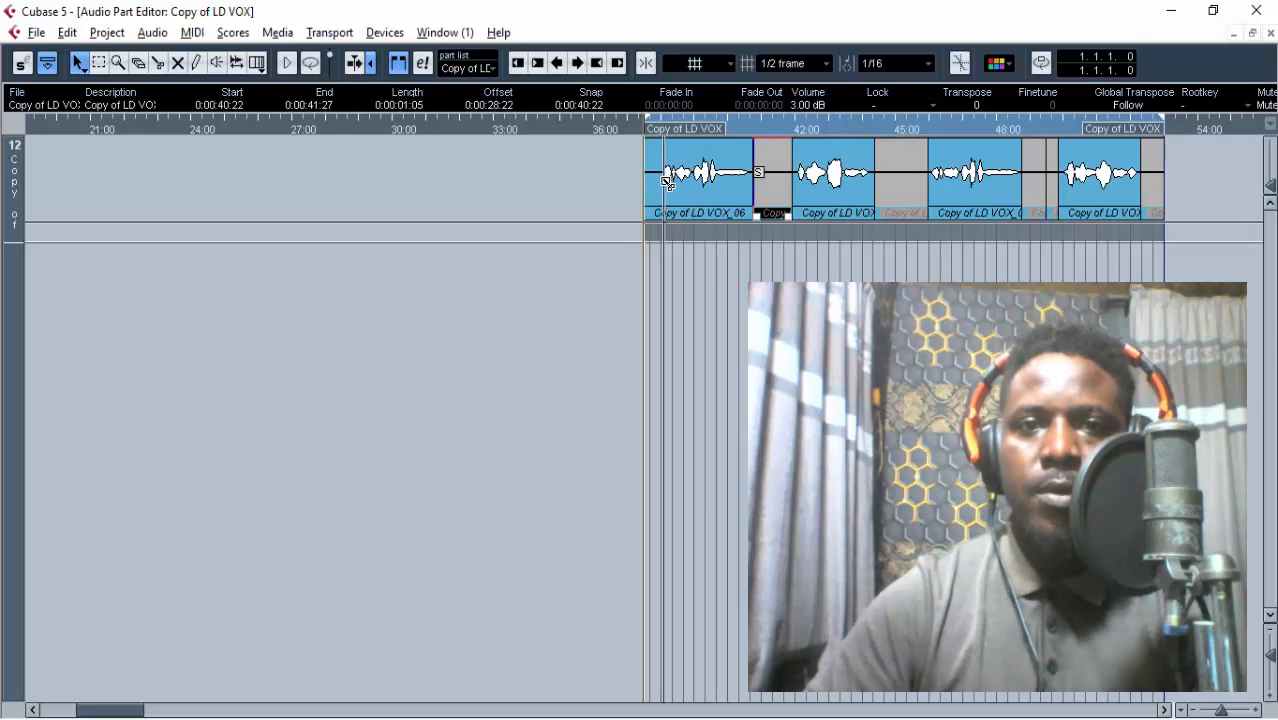
left_click(663, 181, "alt")
key("7")
left_click(652, 183)
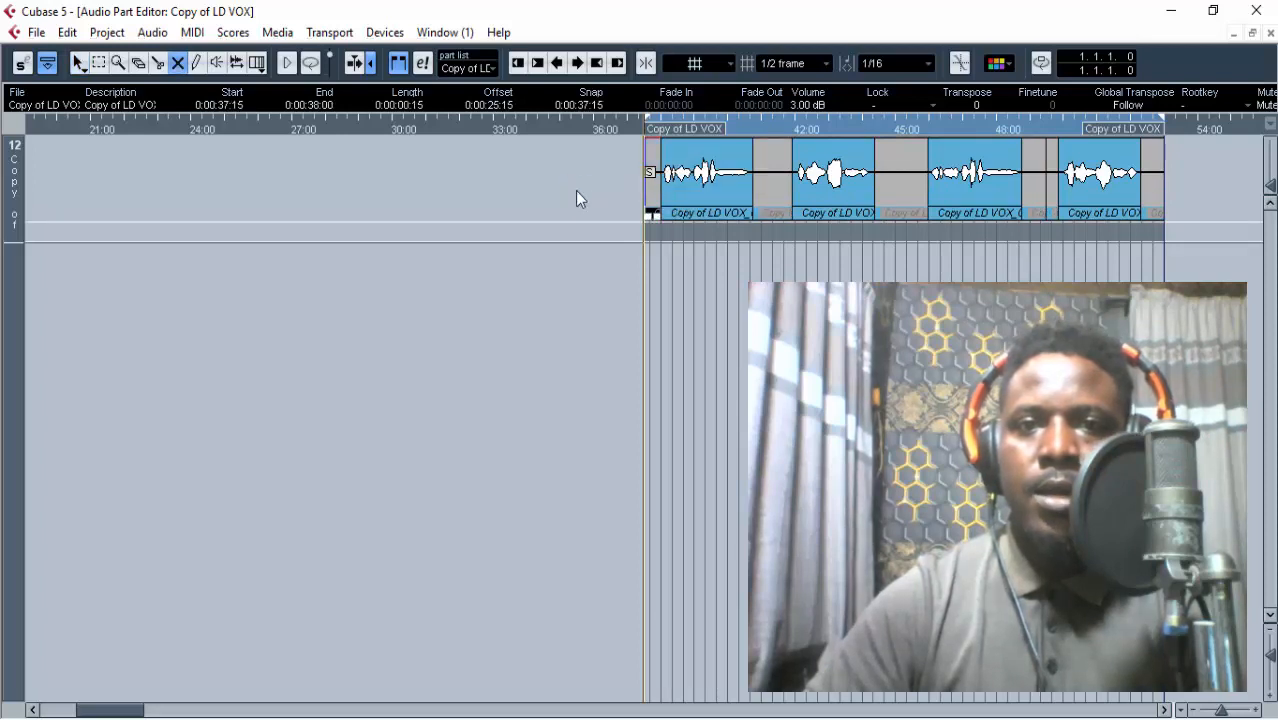
left_click(577, 192)
key("1")
scroll(616, 190, "right", 2)
left_click_drag(1275, 242, 1275, 240)
left_click(1005, 254)
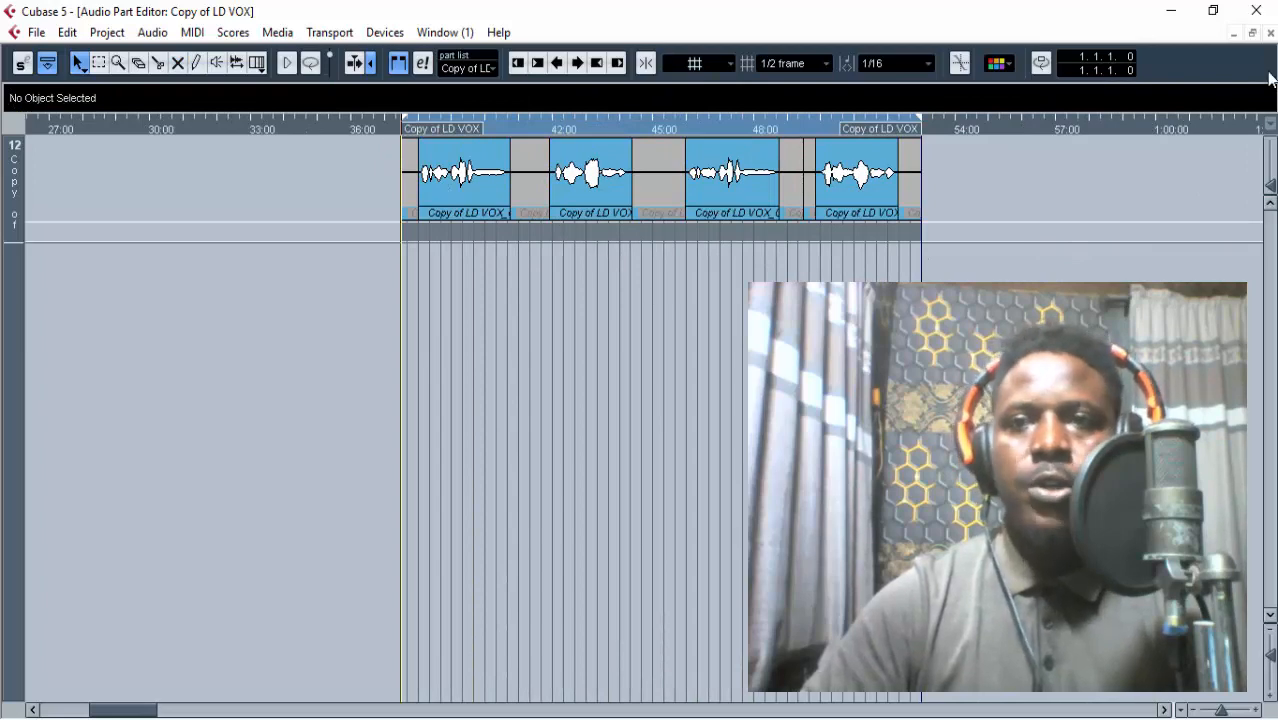
left_click(1270, 33)
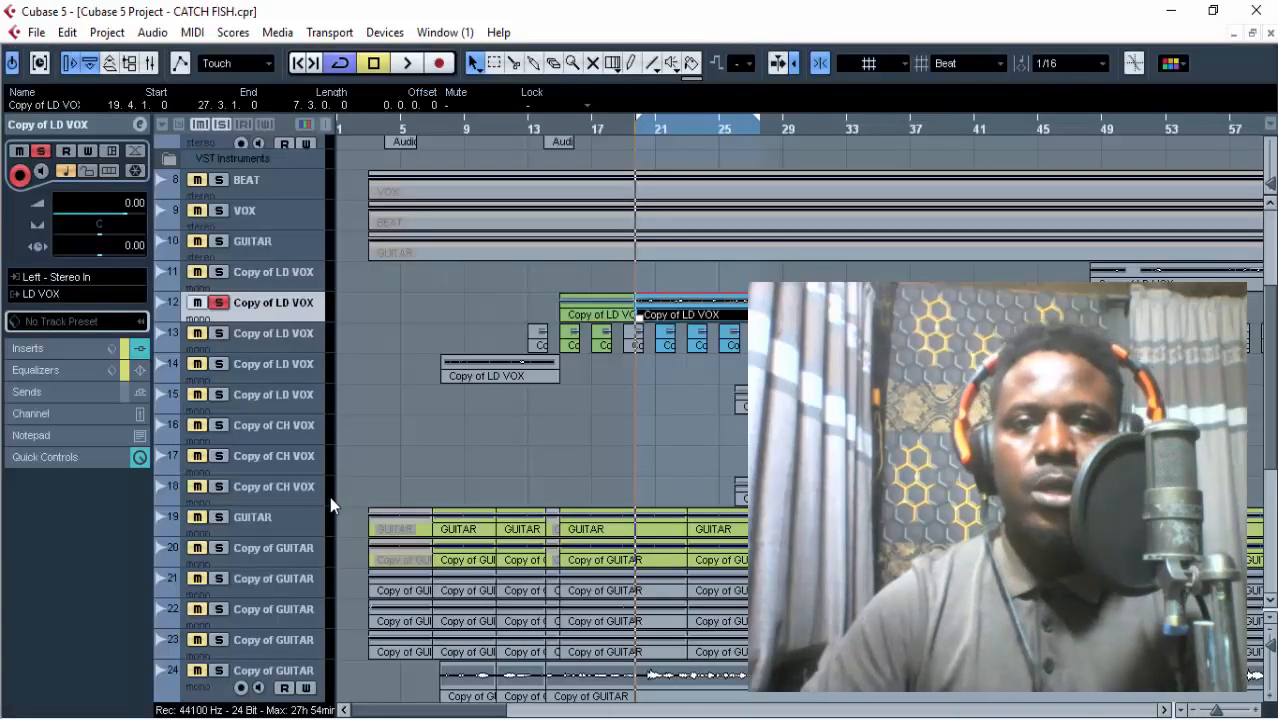
Show the inserts of track 12, examine the NS1 Mono noise suppressor in the first slot, and close its window.
left_click(136, 350)
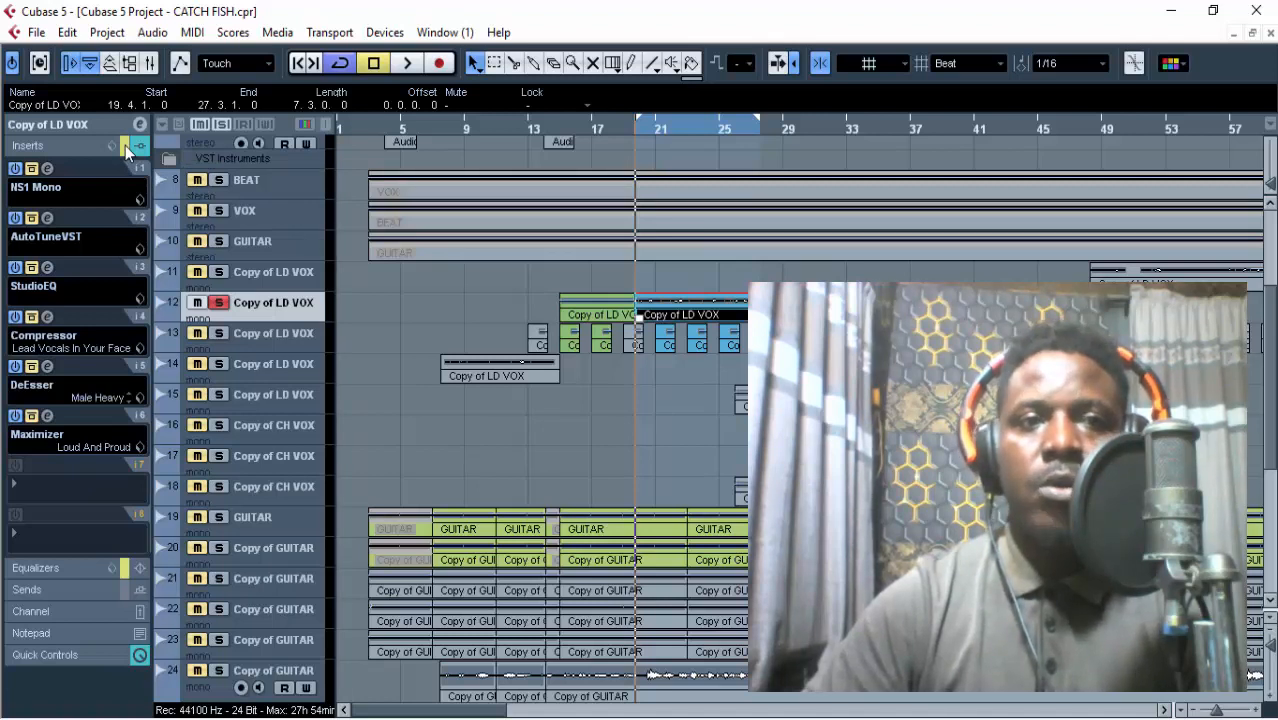
left_click(47, 170)
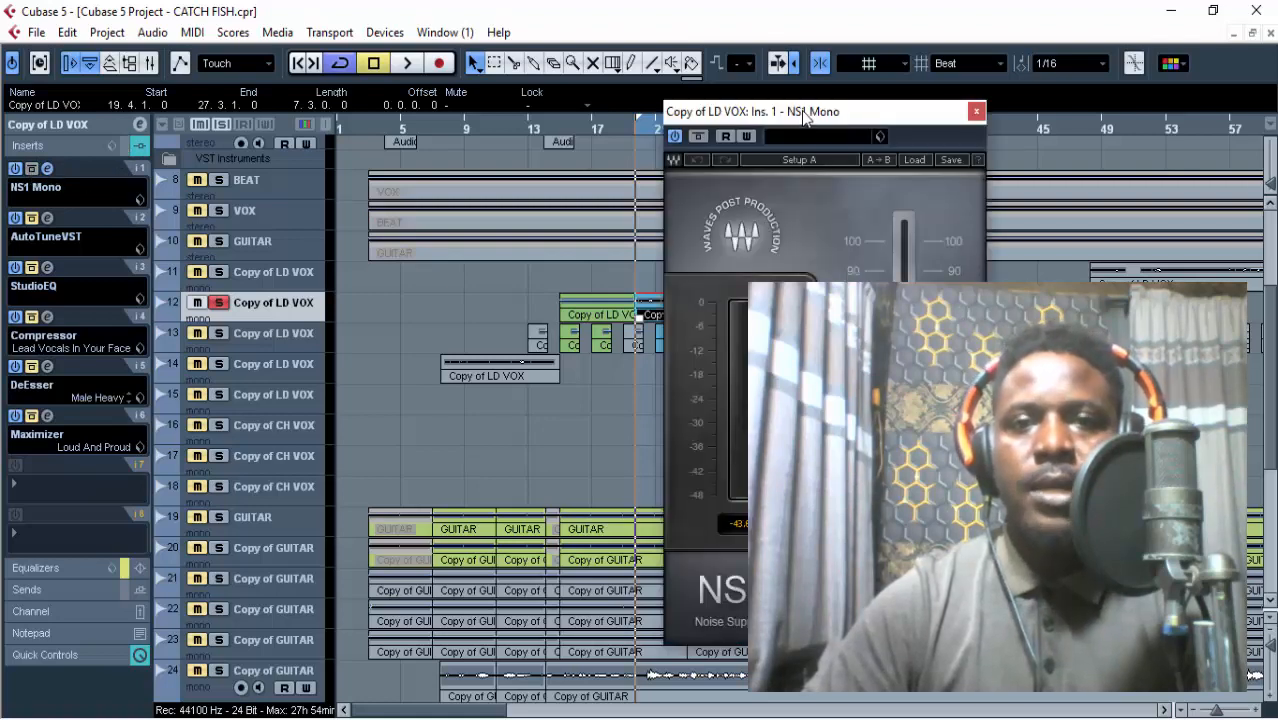
left_click_drag(802, 121, 427, 70)
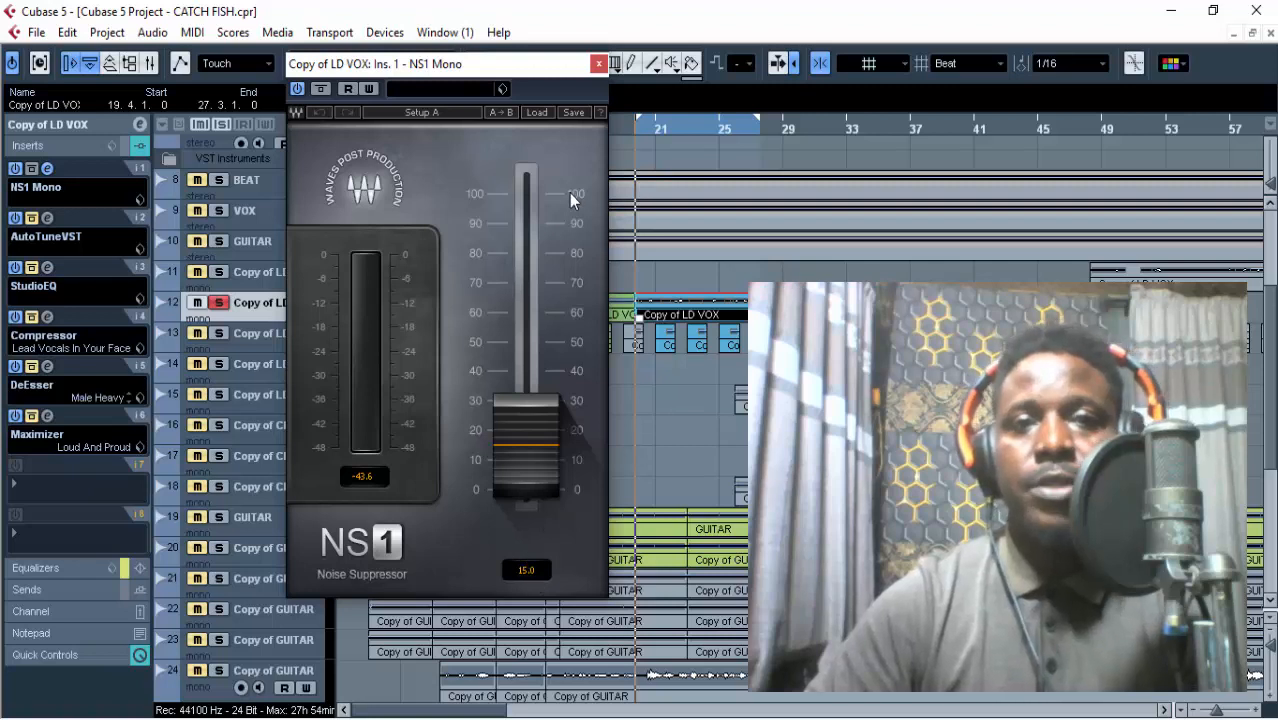
left_click(597, 65)
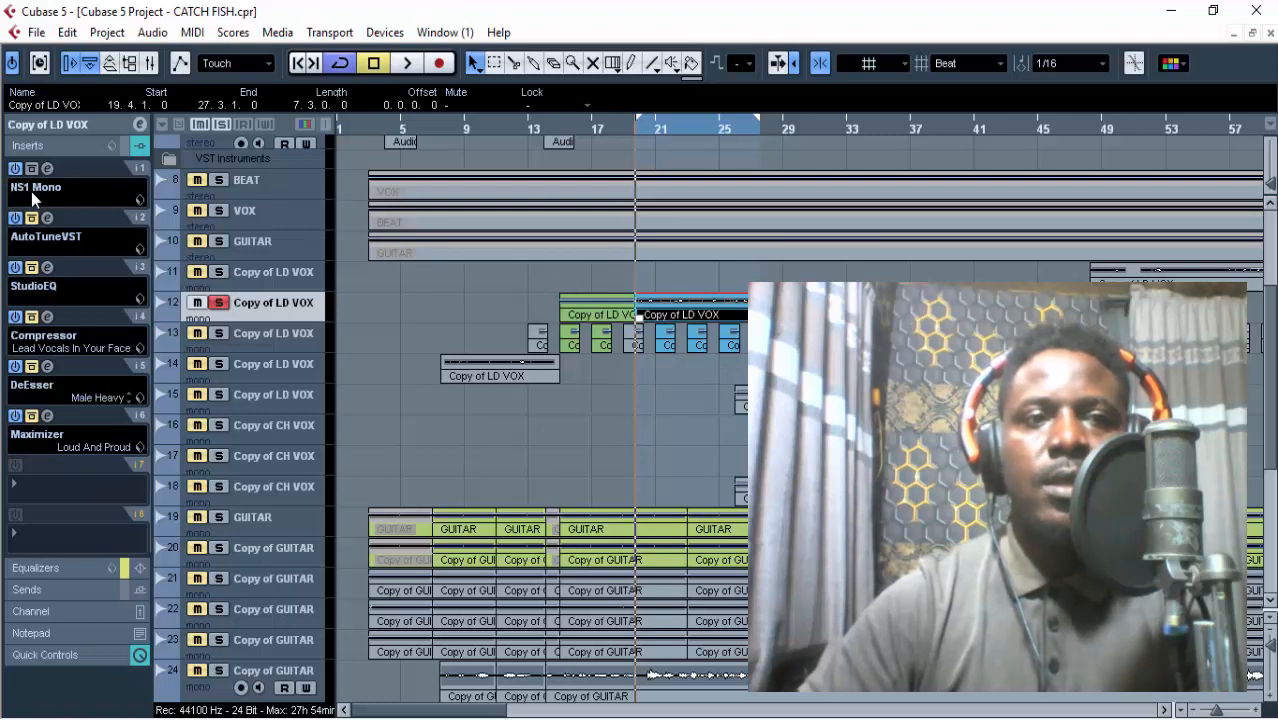
Play the looped lead vocal section with only the noise suppressor active, stop playback, and clear the event selection.
left_click(405, 63)
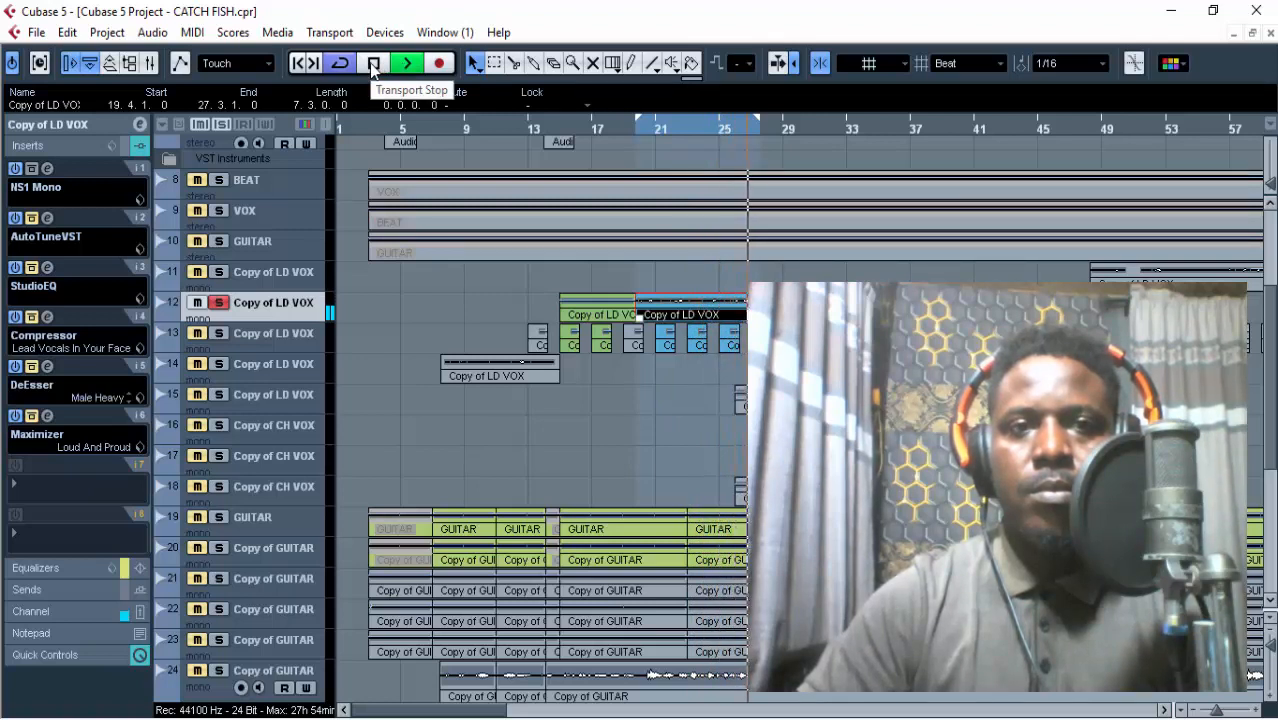
left_click(373, 63)
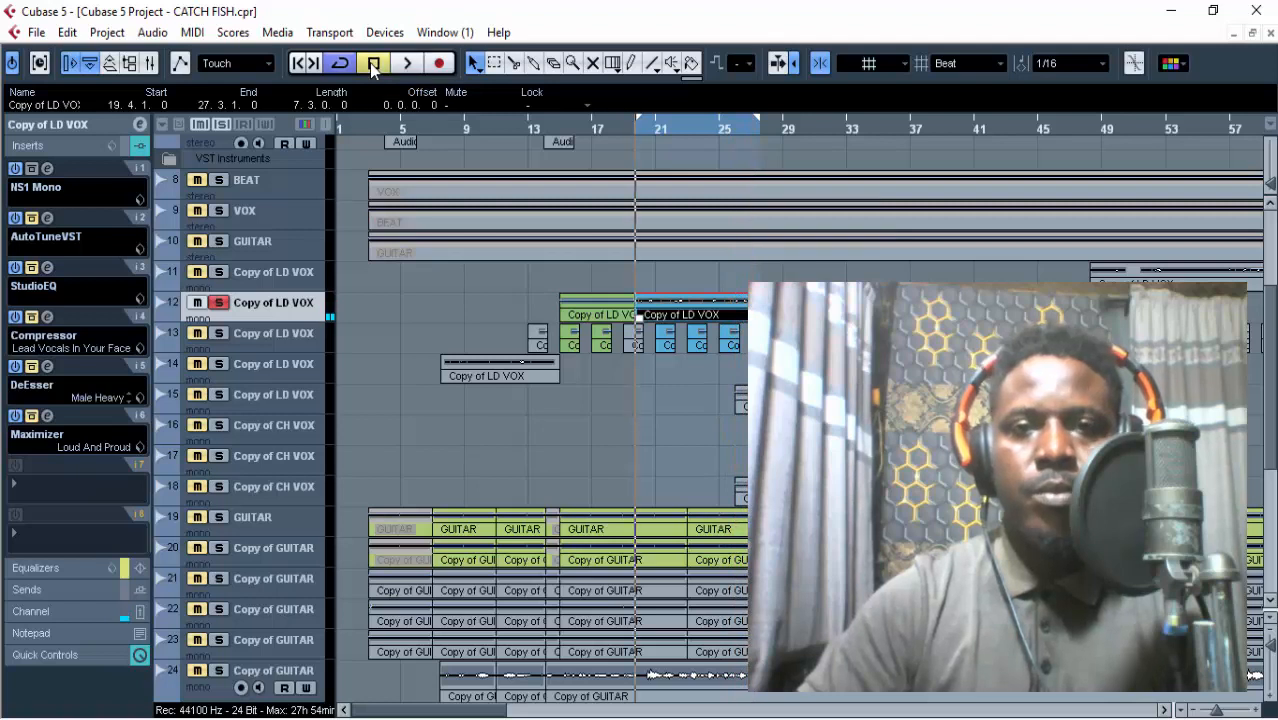
left_click(444, 299)
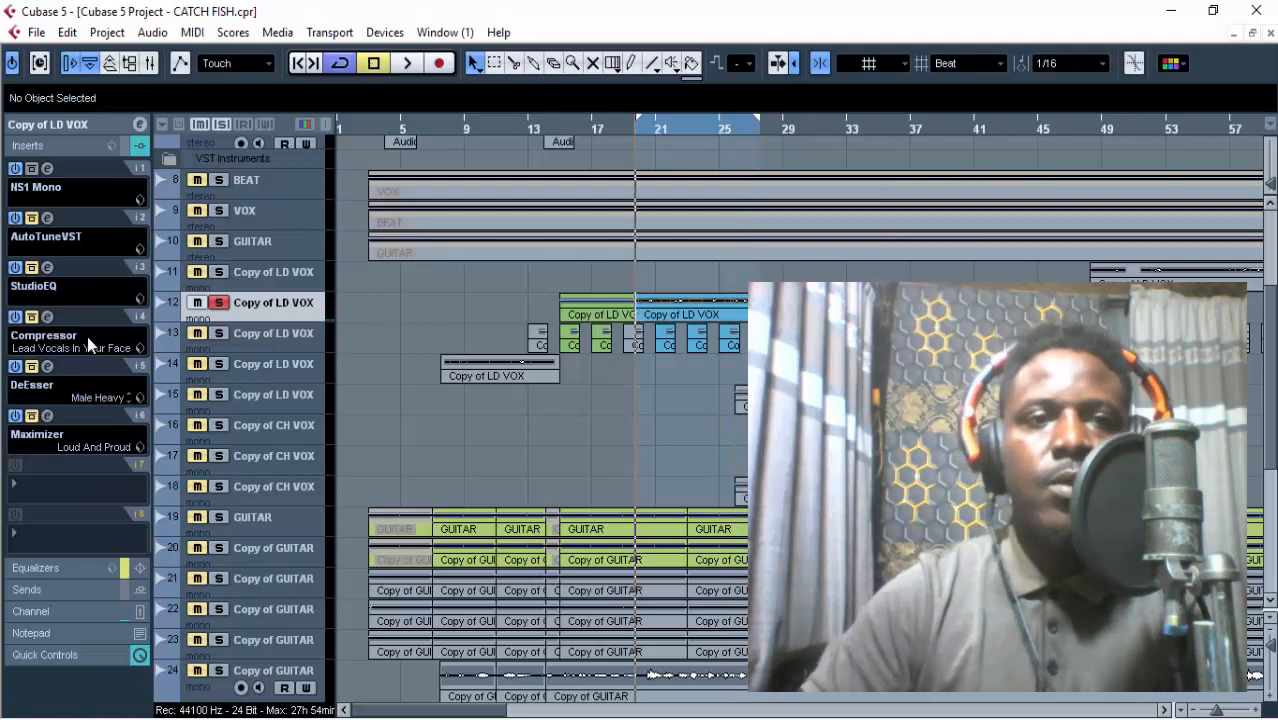
Take AutoTuneVST in the second insert slot off bypass, examine its settings, select Low Male Voice as input type, and close its window.
left_click(48, 221)
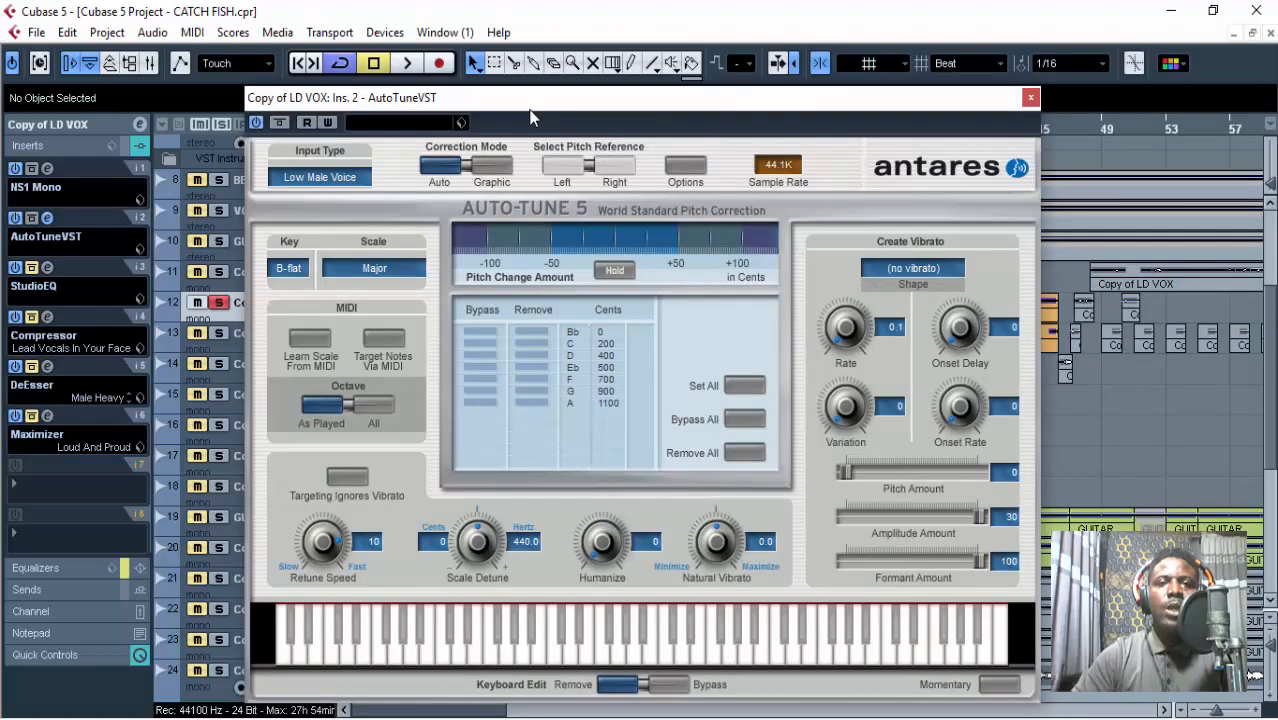
left_click_drag(523, 104, 502, 101)
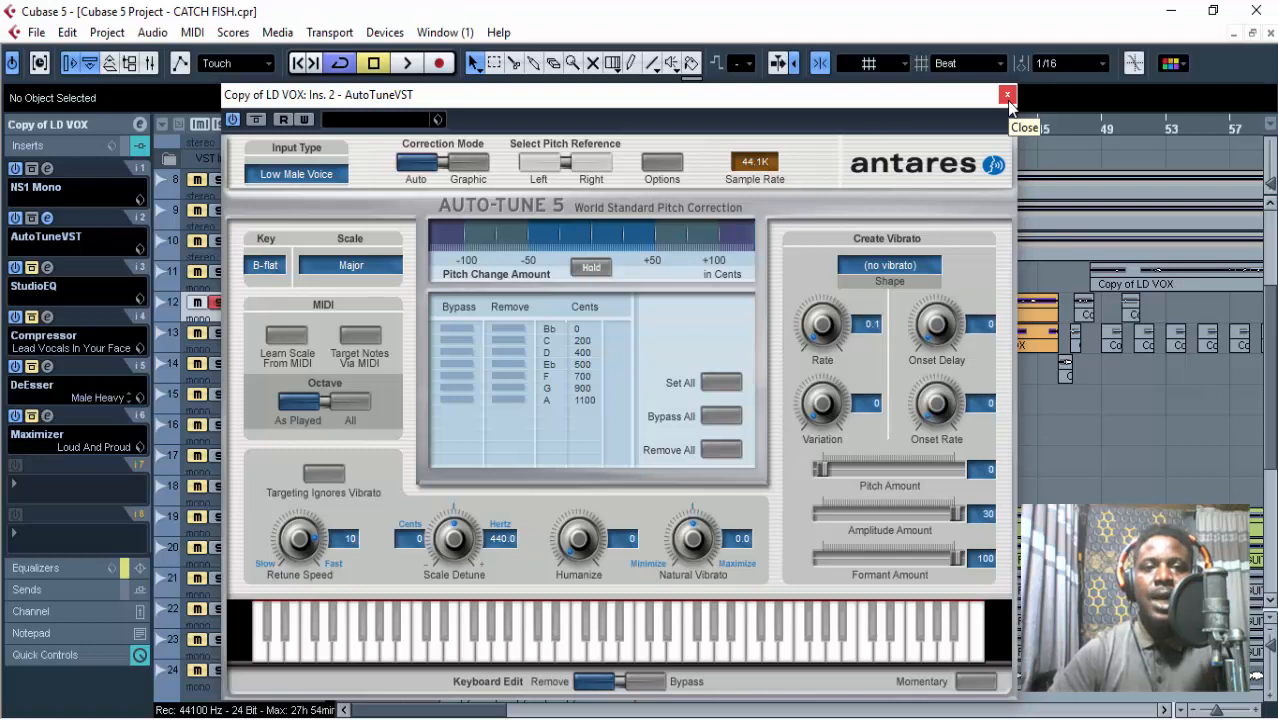
left_click(294, 174)
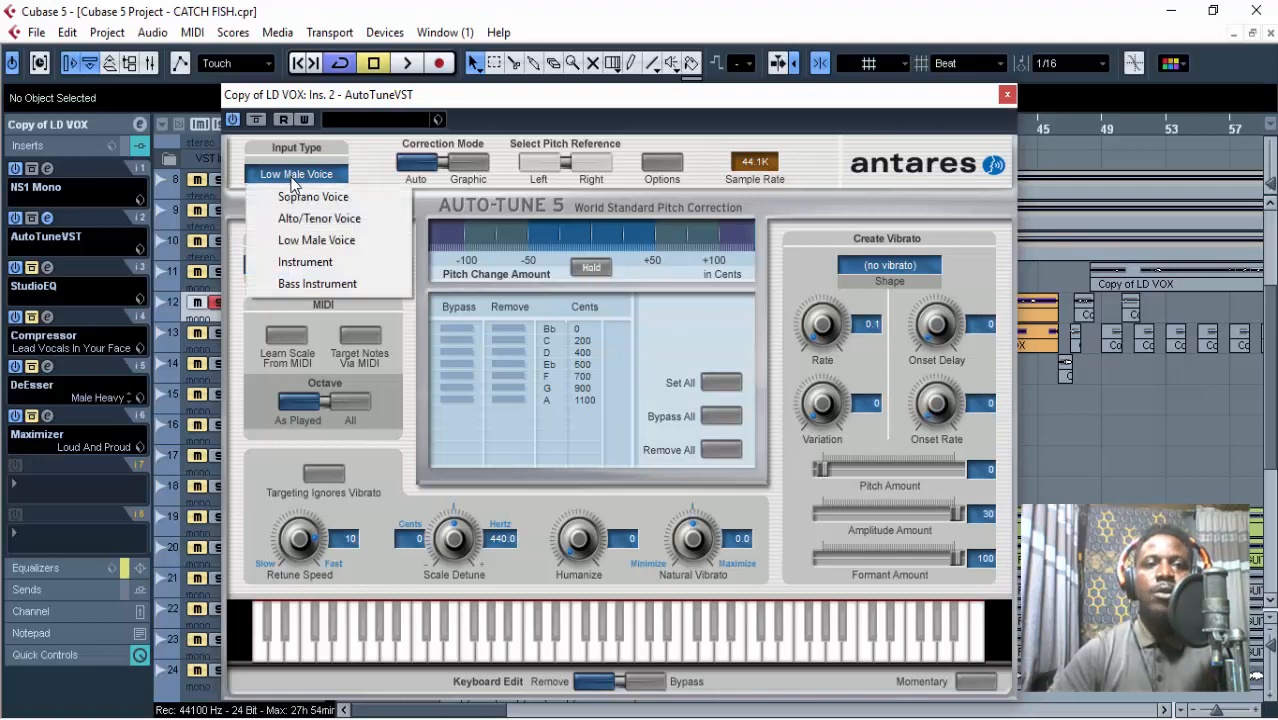
left_click(317, 242)
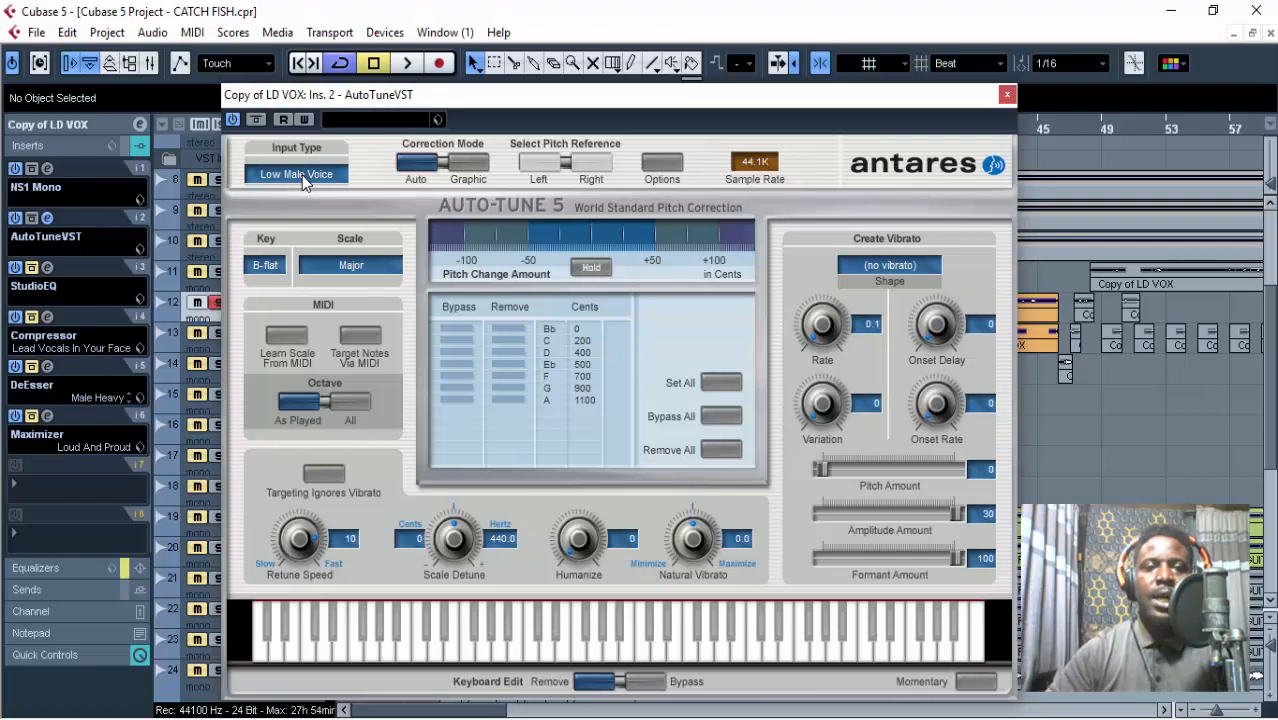
left_click(302, 175)
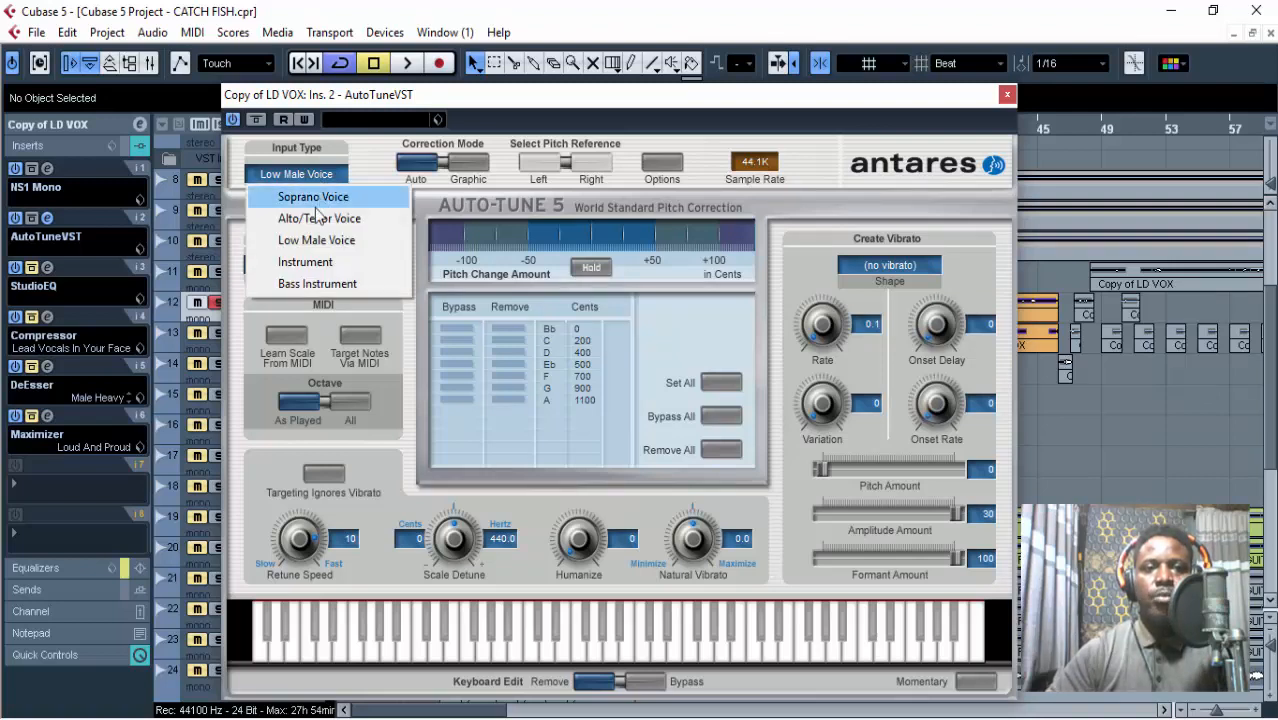
left_click(1005, 93)
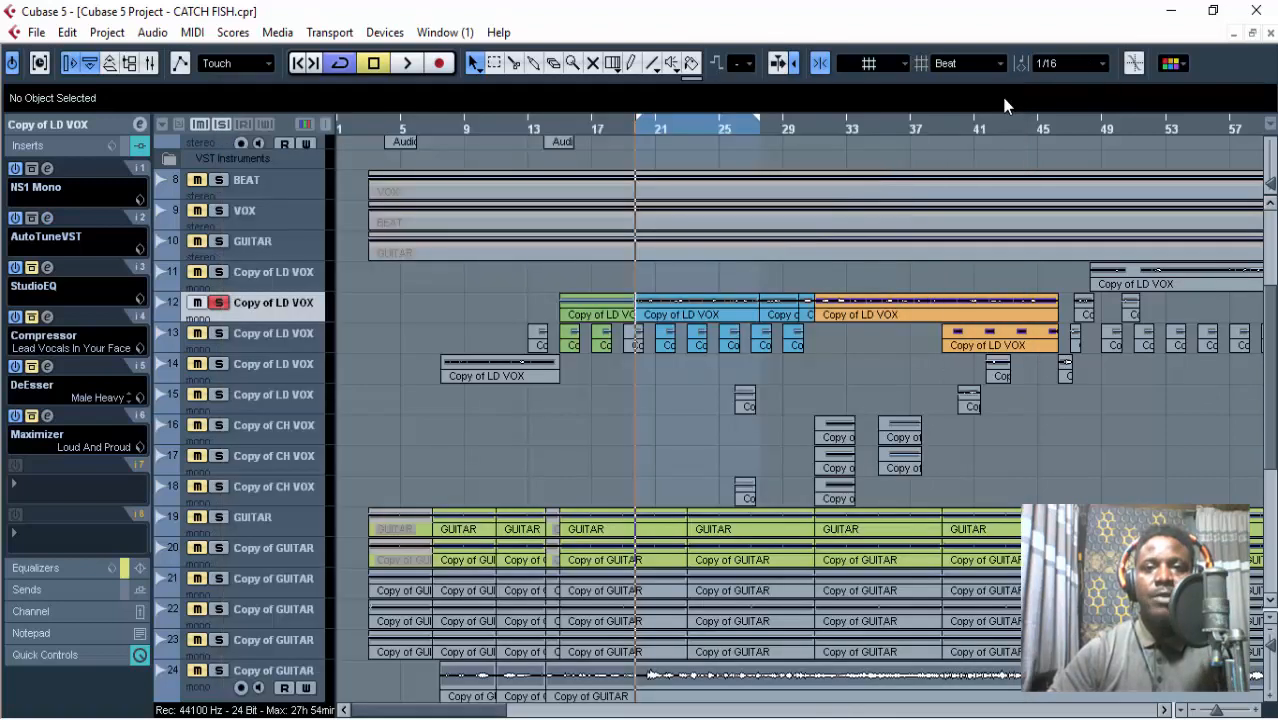
Play the looped lead vocal through AutoTuneVST and stop playback.
left_click(404, 65)
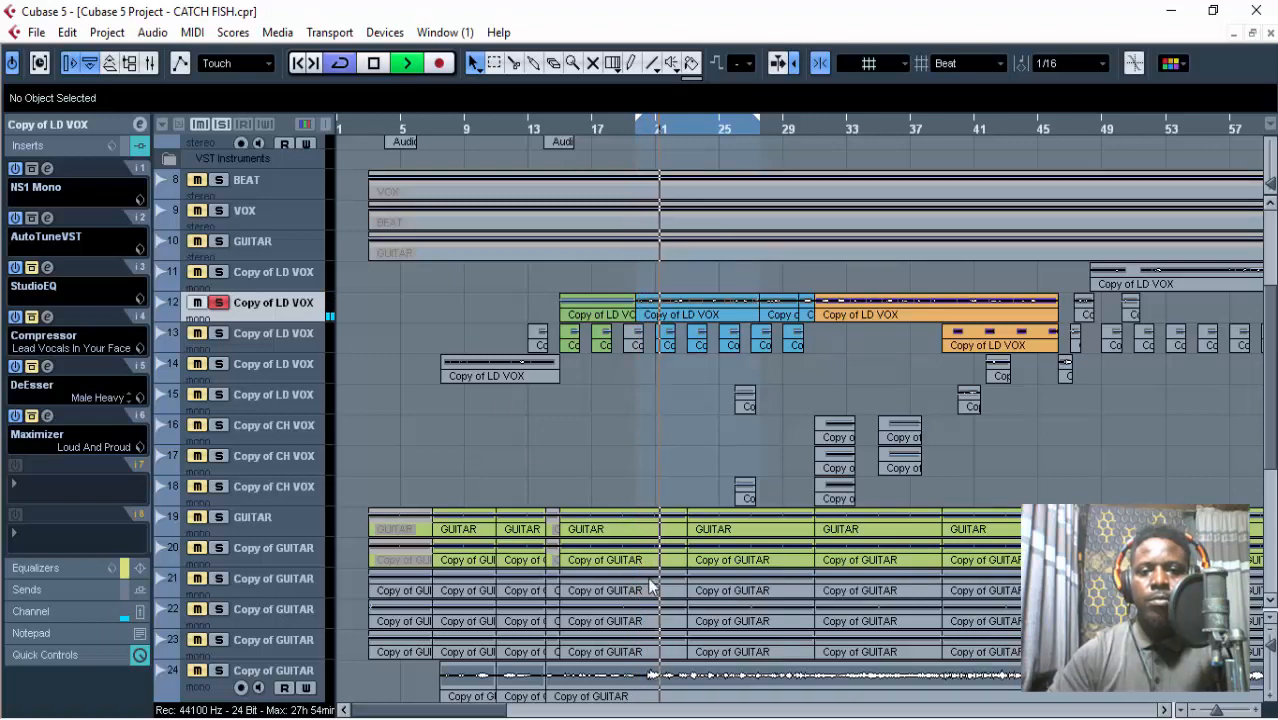
left_click(690, 717)
left_click(690, 717)
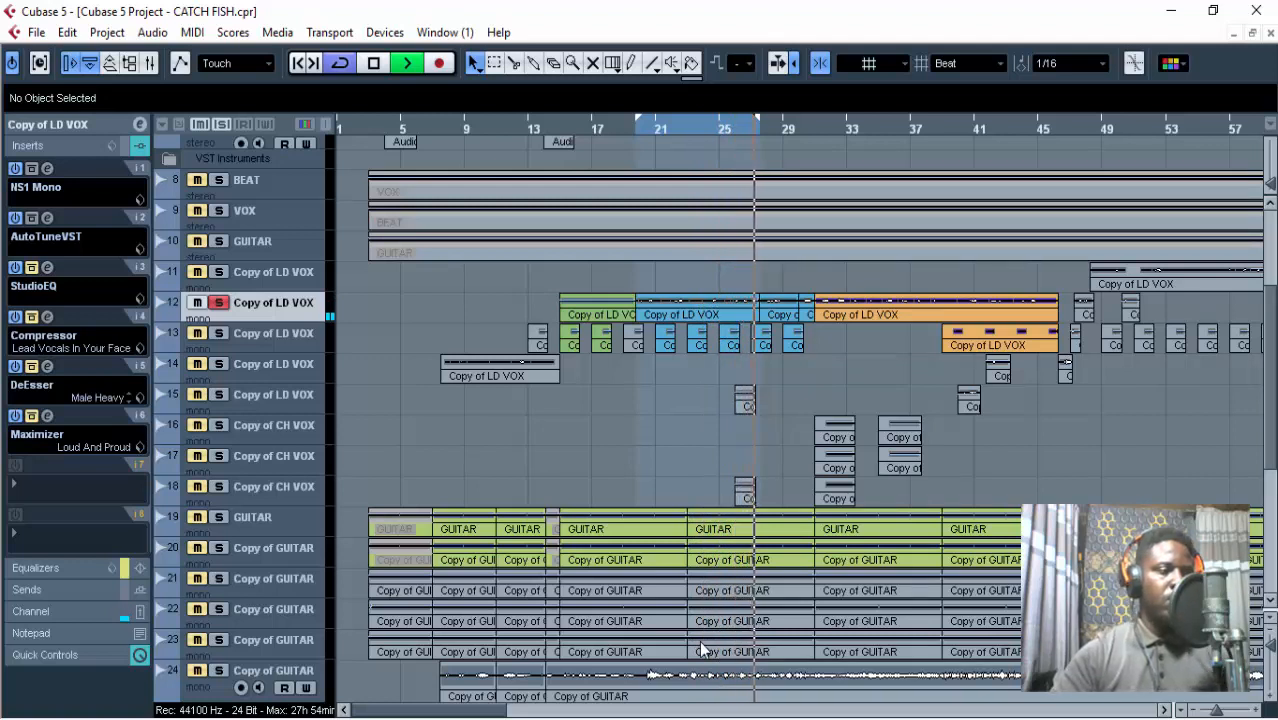
left_click(373, 64)
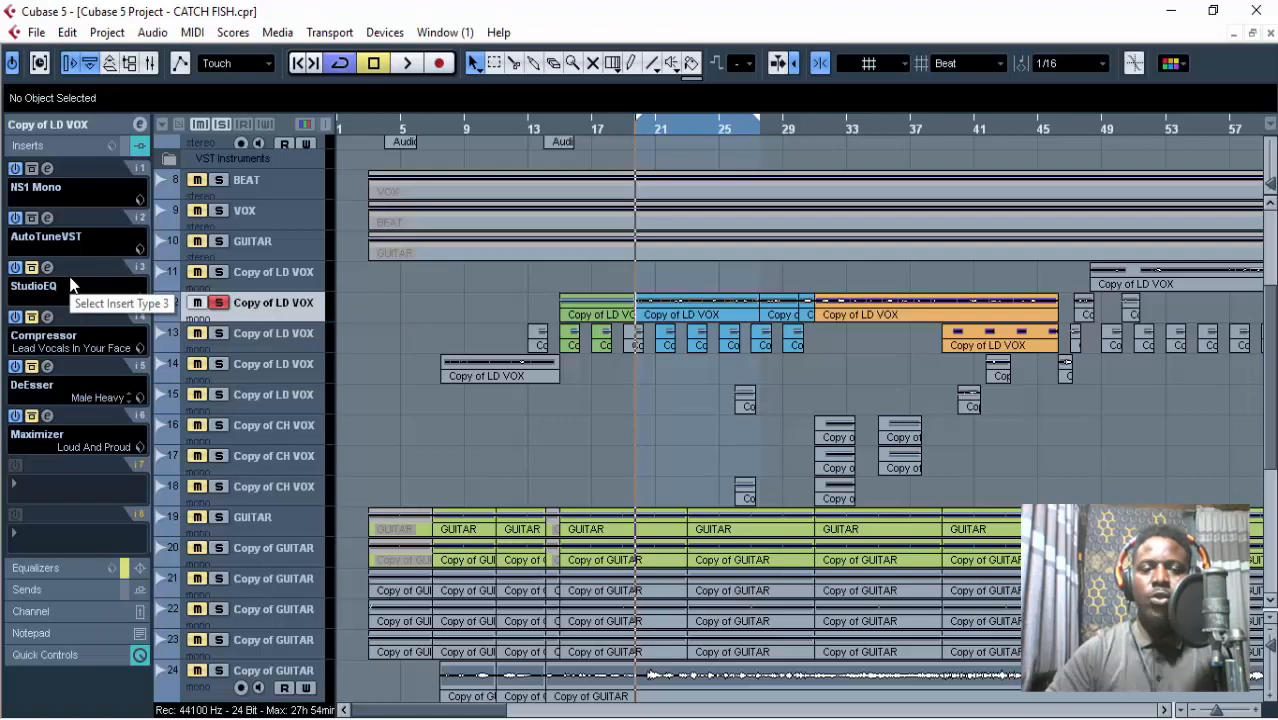
Set the AutoTuneVST retune speed to 0, close its window, and play the looped lead vocal.
left_click(46, 218)
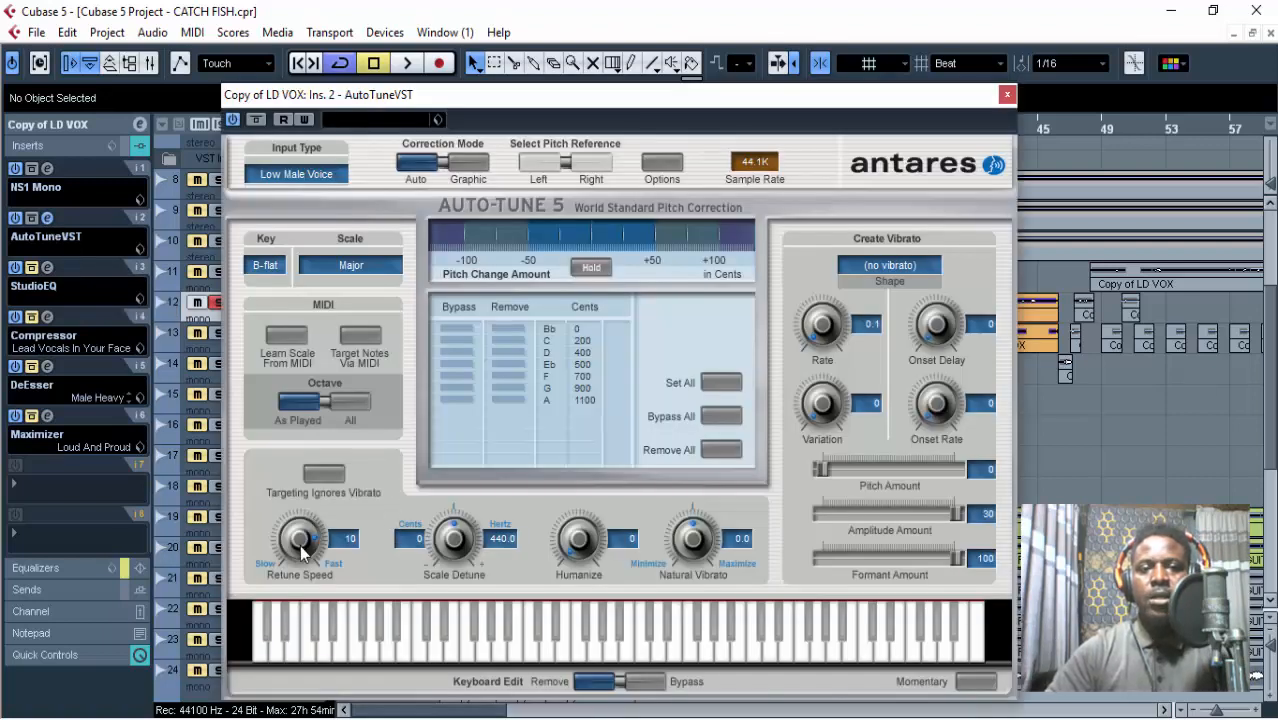
left_click_drag(300, 545, 300, 575)
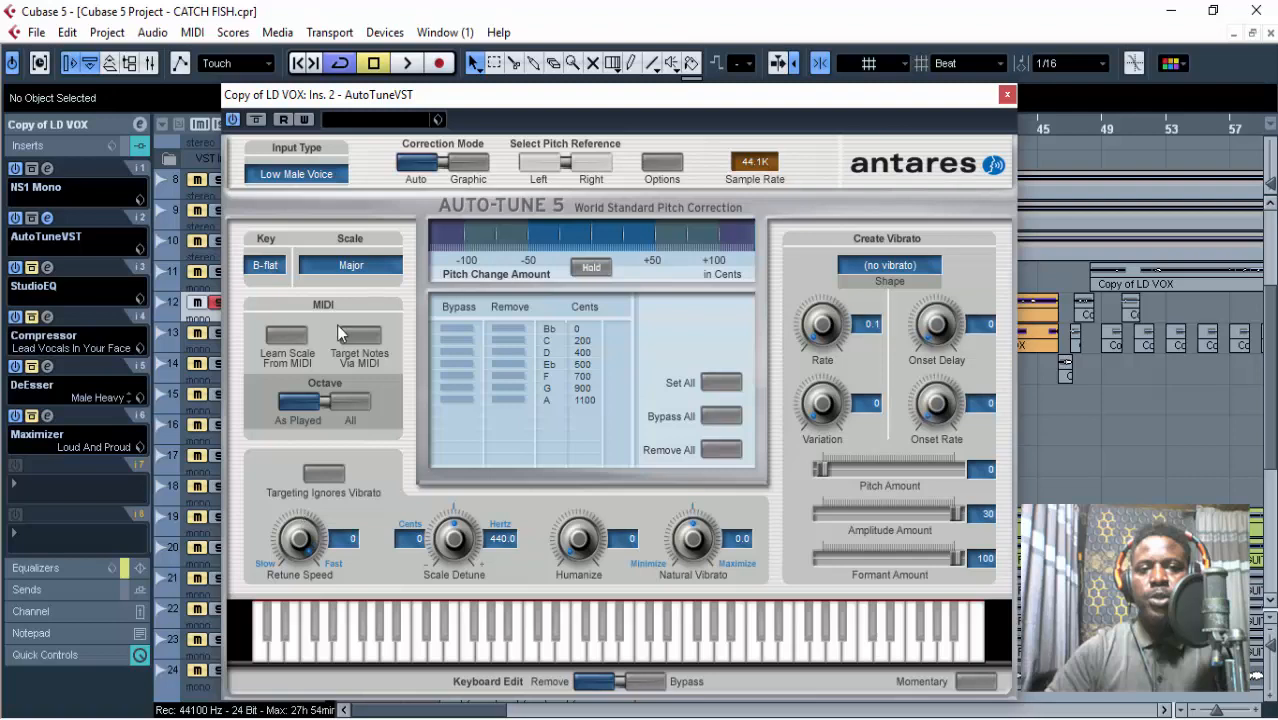
left_click(1007, 95)
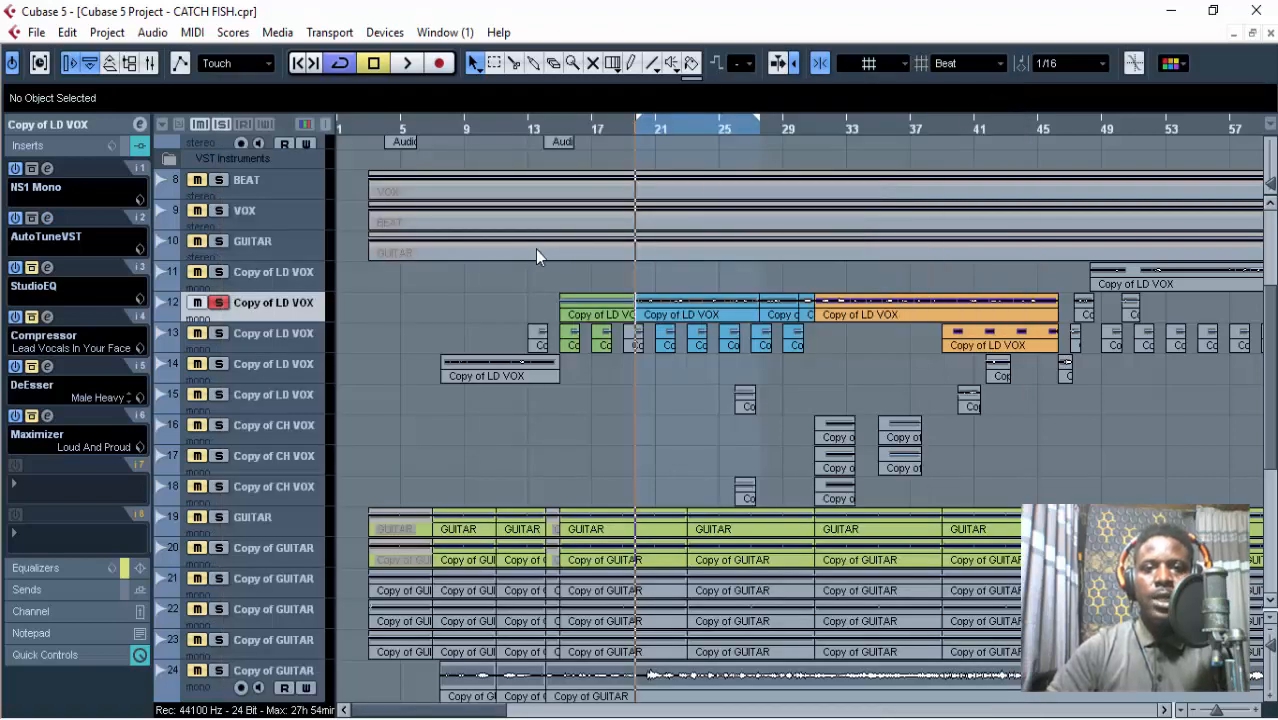
key("space")
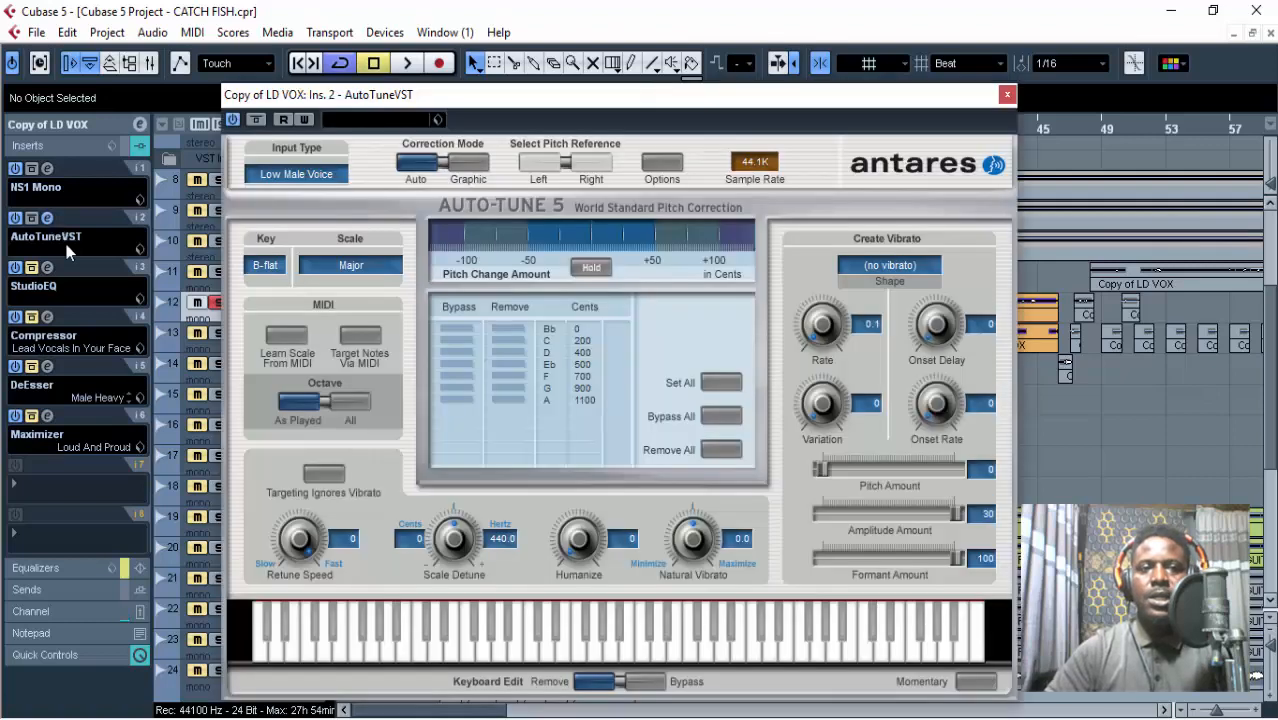
Set the AutoTuneVST retune speed back to 10 and close its window.
left_click(66, 240)
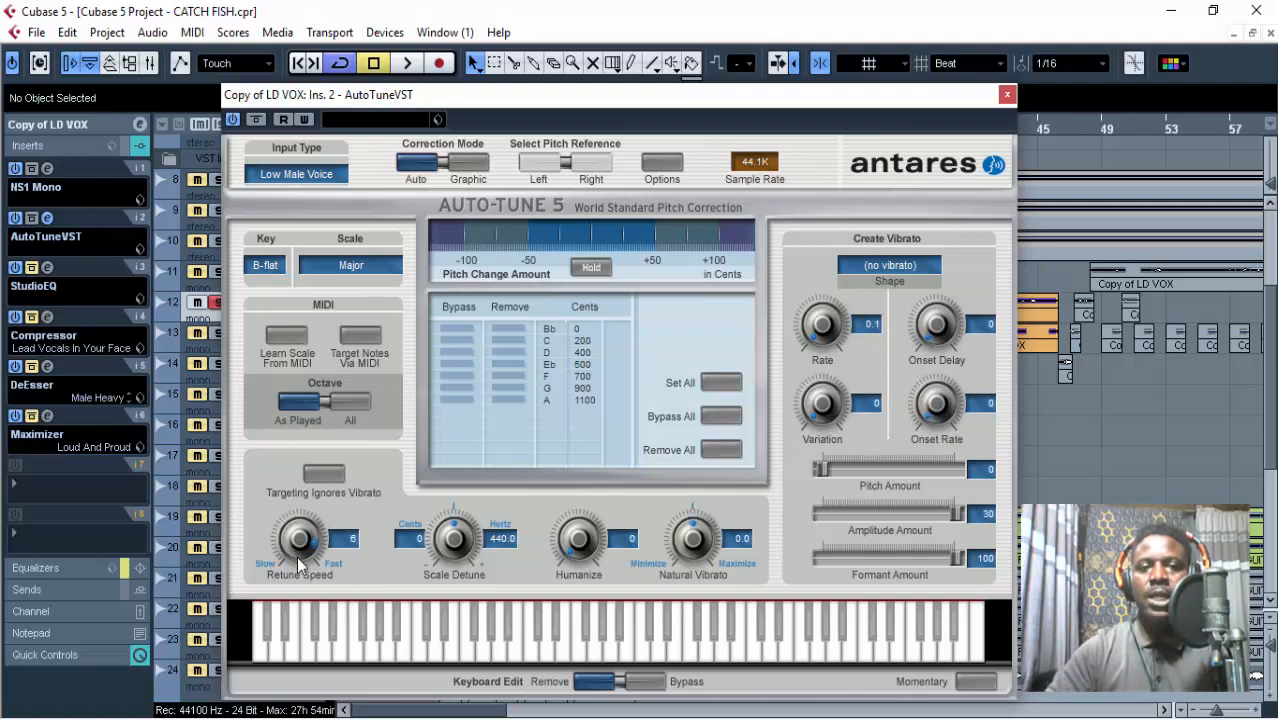
left_click_drag(297, 556, 306, 568)
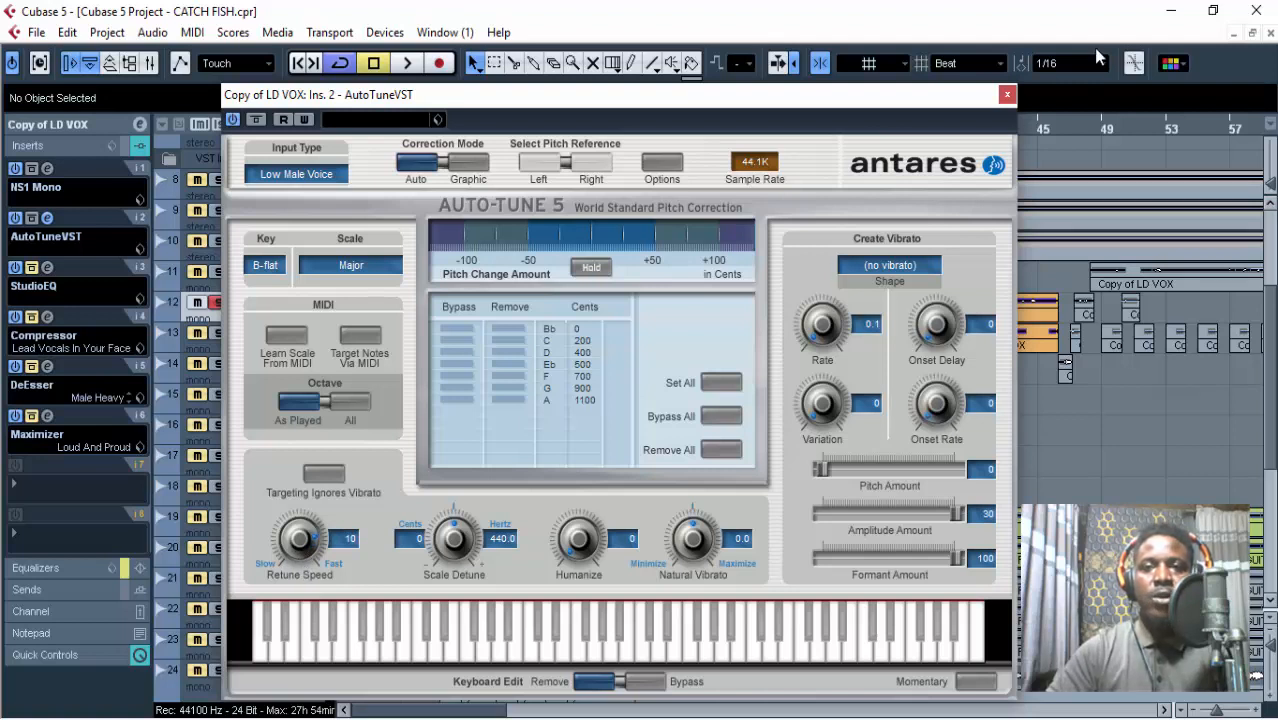
left_click(1007, 95)
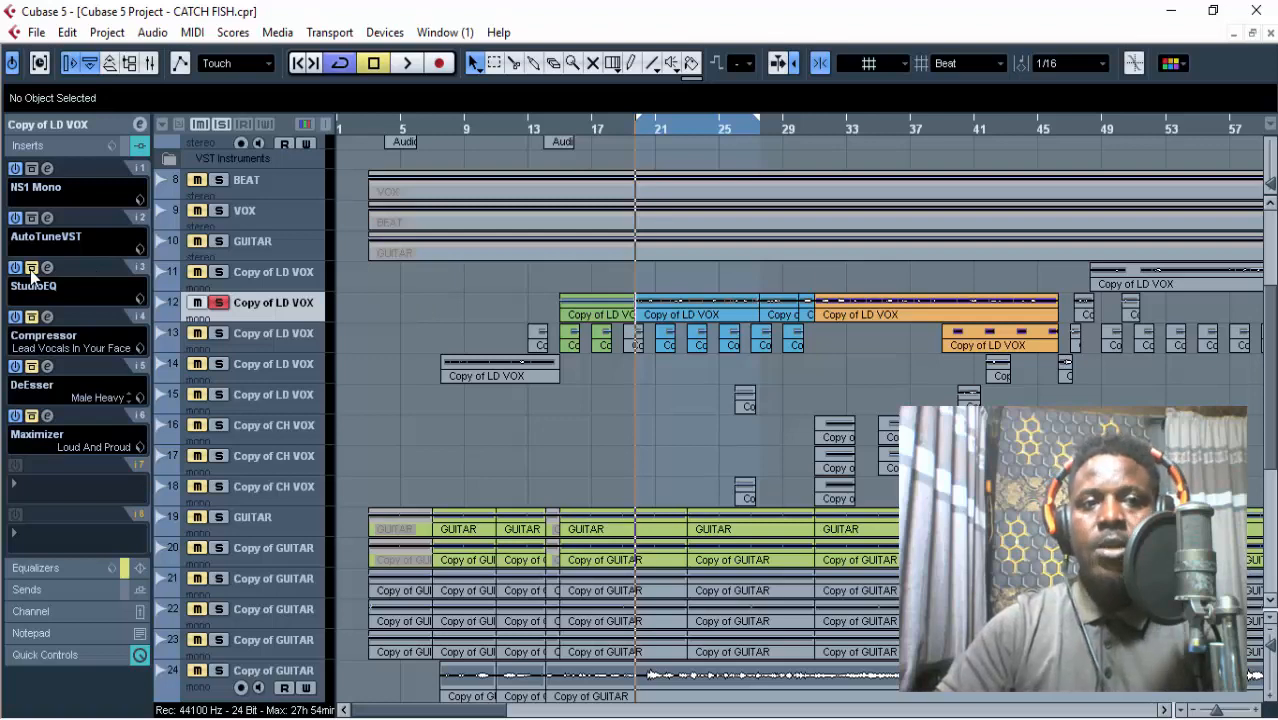
Take StudioEQ in the third insert slot off bypass, examine its four bands and EQ curve, and close its window.
left_click(44, 268)
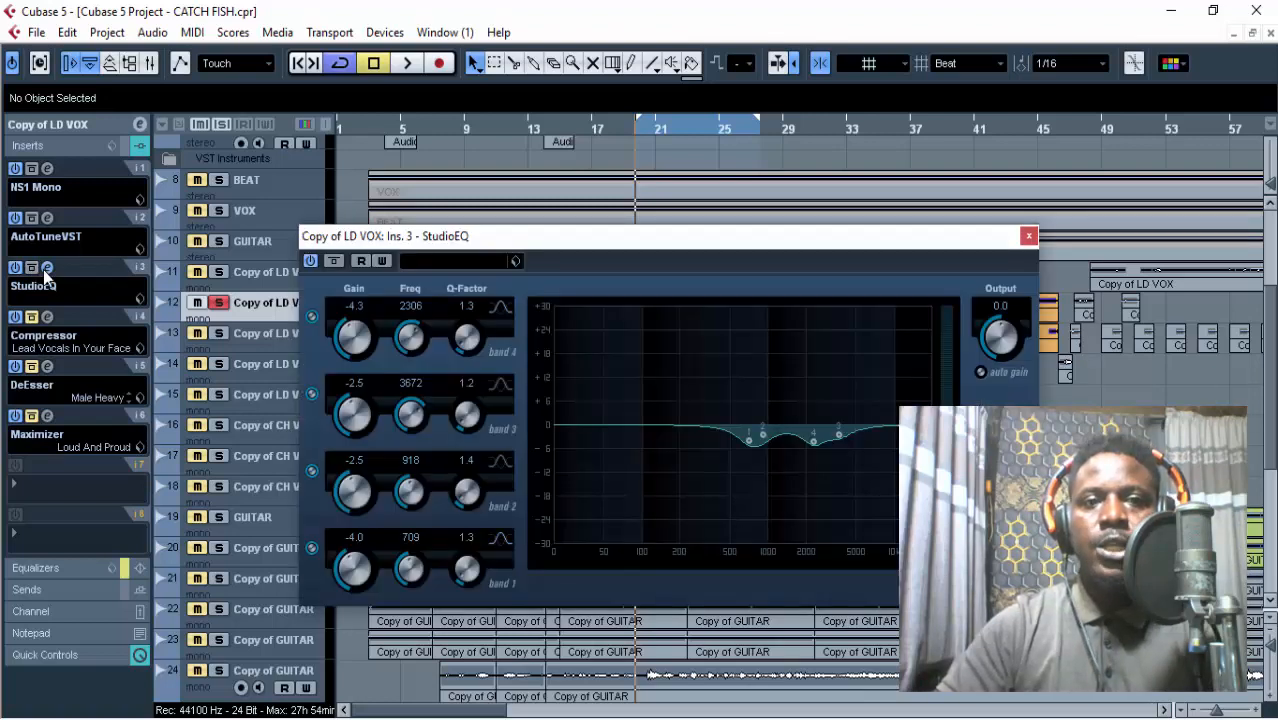
left_click_drag(771, 247, 683, 178)
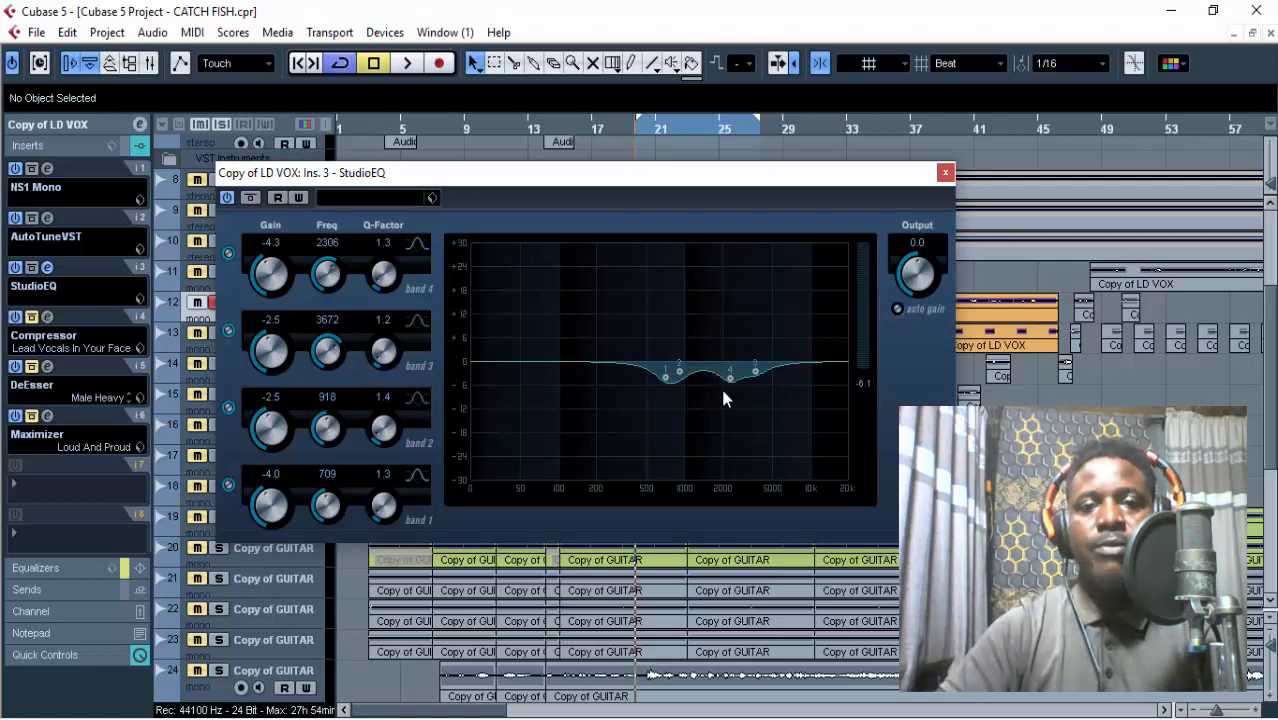
left_click_drag(417, 180, 490, 189)
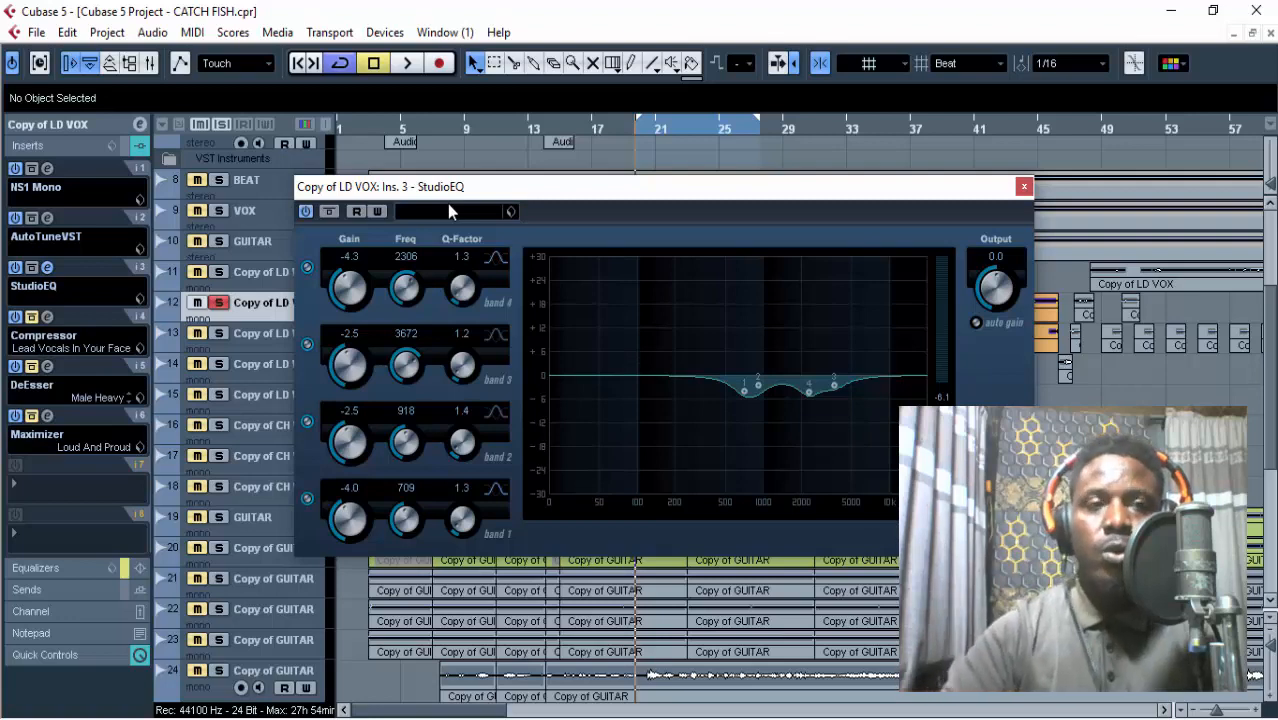
left_click(1028, 192)
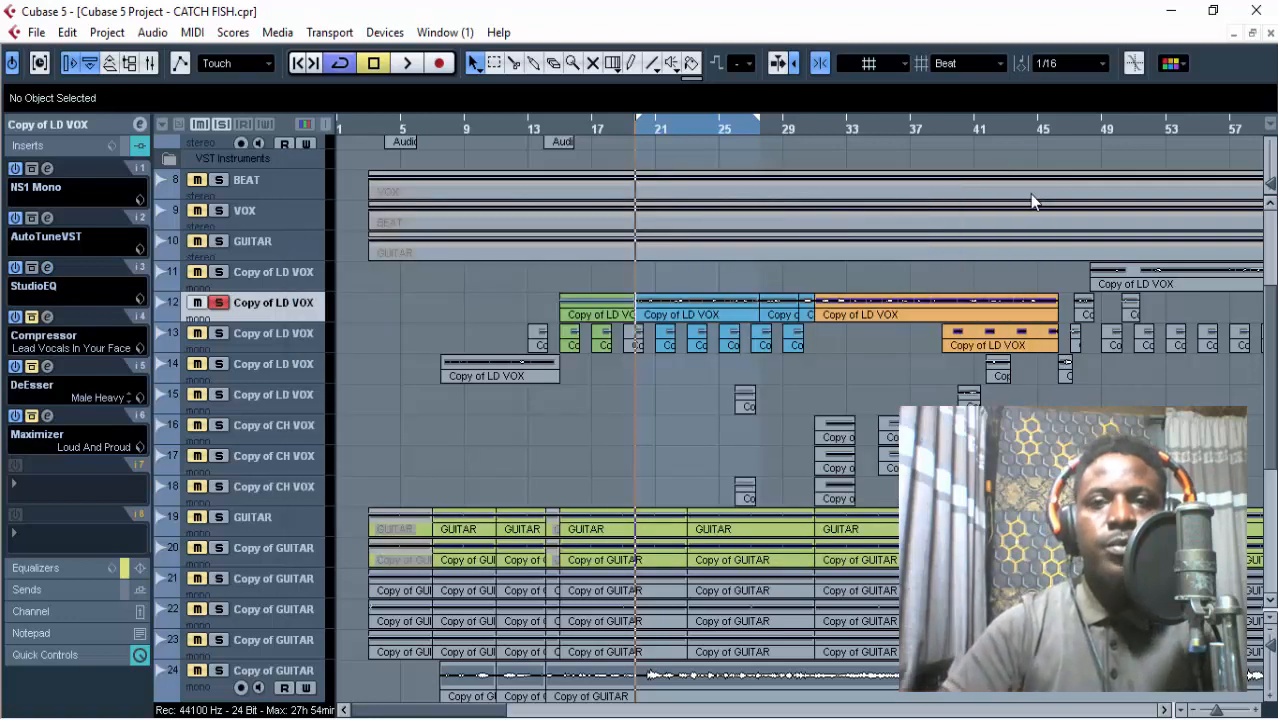
Take the Compressor in the fourth insert slot off bypass, examine its Lead Vocals In Your Face preset settings, and close its window.
left_click(47, 318)
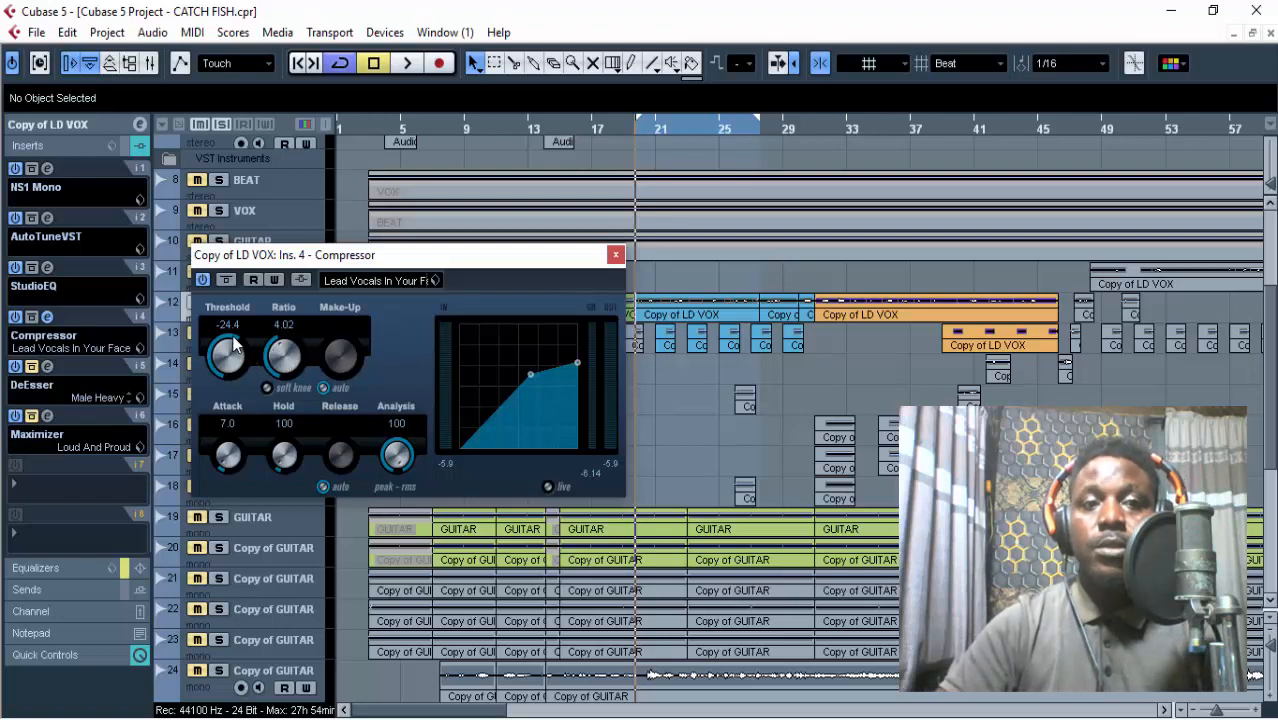
left_click_drag(371, 257, 437, 240)
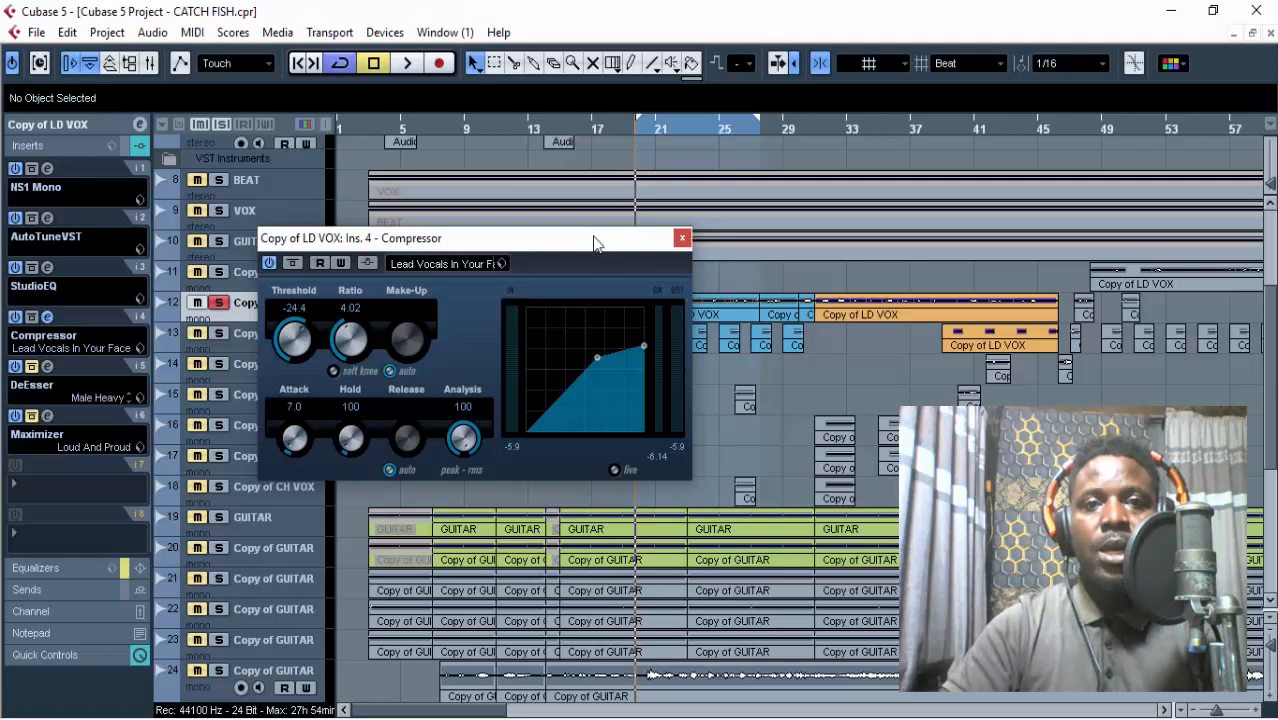
left_click_drag(595, 241, 605, 249)
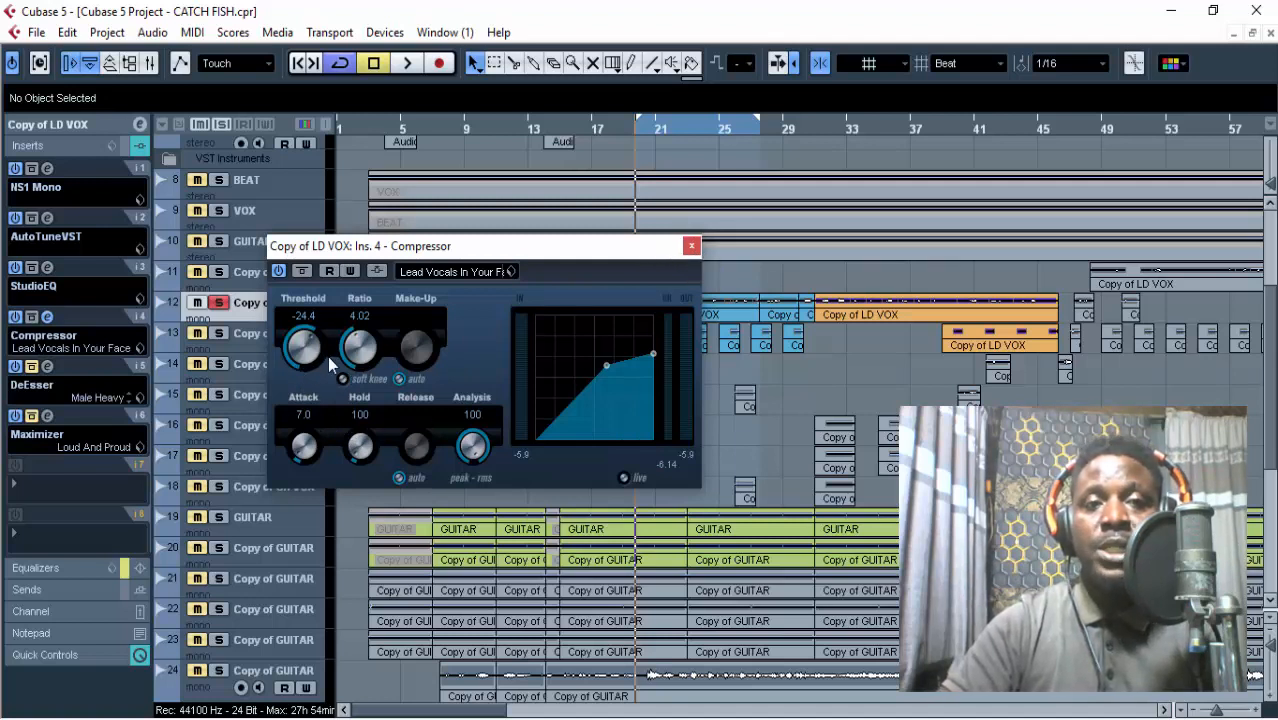
left_click(690, 246)
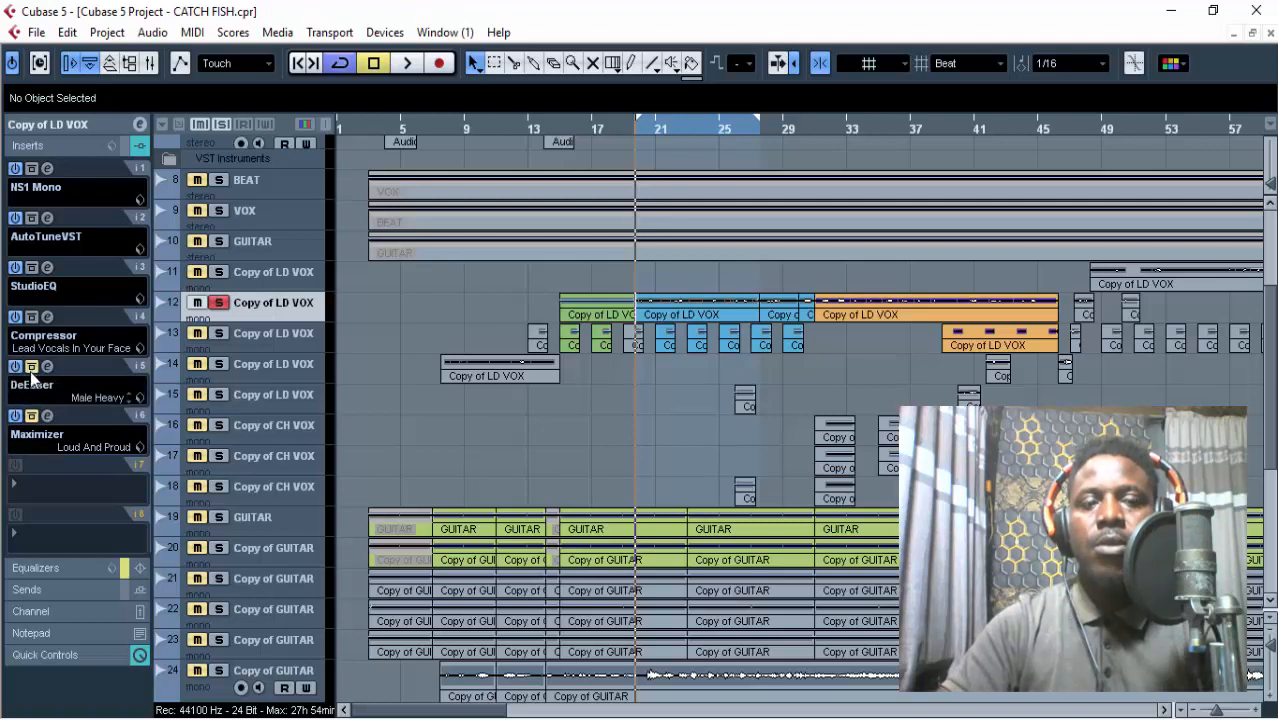
Play the looped lead vocal through the first four inserts, and replay the phrase from bar 25.
key("space")
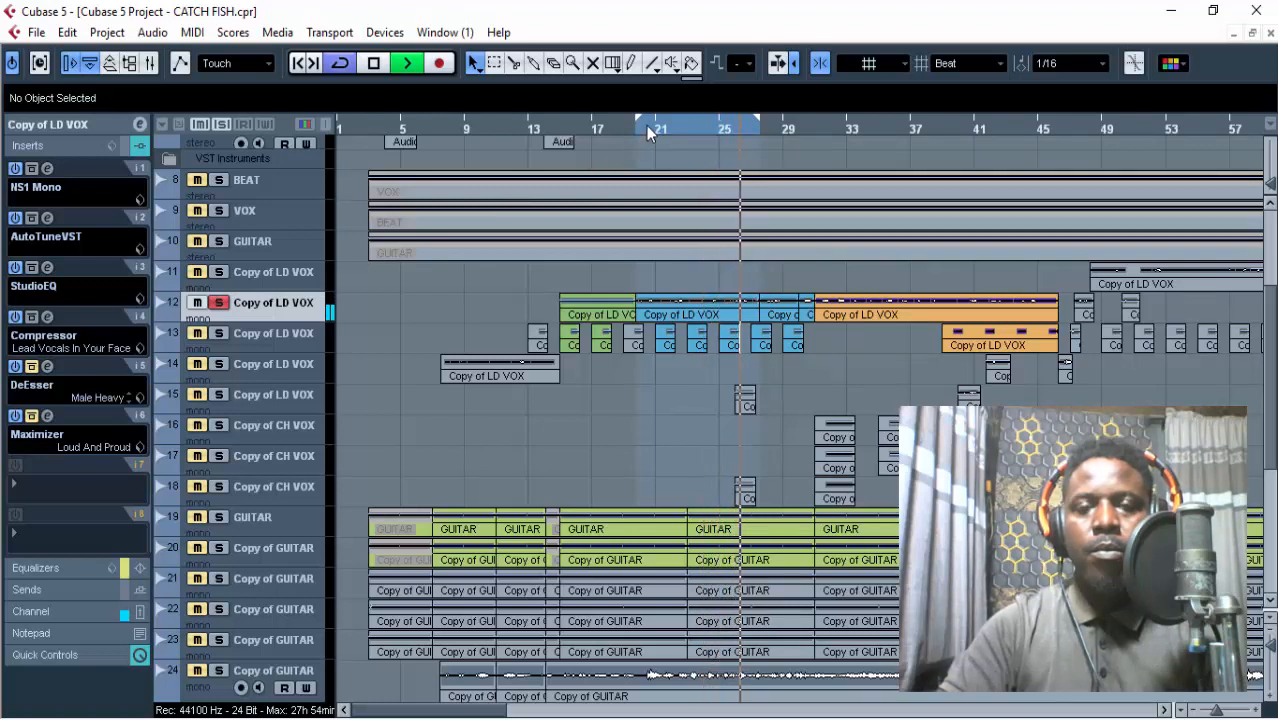
key("space")
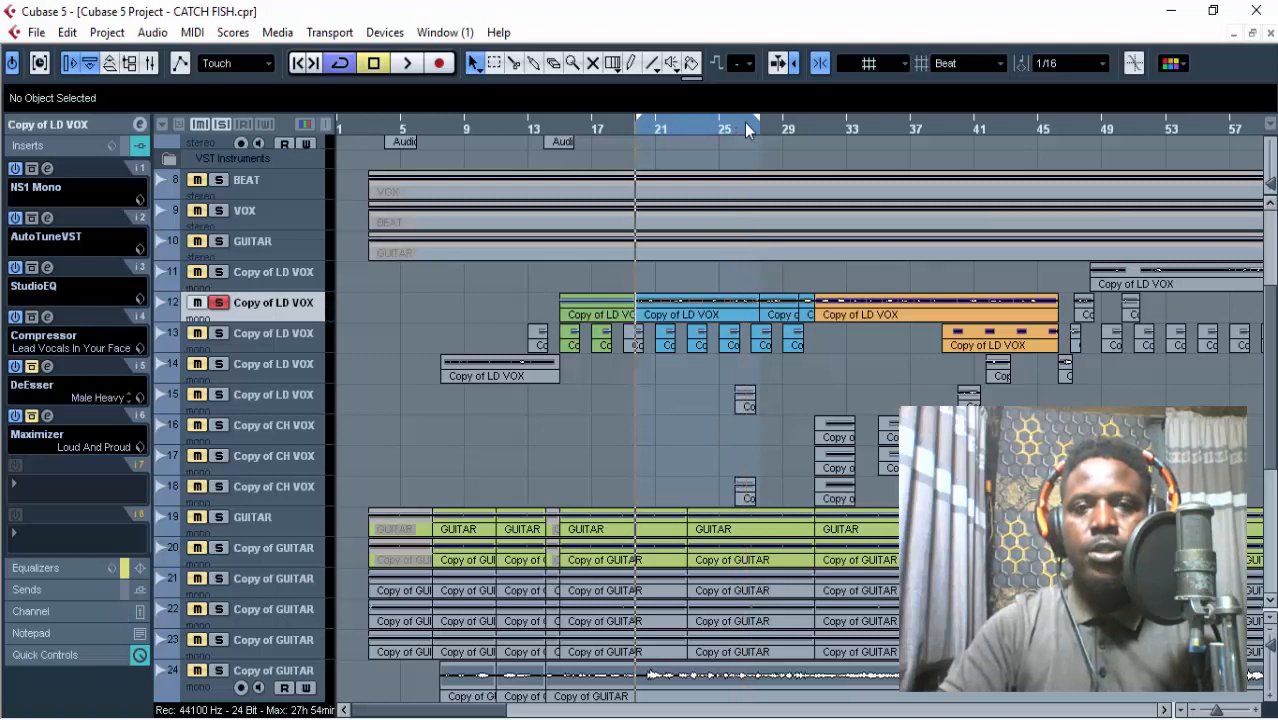
left_click(726, 128)
key("space")
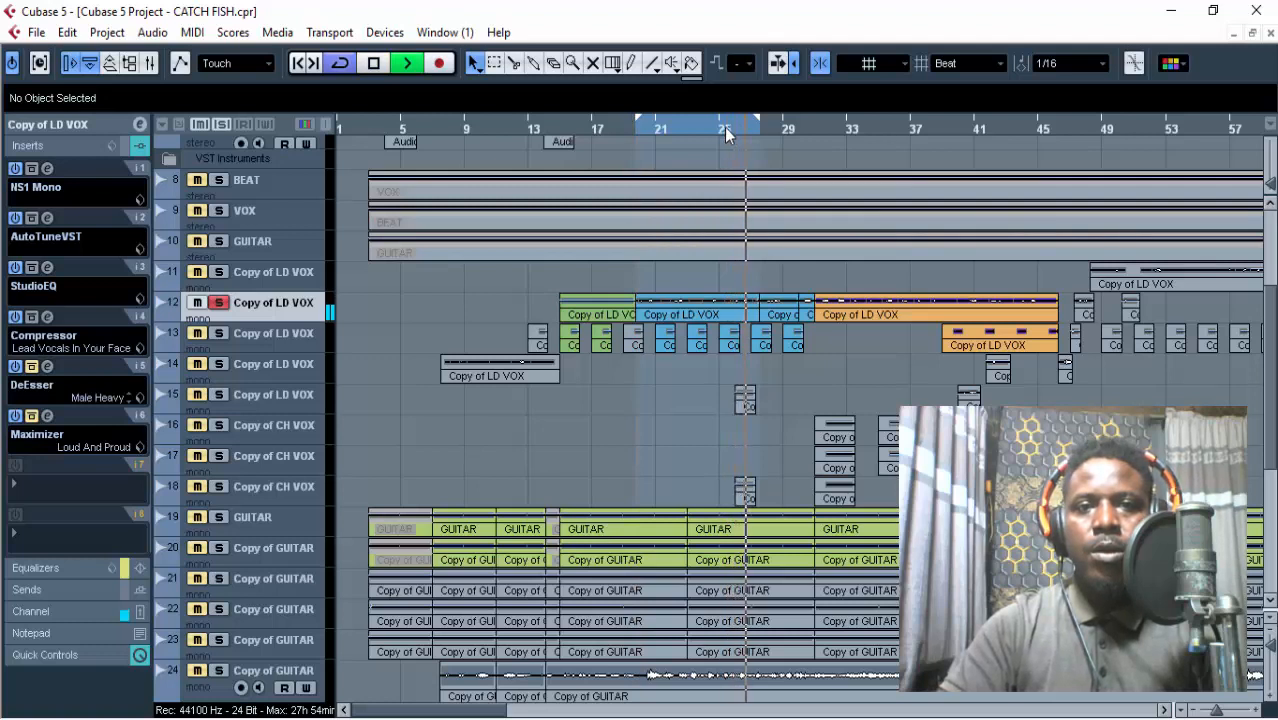
key("space")
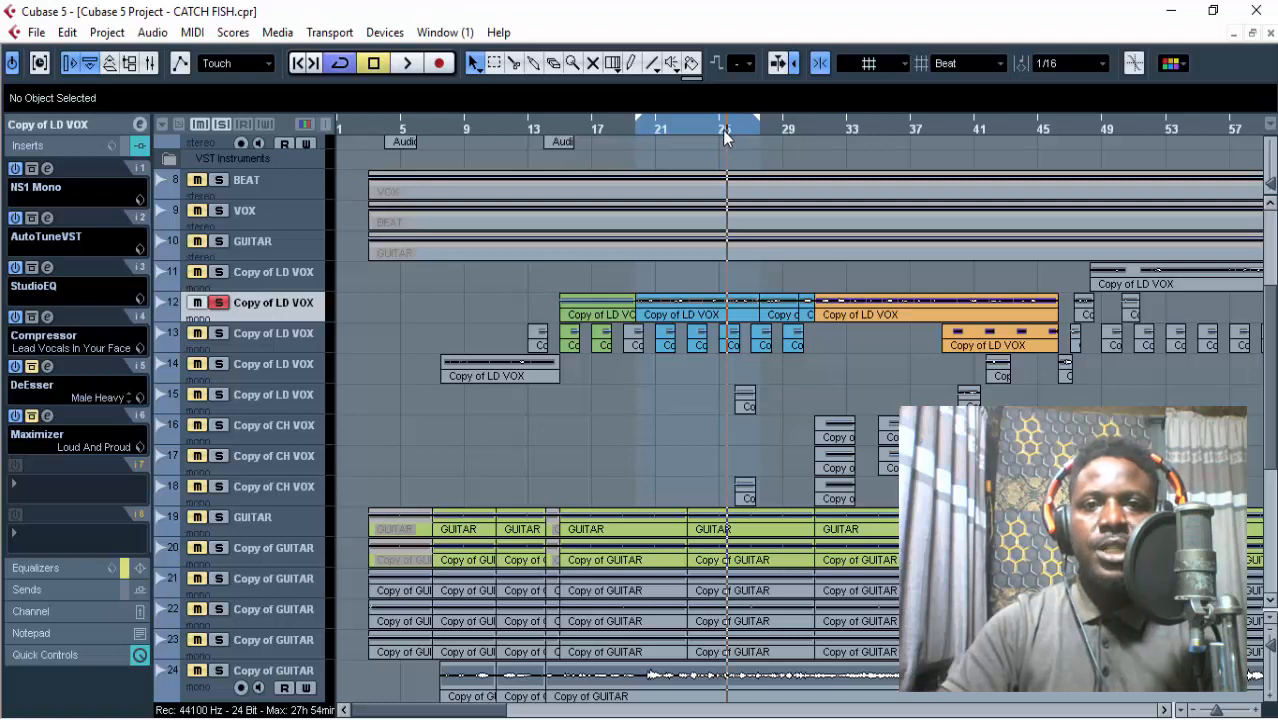
key("space")
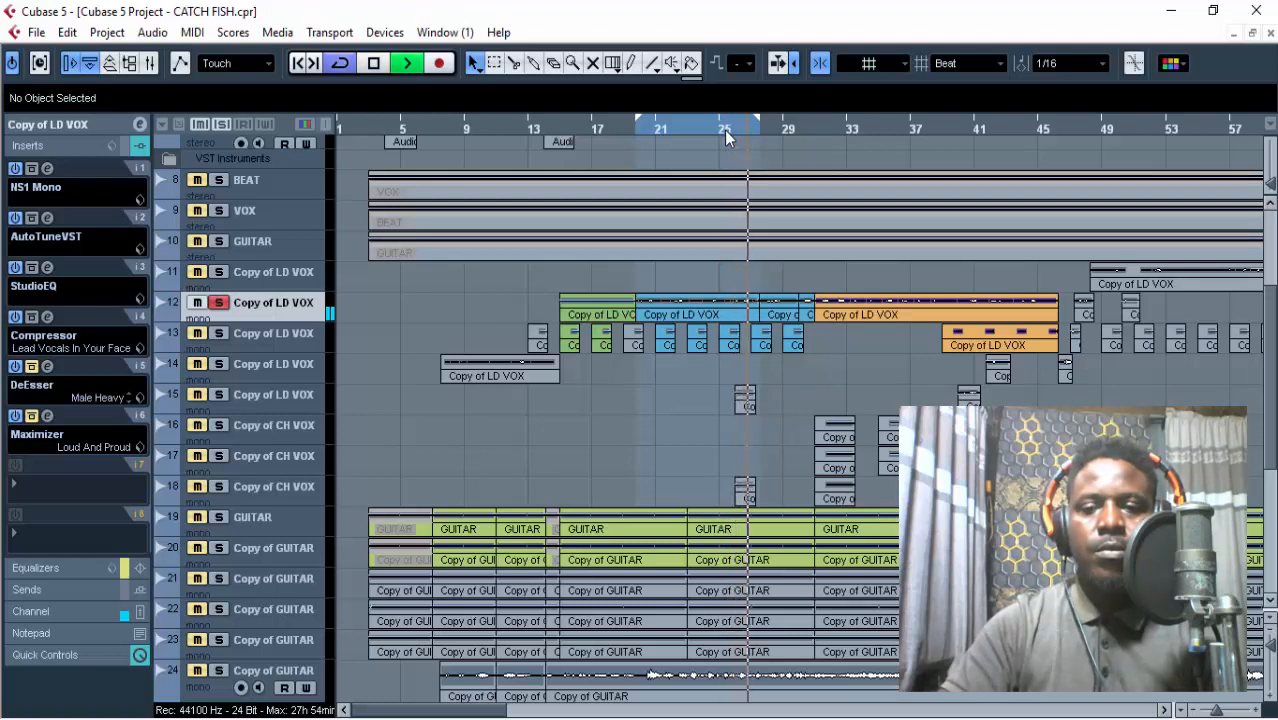
key("space")
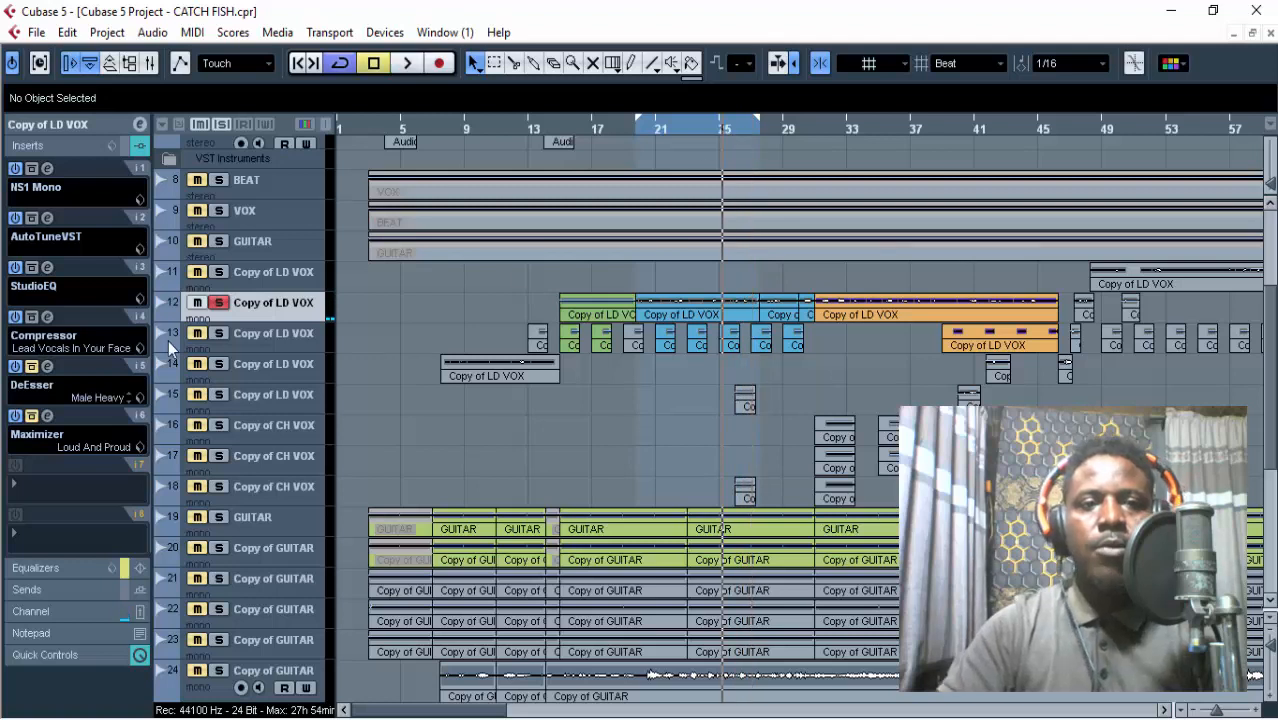
Take the DeEsser in the fifth insert slot off bypass and audition the lead vocal phrase from bar 25.
left_click(33, 367)
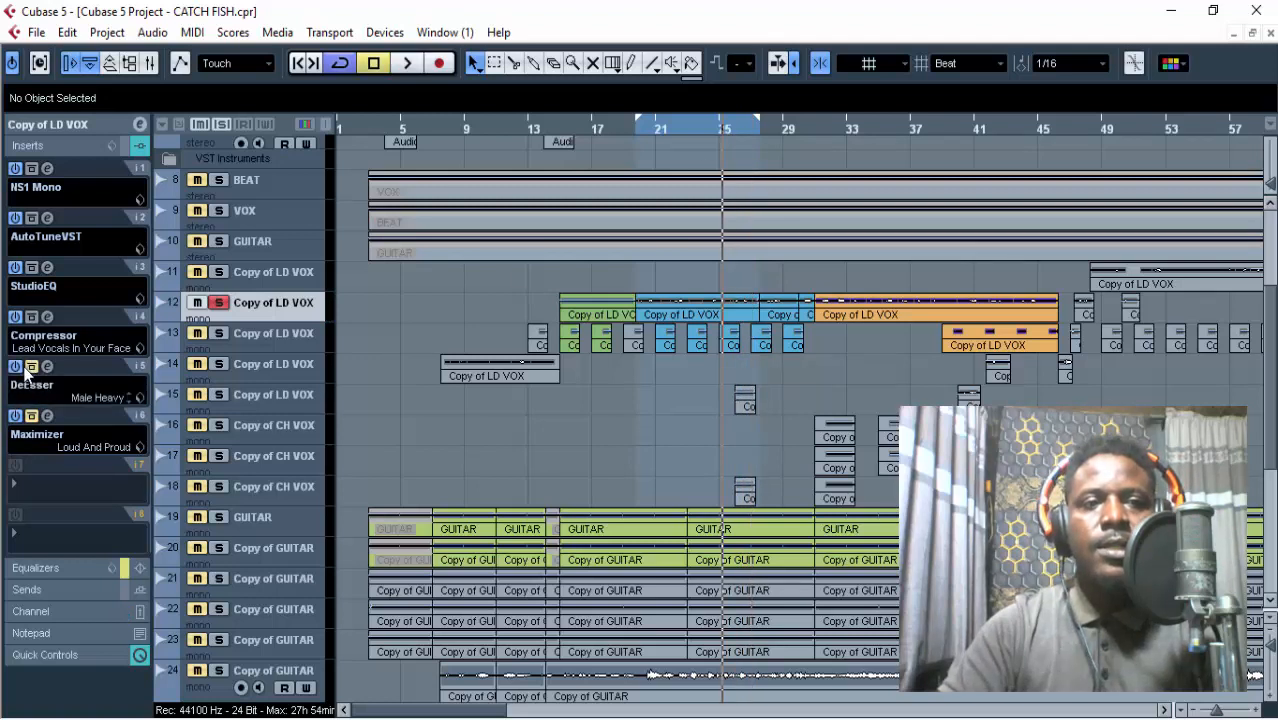
left_click(32, 366)
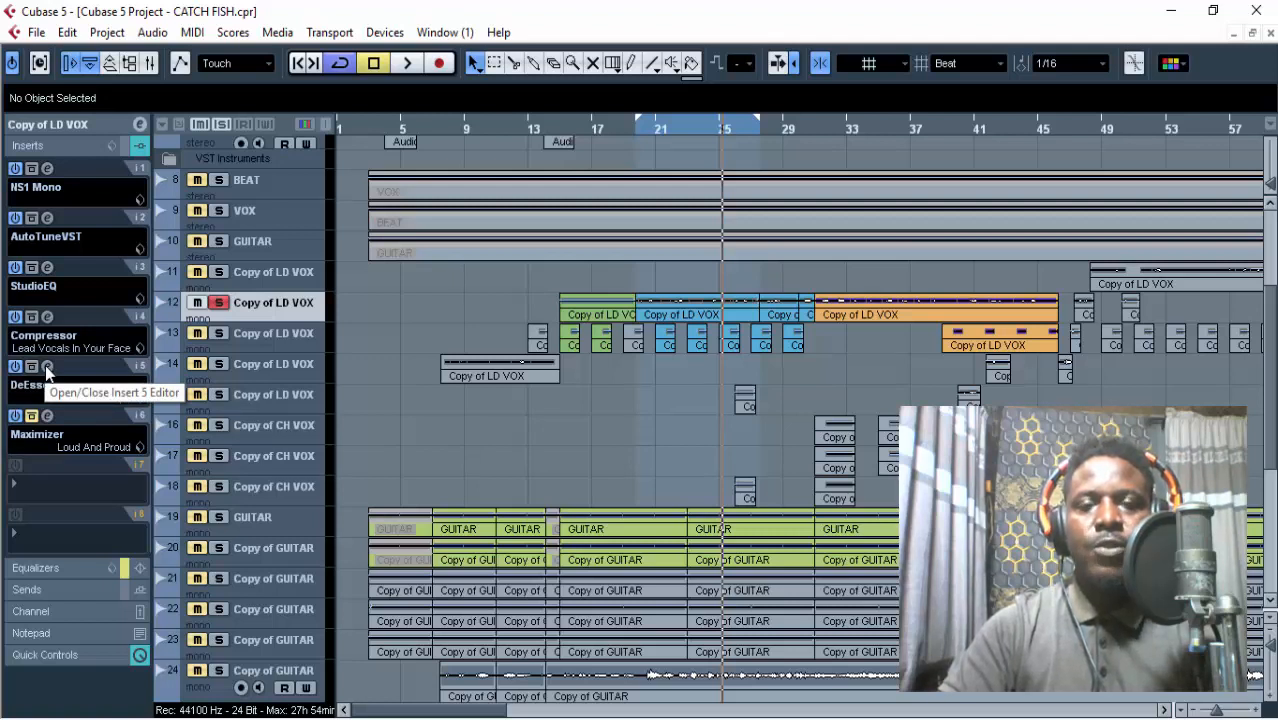
key("space")
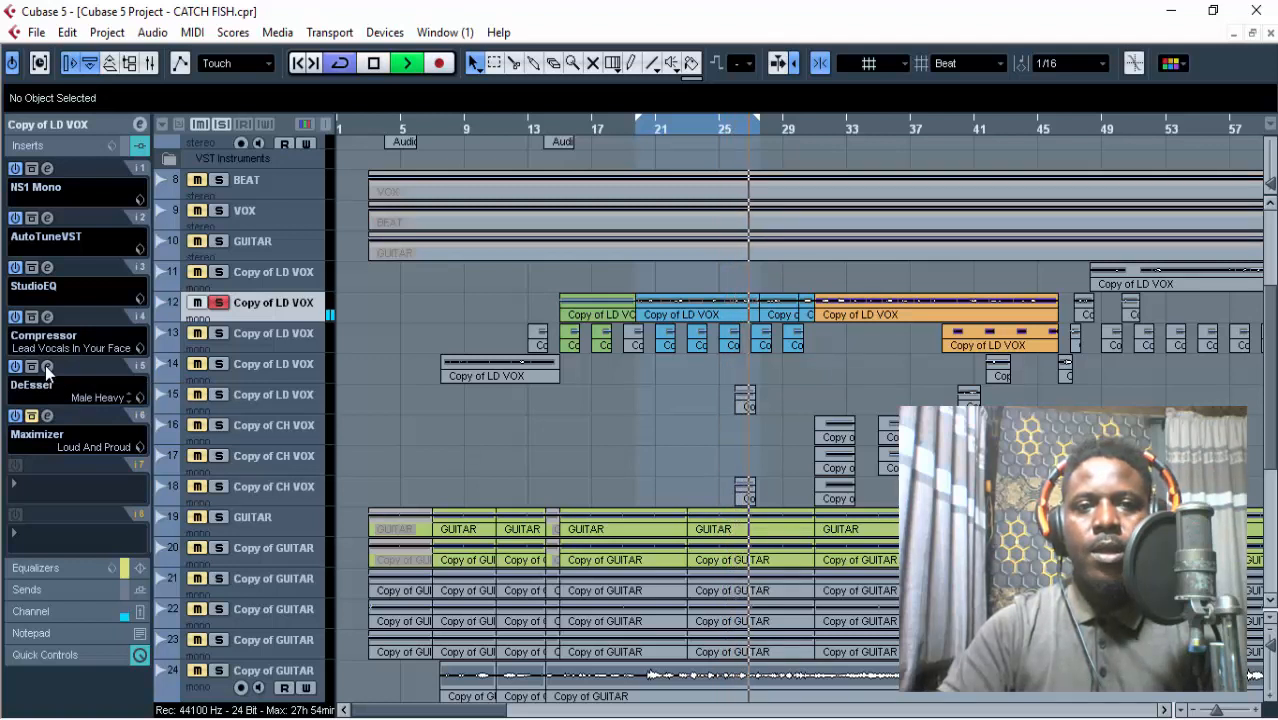
key("space")
key("space")
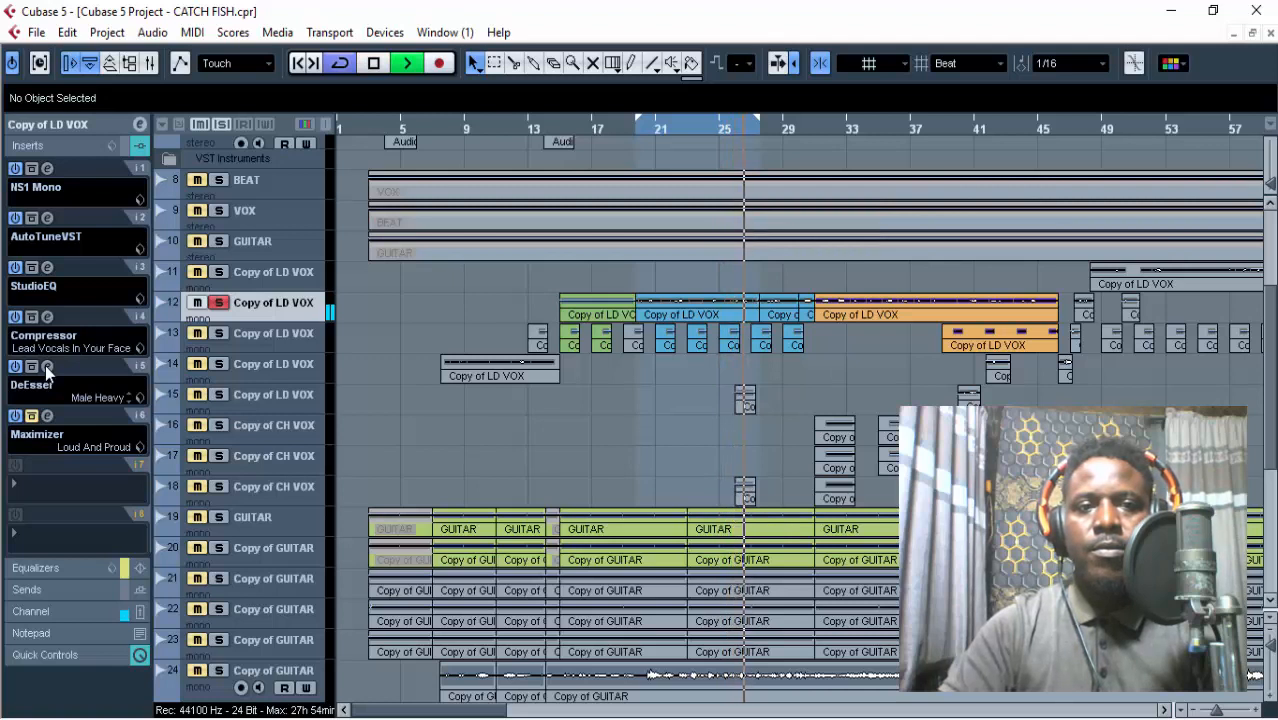
key("space")
Compare the phrase from bar 25 with the DeEsser bypassed and active, leaving the DeEsser active.
left_click(31, 369)
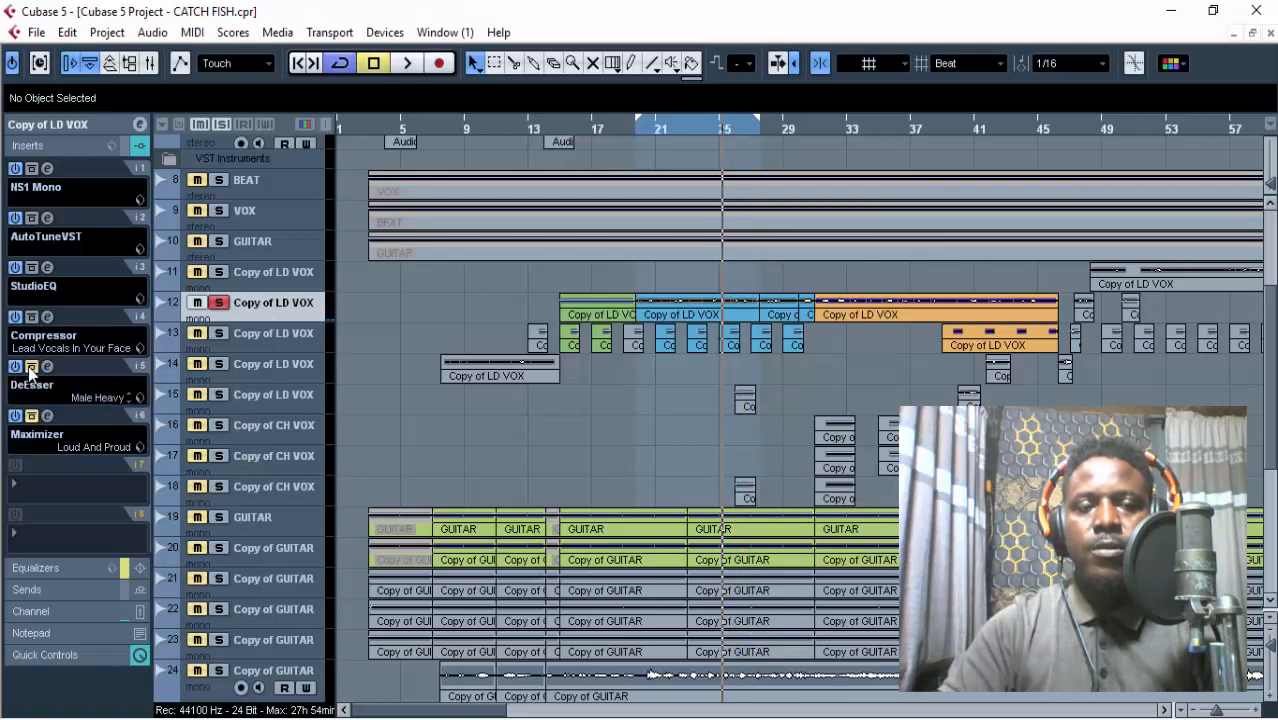
key("space")
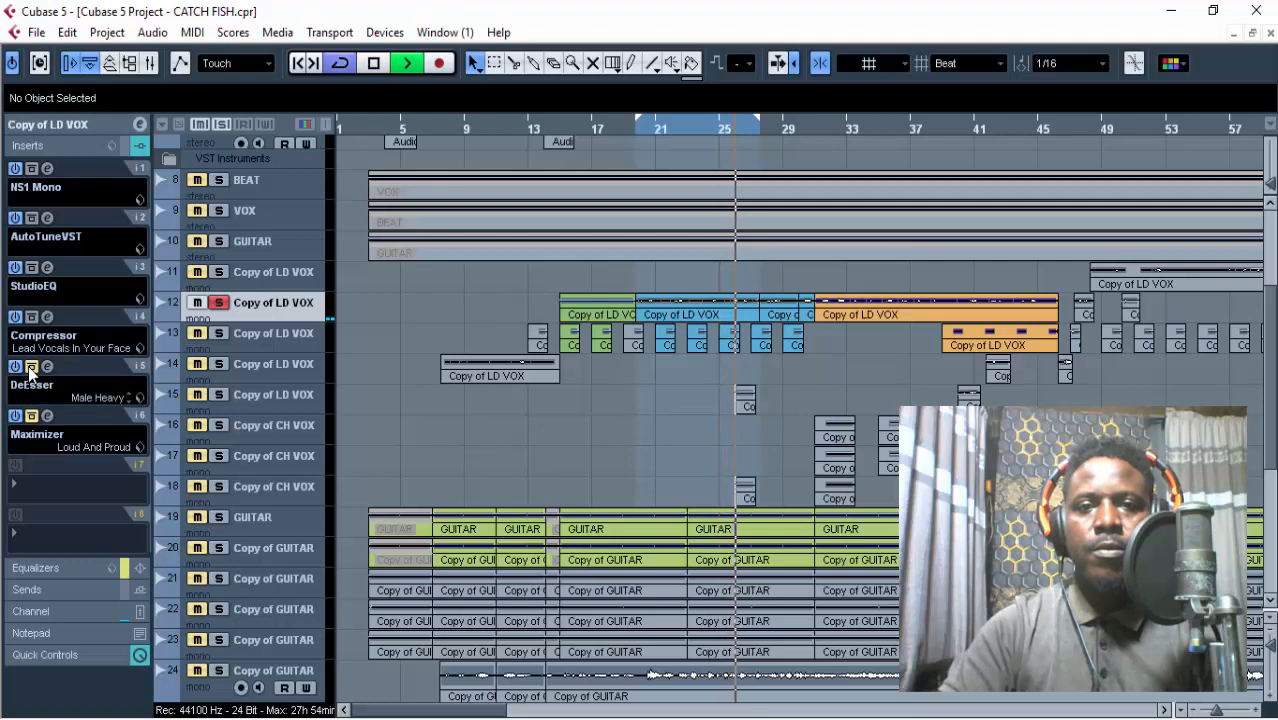
key("space")
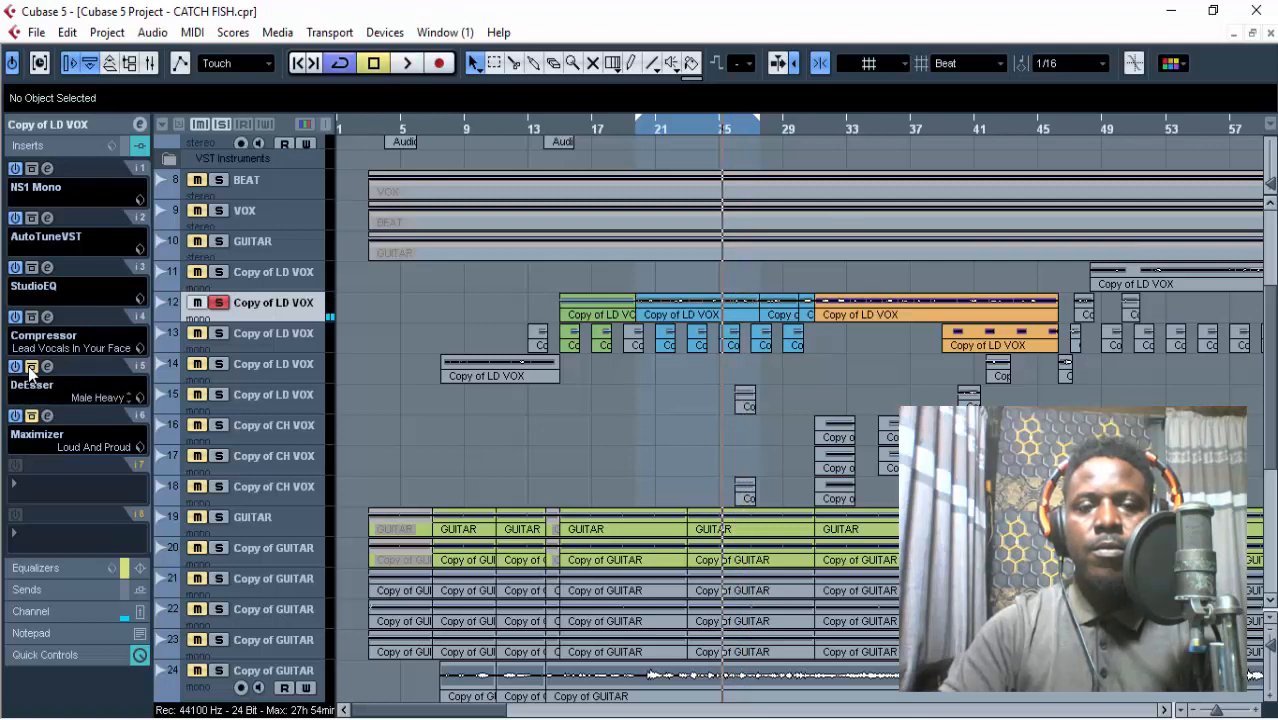
key("space")
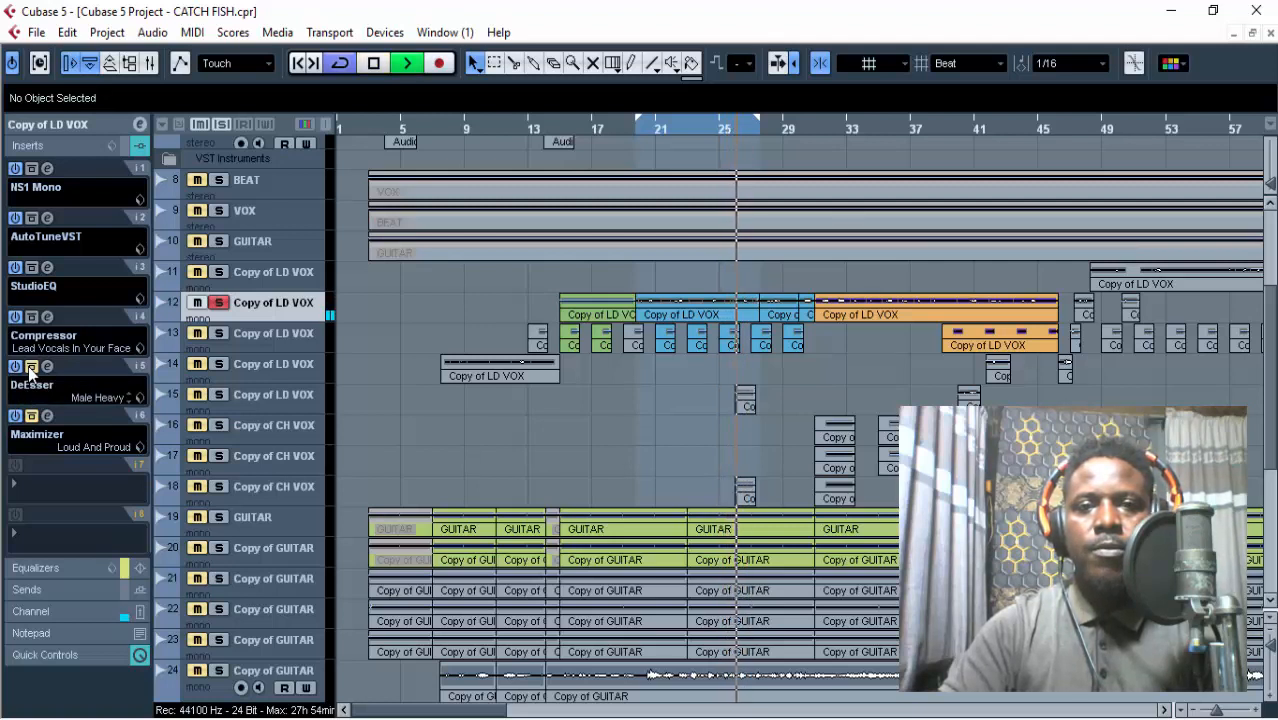
key("space")
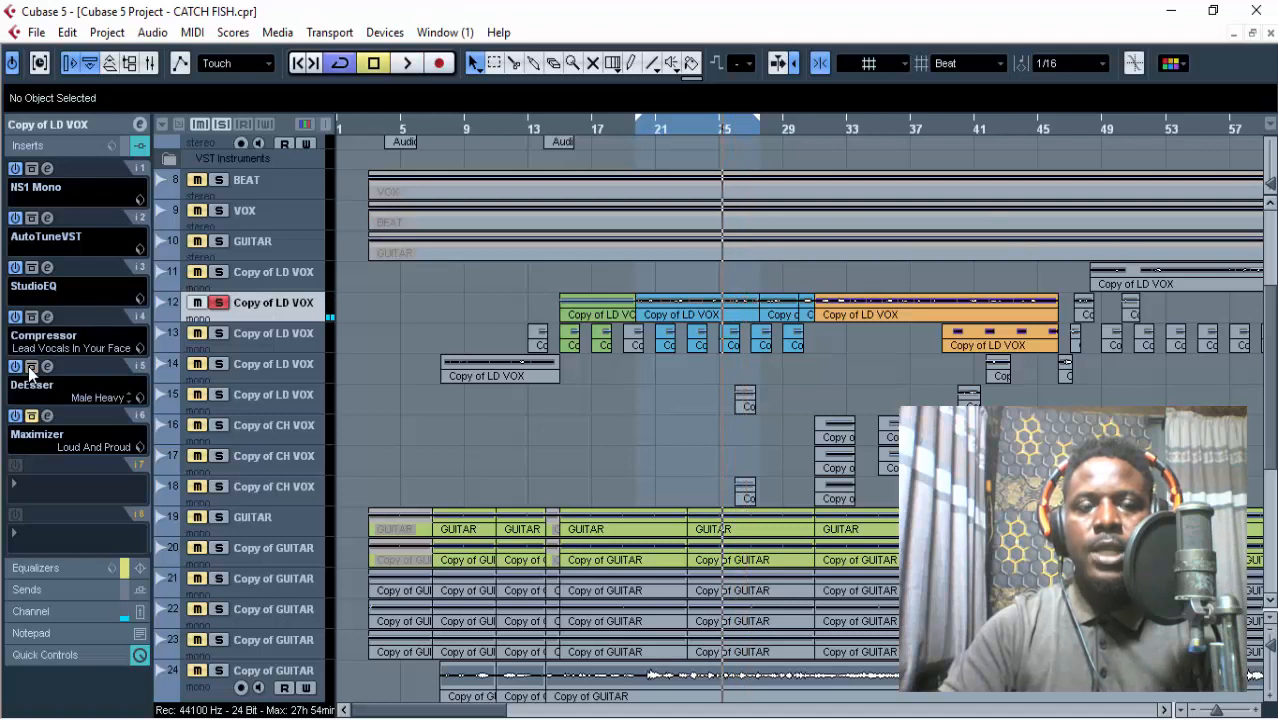
key("space")
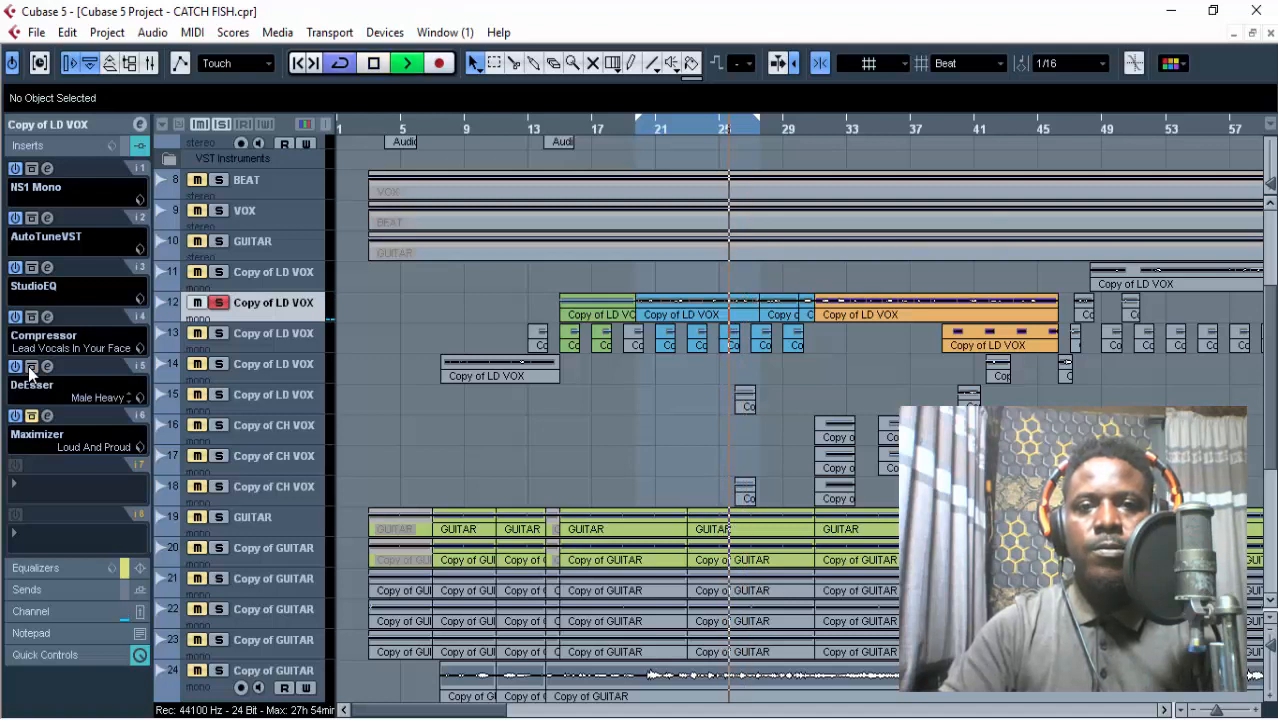
key("space")
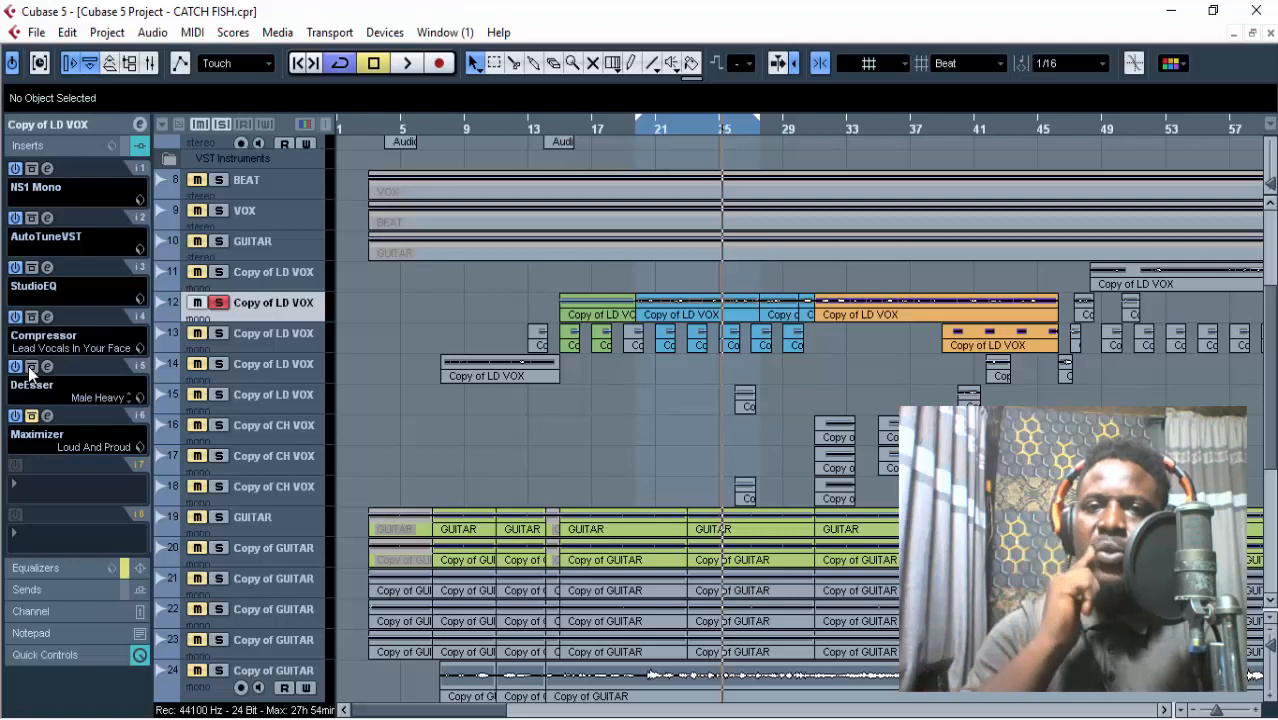
Examine the Maximizer's Loud And Proud settings, take it off bypass, and play the lead vocal from the start of the loop.
left_click(47, 417)
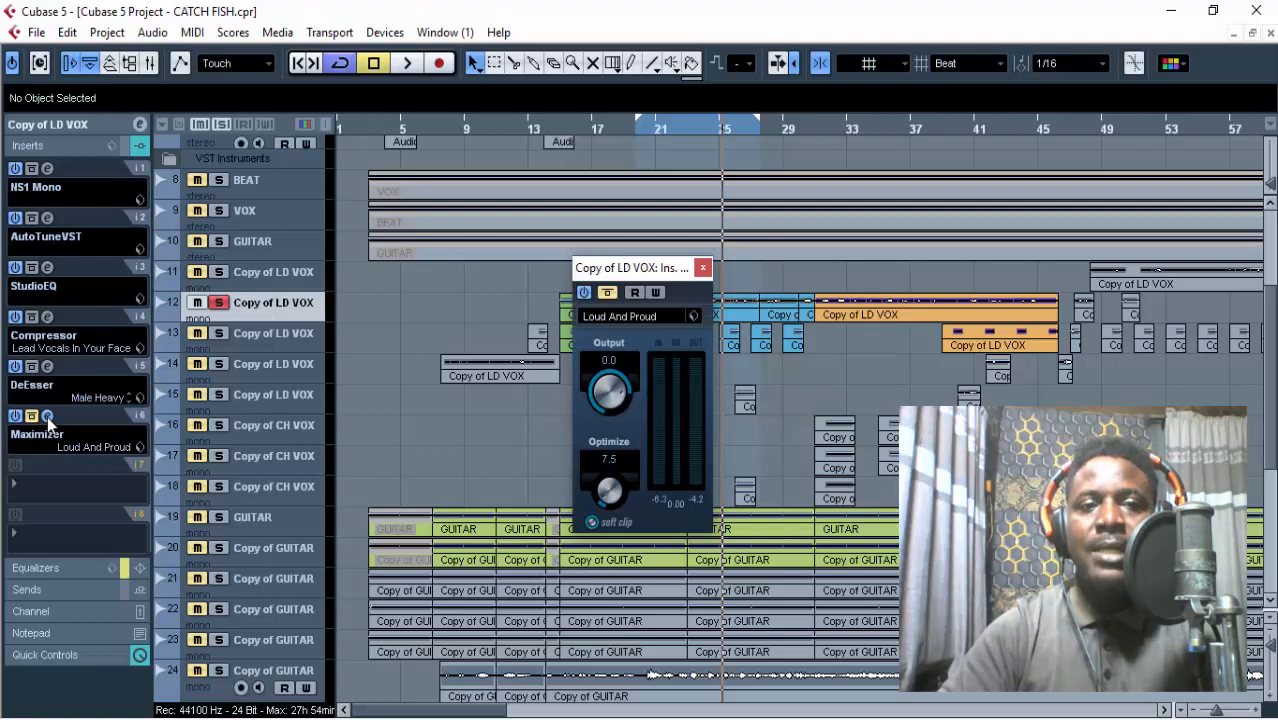
left_click(47, 417)
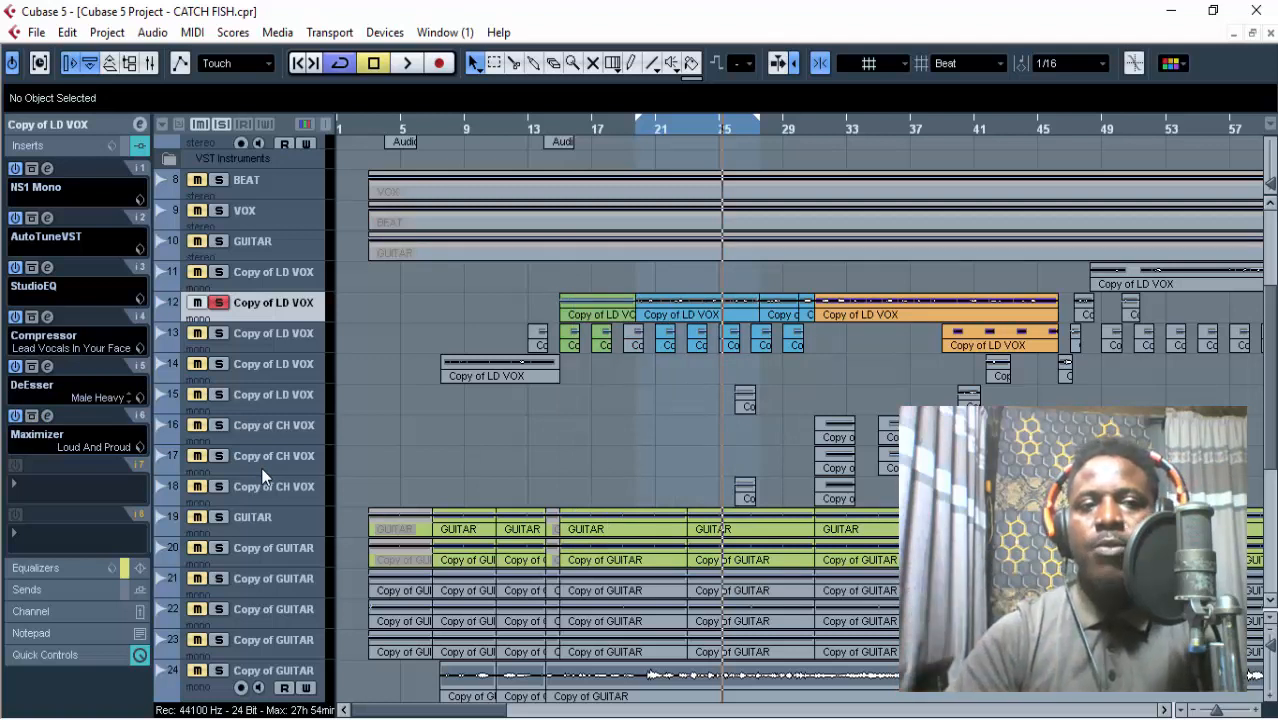
left_click(639, 134)
key("space")
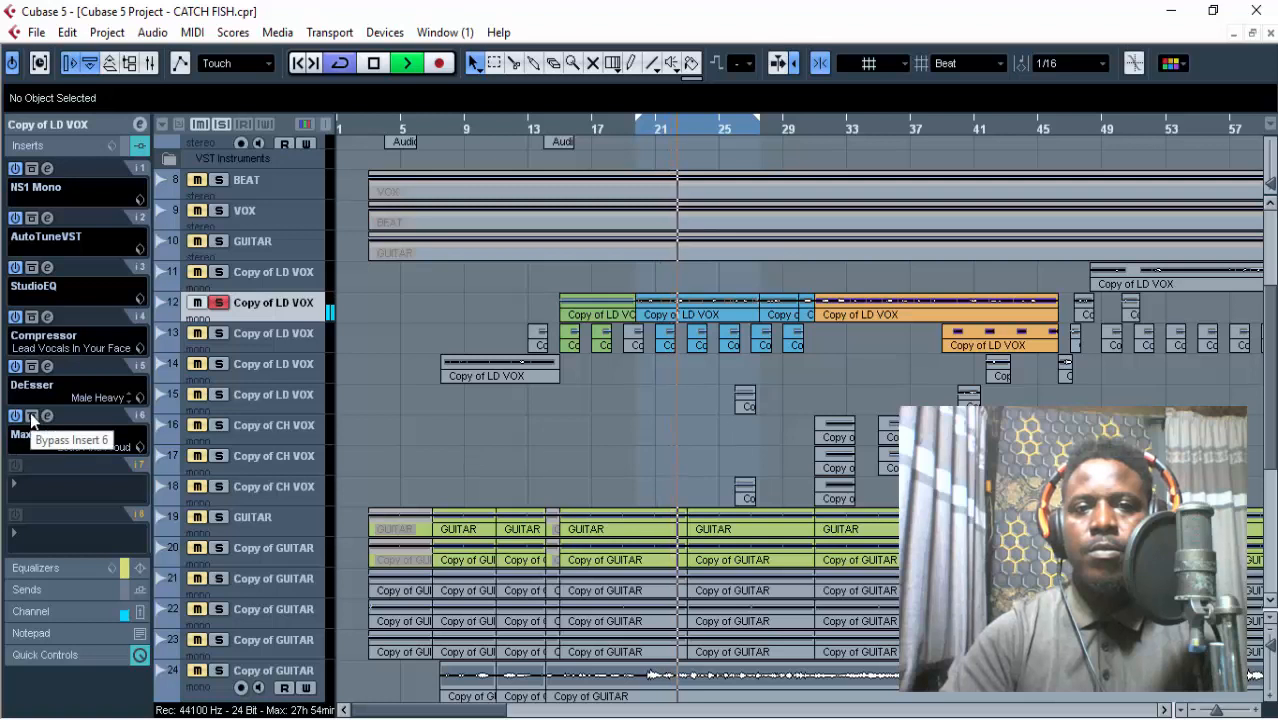
key("space")
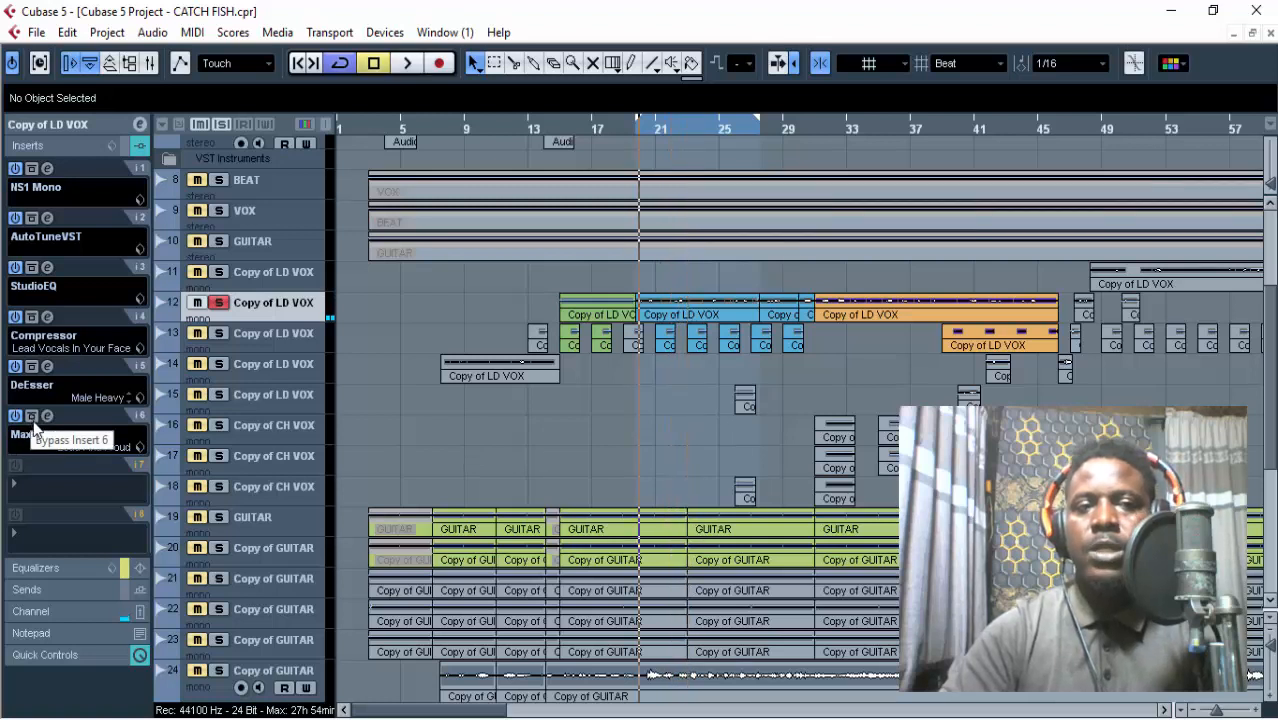
Compare the looped lead vocal with the Maximizer bypassed and active, leaving the Maximizer active.
key("space")
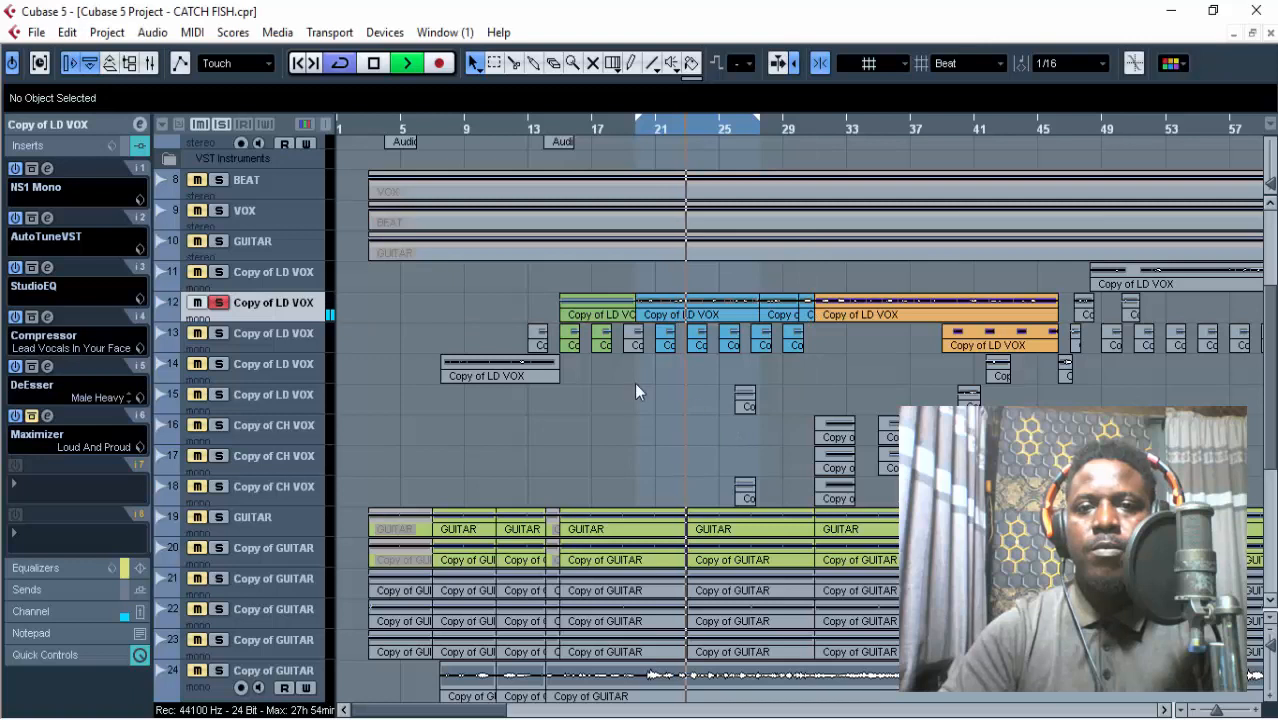
key("space")
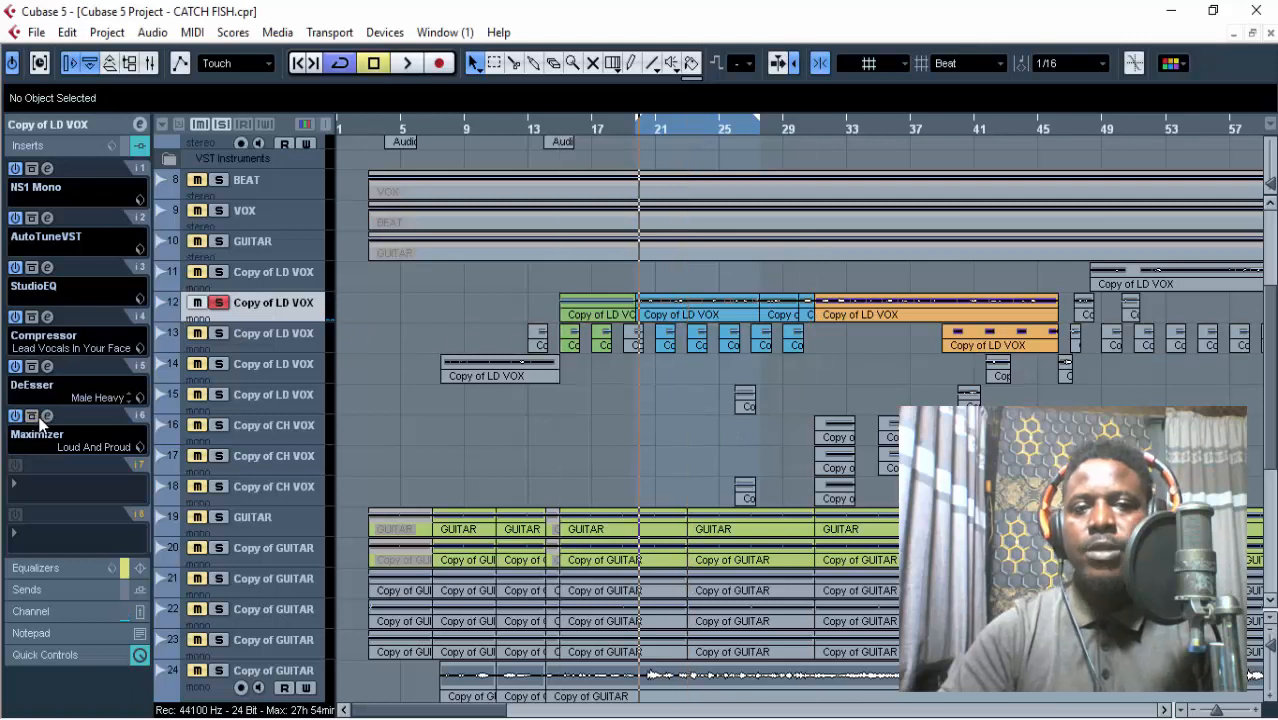
key("space")
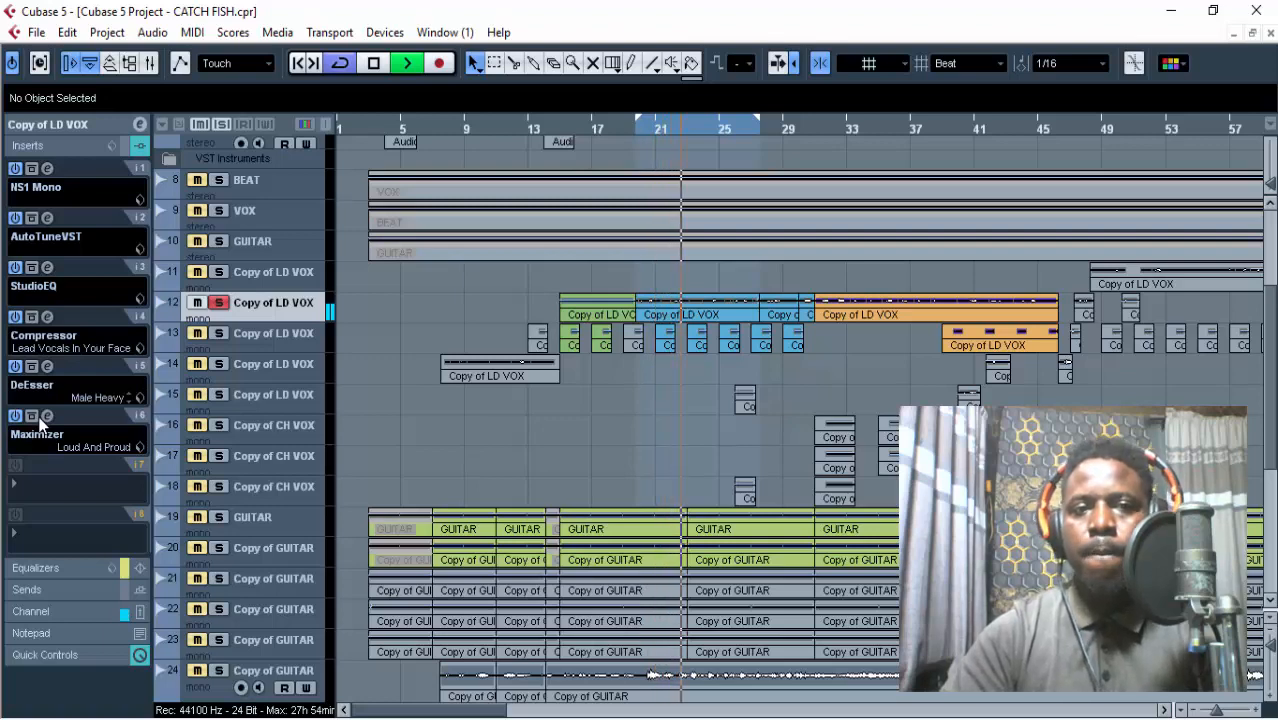
key("space")
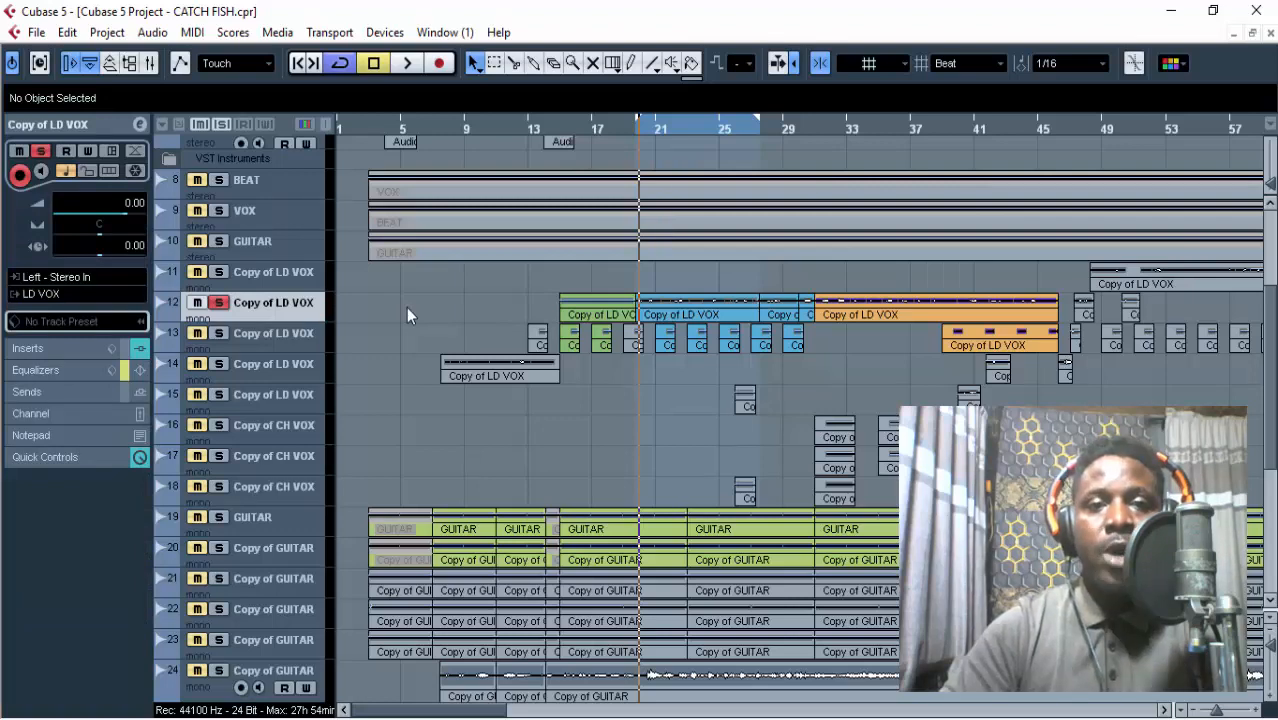
Select the LD VOX group track, open its channel settings to examine its inserts, equalizers and sends, and reposition the window.
scroll(406, 315, "down", 3)
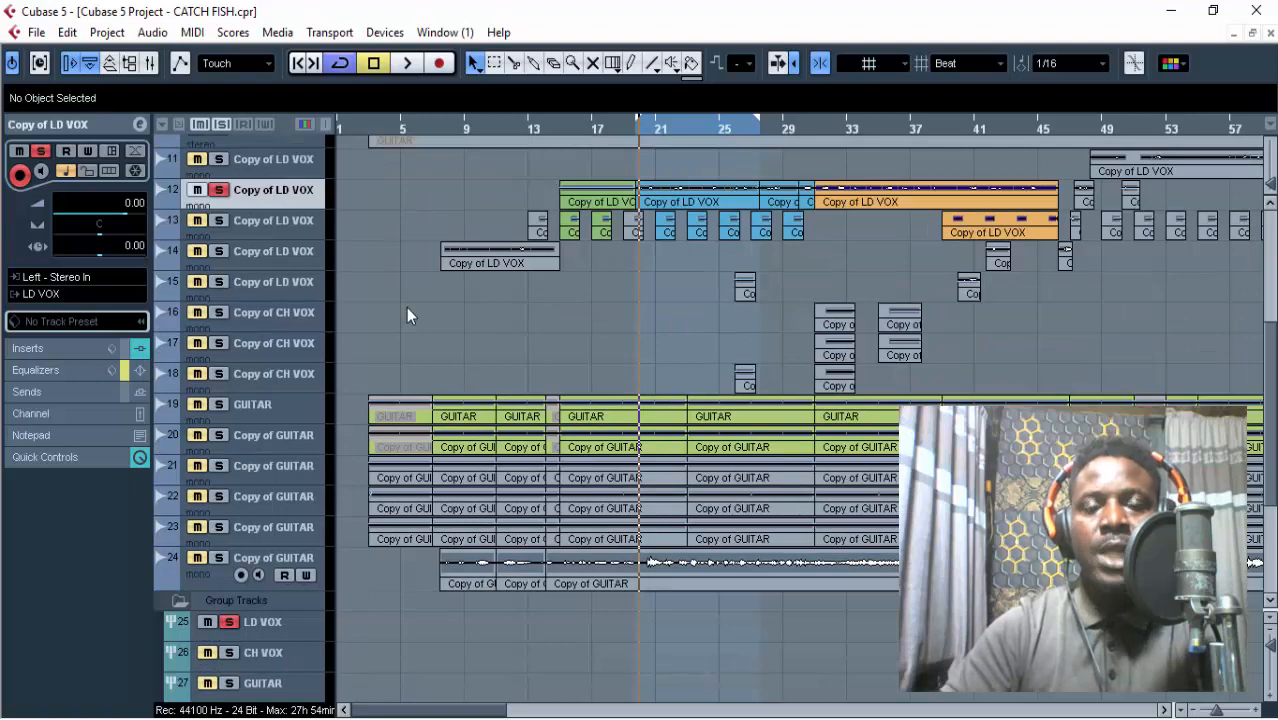
scroll(406, 316, "down", 3)
left_click(308, 509)
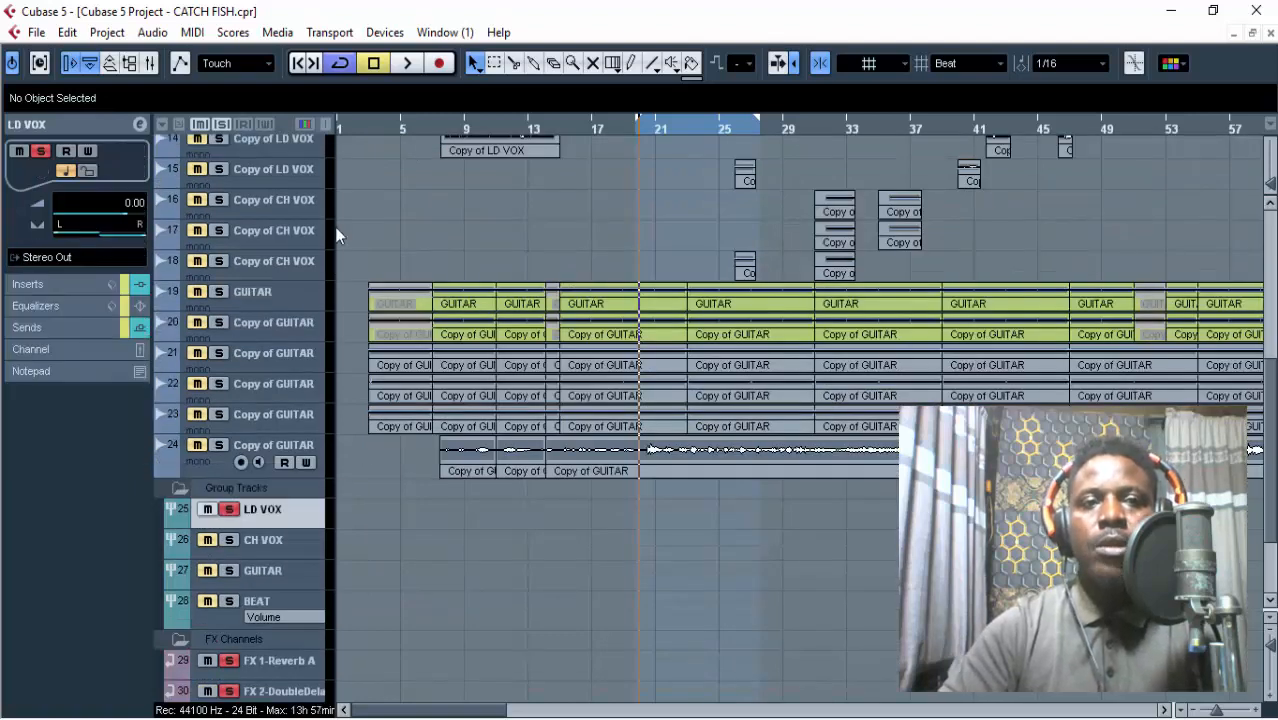
scroll(356, 218, "up", 8)
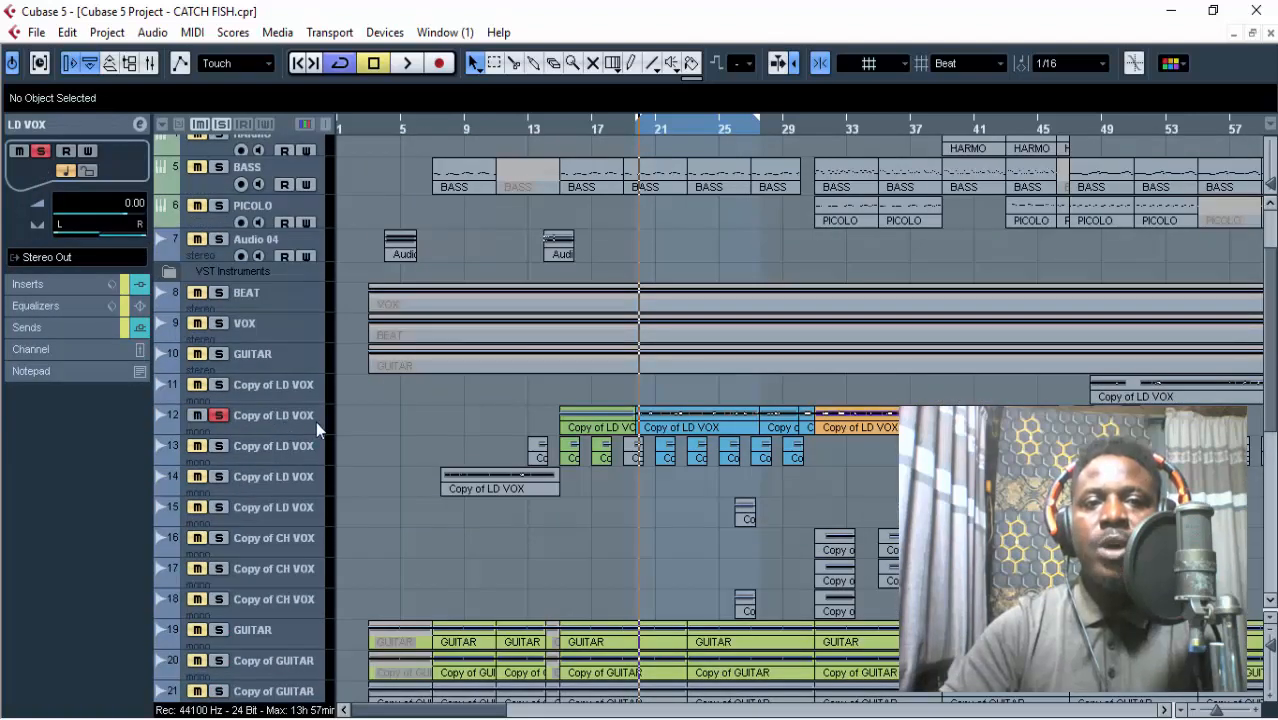
scroll(349, 412, "down", 8)
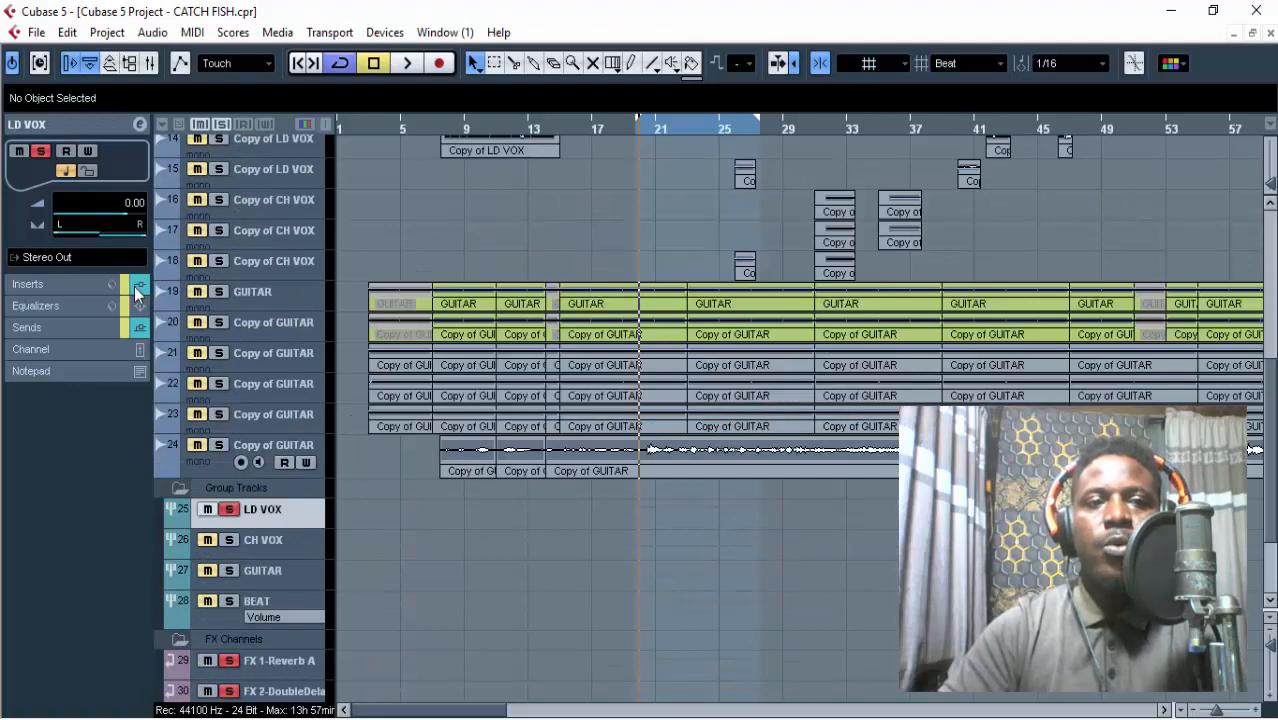
left_click(139, 124)
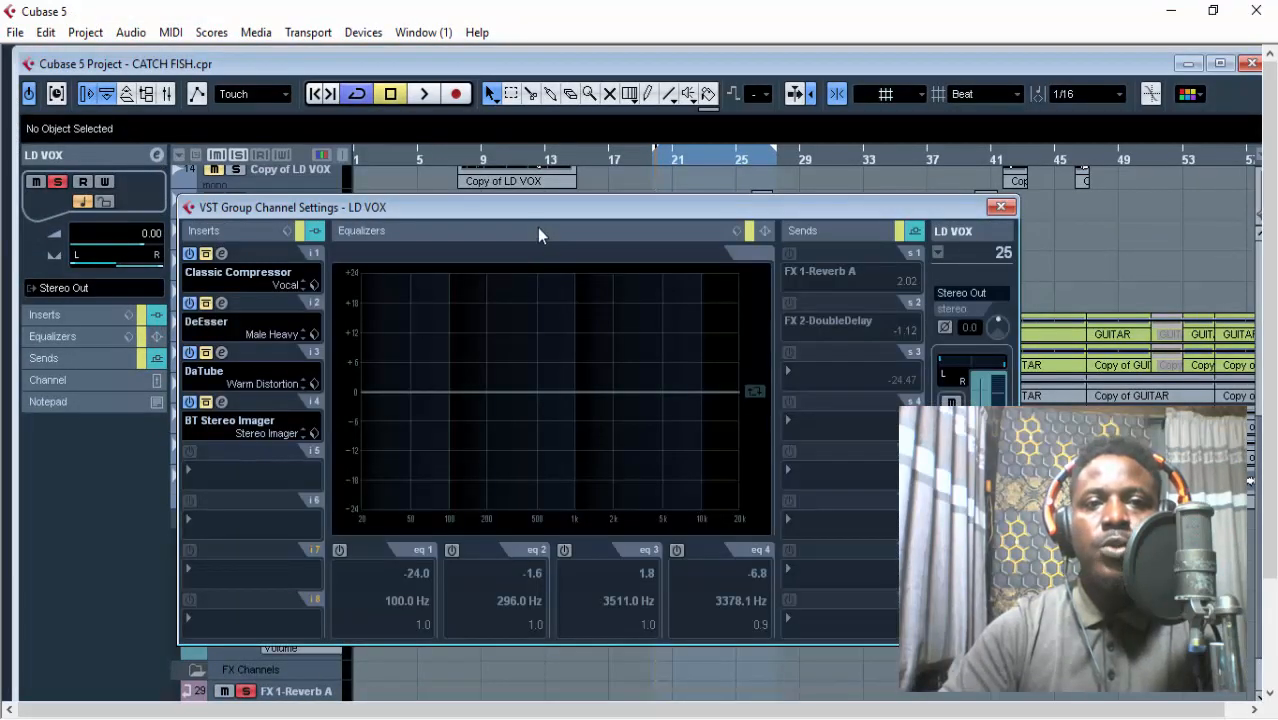
left_click_drag(533, 207, 467, 150)
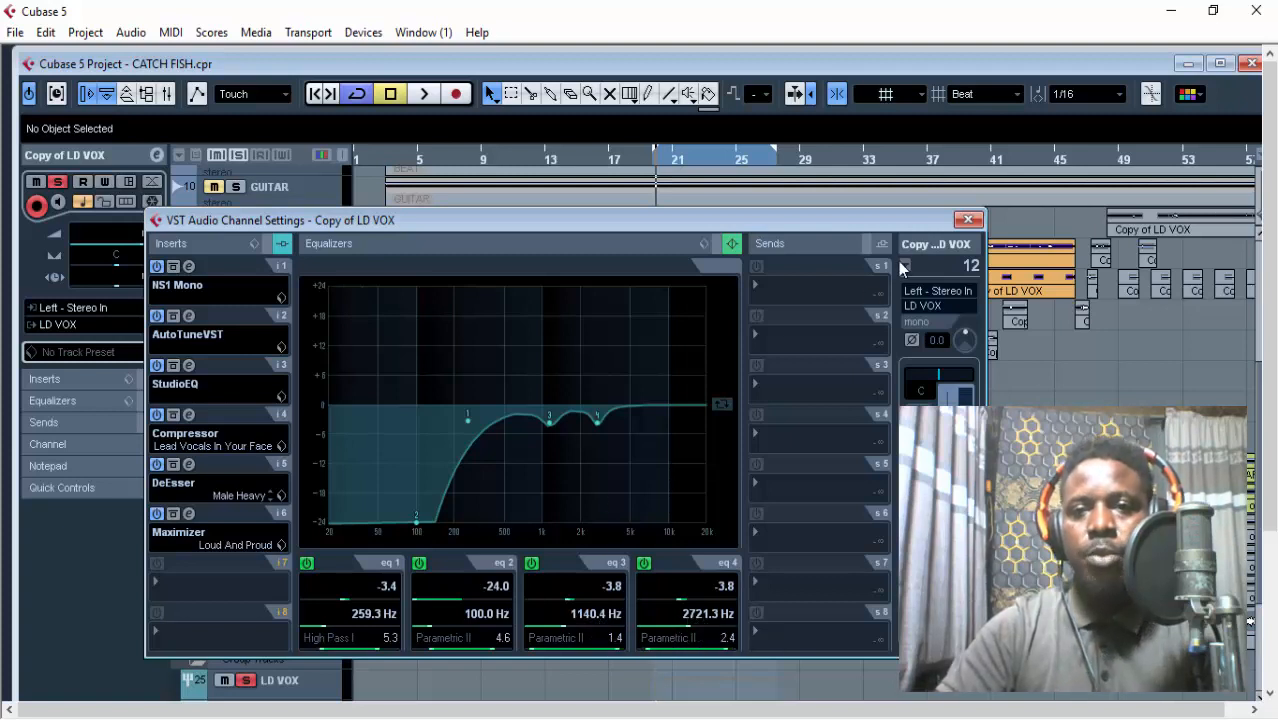
Close the lead vocal's channel settings, maximize the project window, and play the vocal from the loop start with its channel EQ active.
left_click(968, 219)
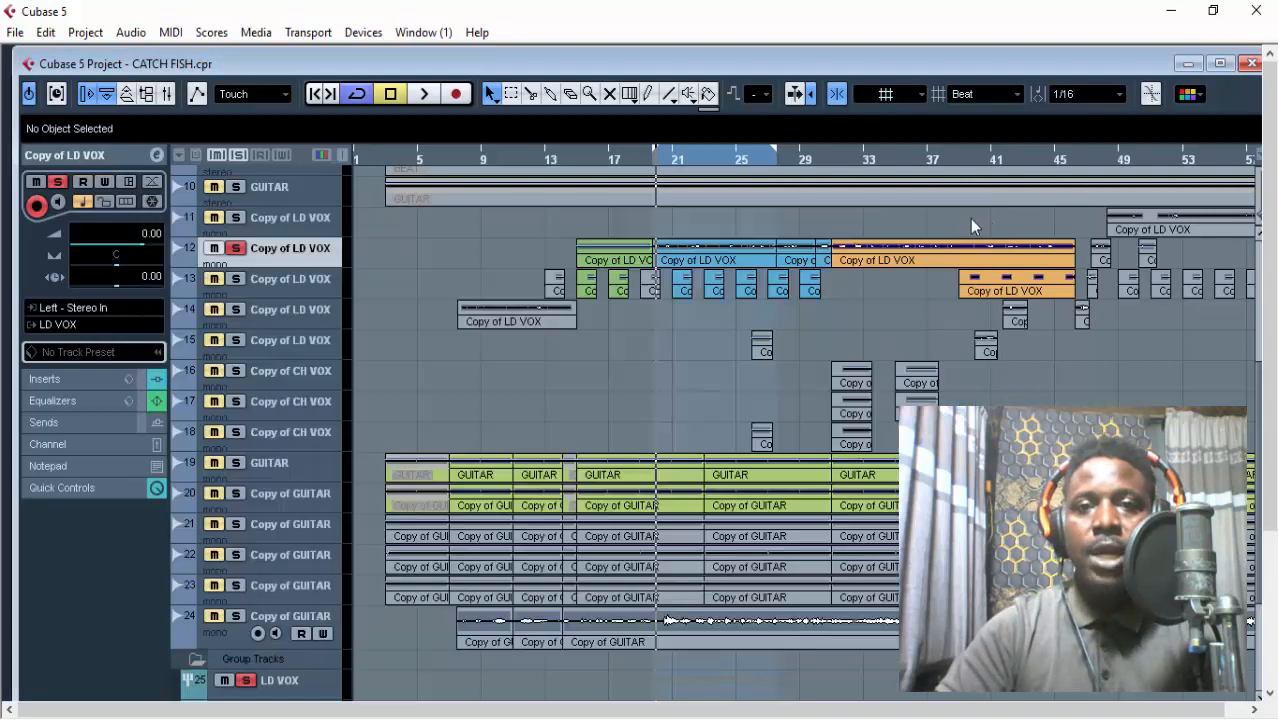
left_click(652, 162)
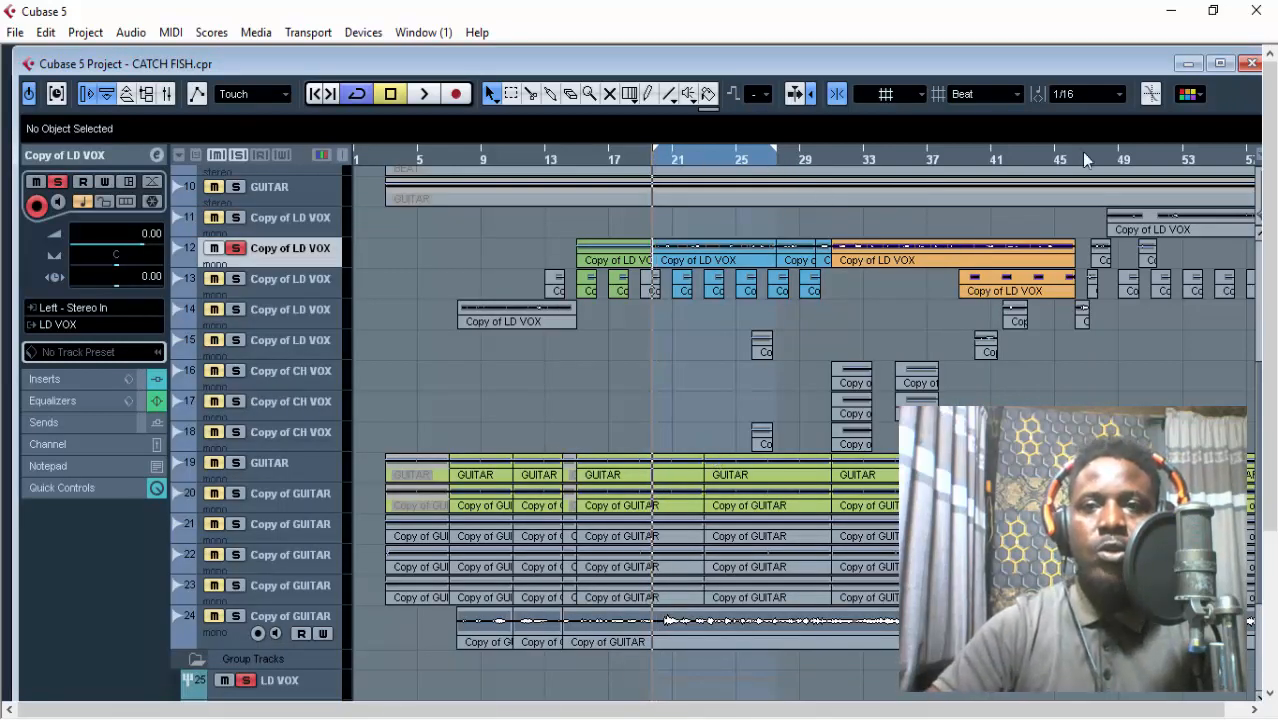
left_click(1219, 63)
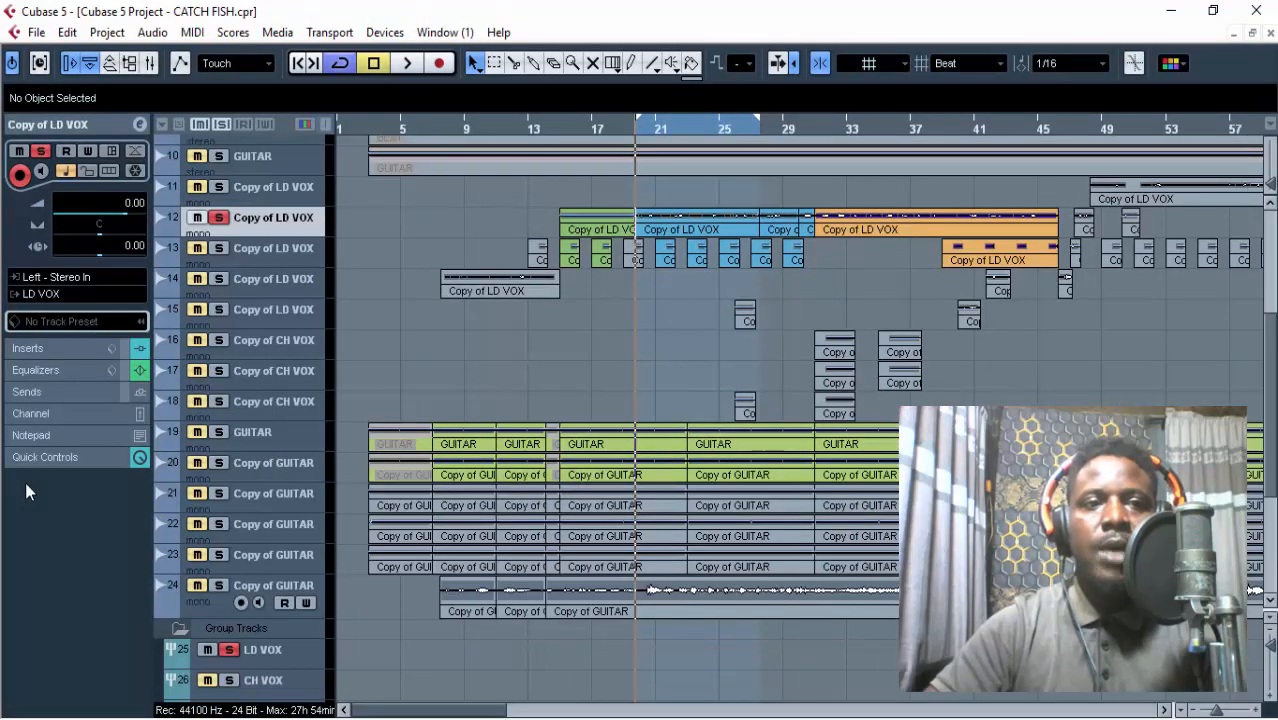
key("space")
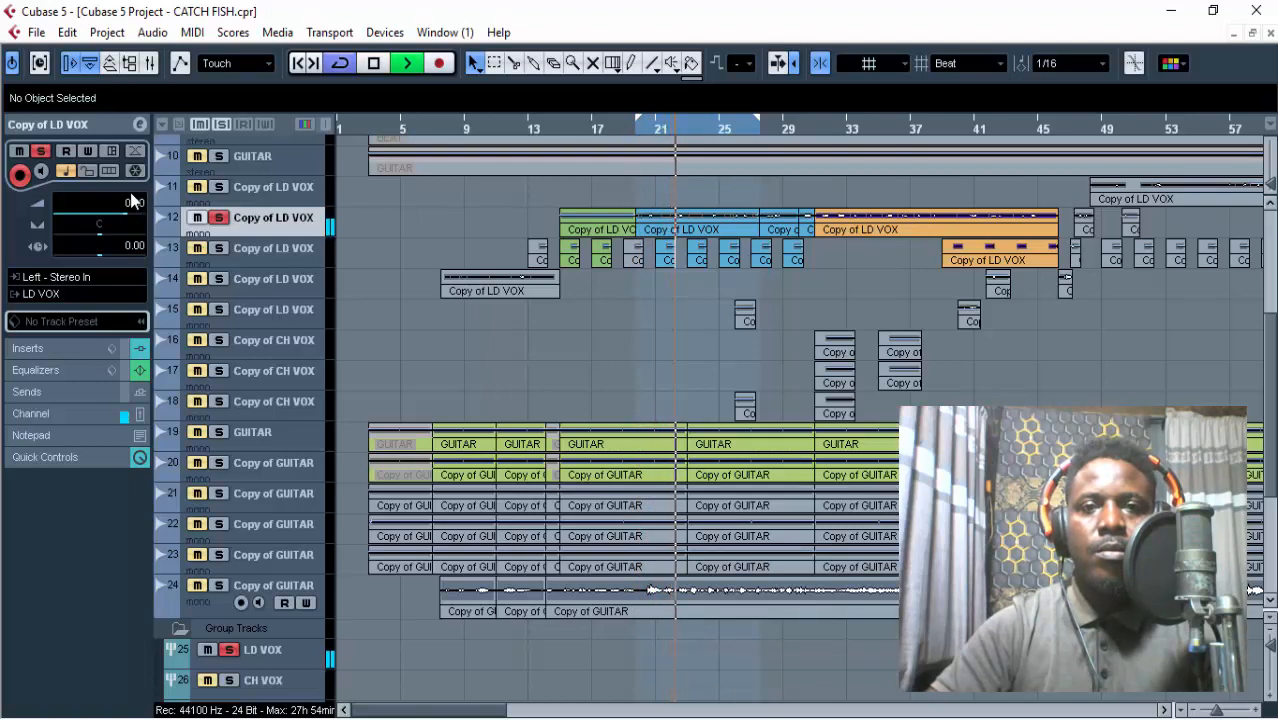
key("space")
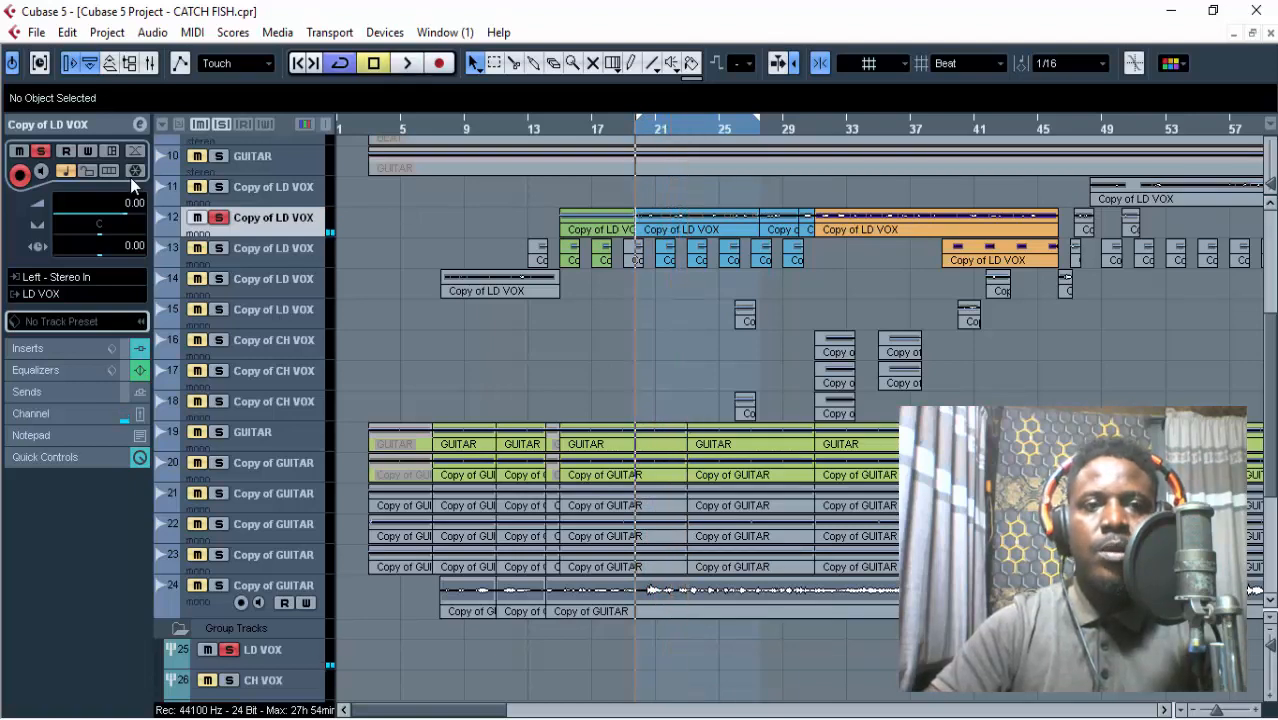
Reopen the channel settings of Copy of LD VOX on track 12 to examine its EQ bands.
left_click(146, 126)
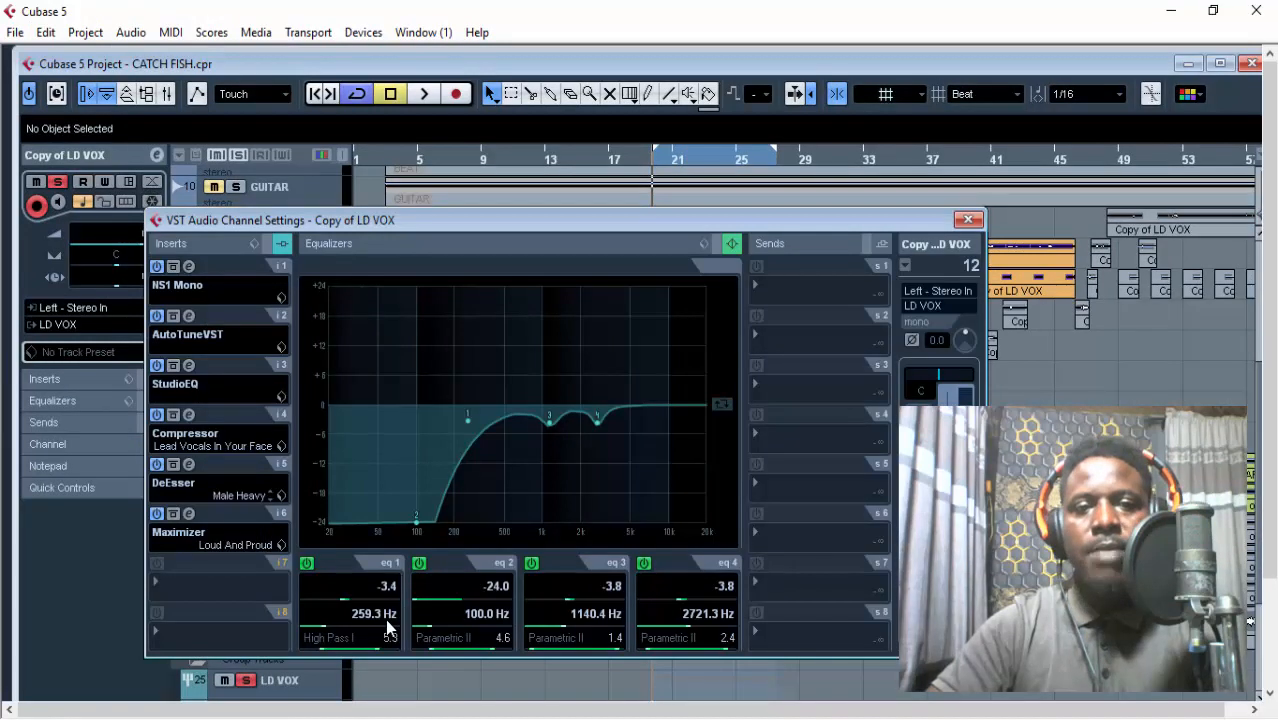
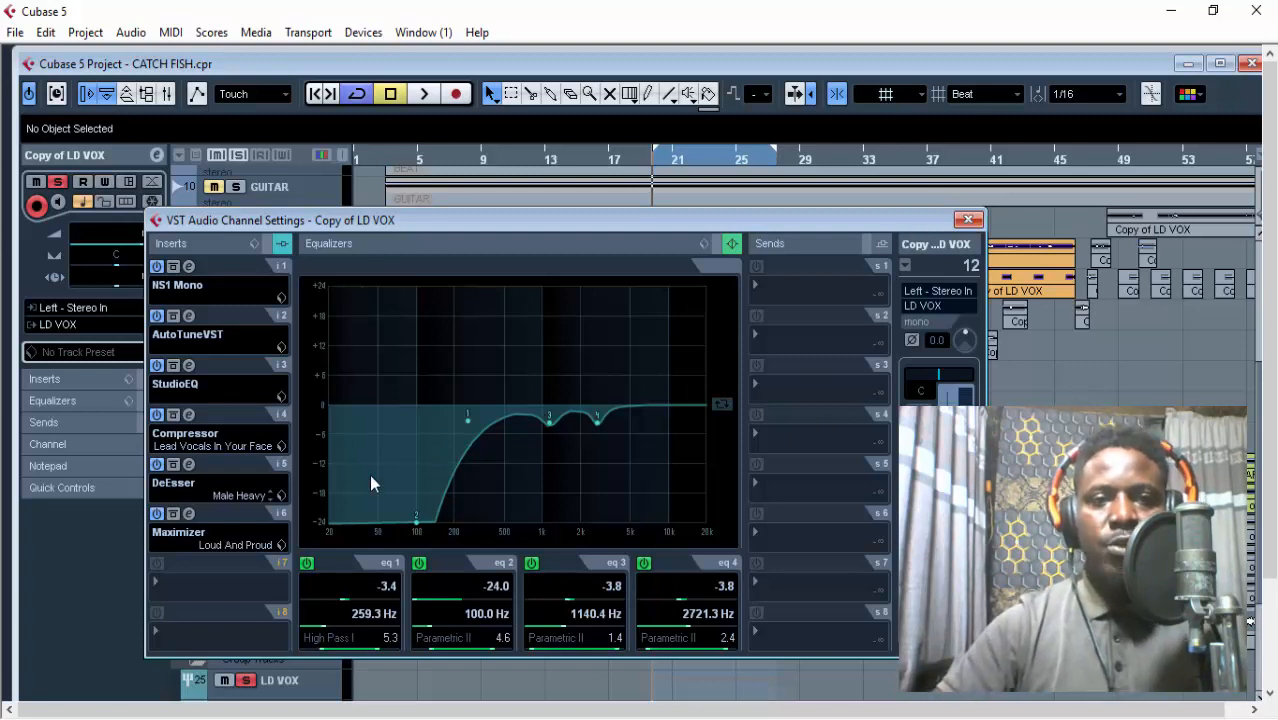
Close the lead vocal's channel settings, play the loop with its EQ active, and reopen the settings during playback before stopping.
left_click(968, 220)
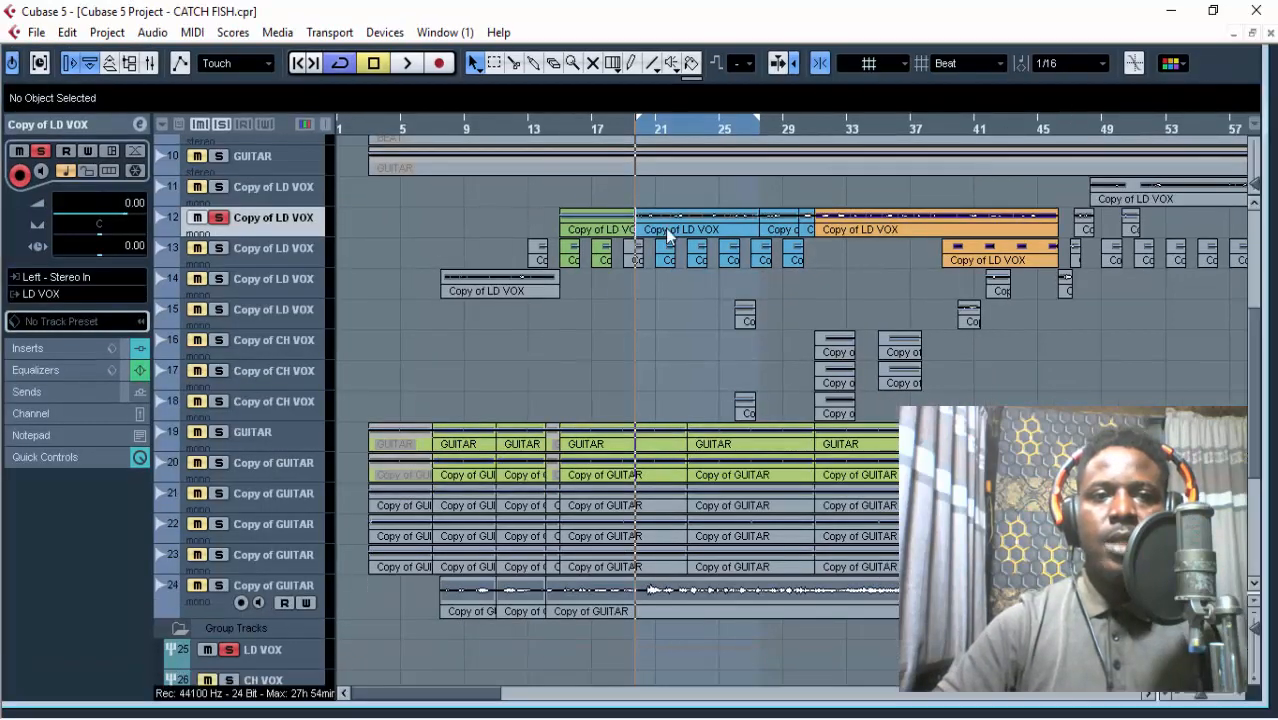
left_click(1219, 64)
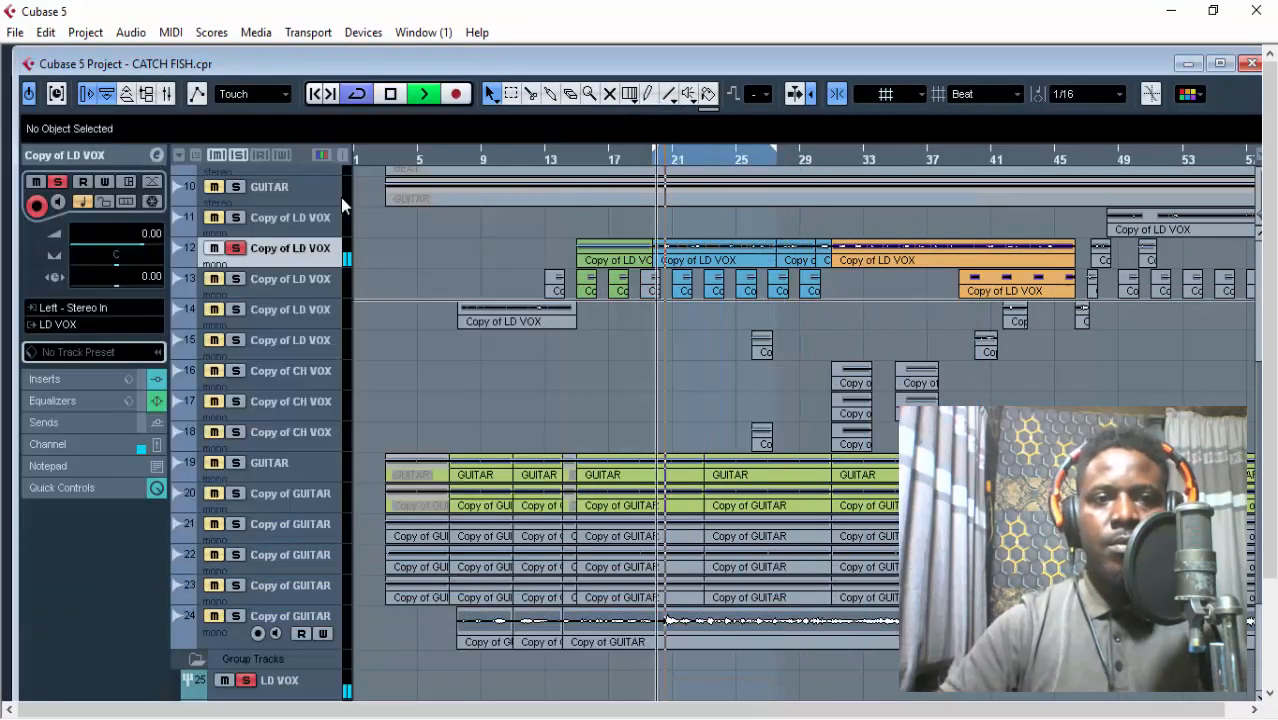
left_click(156, 156)
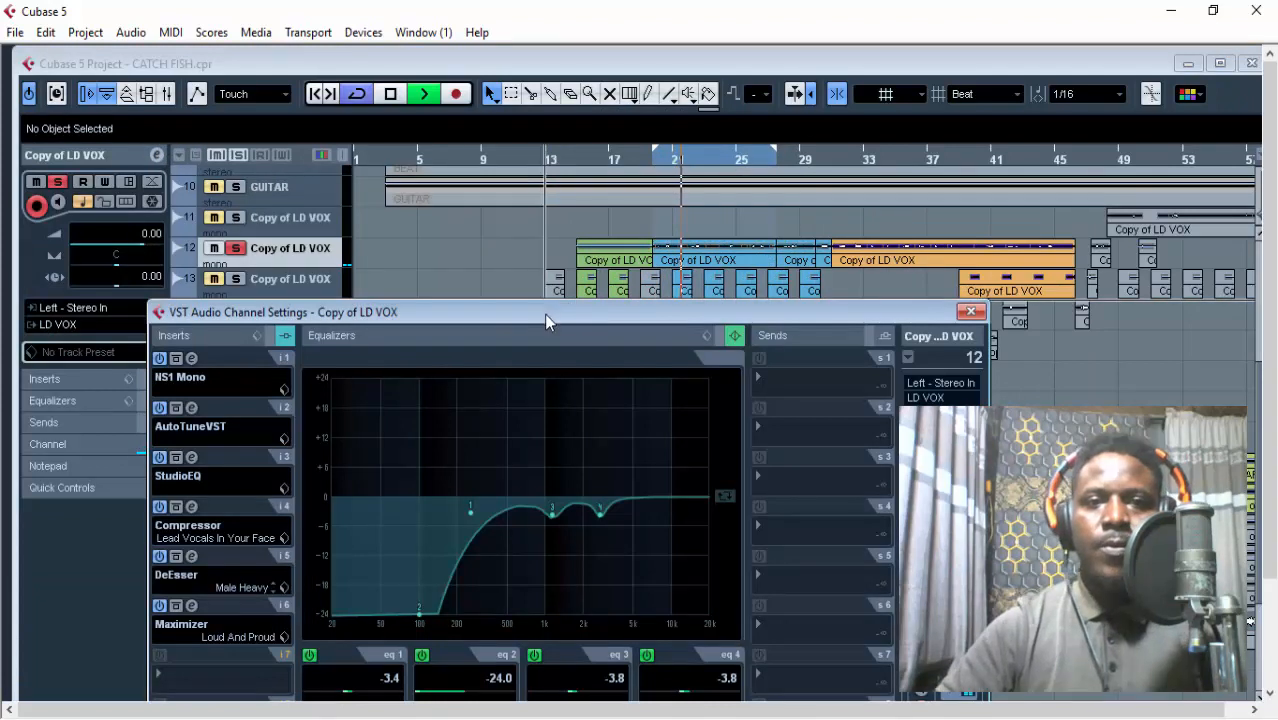
left_click_drag(544, 314, 541, 300)
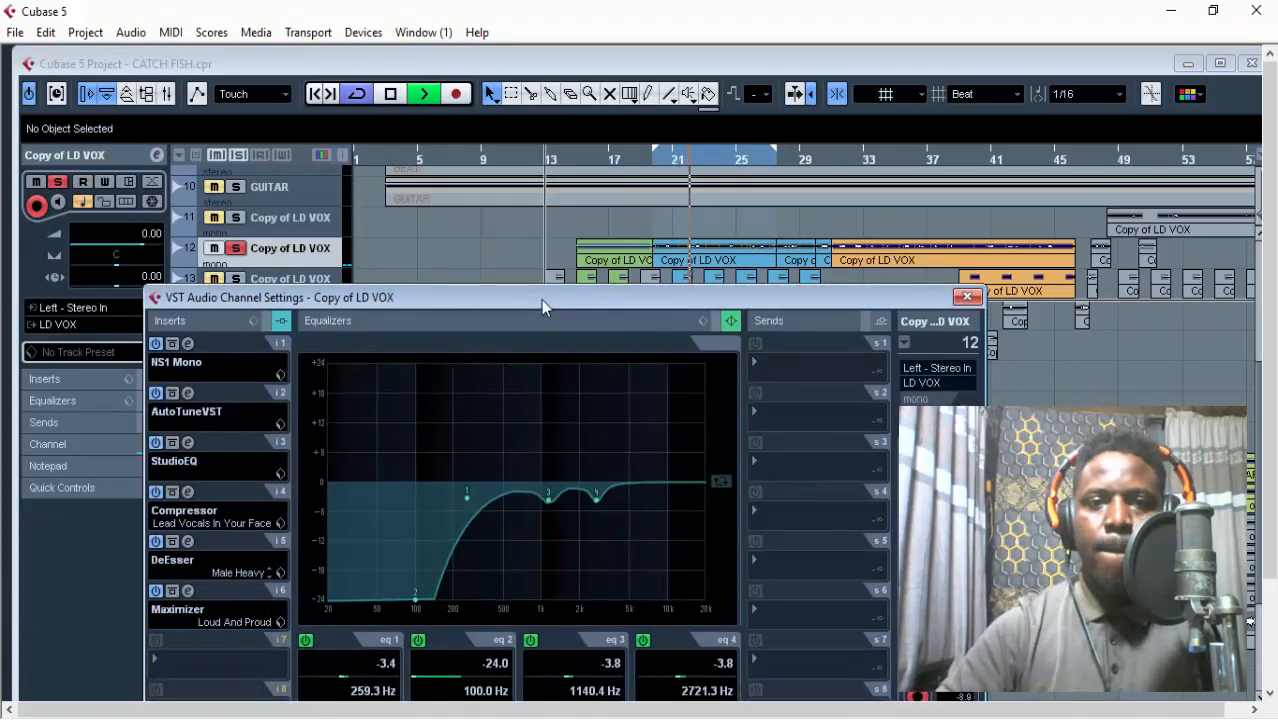
key("space")
Bypass the channel EQ on Copy of LD VOX and play the looped vocal without it.
left_click(715, 324)
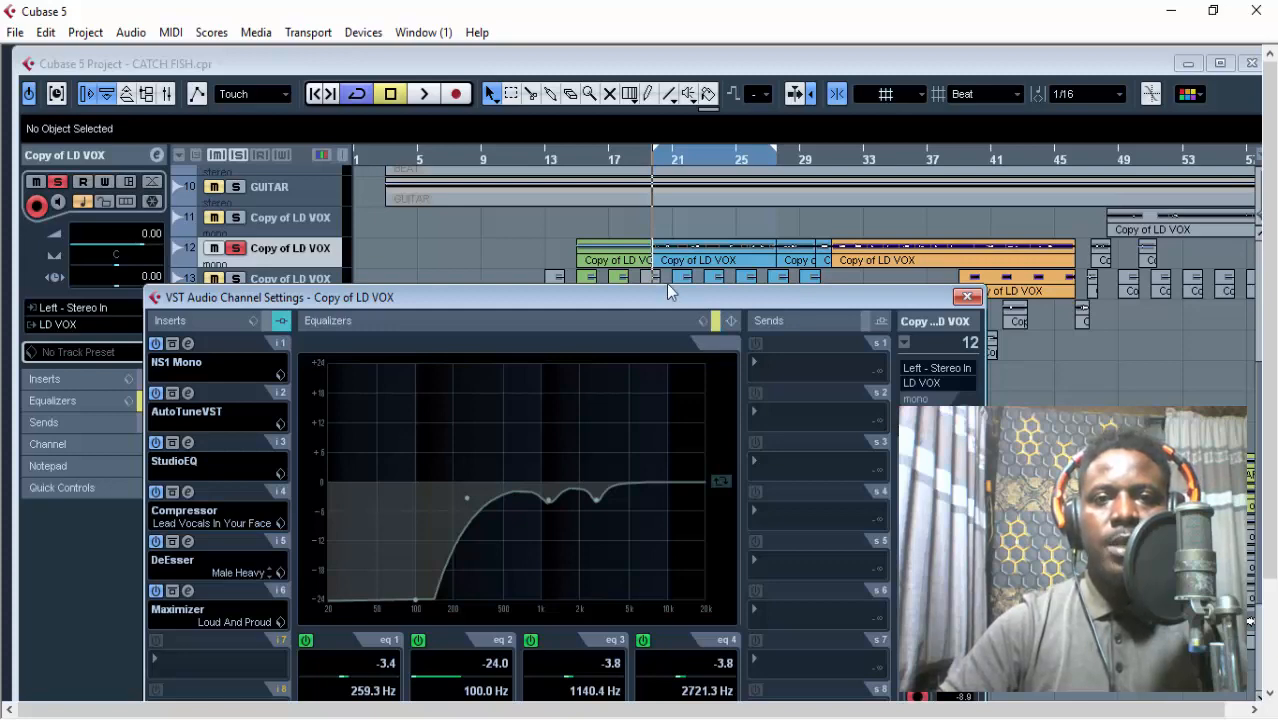
left_click(524, 239)
key("space")
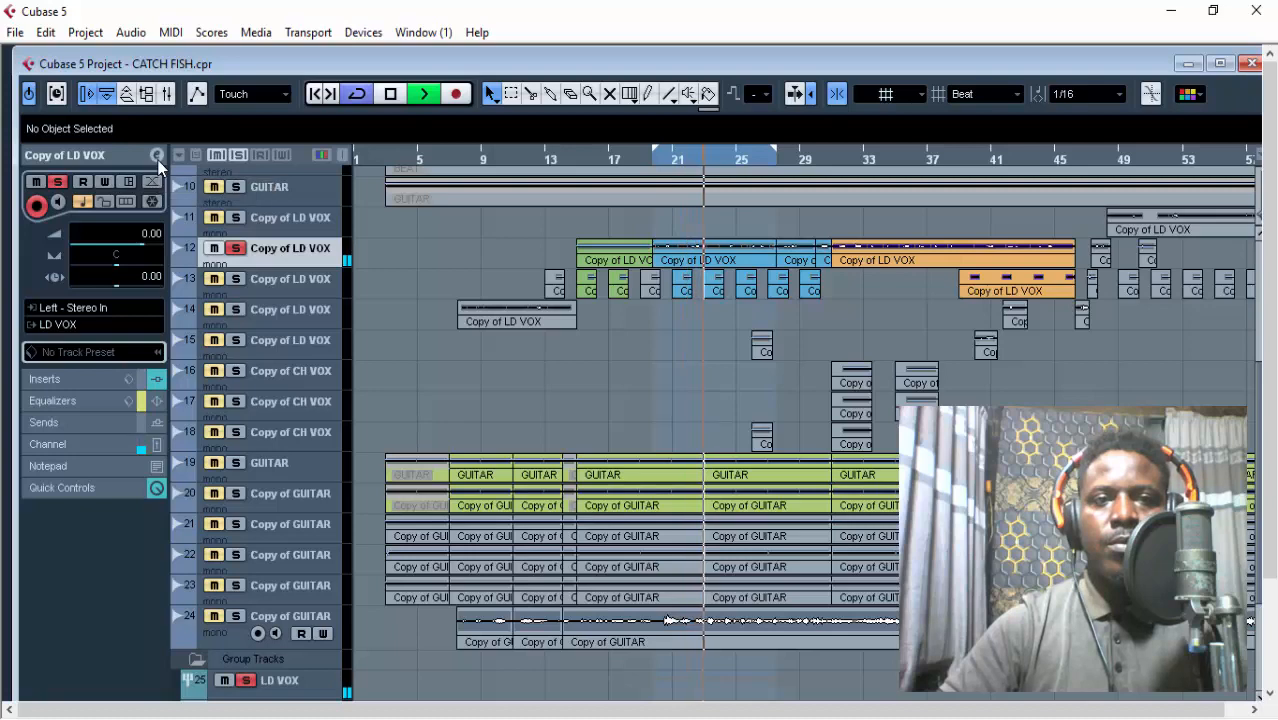
key("space")
Reopen the channel settings of Copy of LD VOX, reactivate its channel EQ, and play the looped vocal through it.
left_click(156, 156)
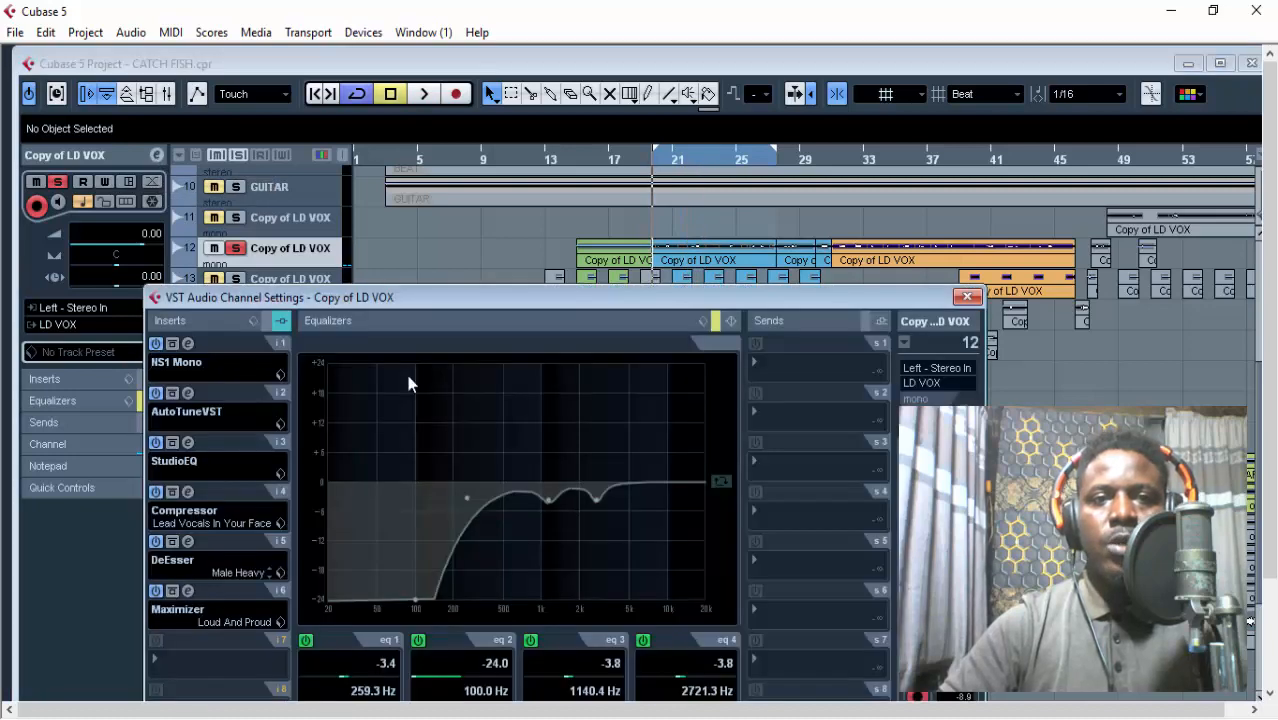
left_click(716, 321)
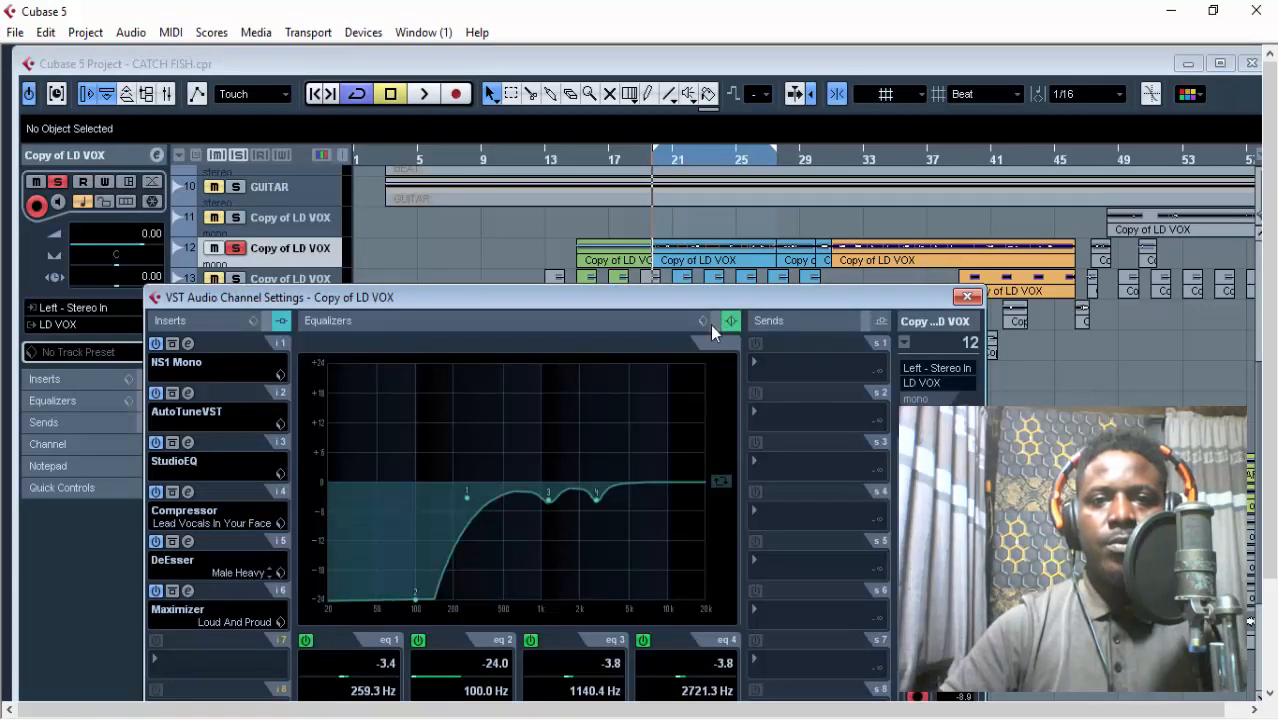
key("space")
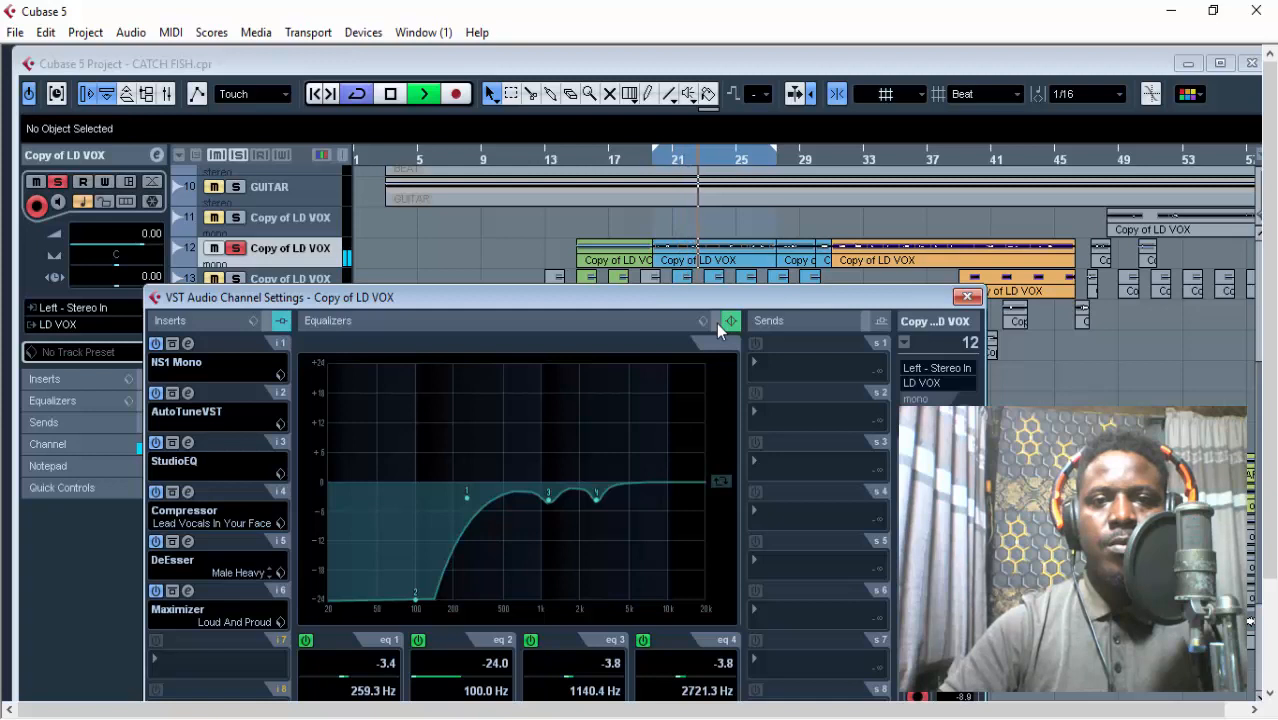
key("space")
Compare the looped lead vocal repeatedly with its channel EQ bypassed and active, leaving the EQ active and playback stopped.
left_click(716, 322)
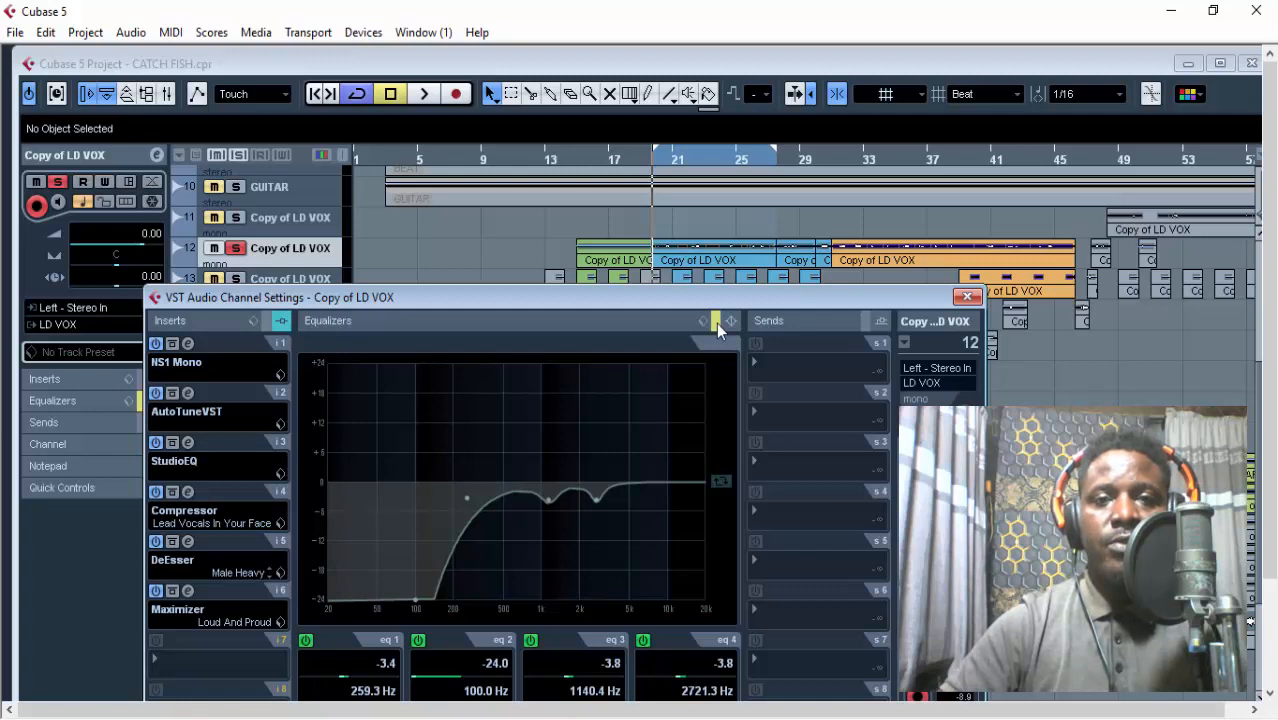
key("space")
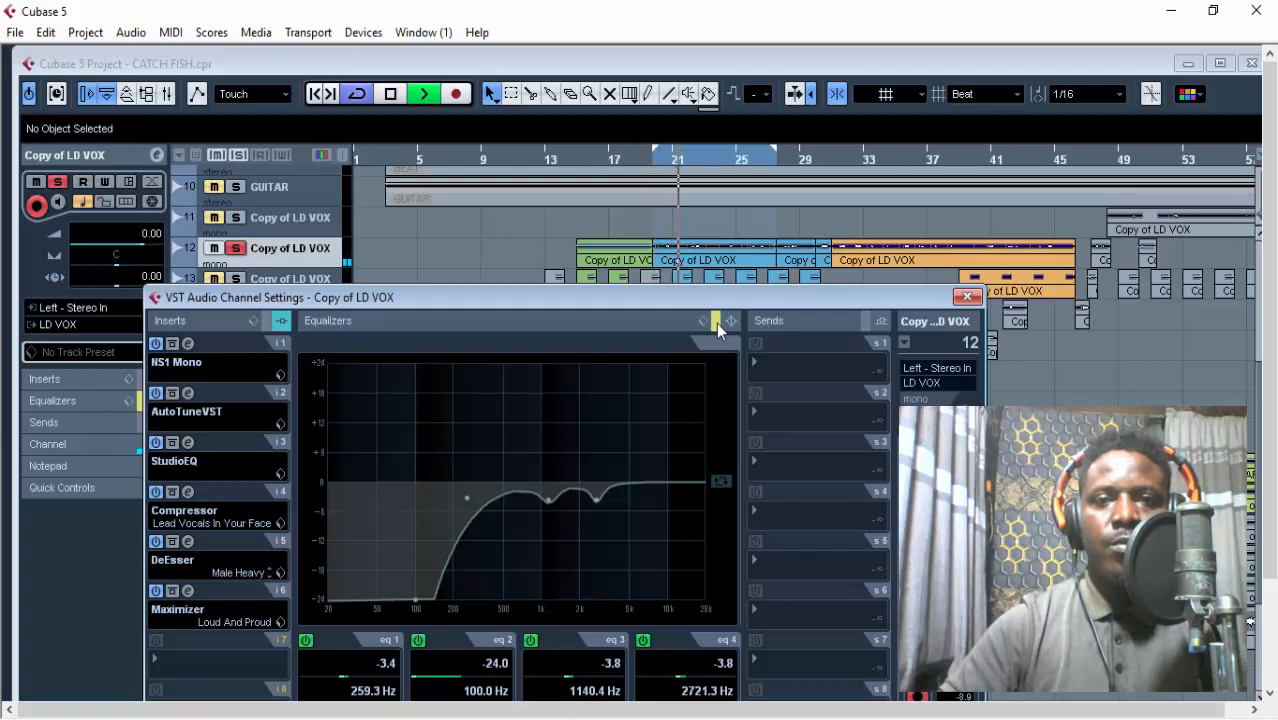
key("space")
left_click(716, 322)
key("space")
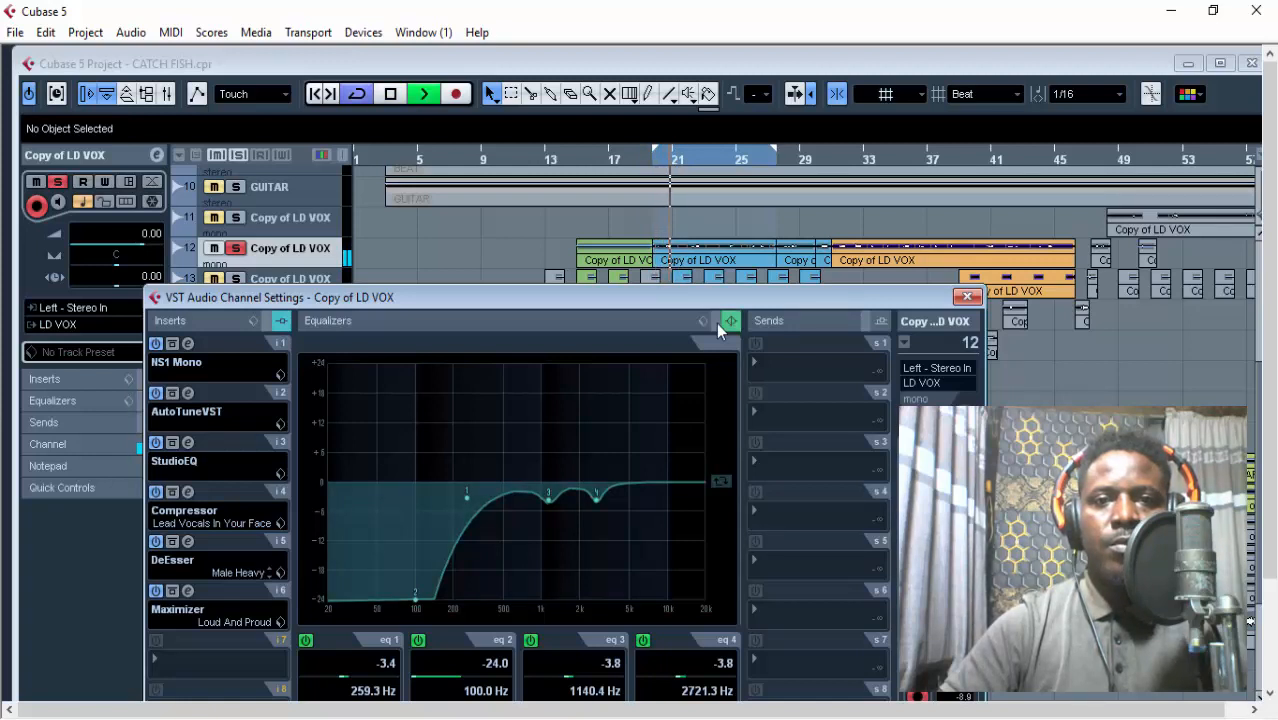
key("space")
left_click(716, 322)
key("space")
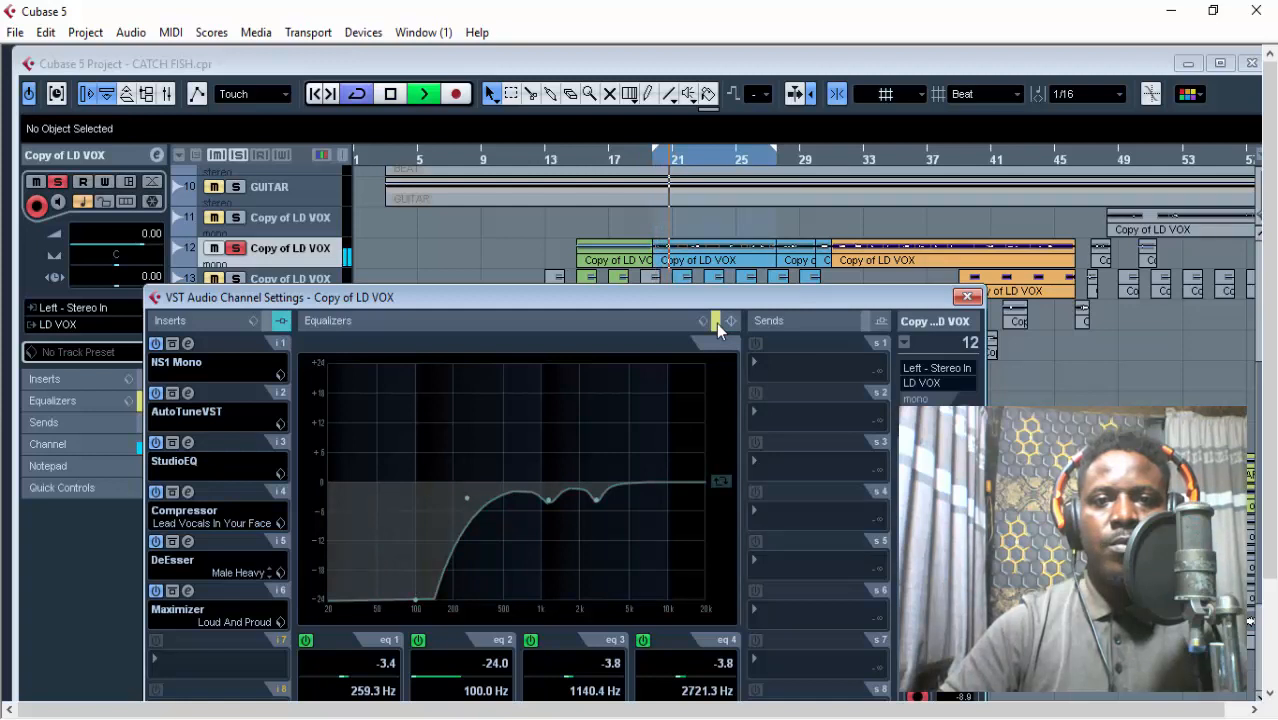
left_click(716, 322)
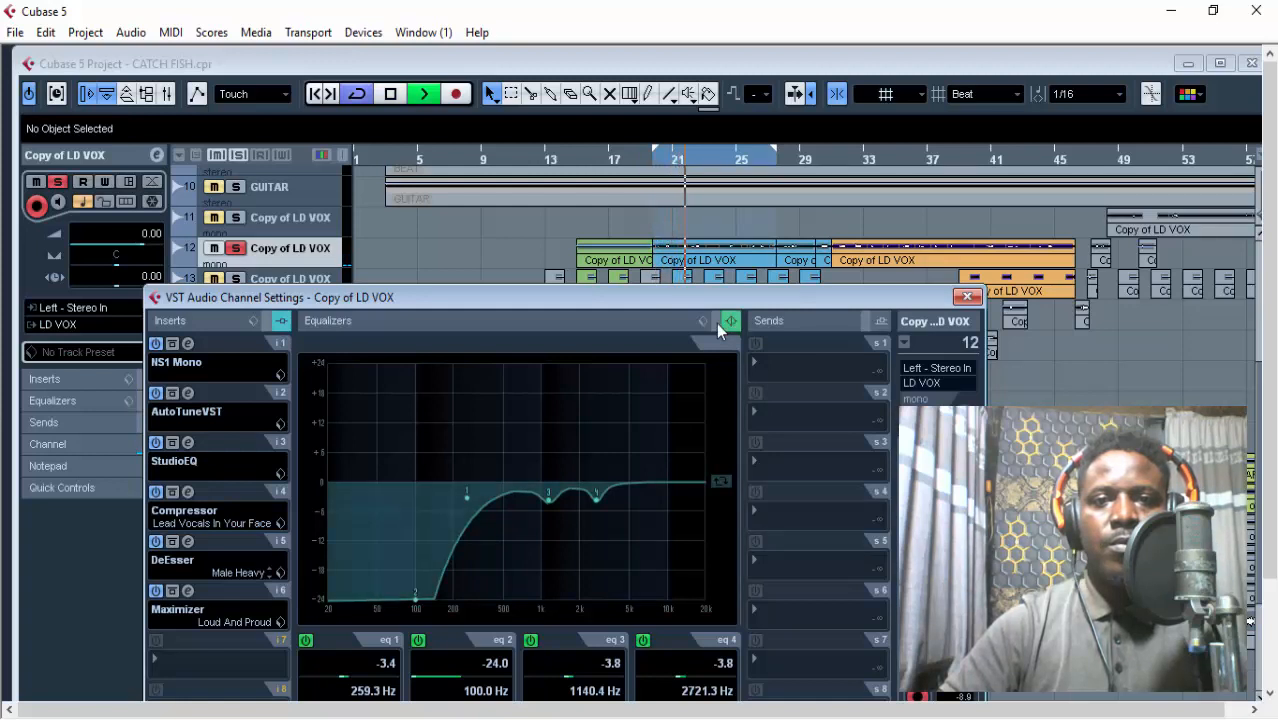
left_click(716, 322)
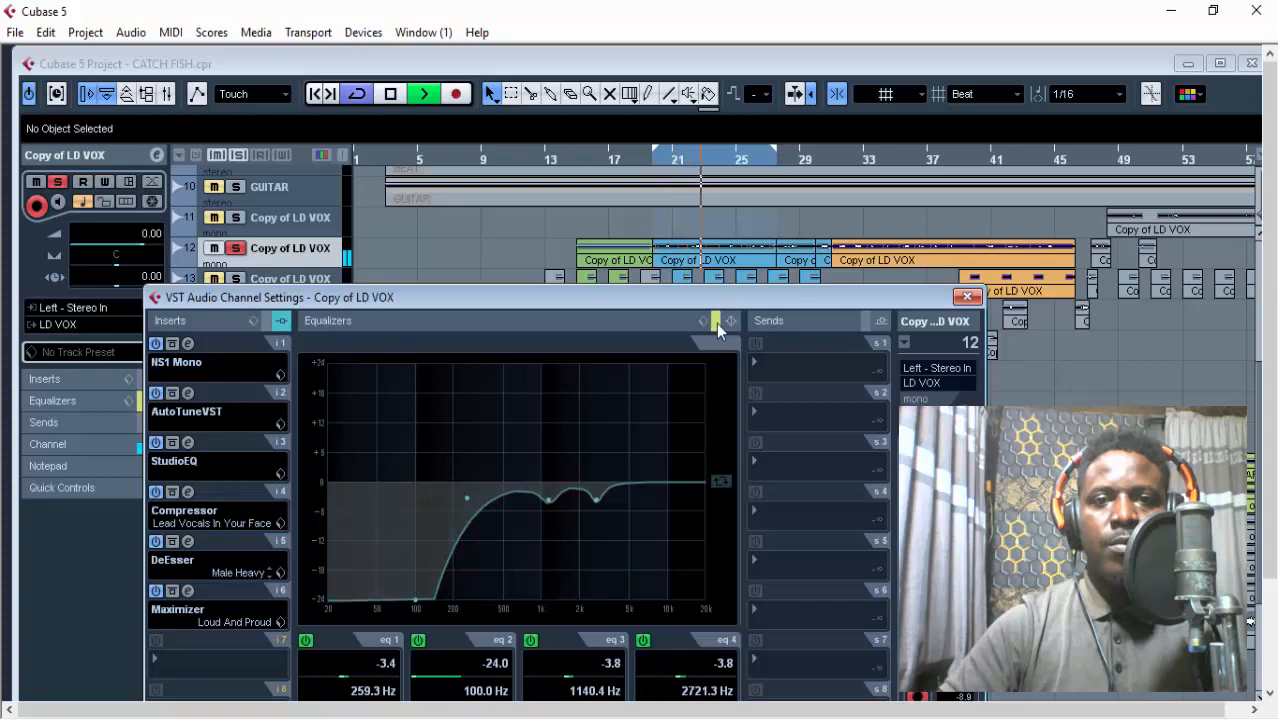
left_click(716, 322)
key("space")
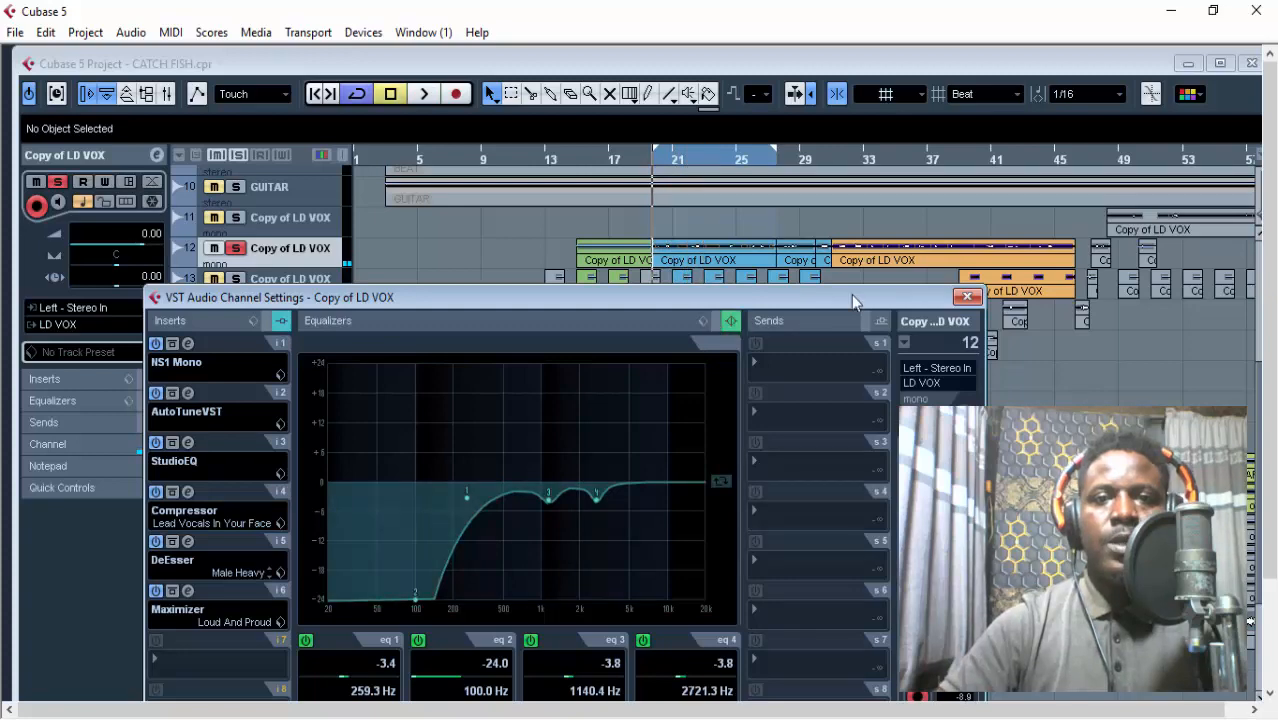
Close the lead vocal's channel settings, maximize the project window, and look over the instrument, vocal and group tracks.
left_click(965, 298)
left_click(1218, 66)
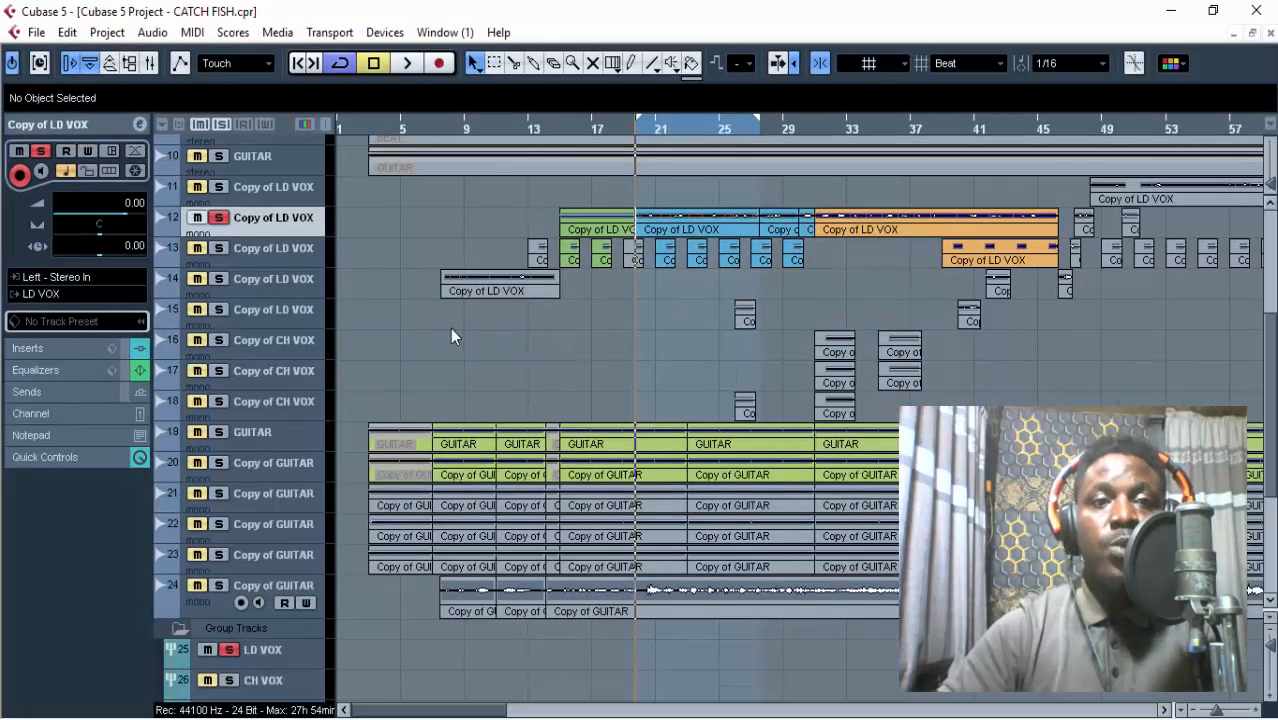
scroll(600, 358, "down", 2)
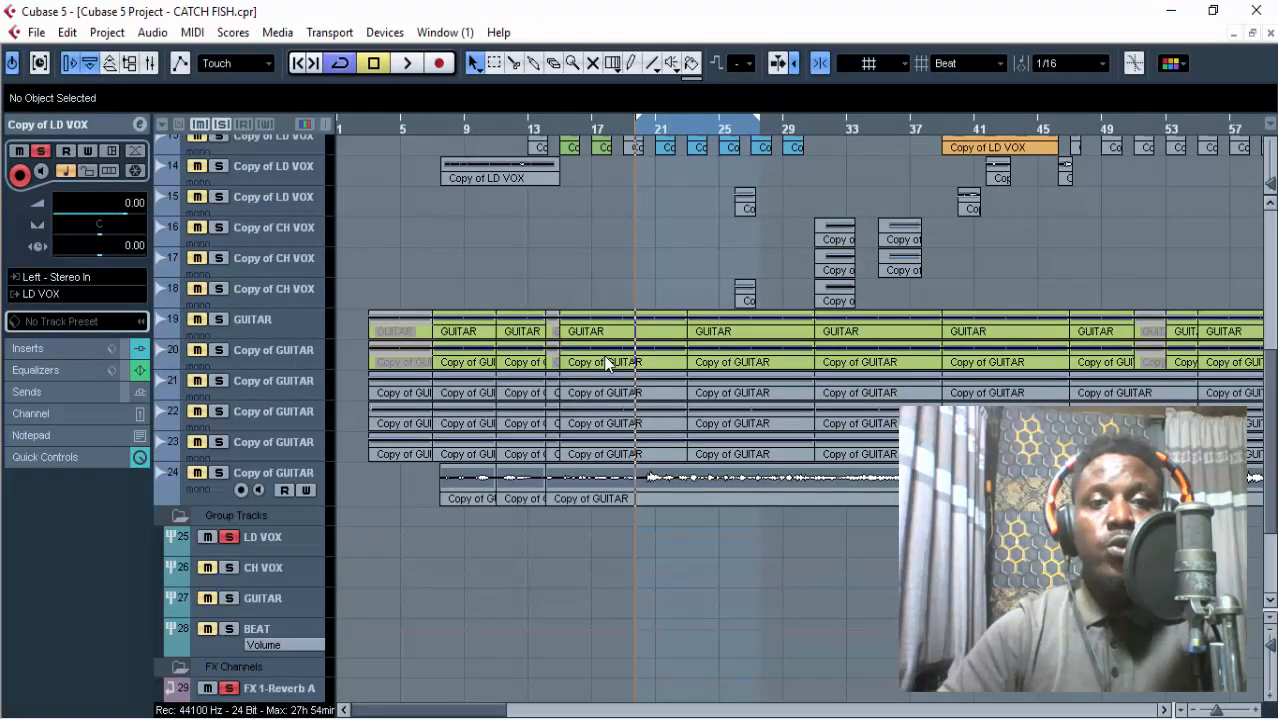
scroll(643, 316, "up", 2)
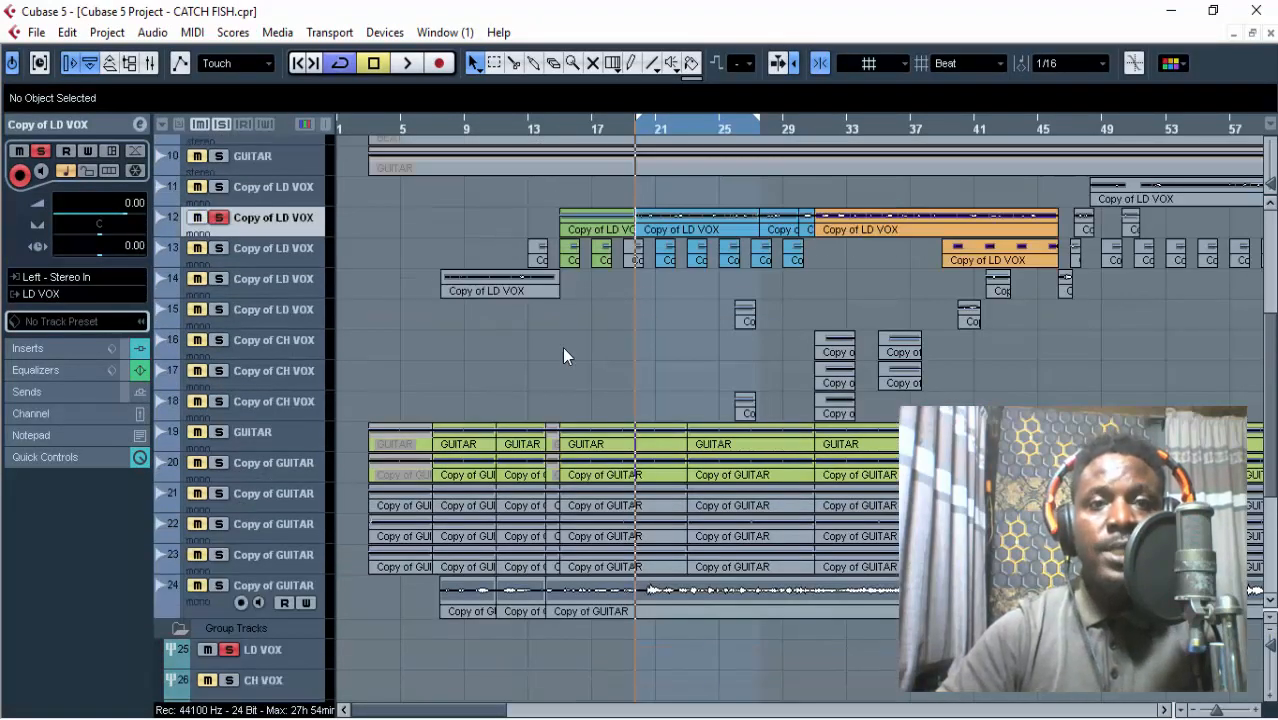
scroll(562, 346, "up", 5)
scroll(447, 341, "down", 2)
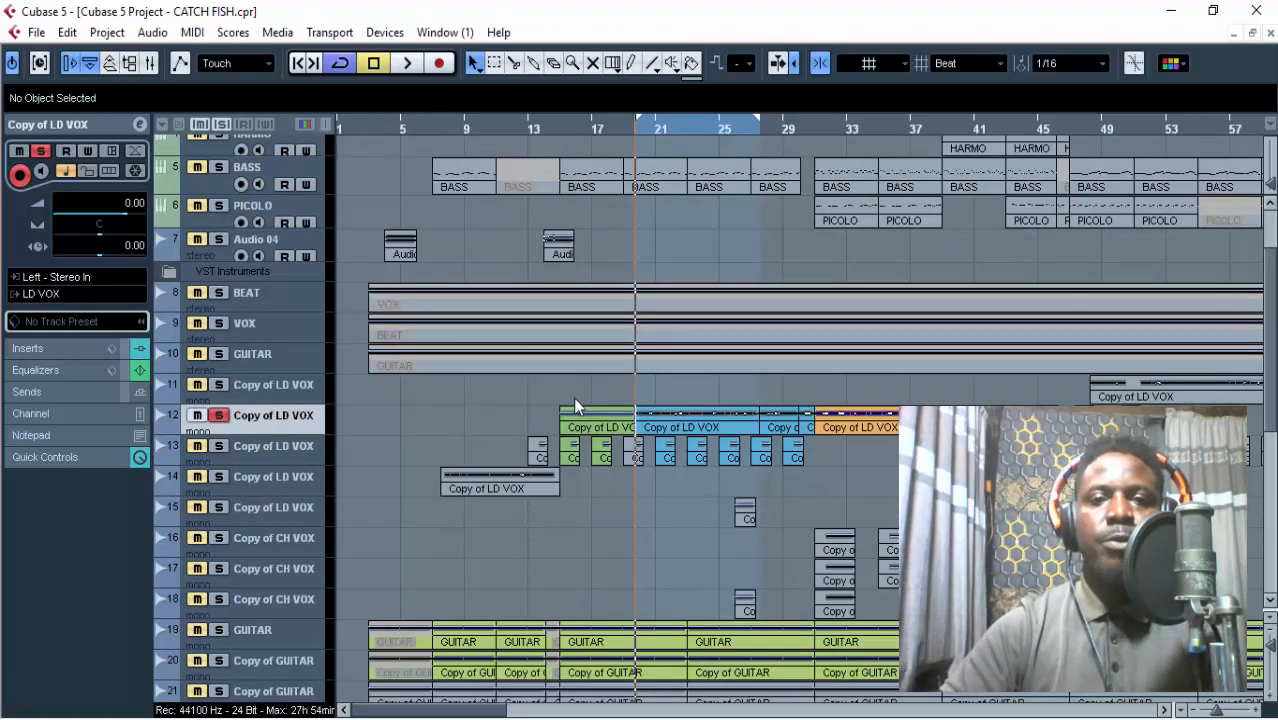
scroll(560, 412, "down", 8)
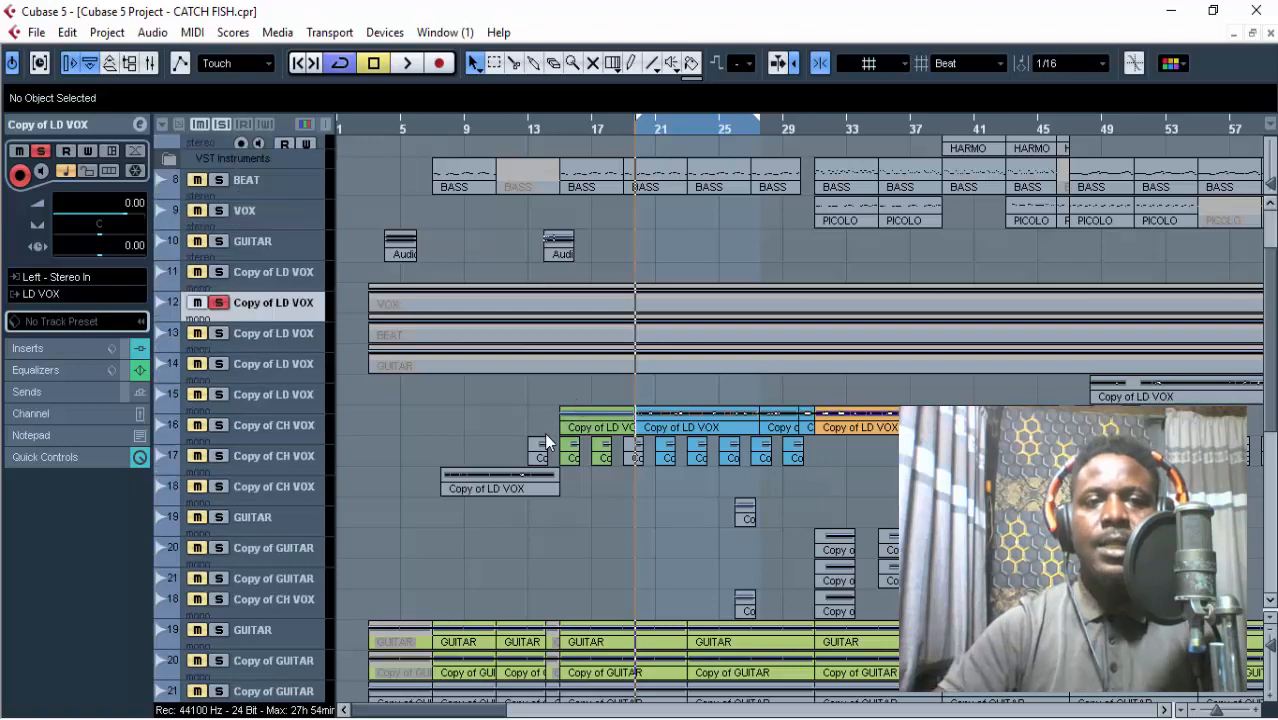
Switch between the LD VOX group track and Copy of LD VOX on track 12, then briefly open the group's channel settings.
left_click(309, 403)
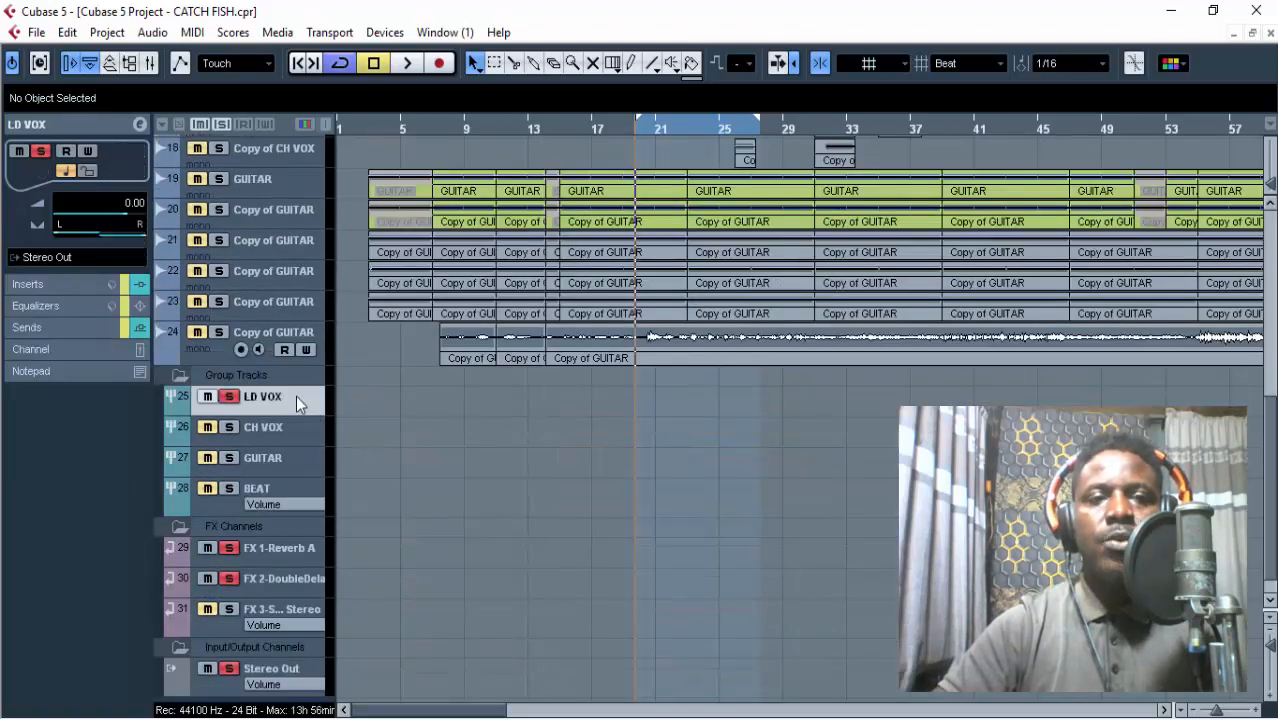
scroll(296, 395, "up", 4)
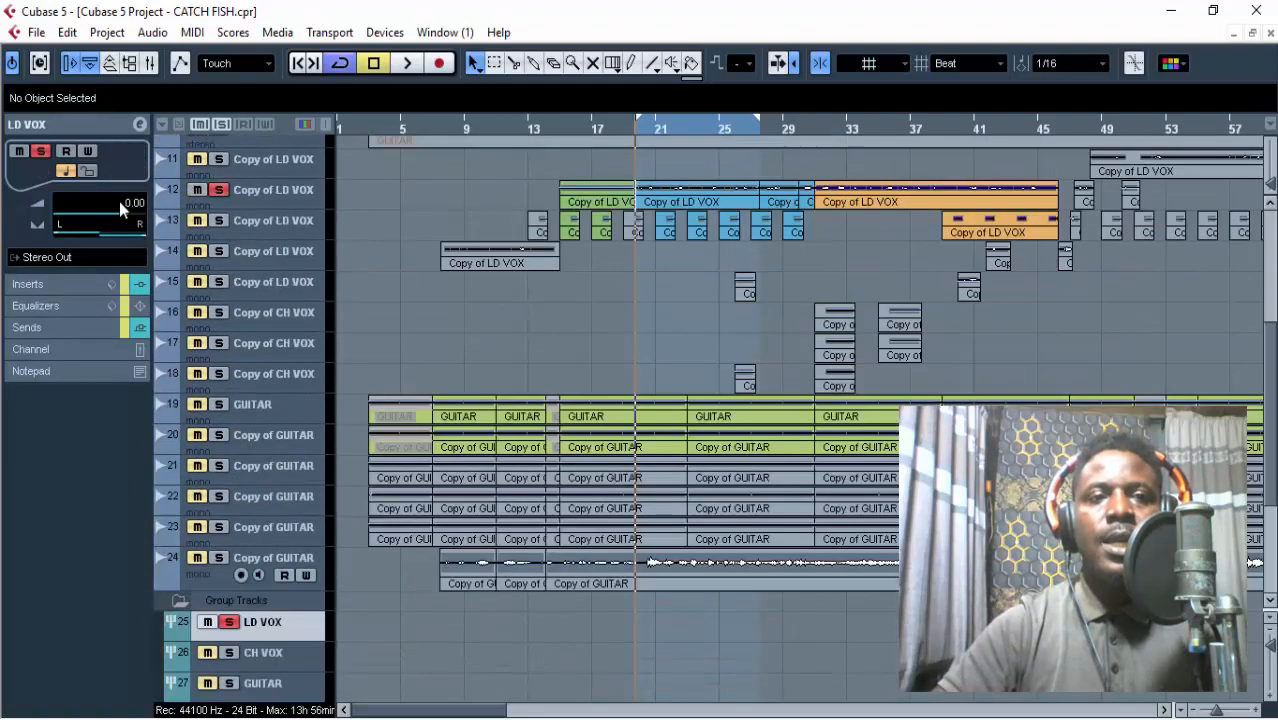
left_click(285, 200)
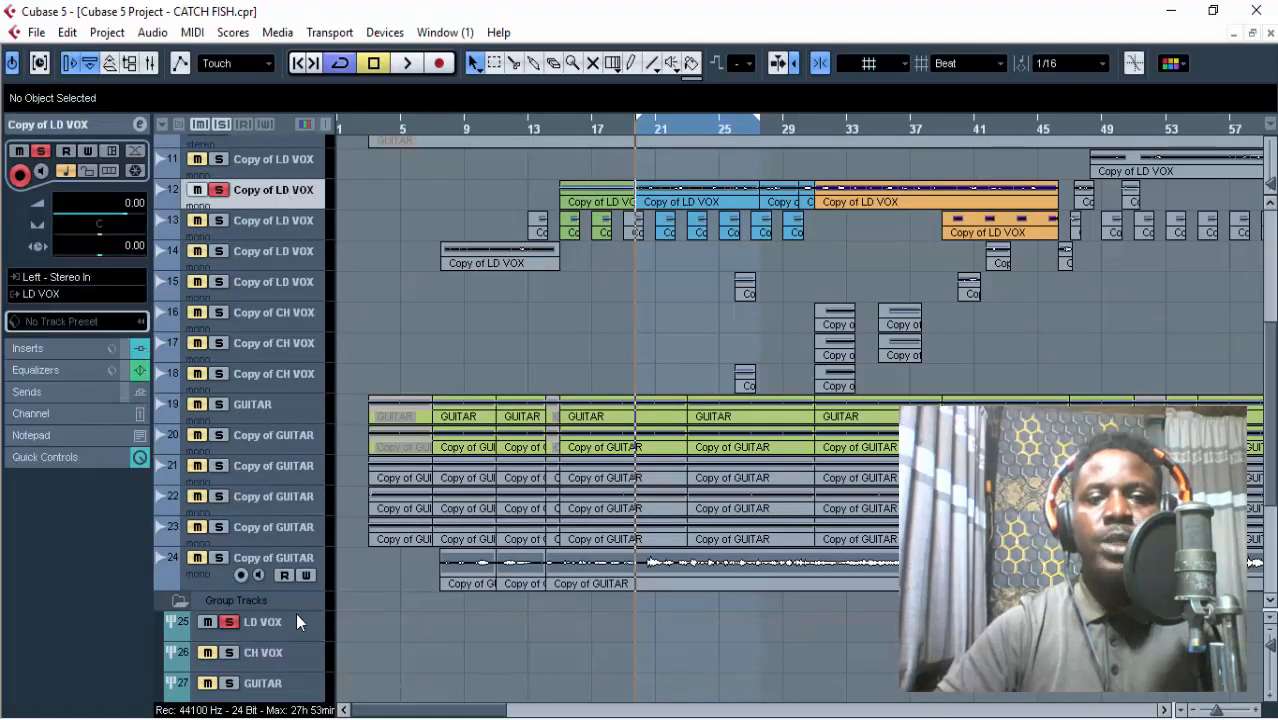
scroll(296, 613, "down", 2)
left_click(272, 505)
left_click(140, 126)
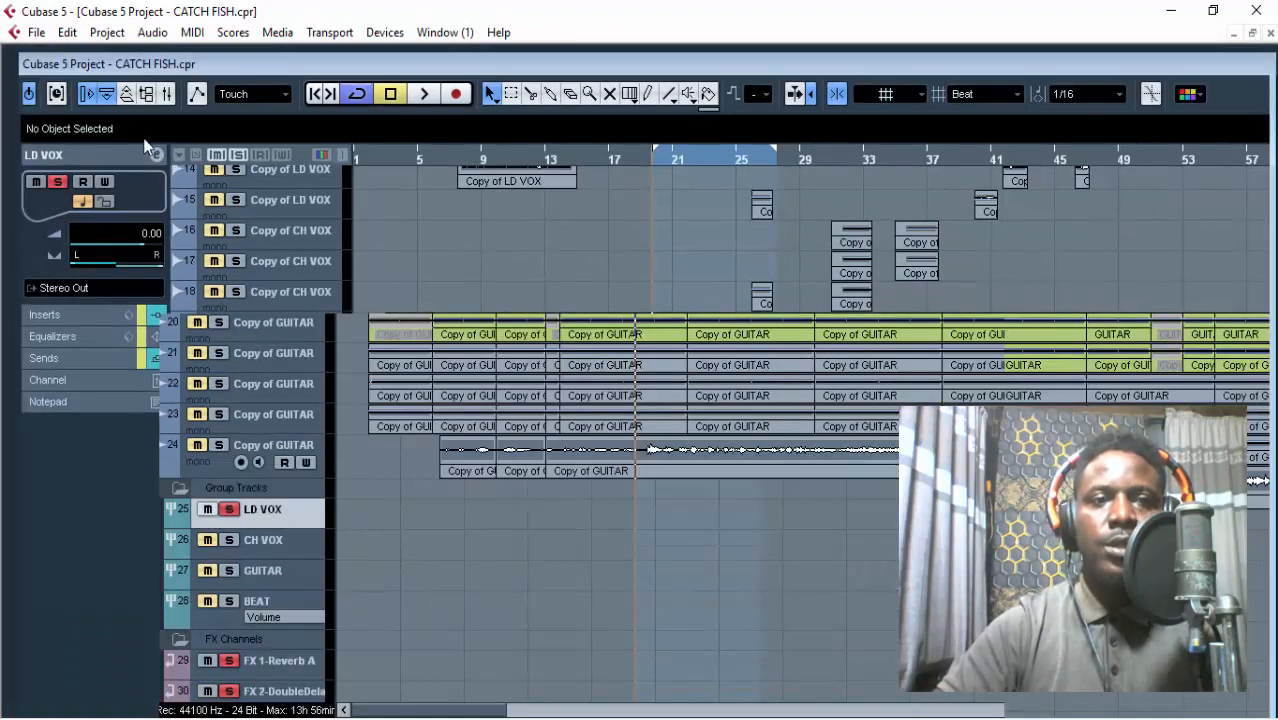
left_click(455, 226)
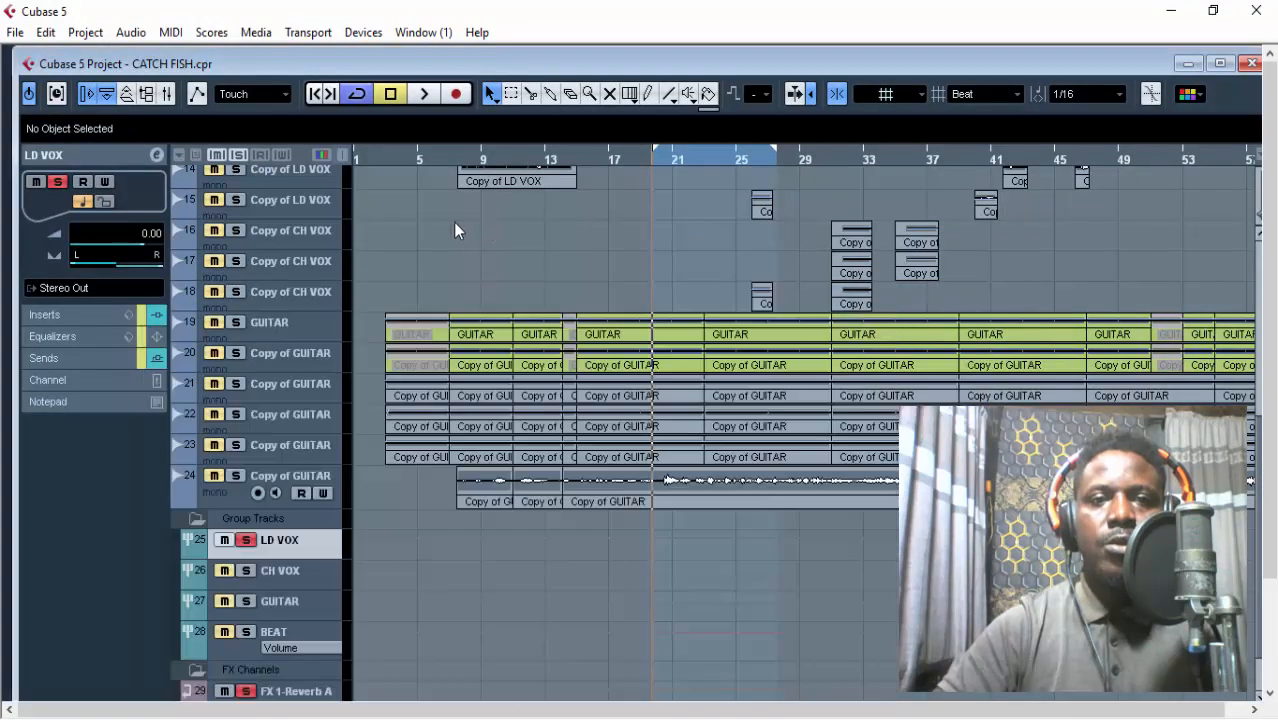
Select Copy of LD VOX on track 12 and assign its output routing to the LD VOX group.
scroll(453, 225, "up", 2)
left_click(314, 246)
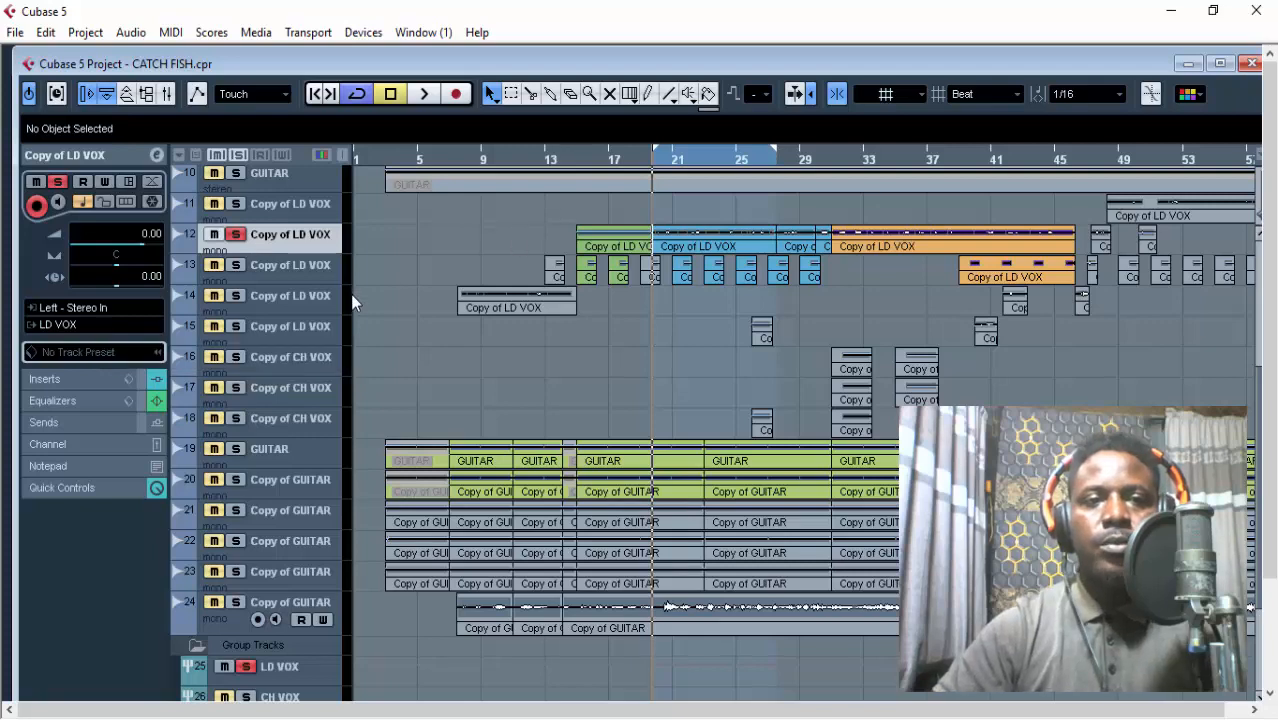
left_click(84, 328)
mouse_move(166, 449)
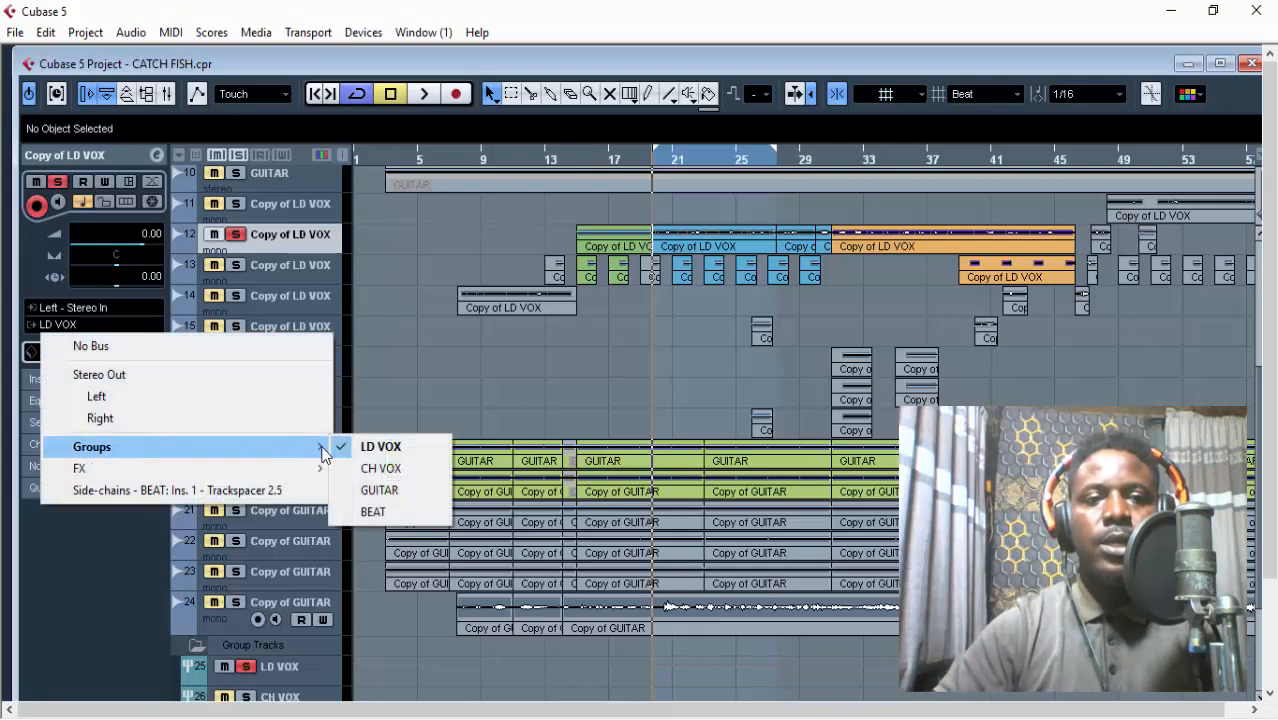
left_click(372, 448)
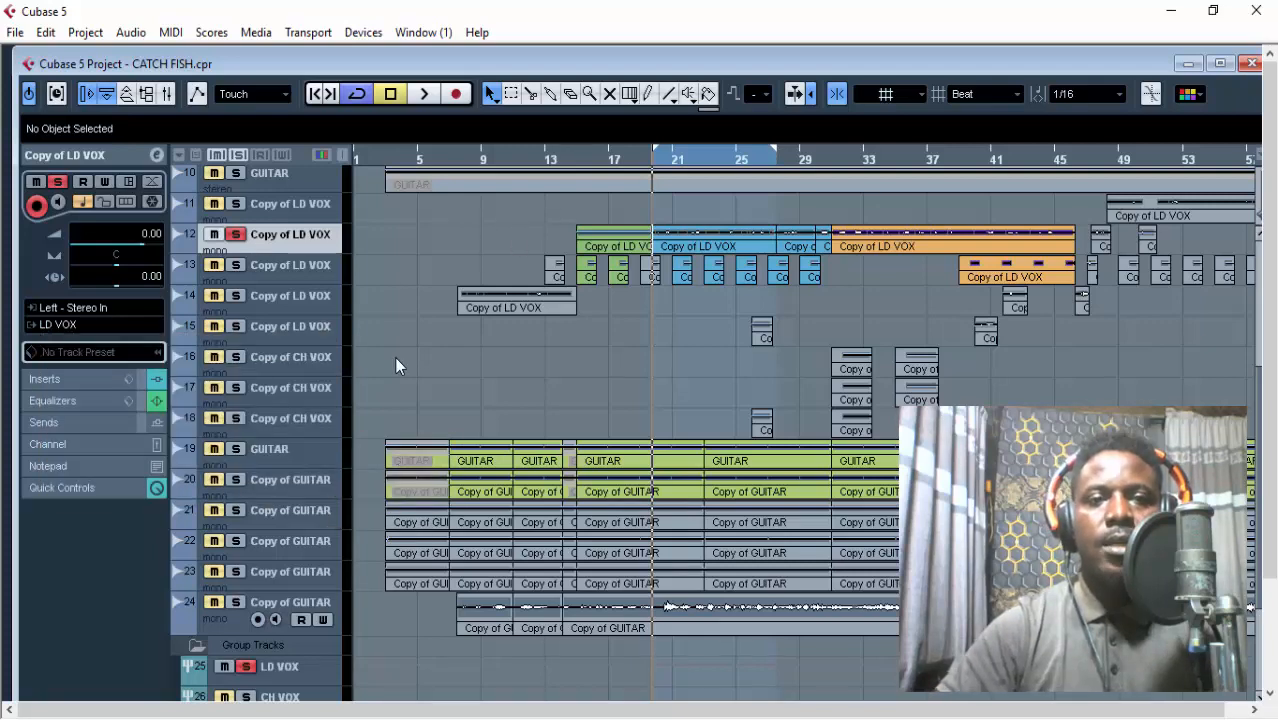
Maximize the project window, select the LD VOX group track, open its channel settings, and reposition the window to show all inserts.
scroll(394, 356, "down", 3)
double_click(708, 63)
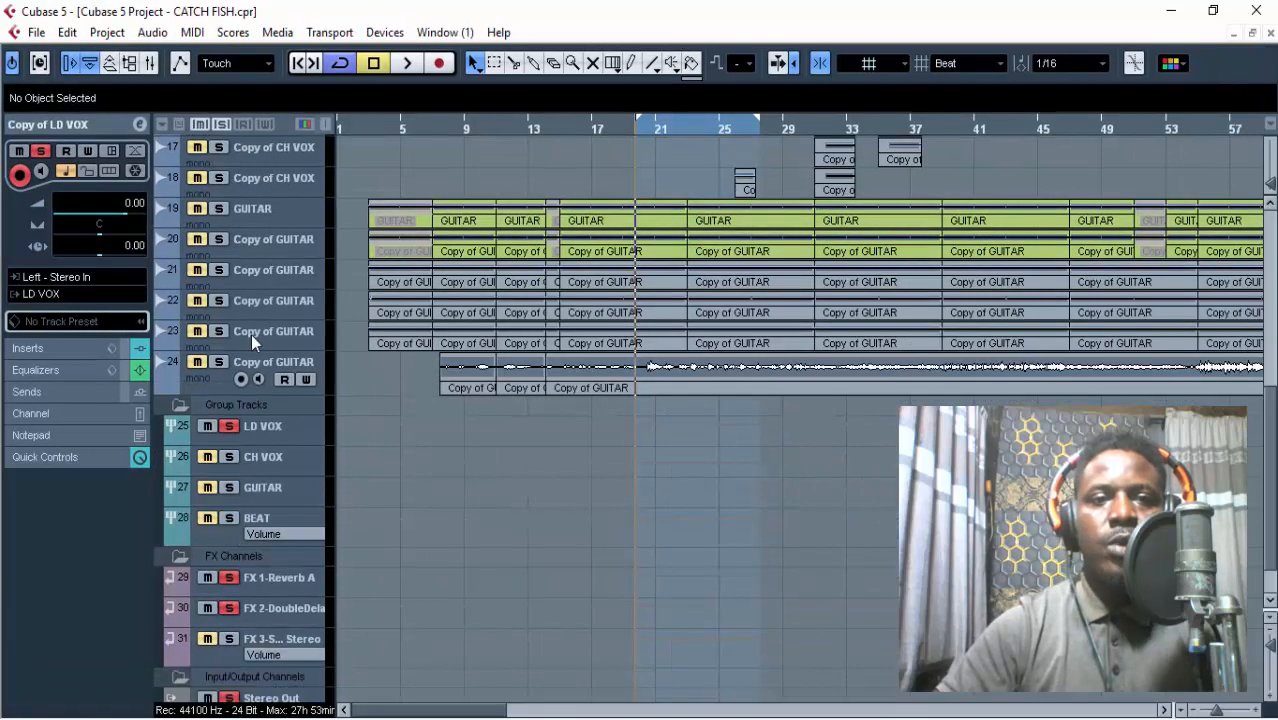
left_click(281, 428)
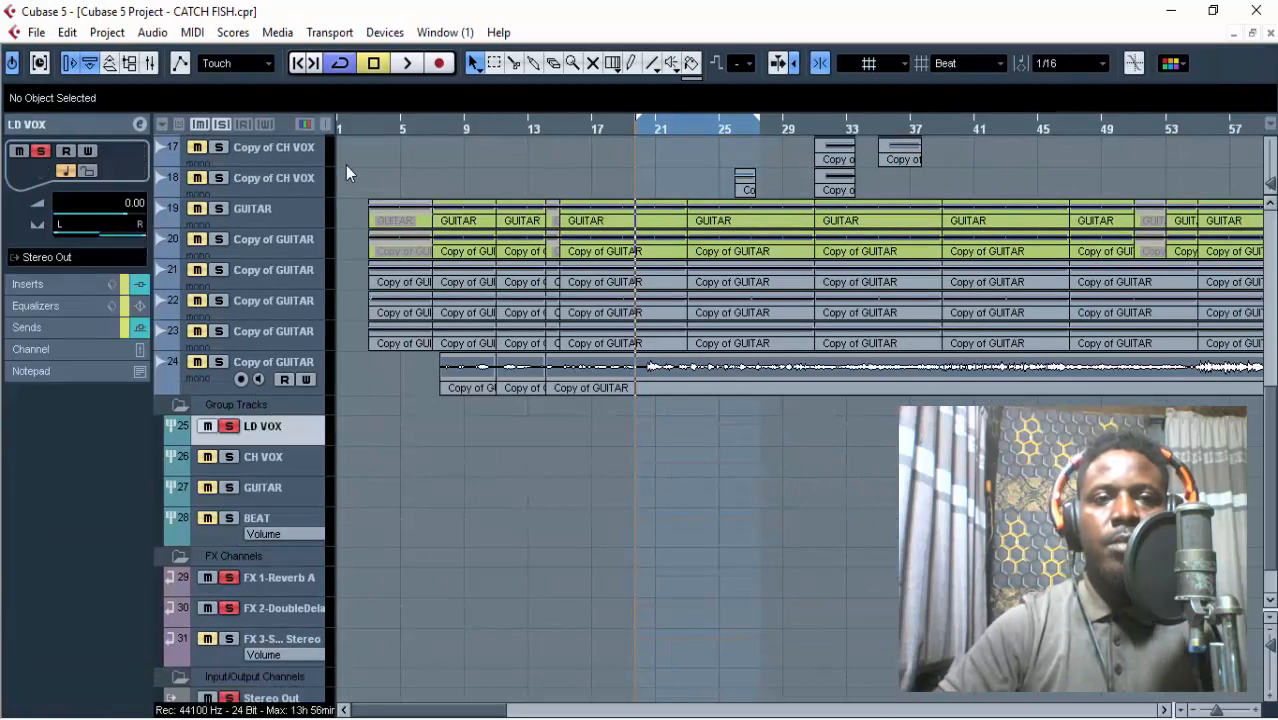
scroll(364, 180, "up", 3)
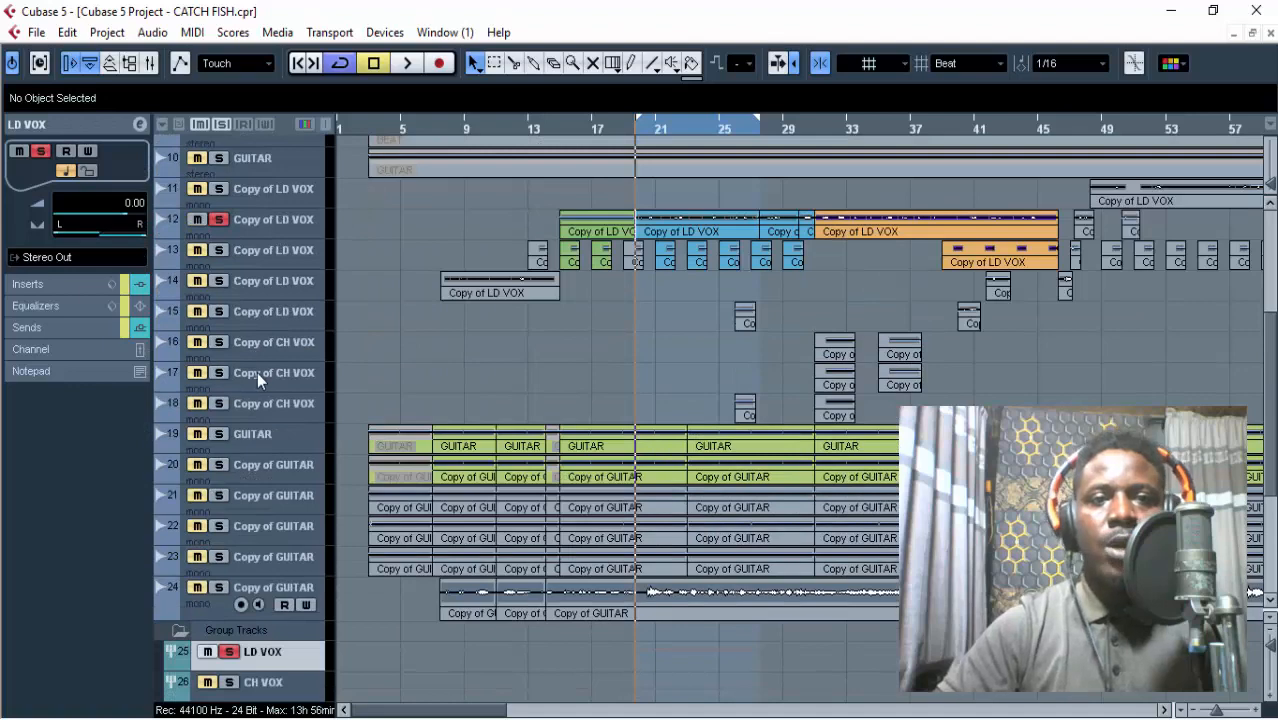
scroll(300, 340, "down", 2)
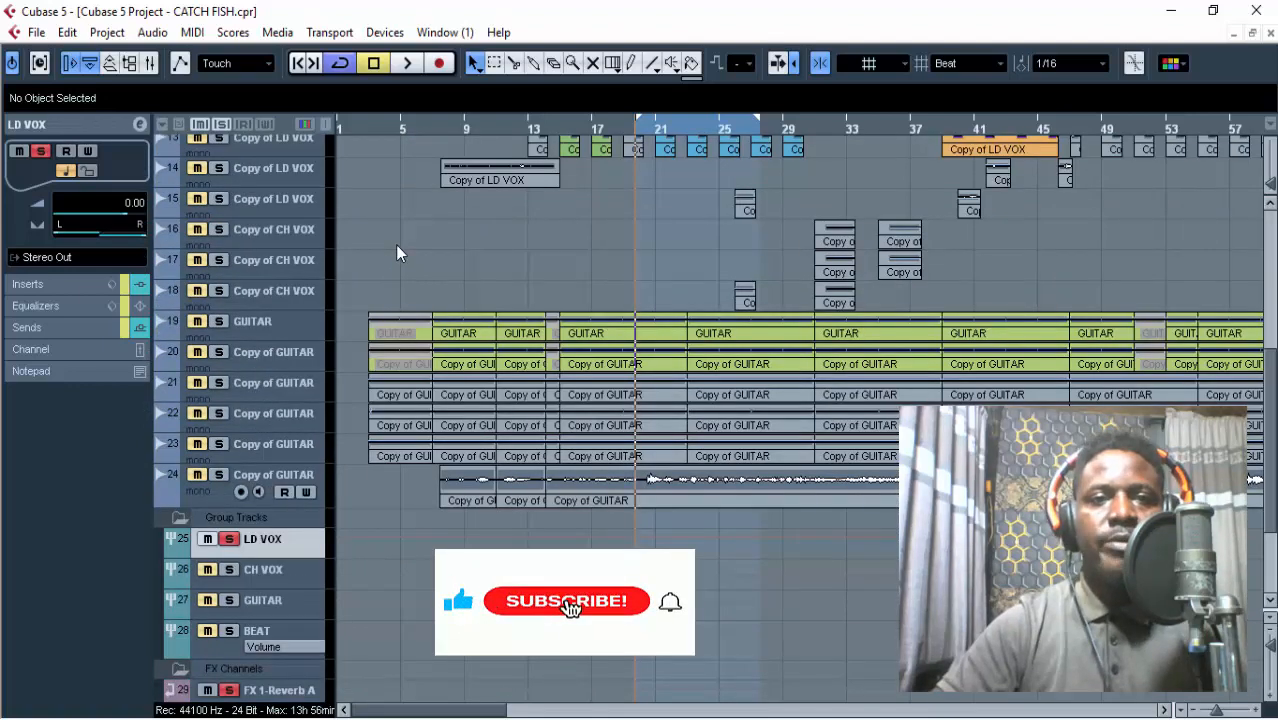
scroll(397, 250, "up", 3)
scroll(397, 250, "down", 3)
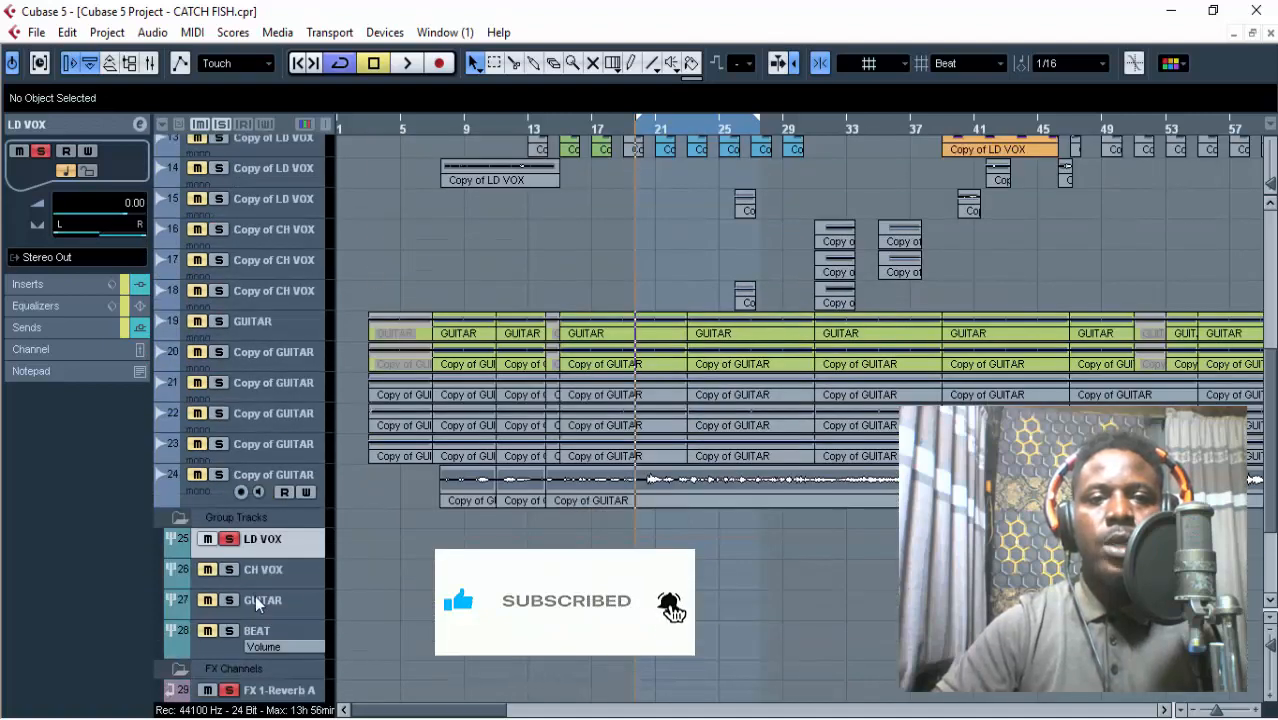
left_click(140, 126)
left_click_drag(390, 300, 405, 178)
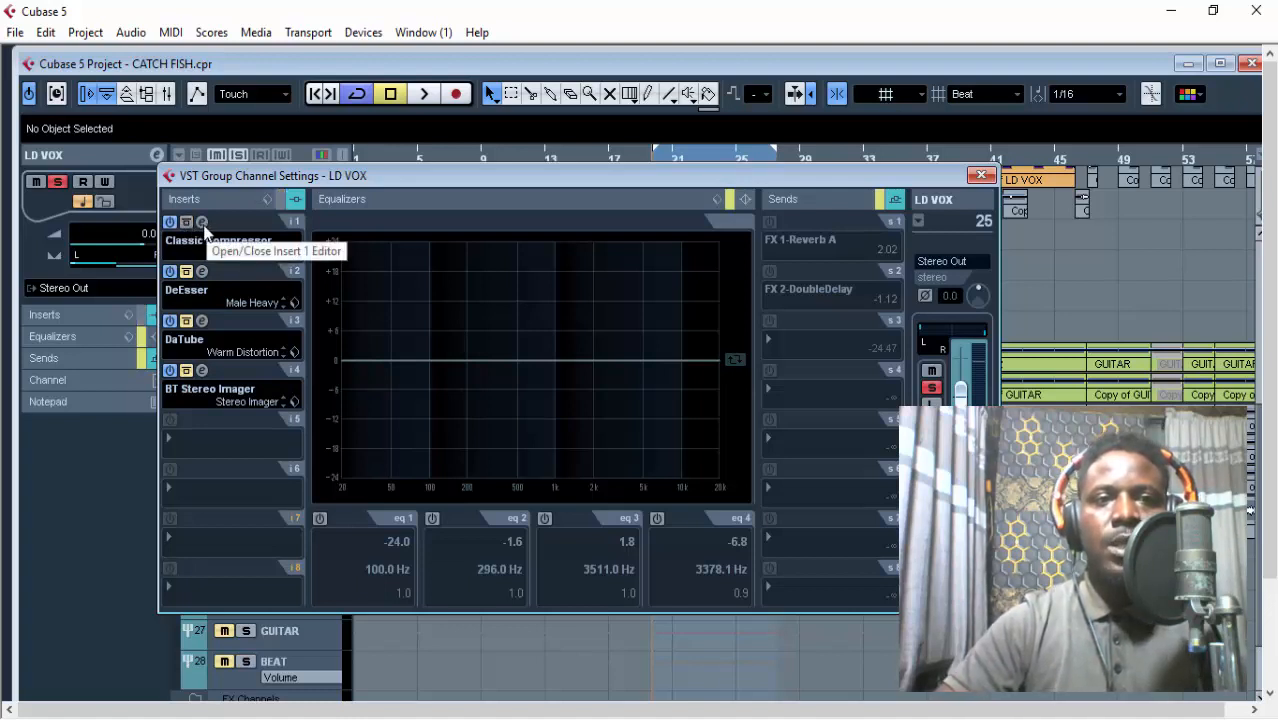
Open the Classic Compressor on the LD VOX group's first insert, reposition its window, and audition the vocal through it.
left_click(203, 224)
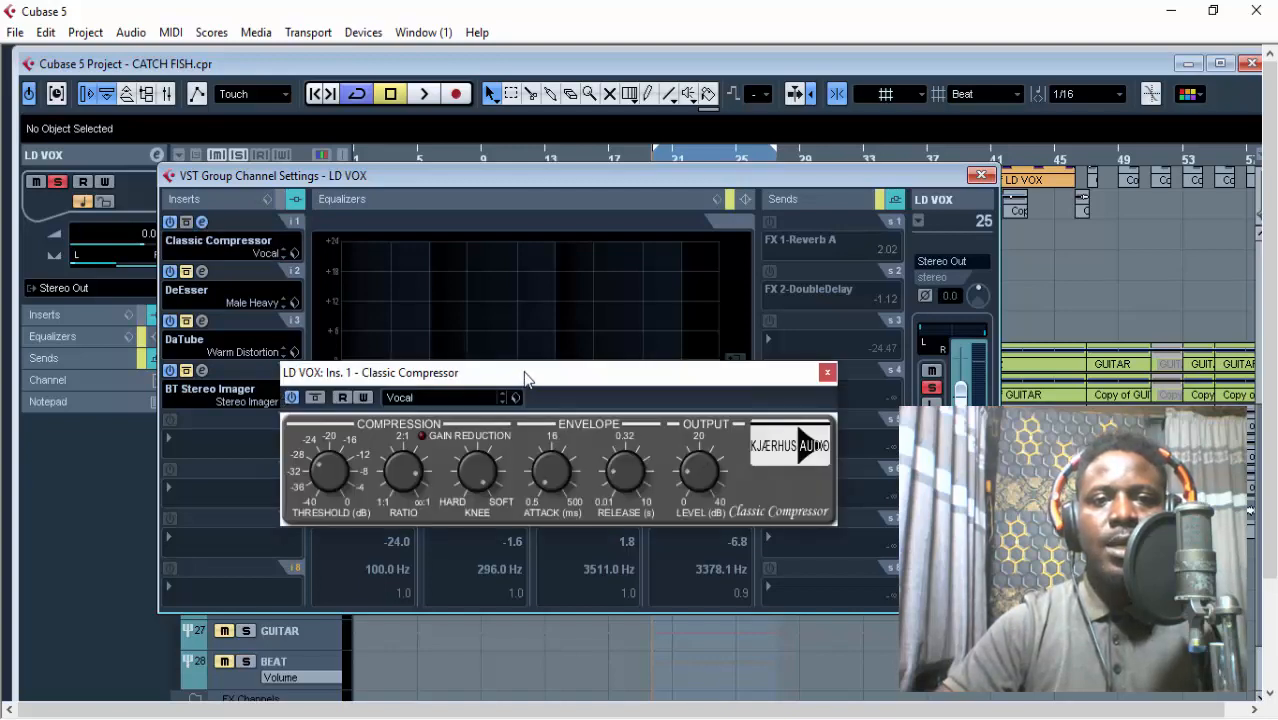
left_click_drag(528, 378, 568, 264)
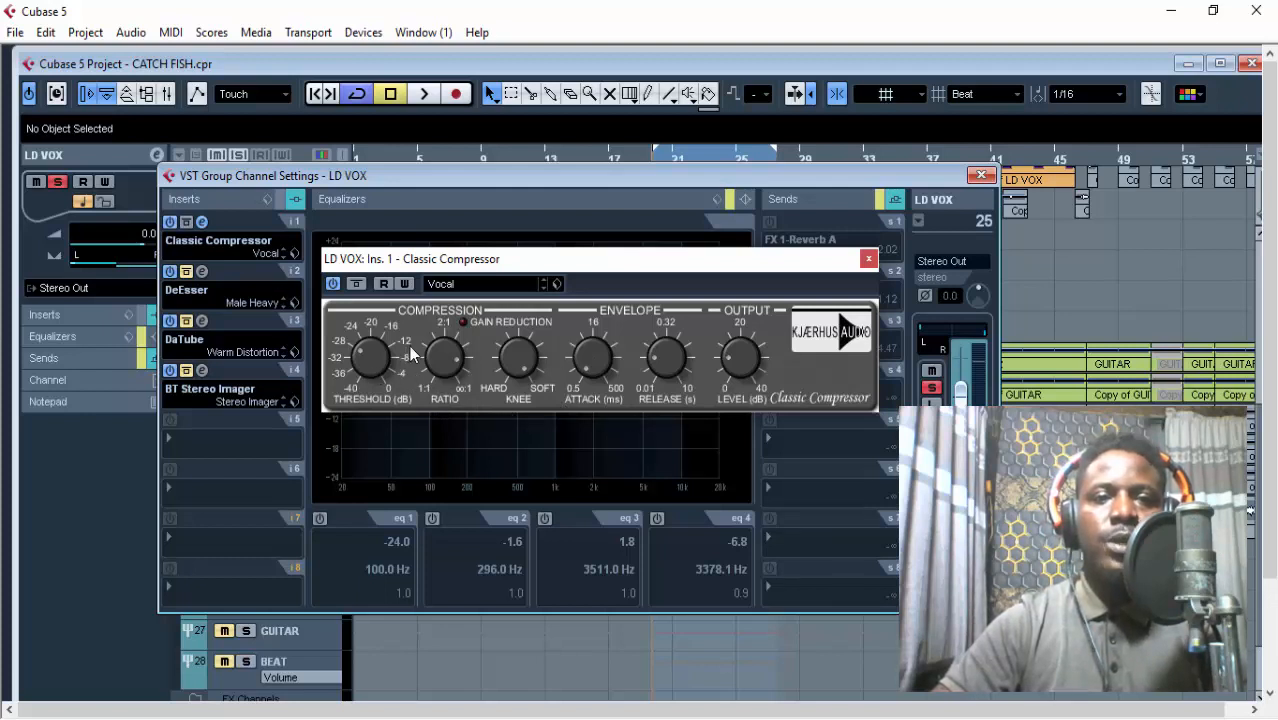
key("space")
key("space")
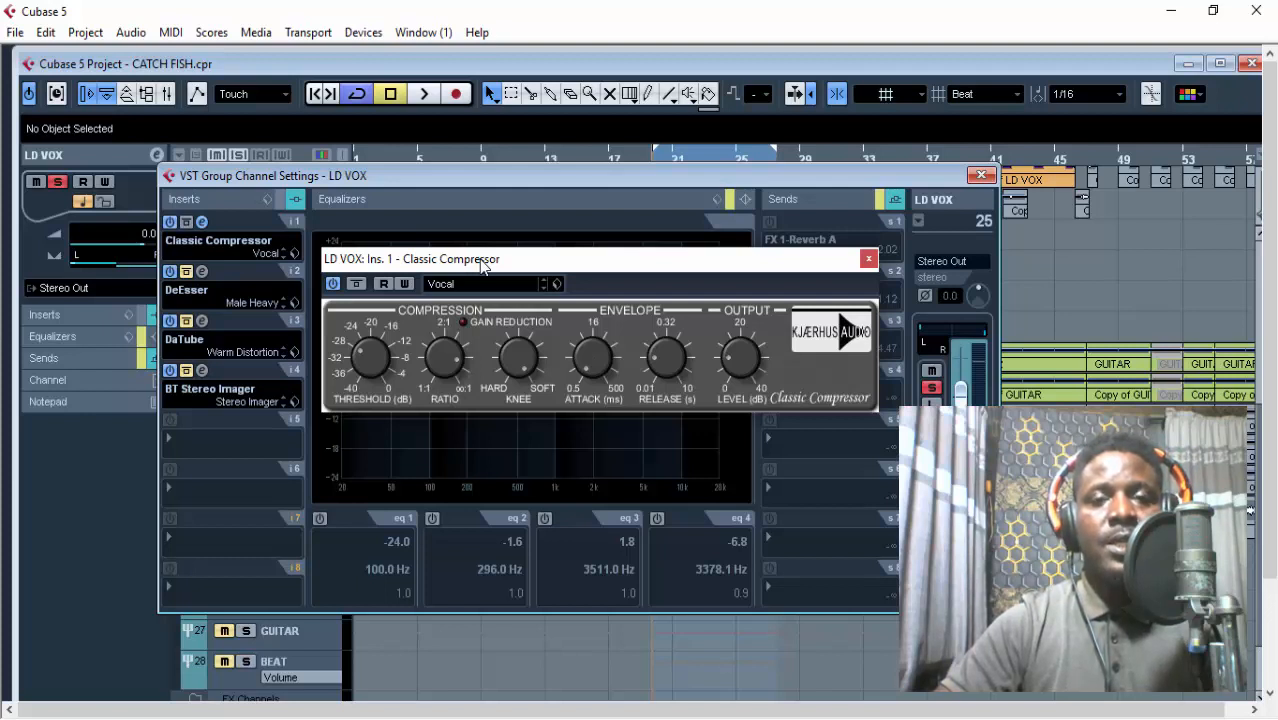
key("space")
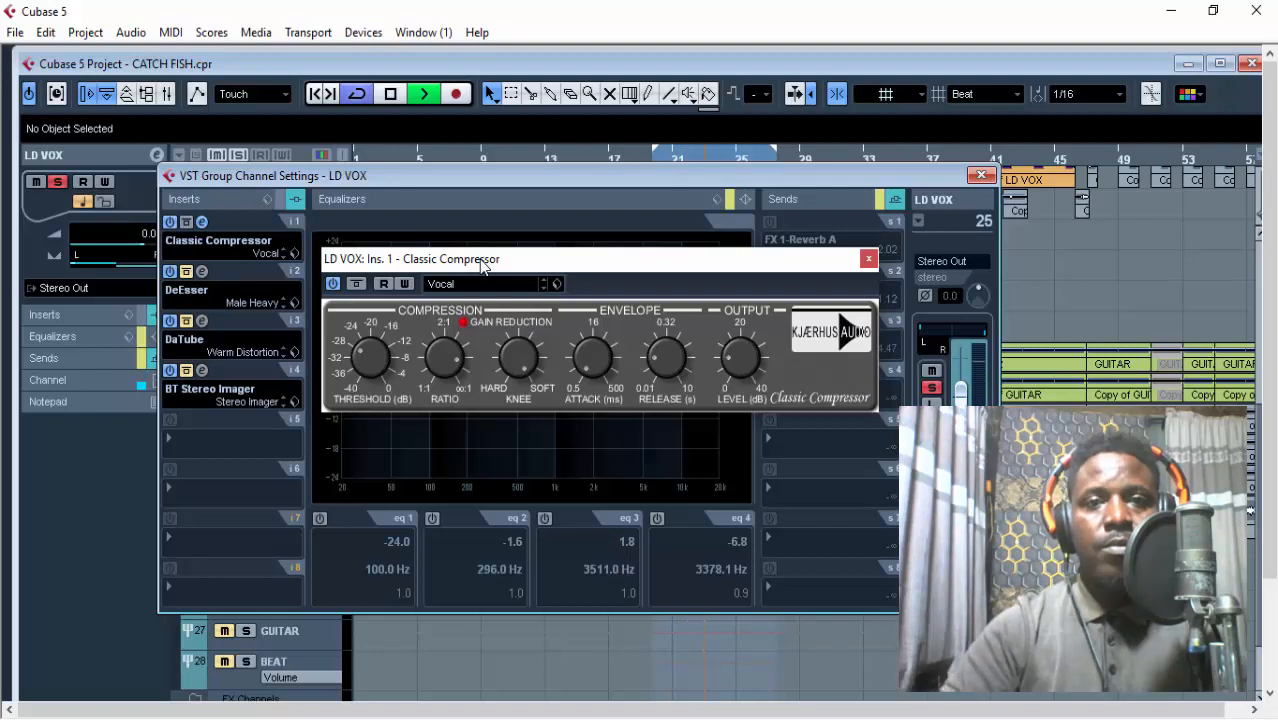
key("space")
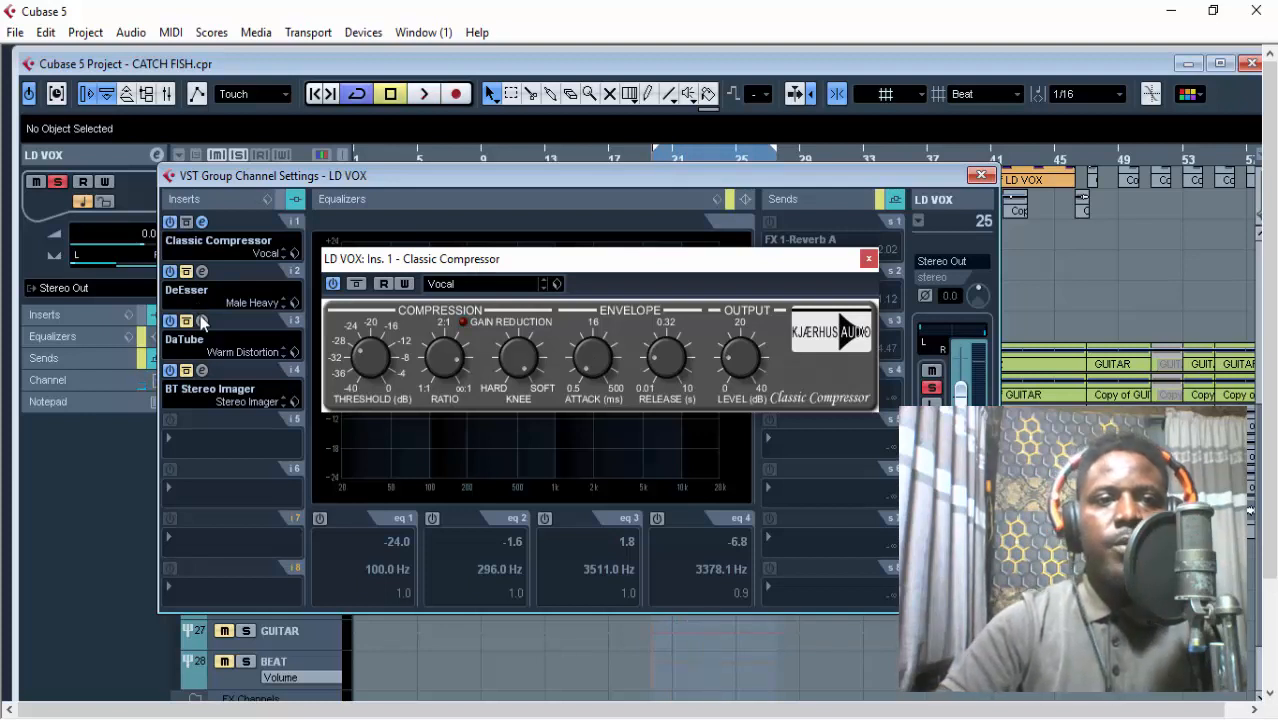
Compare the vocal with the Classic Compressor switched off and on during playback, leave it on, and close its editor.
left_click(333, 284)
key("space")
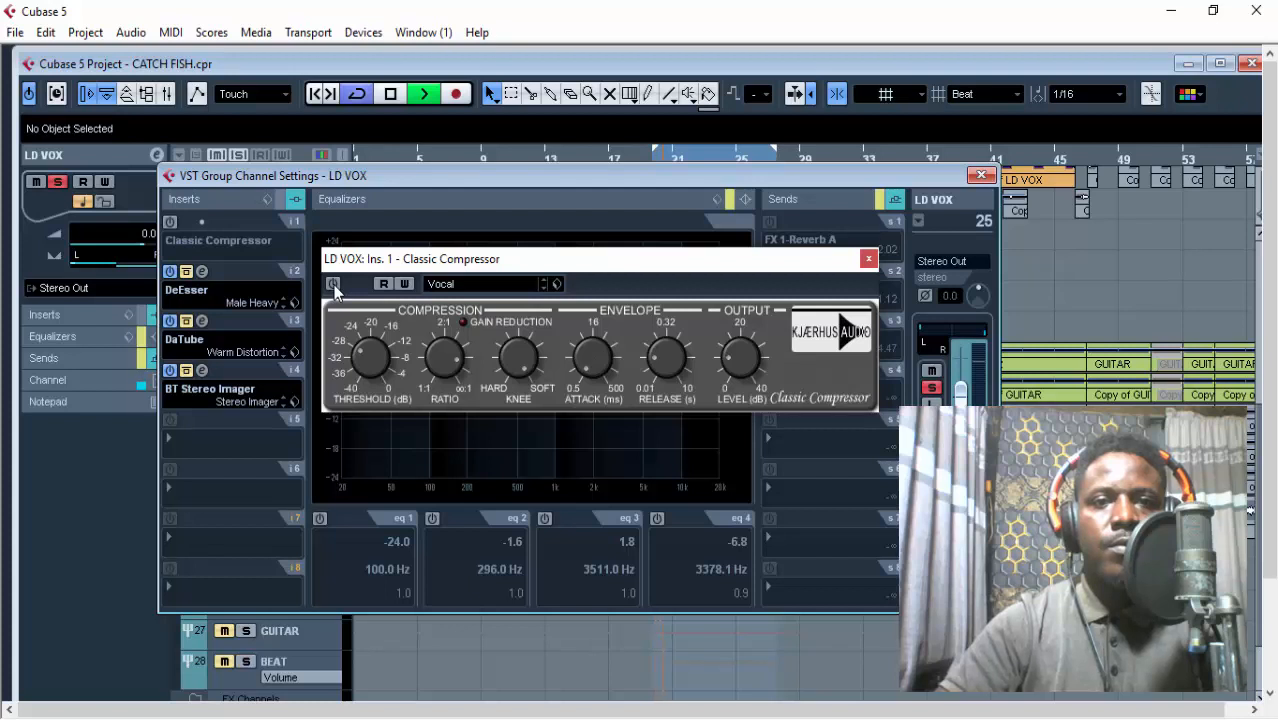
key("space")
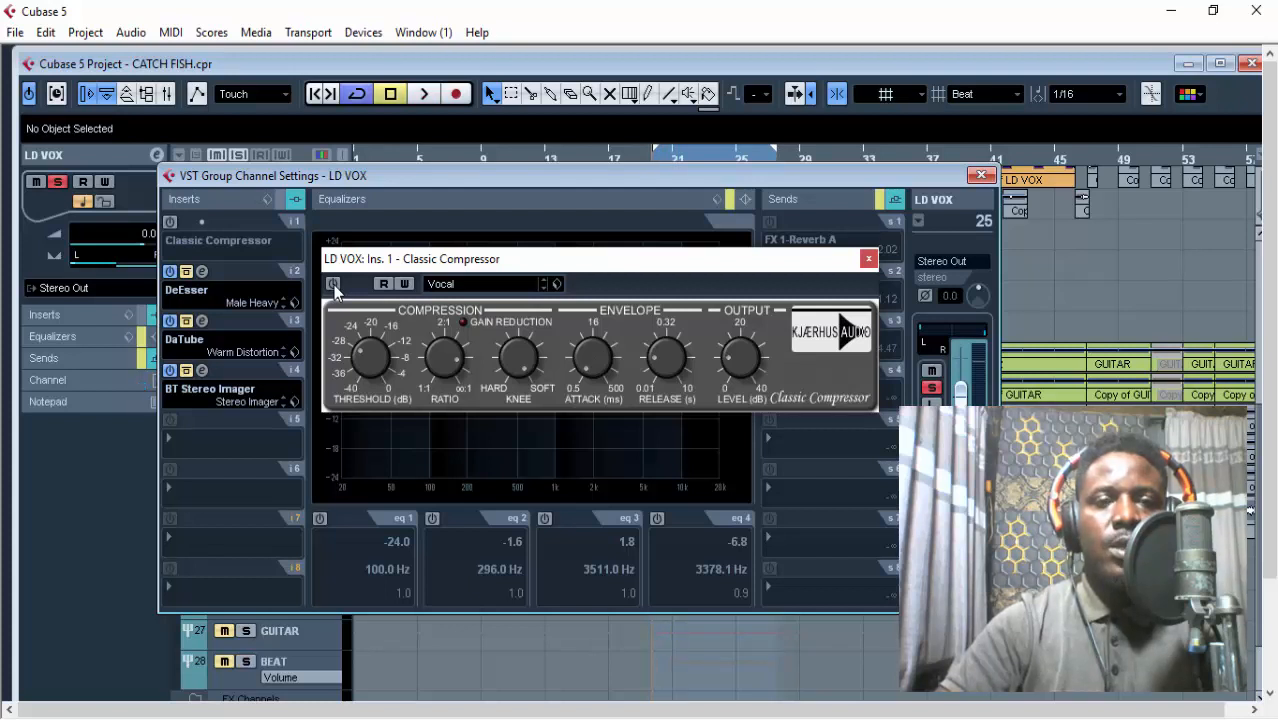
key("space")
left_click(333, 284)
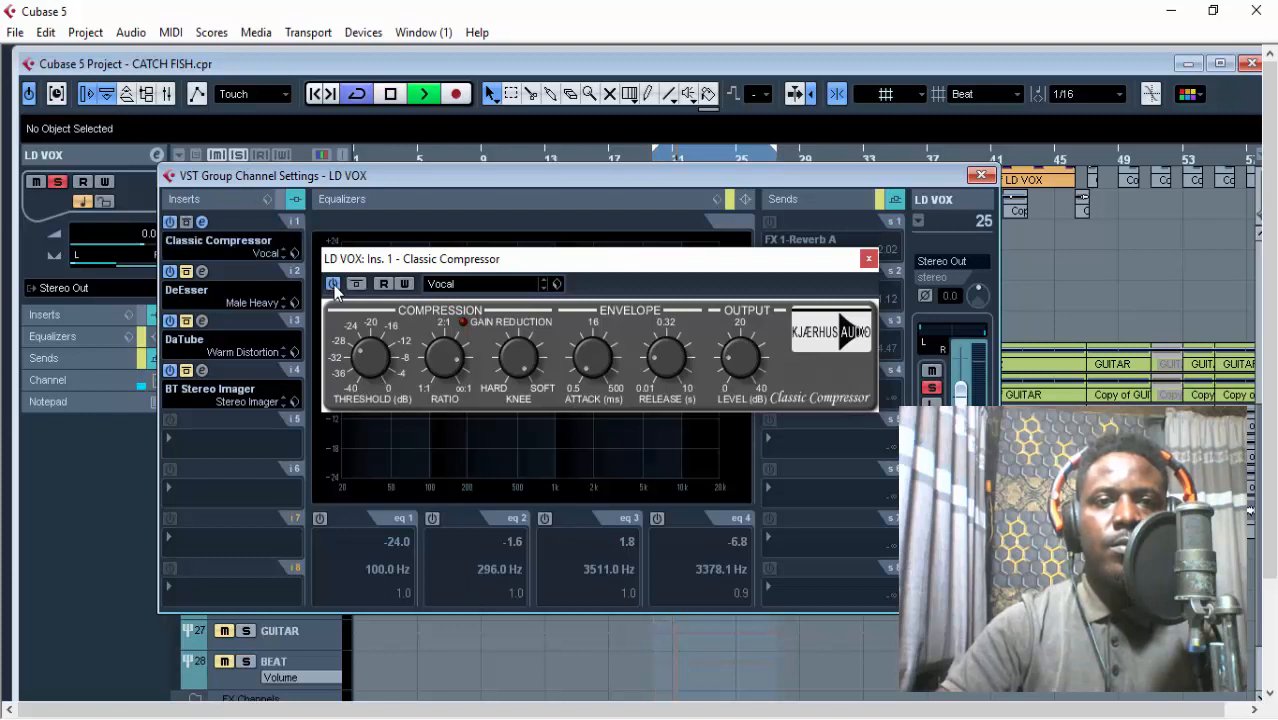
left_click(333, 284)
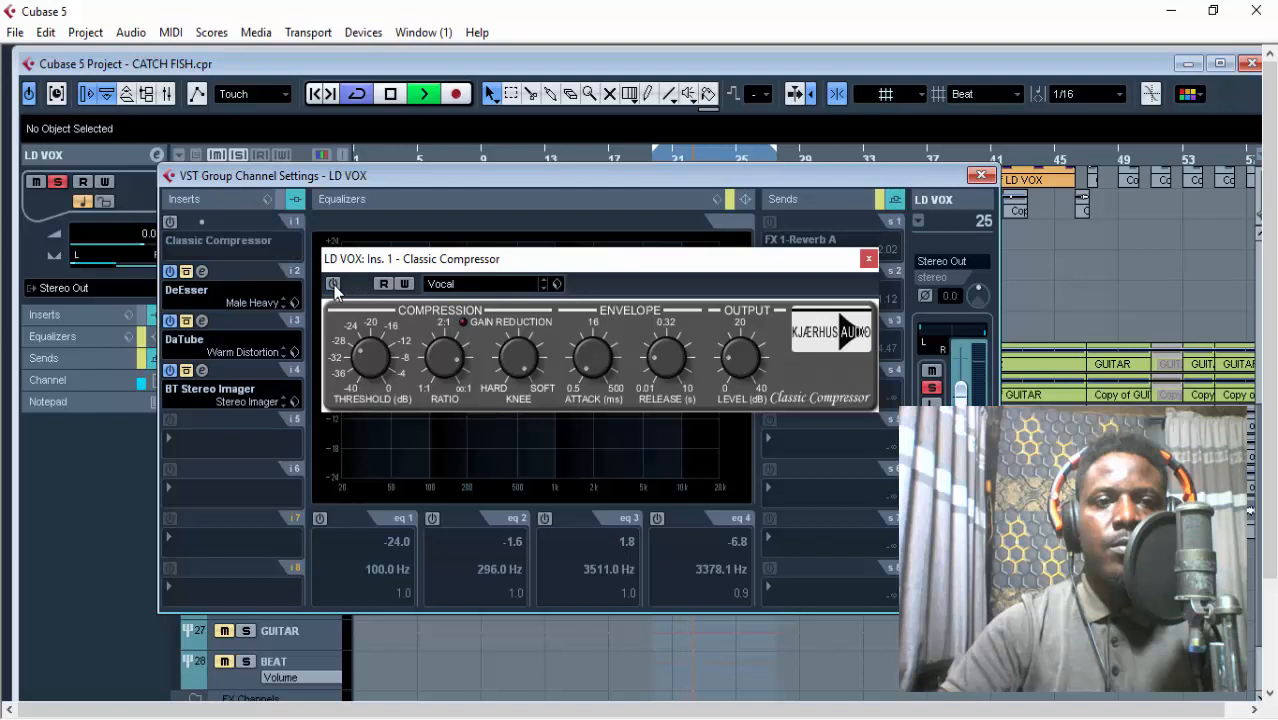
left_click(333, 284)
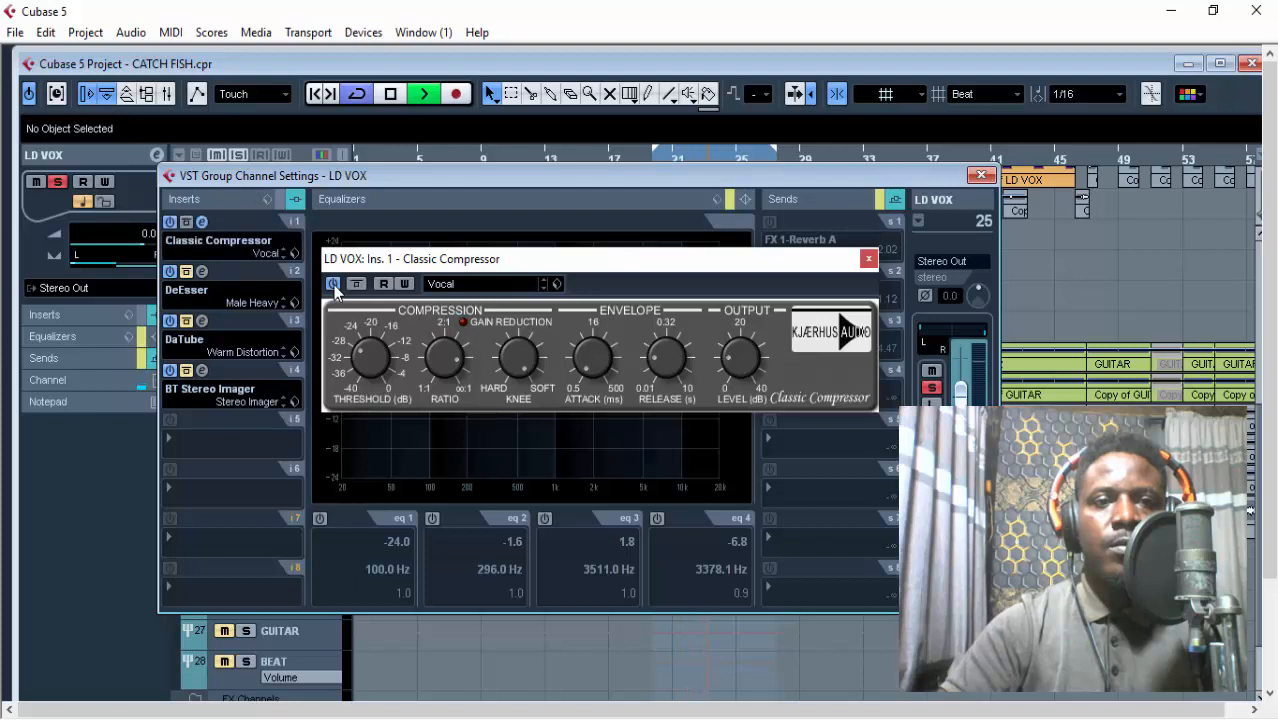
key("space")
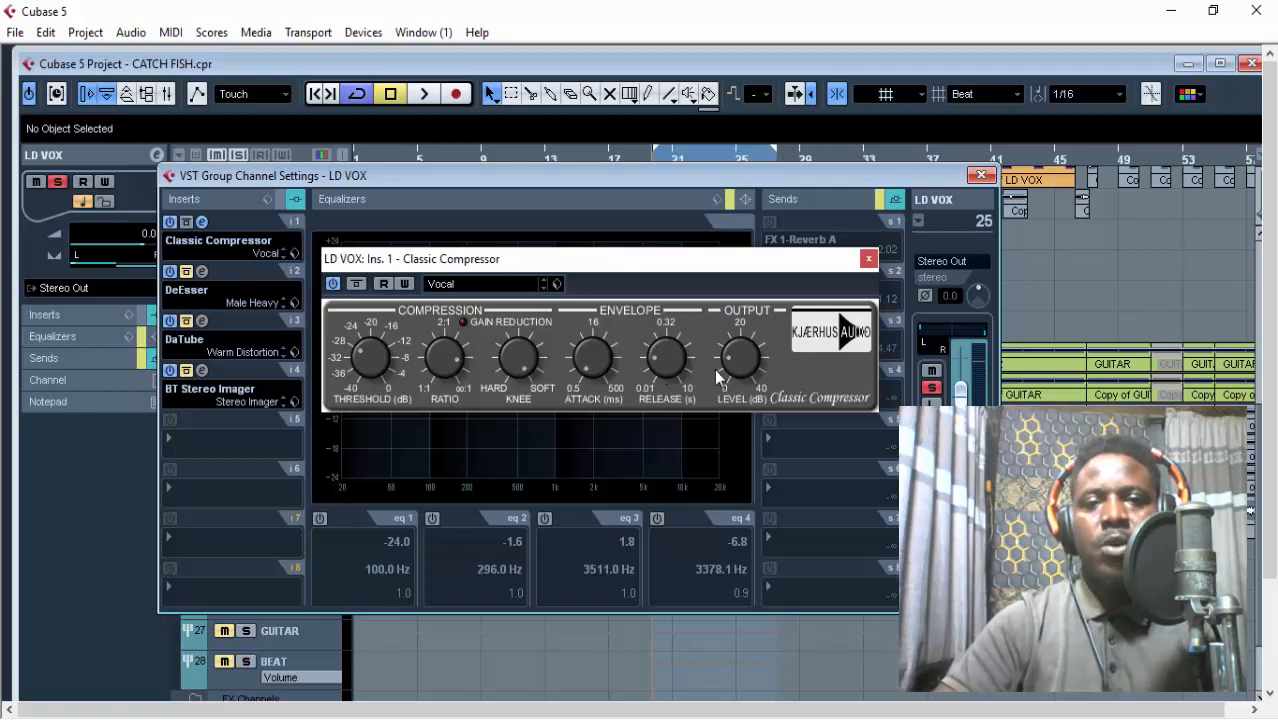
mouse_move(736, 363)
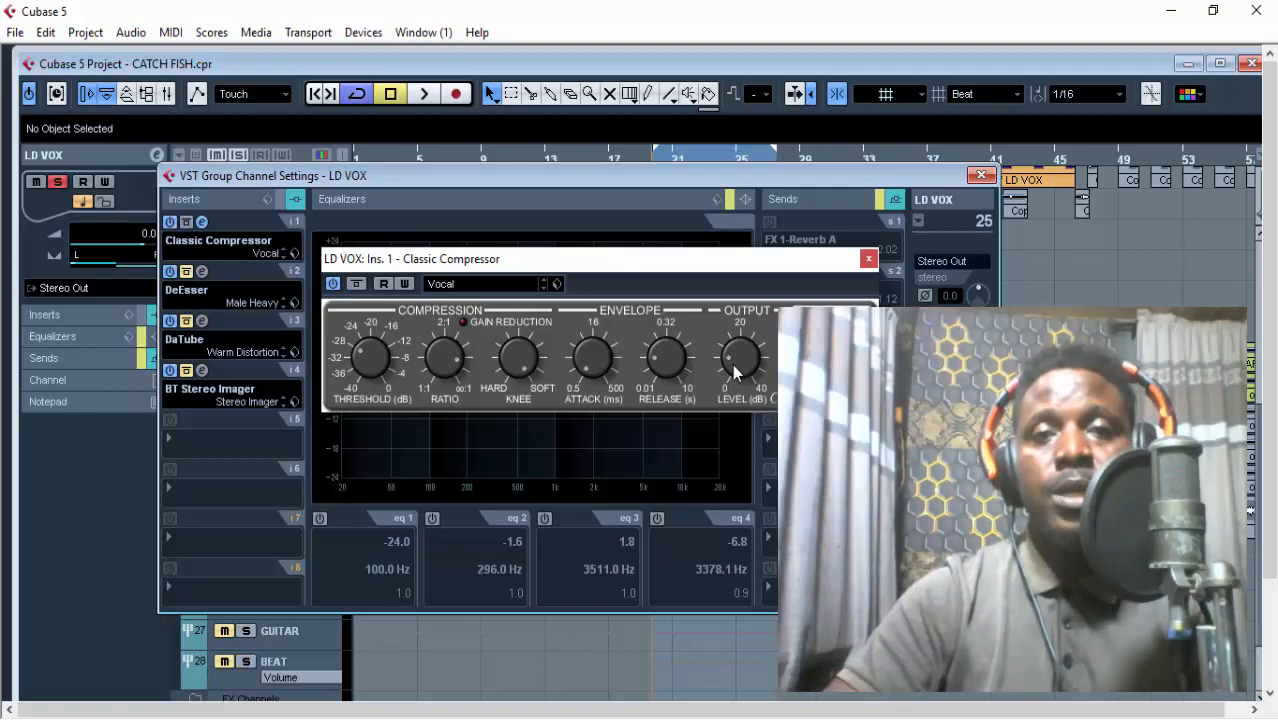
left_click(867, 260)
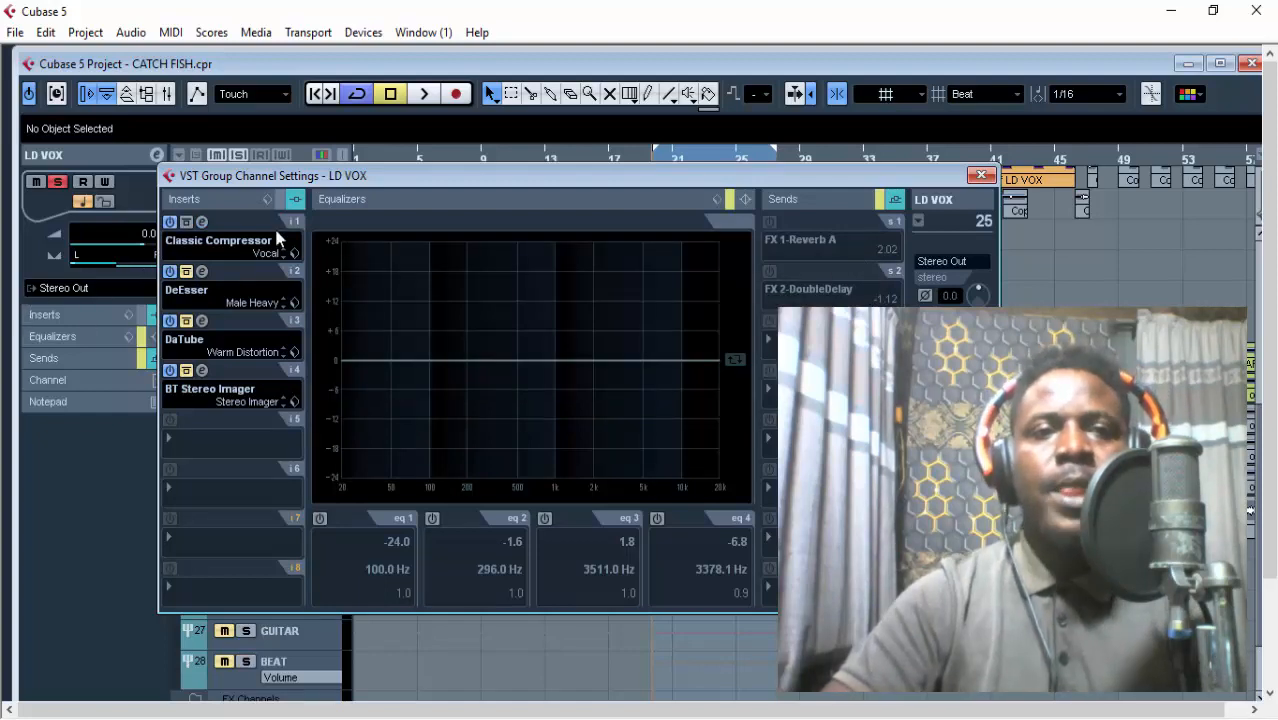
Take the LD VOX group's DeEsser and DaTube inserts out of bypass and review DaTube's Warm Distortion settings.
left_click_drag(396, 184, 443, 255)
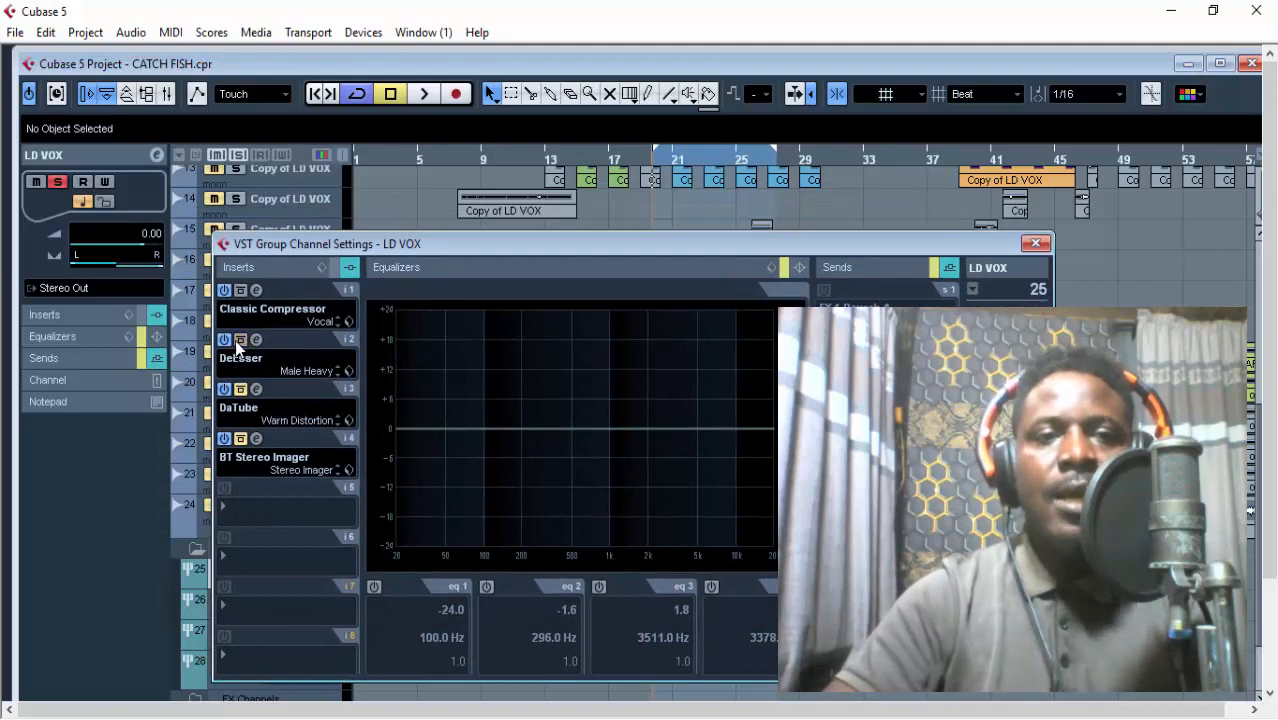
left_click(257, 392)
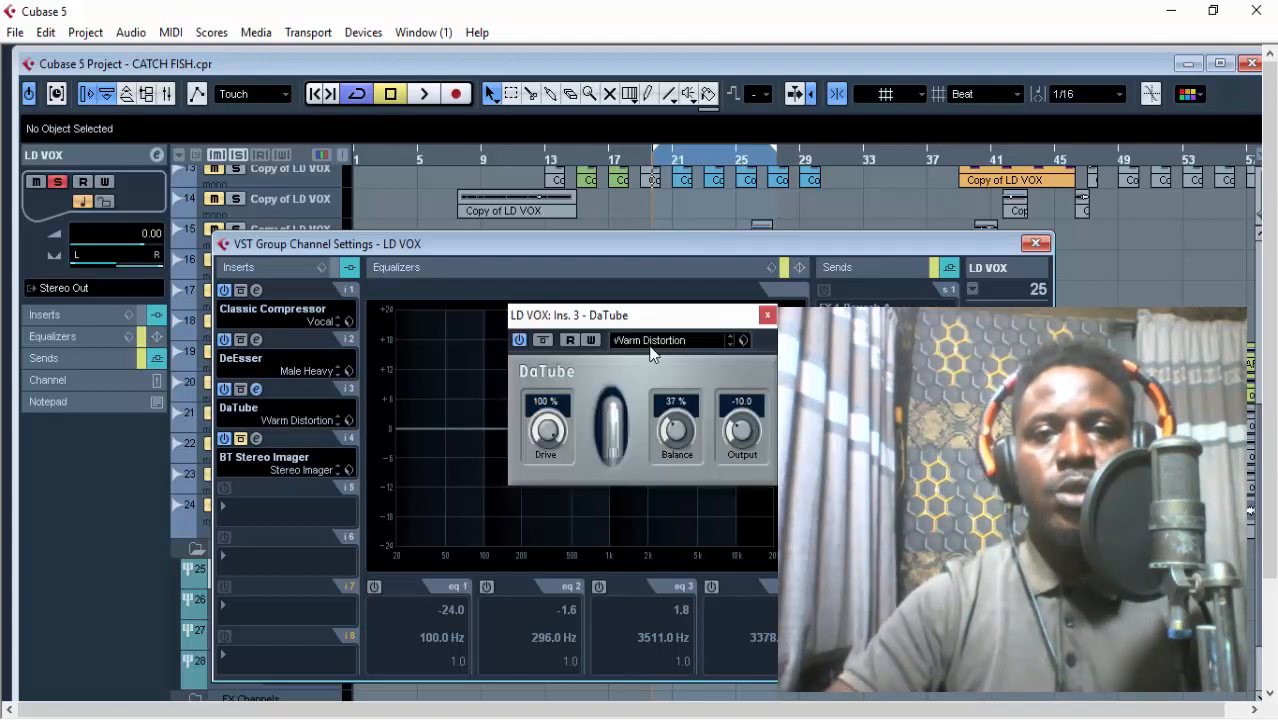
left_click(767, 317)
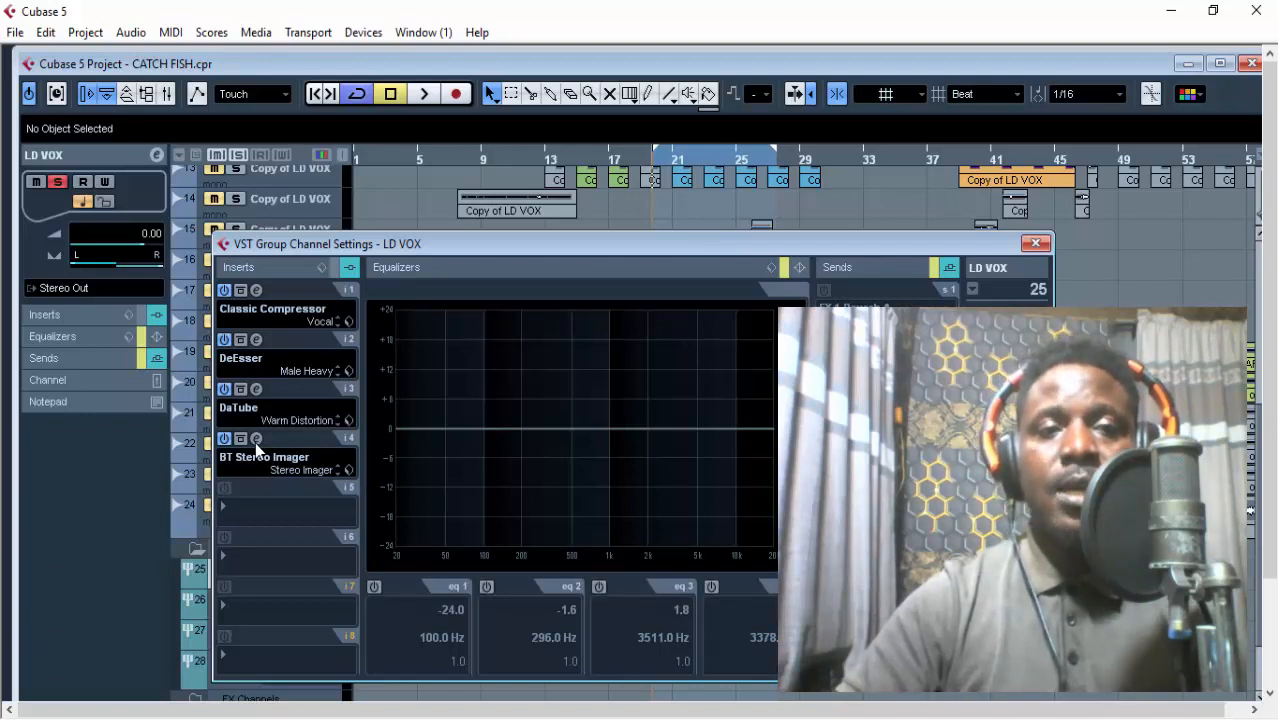
Take the BT Stereo Imager on insert 4 out of bypass, audition the vocal with its editor open, and close the editor.
left_click(255, 440)
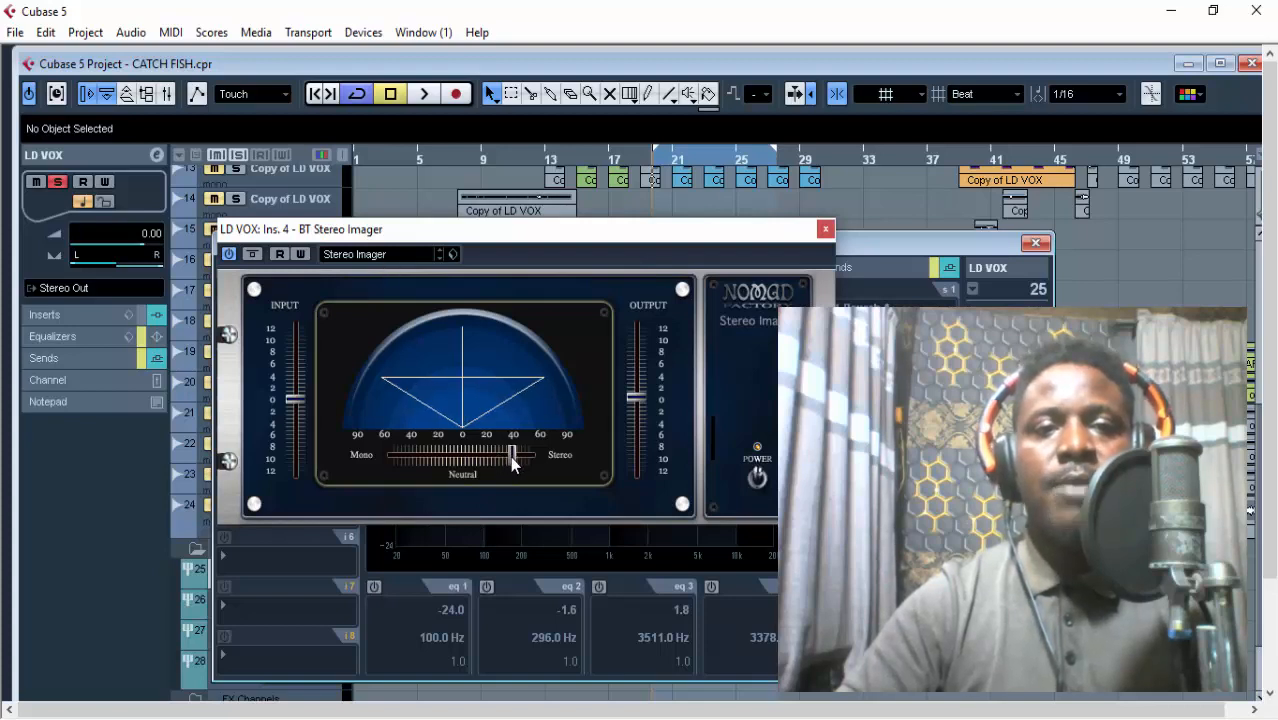
left_click_drag(584, 232, 711, 250)
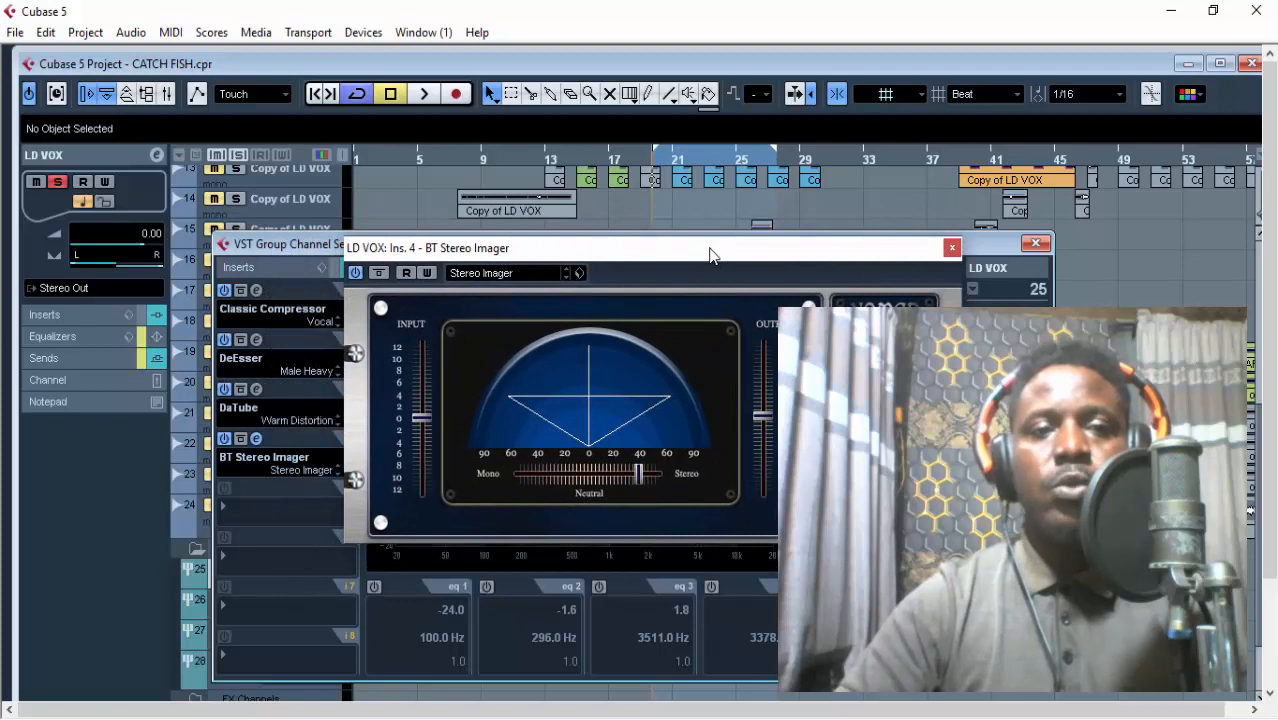
key("space")
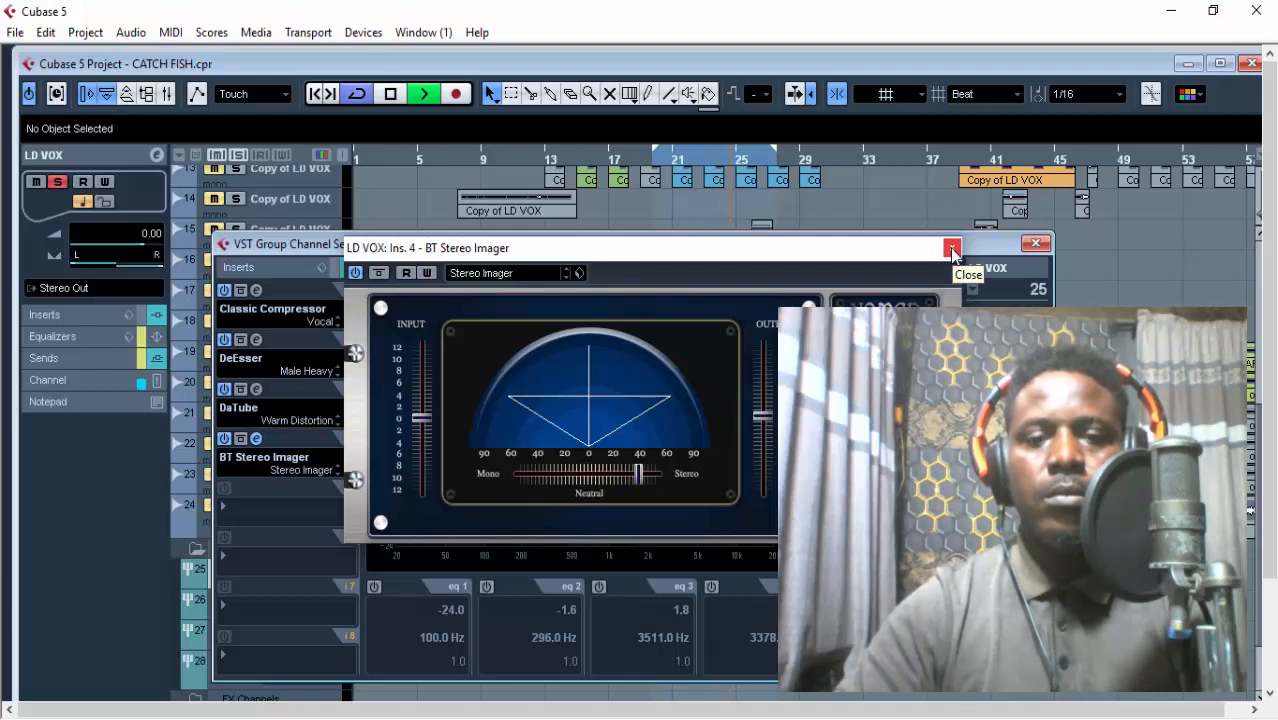
key("space")
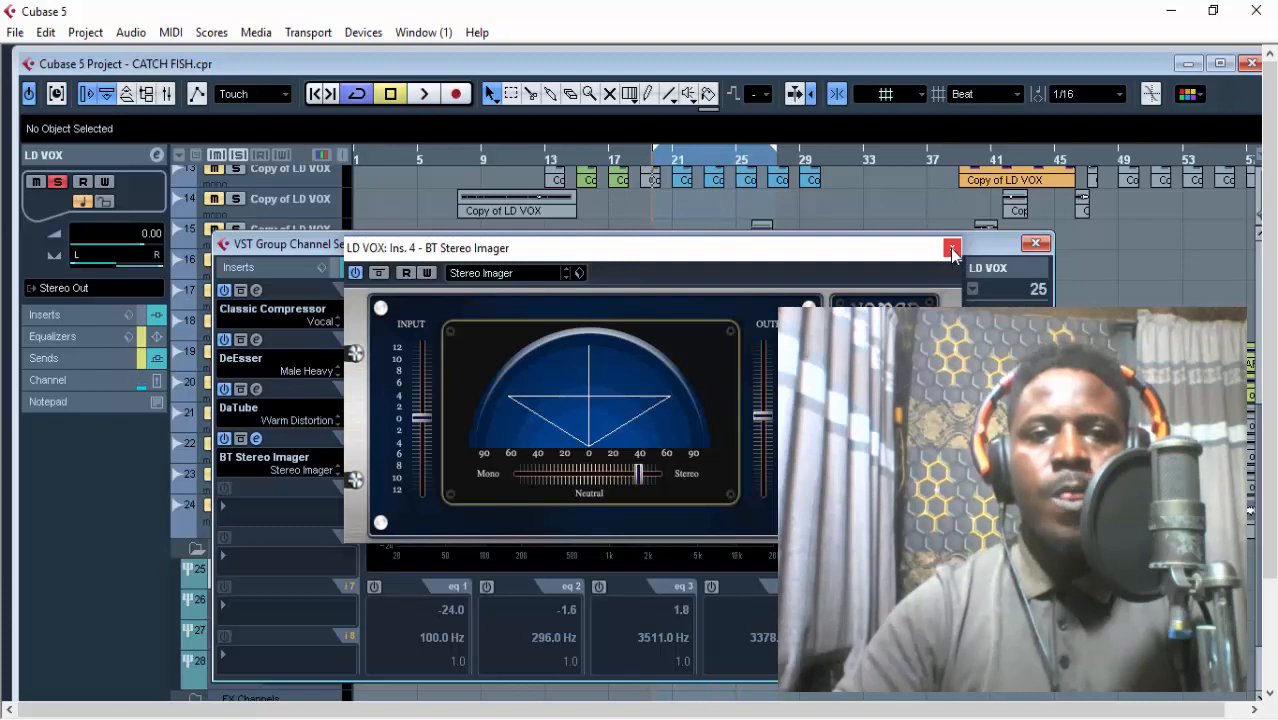
left_click(951, 247)
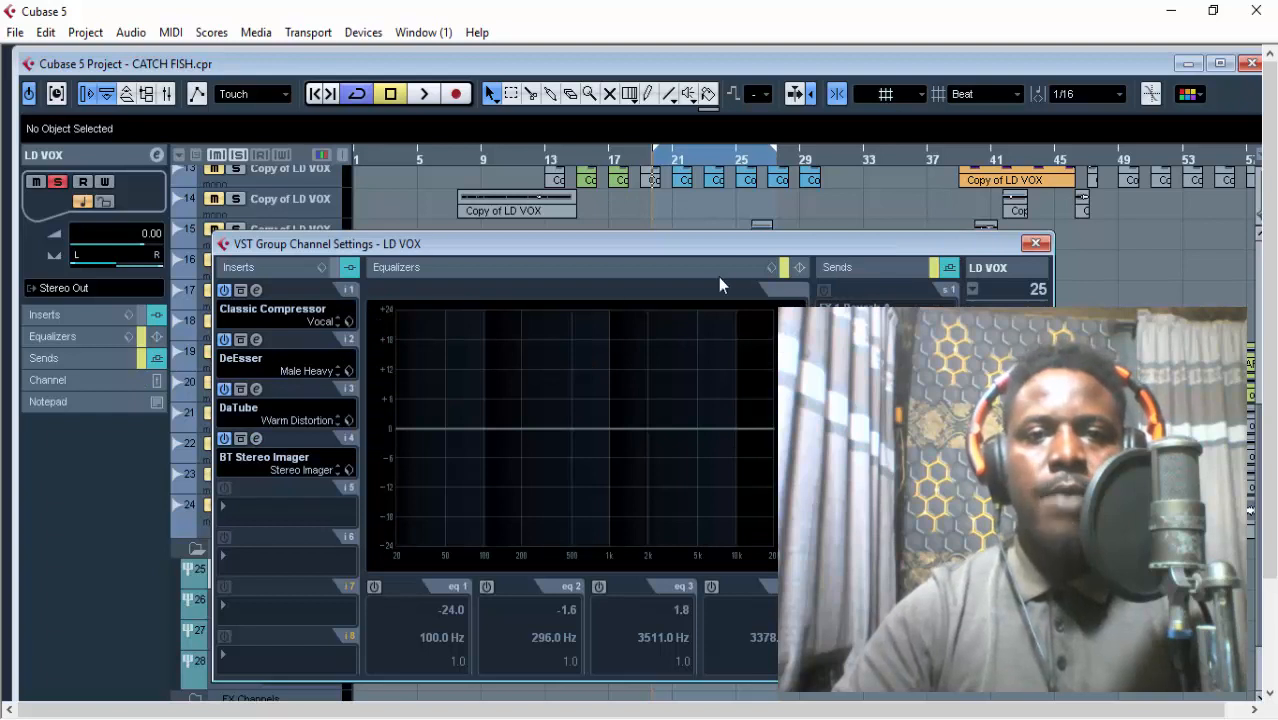
Take the LD VOX group's equalizers out of bypass, move its channel settings window aside, and maximize the project window.
left_click(785, 268)
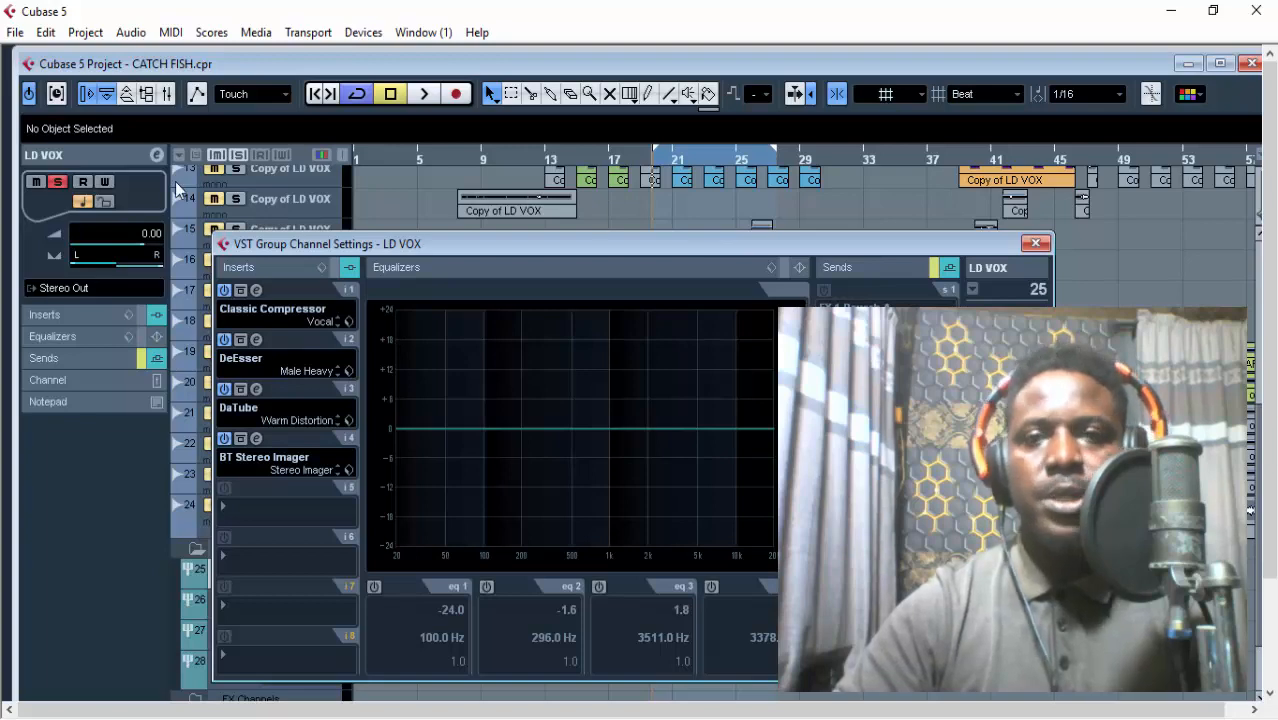
left_click_drag(832, 244, 891, 104)
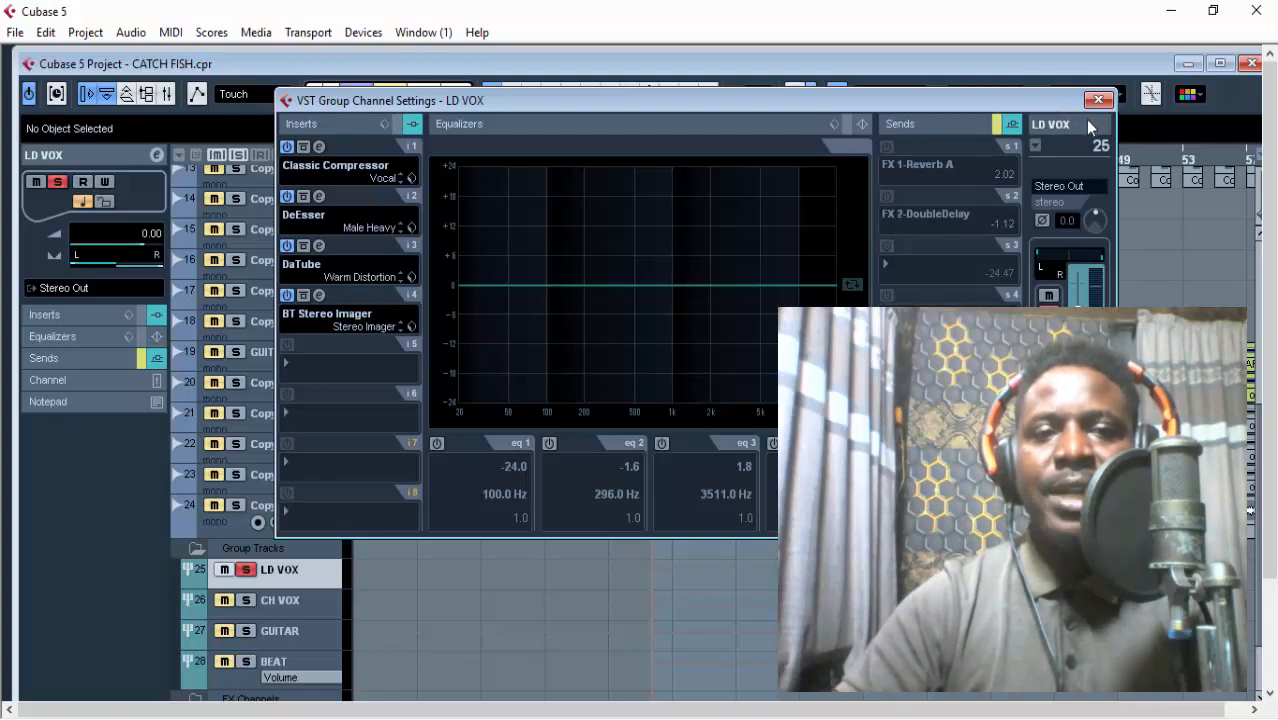
left_click(1216, 63)
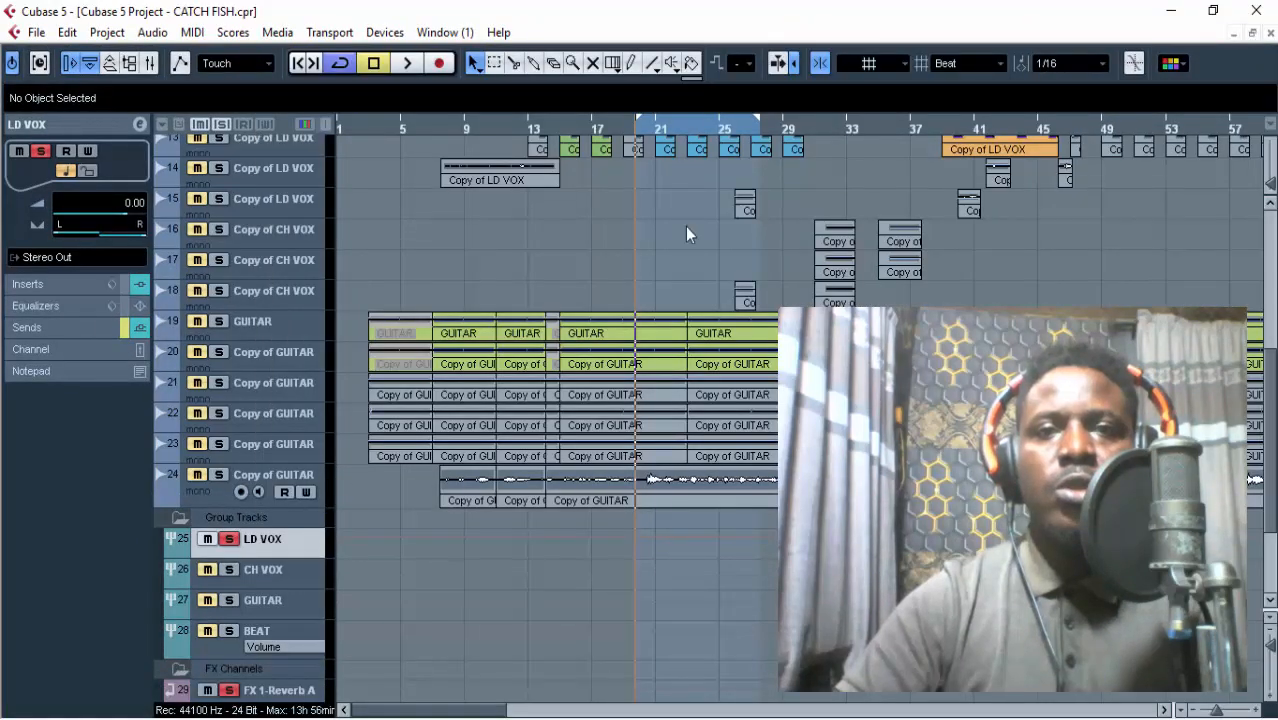
Look over the FX channels, select FX 1-Reverb A, and reselect the LD VOX group track.
scroll(442, 419, "down", 6)
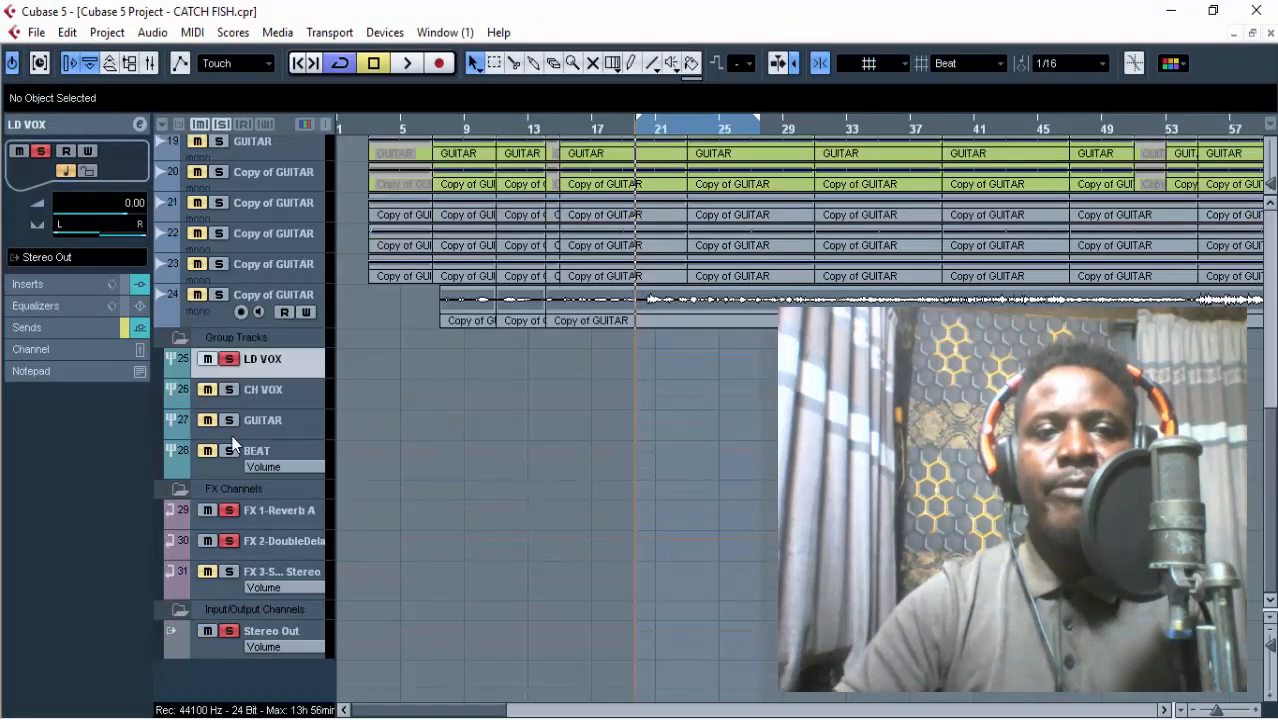
left_click(283, 510)
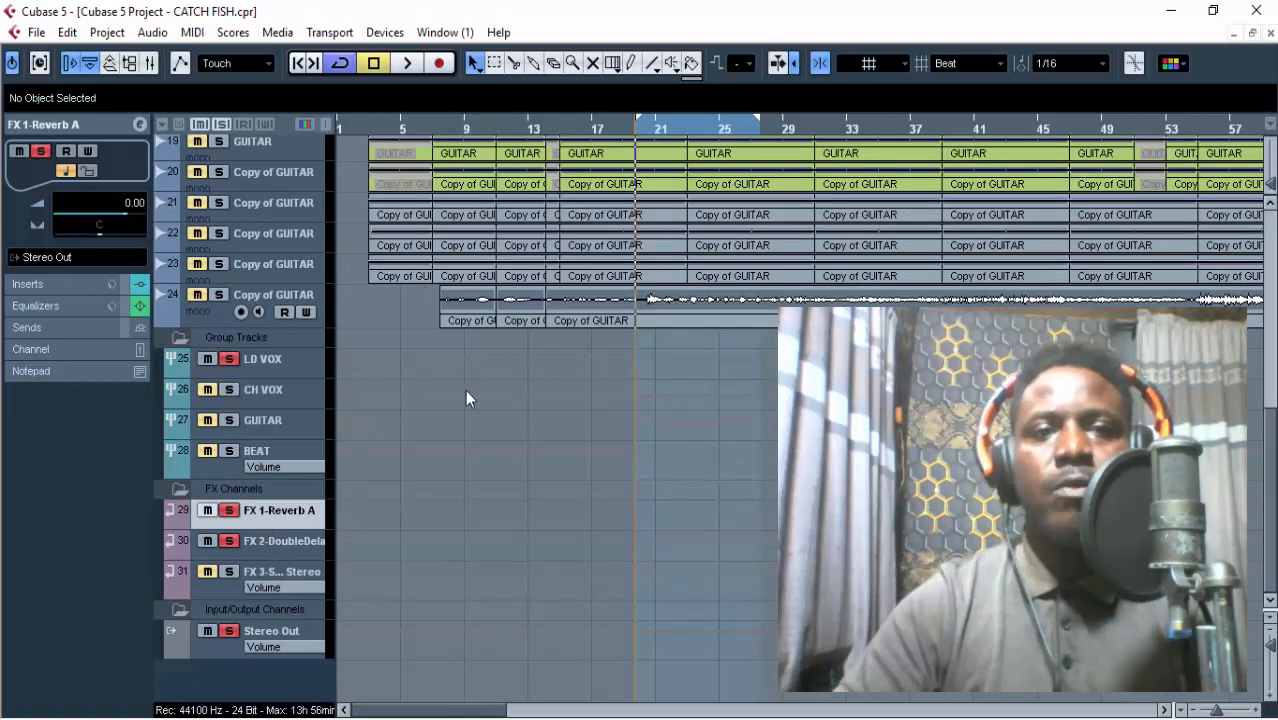
scroll(465, 389, "up", 3)
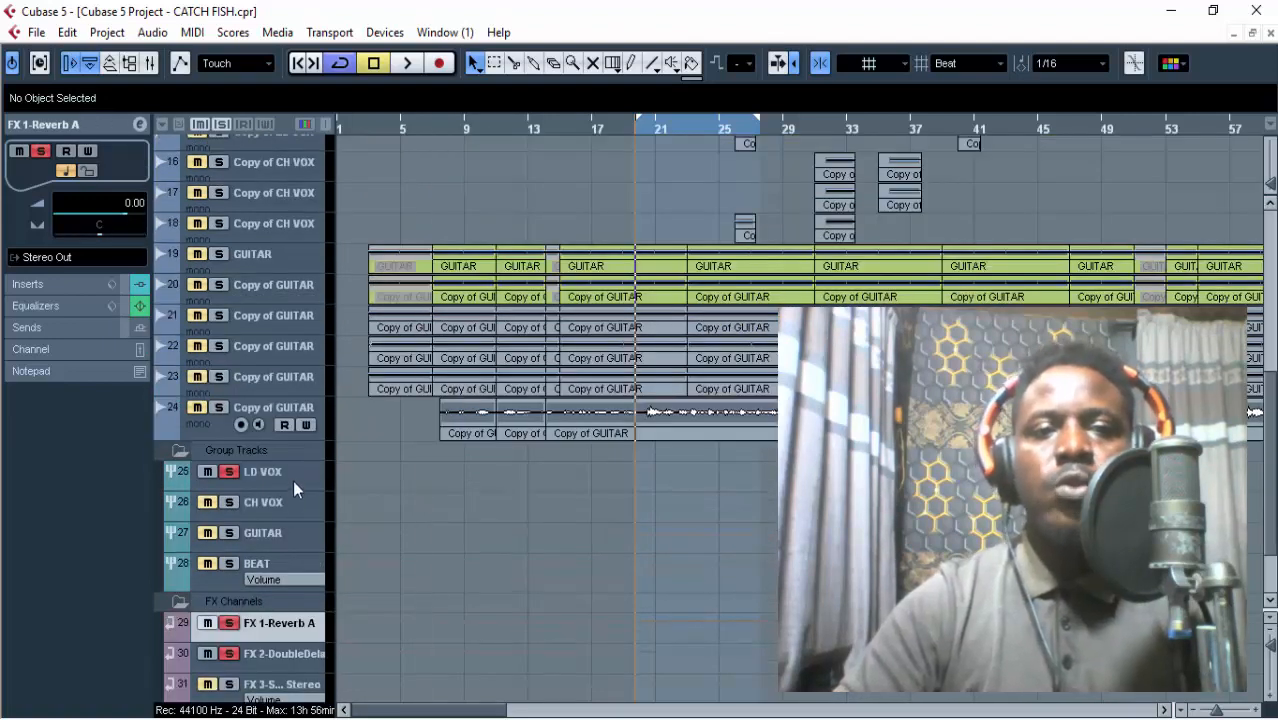
left_click(305, 471)
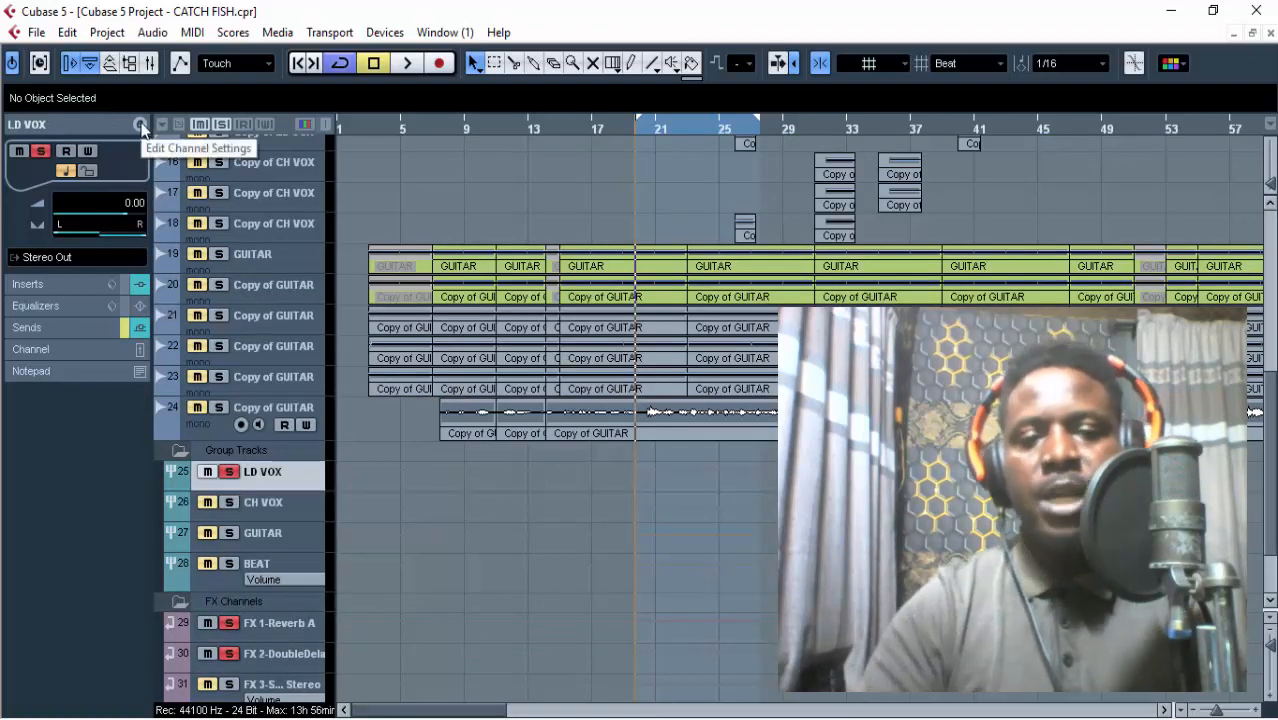
key("ctrl+t")
key("ctrl+t")
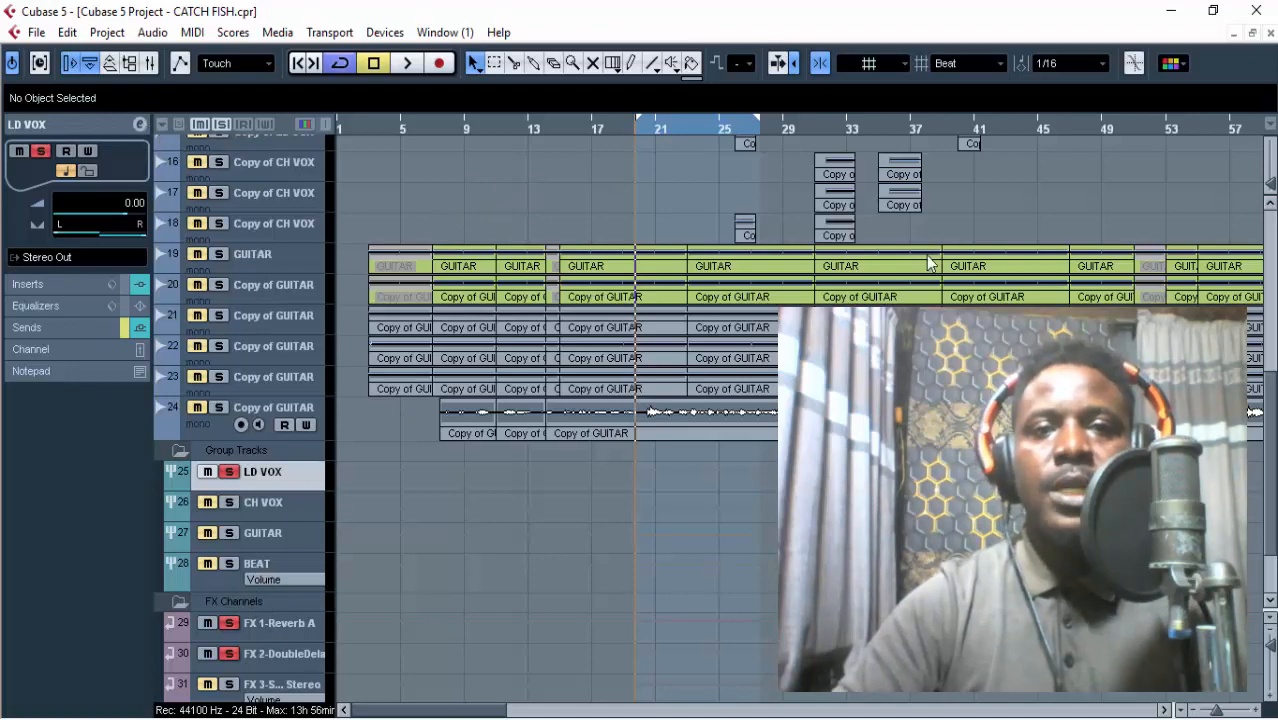
In the LD VOX group's channel settings, take the sends out of bypass and leave only the FX 1-Reverb A send active.
left_click(139, 124)
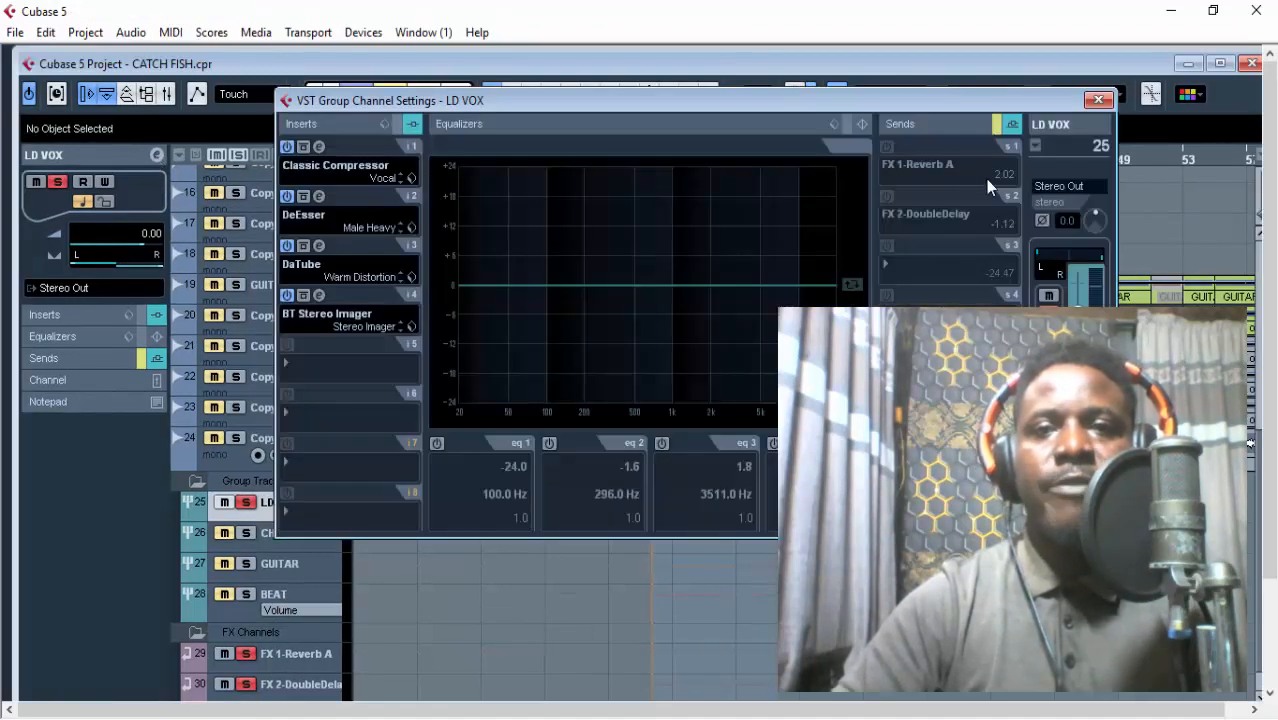
left_click(996, 125)
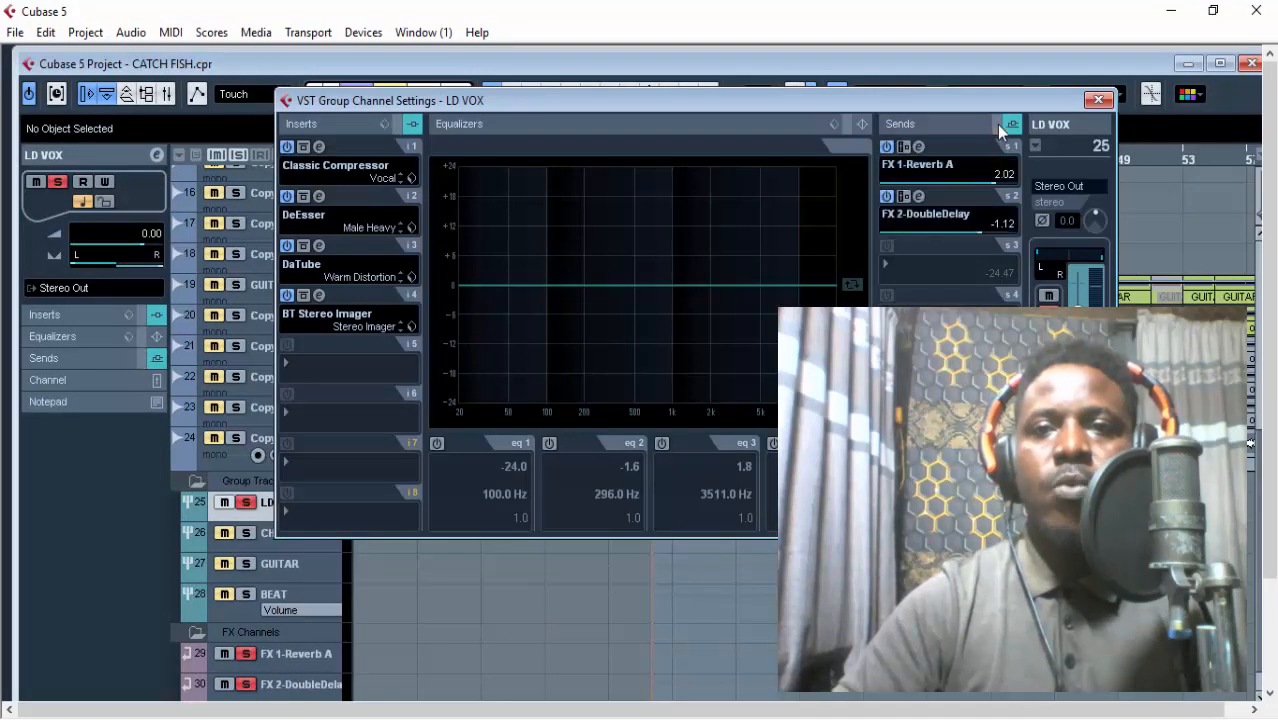
left_click(887, 196)
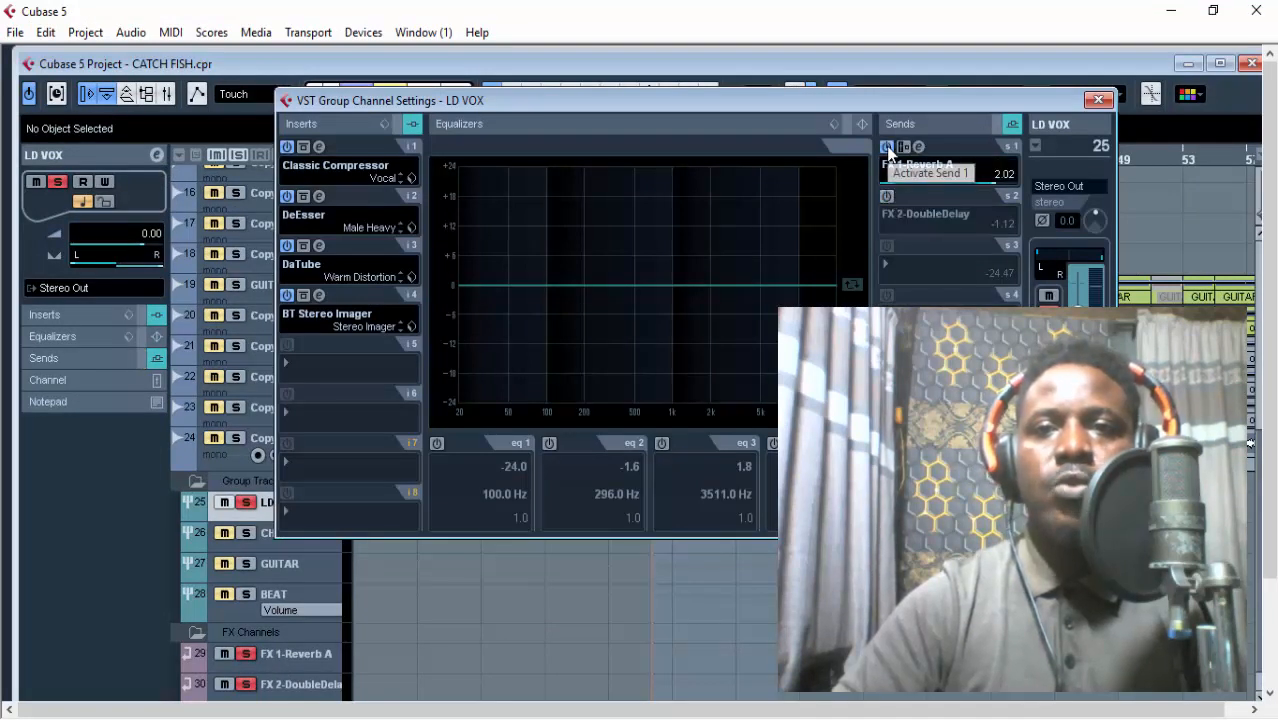
left_click(887, 147)
Open the editor of the FX 1-Reverb A send and compare the vocal with the reverb bypassed and active.
left_click(918, 147)
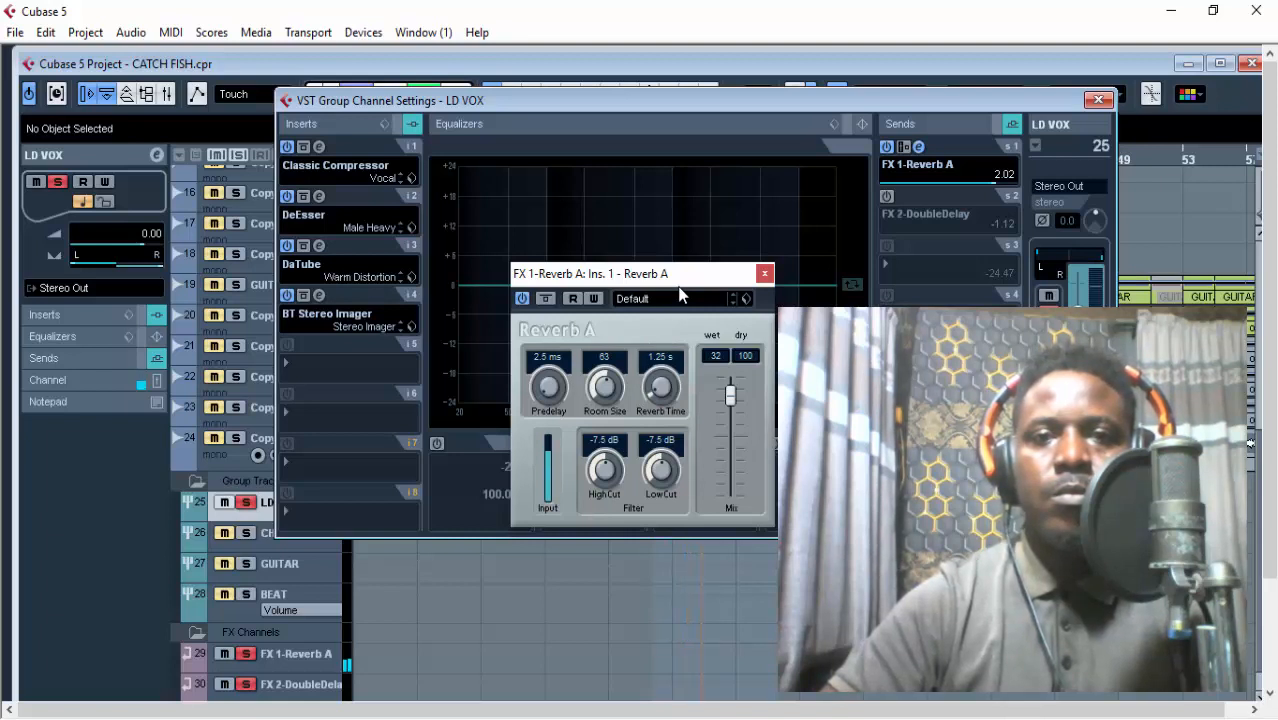
left_click(546, 299)
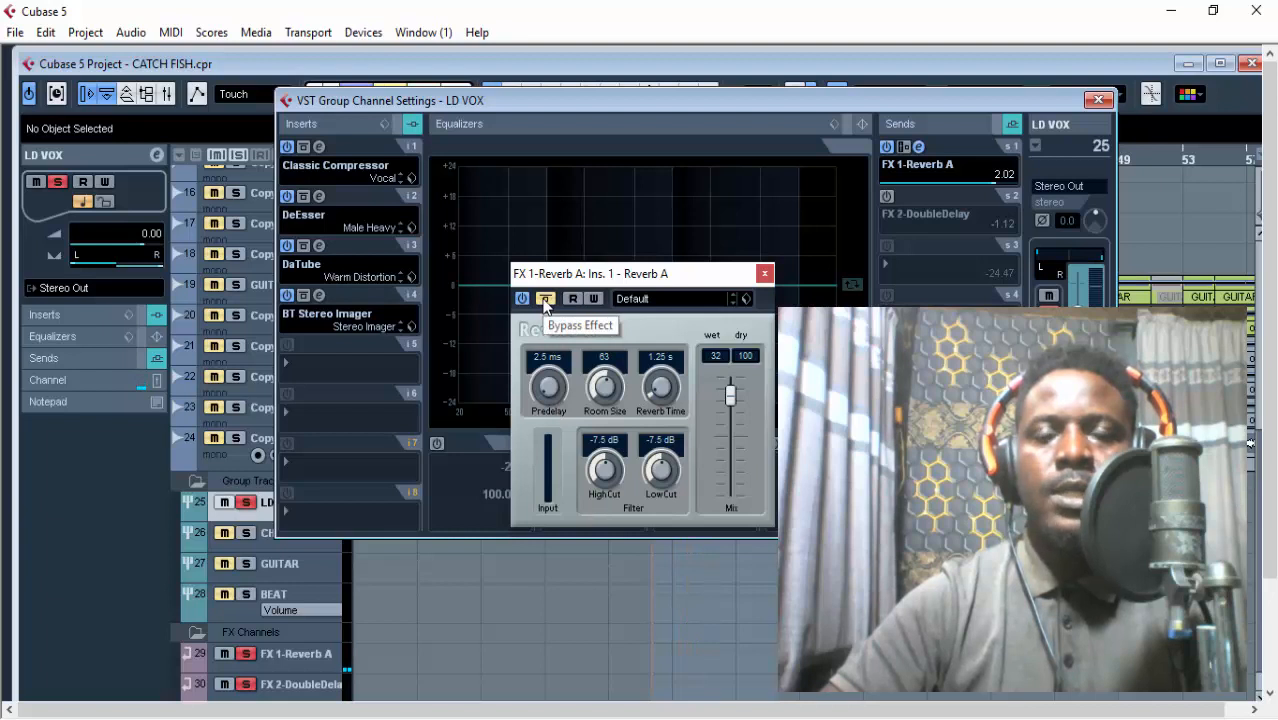
left_click(545, 299)
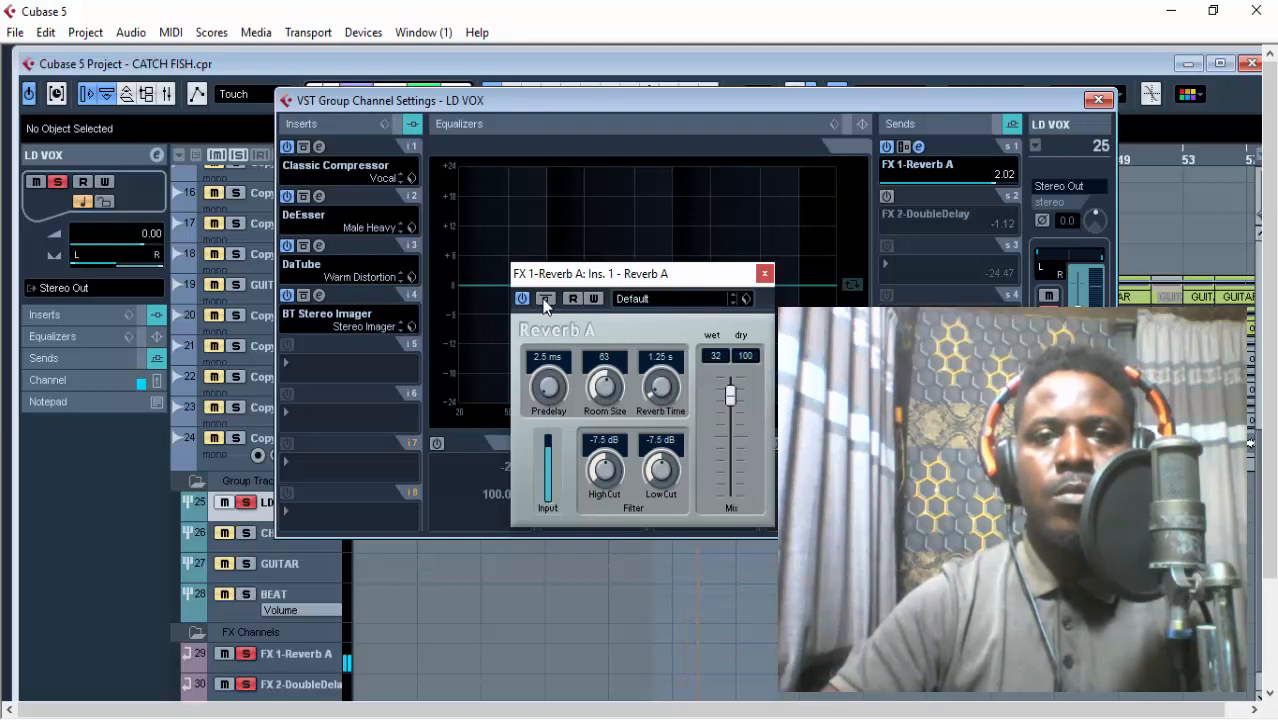
Activate the LD VOX group's FX 2-DoubleDelay send and open its editor, with the Reverb A editor moved aside.
left_click_drag(582, 278, 357, 152)
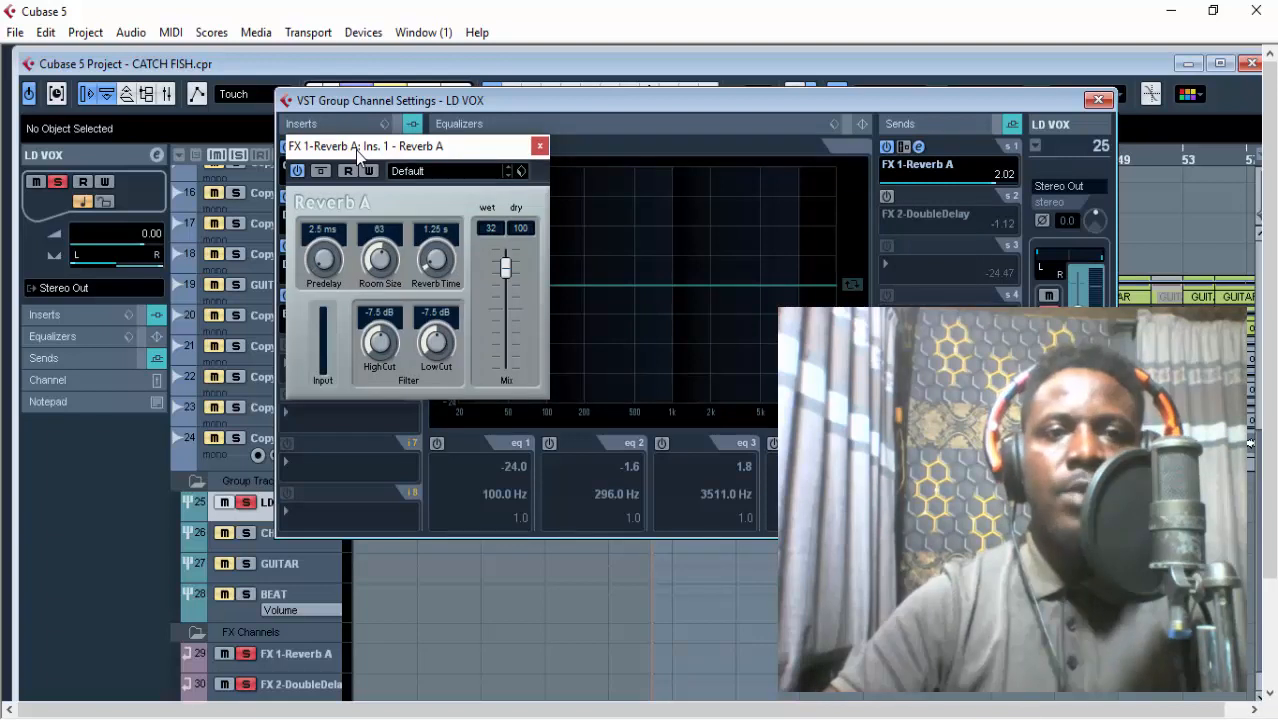
left_click(887, 198)
left_click(918, 196)
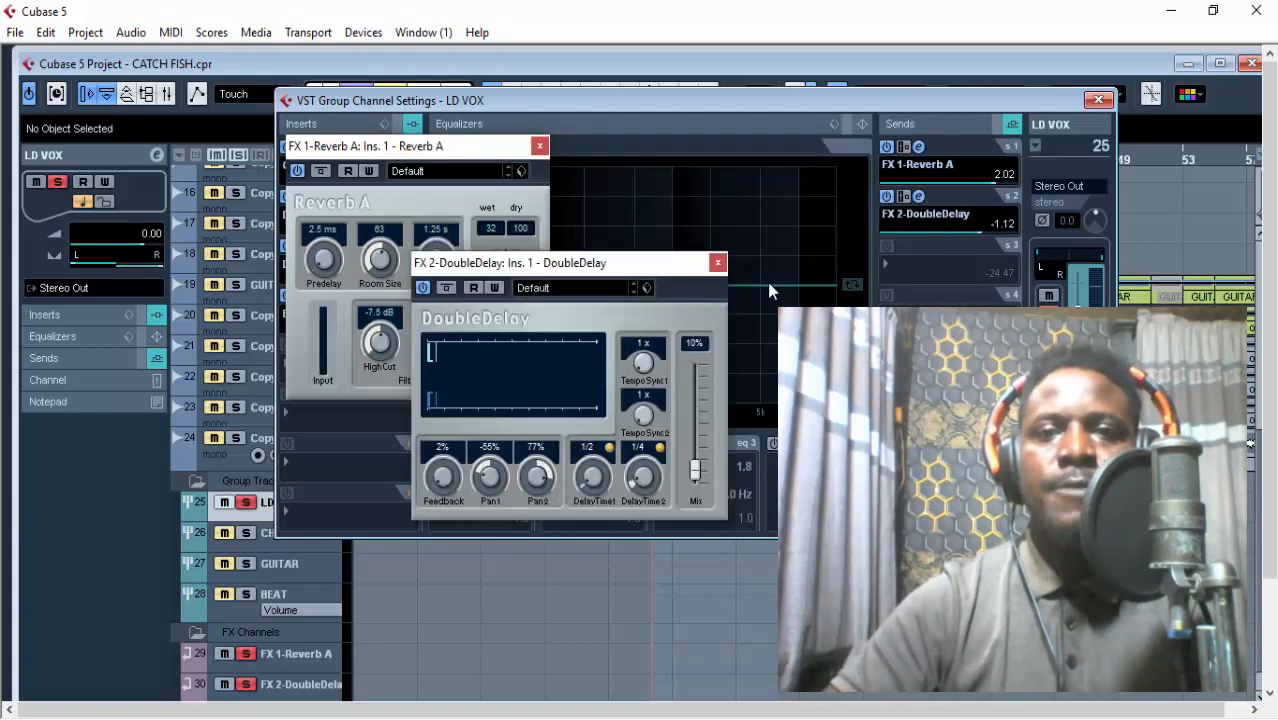
Arrange the DoubleDelay and Reverb A editors side by side over the LD VOX channel settings to compare them.
left_click_drag(577, 265, 471, 107)
left_click(305, 165)
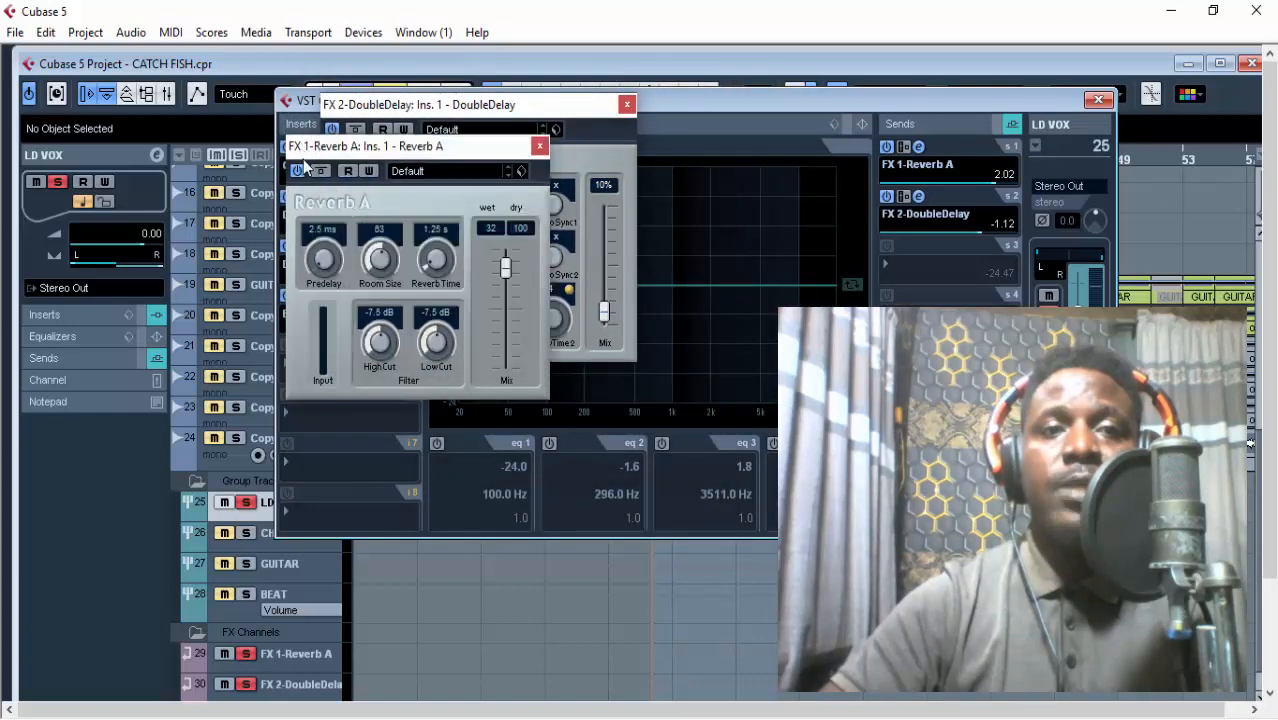
left_click_drag(305, 155, 717, 336)
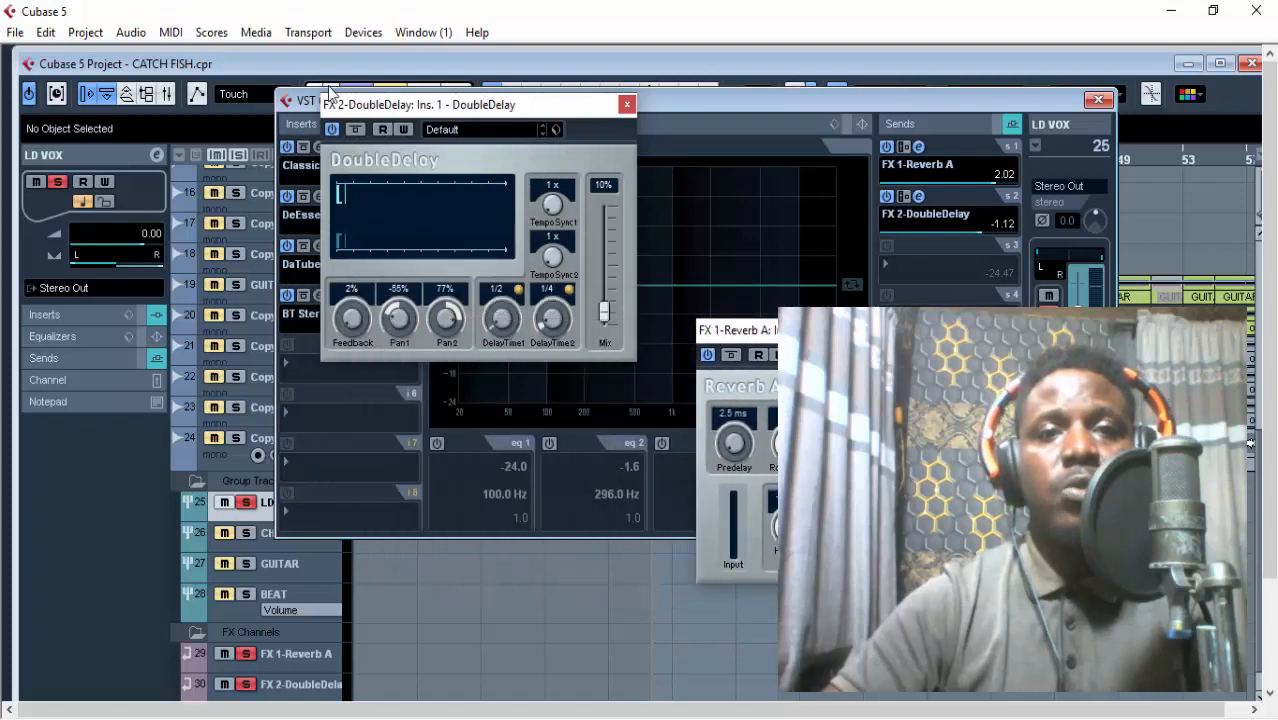
left_click_drag(465, 105, 393, 123)
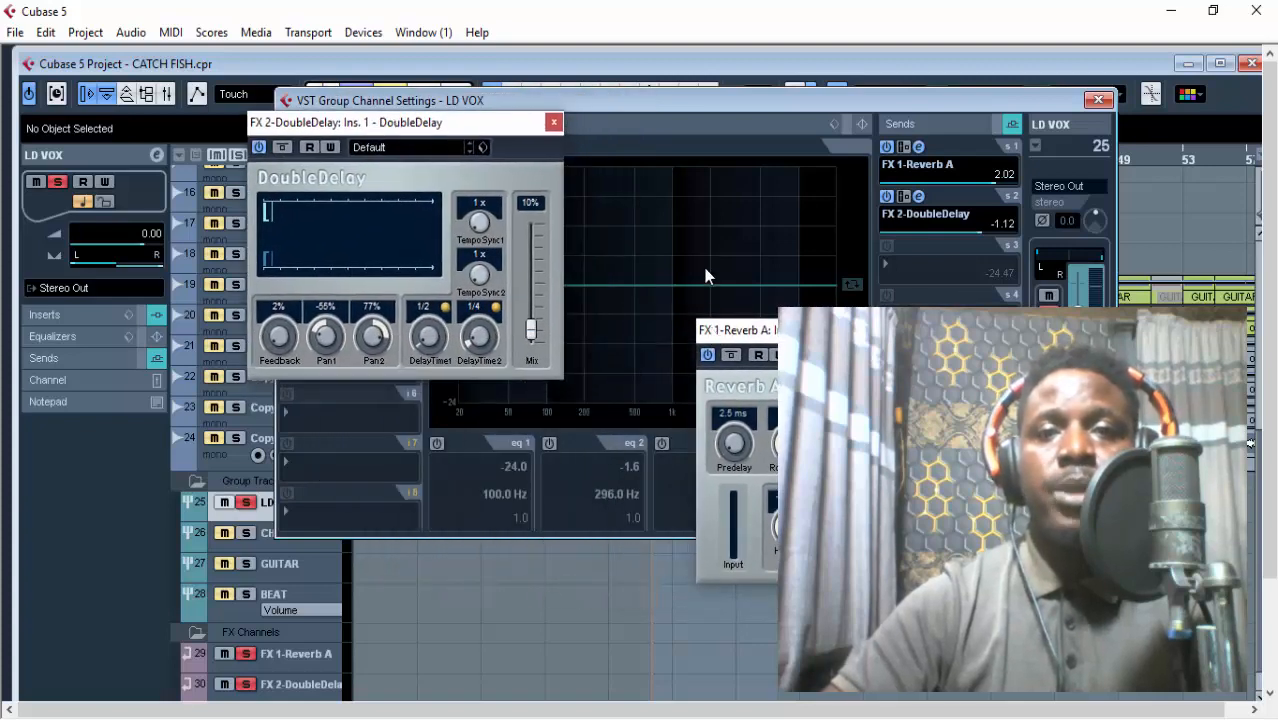
left_click_drag(670, 187, 648, 138)
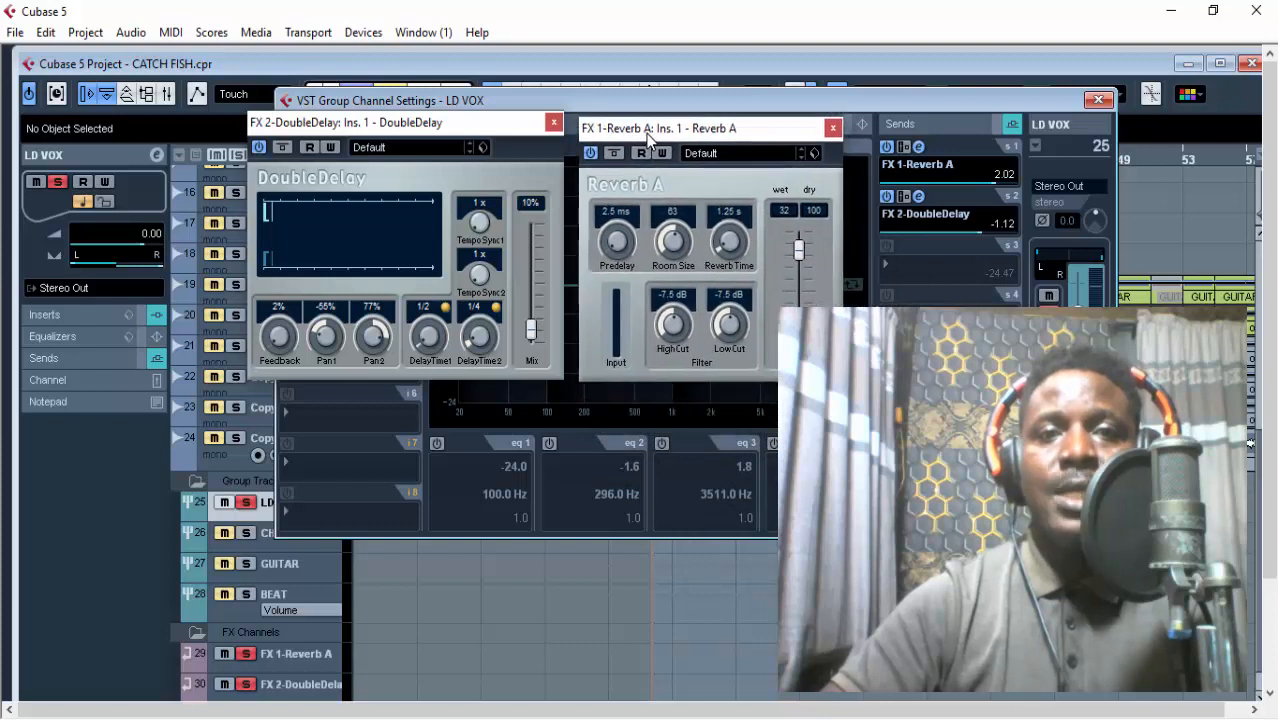
Close the Reverb A and DoubleDelay editors and the LD VOX channel settings, and maximize the project window.
left_click(832, 127)
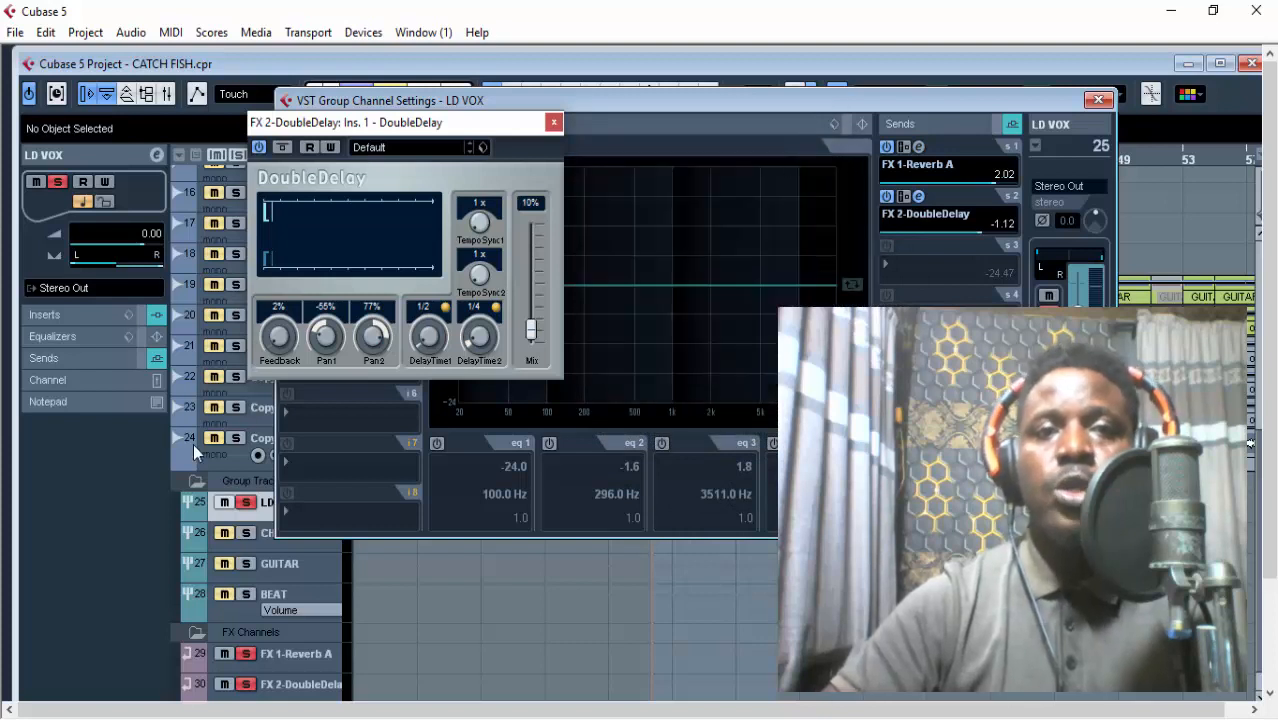
left_click_drag(387, 137, 508, 178)
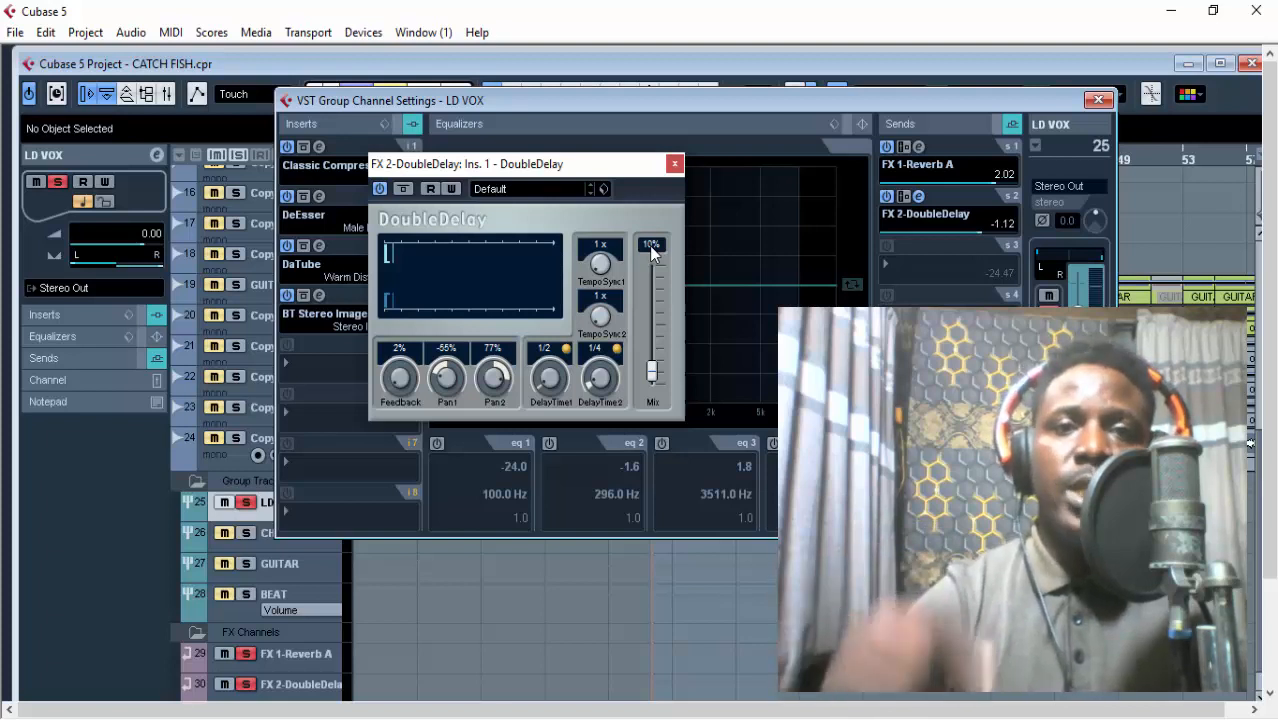
left_click(676, 163)
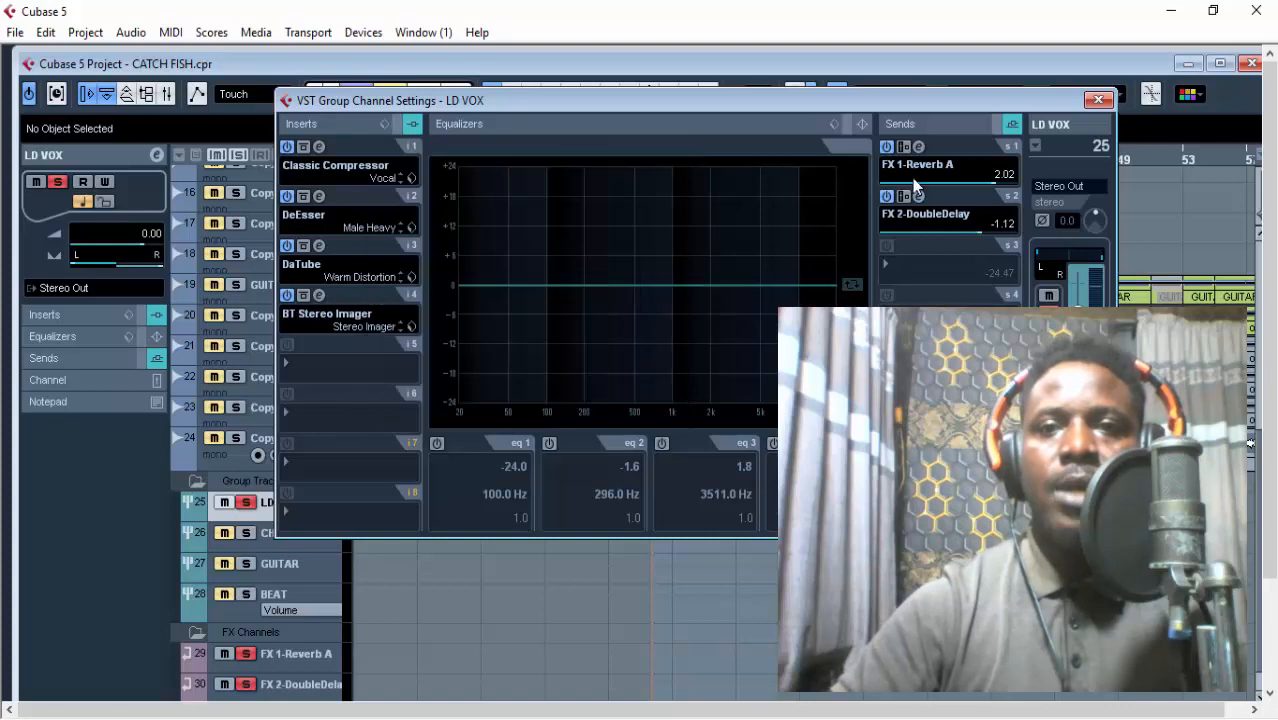
left_click(1097, 101)
left_click(1220, 63)
Solo the GUITAR and BEAT groups together with the lead vocal and audition the looped section.
scroll(391, 479, "up", 5)
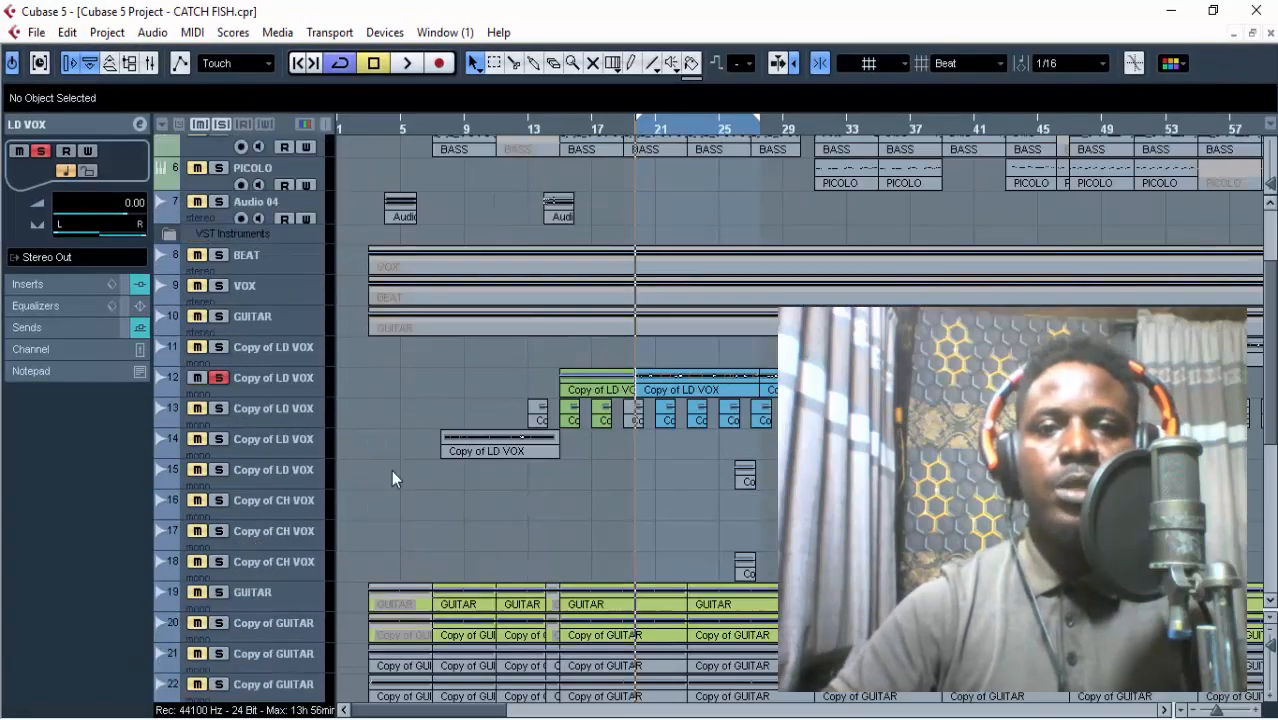
scroll(391, 470, "down", 5)
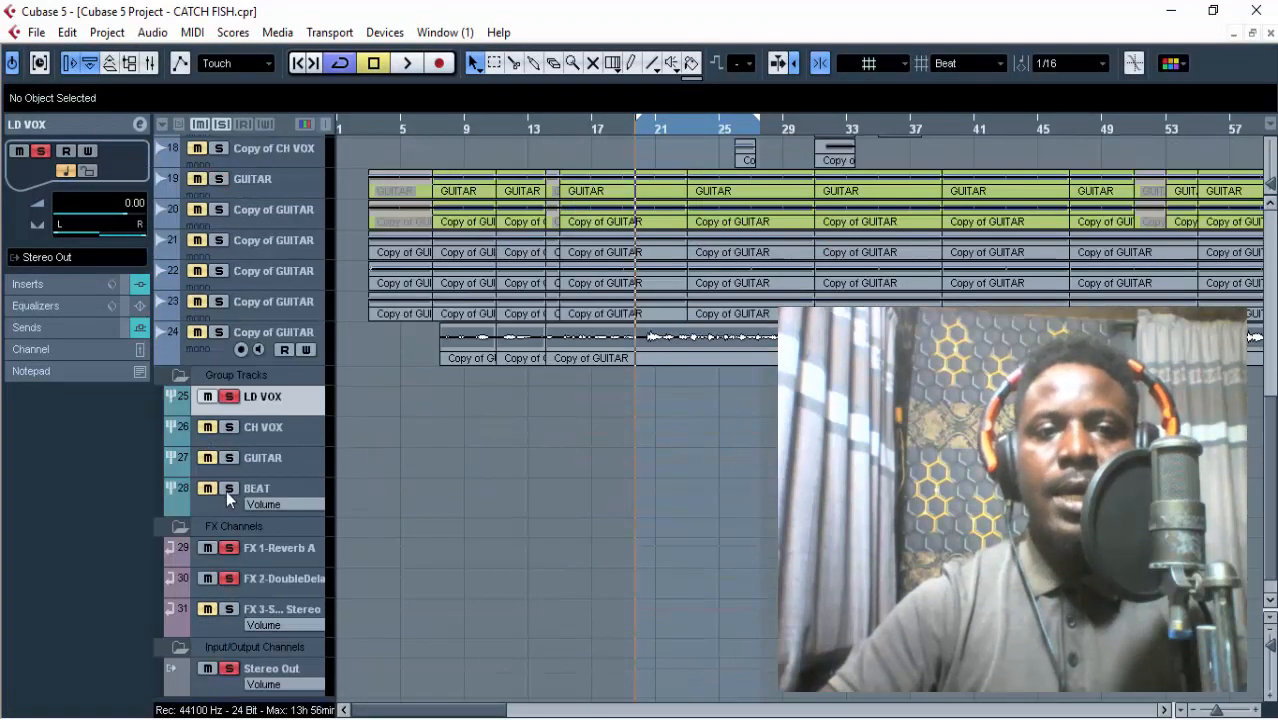
scroll(533, 416, "up", 3)
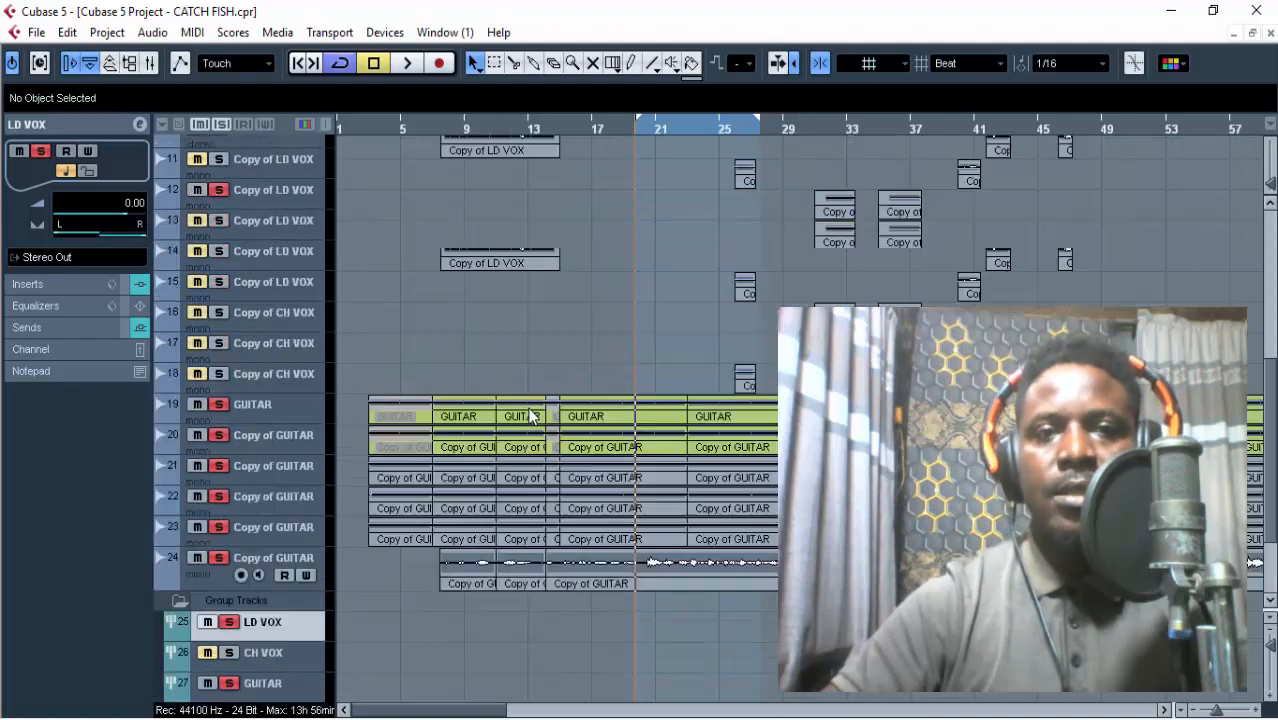
scroll(529, 410, "up", 2)
key("space")
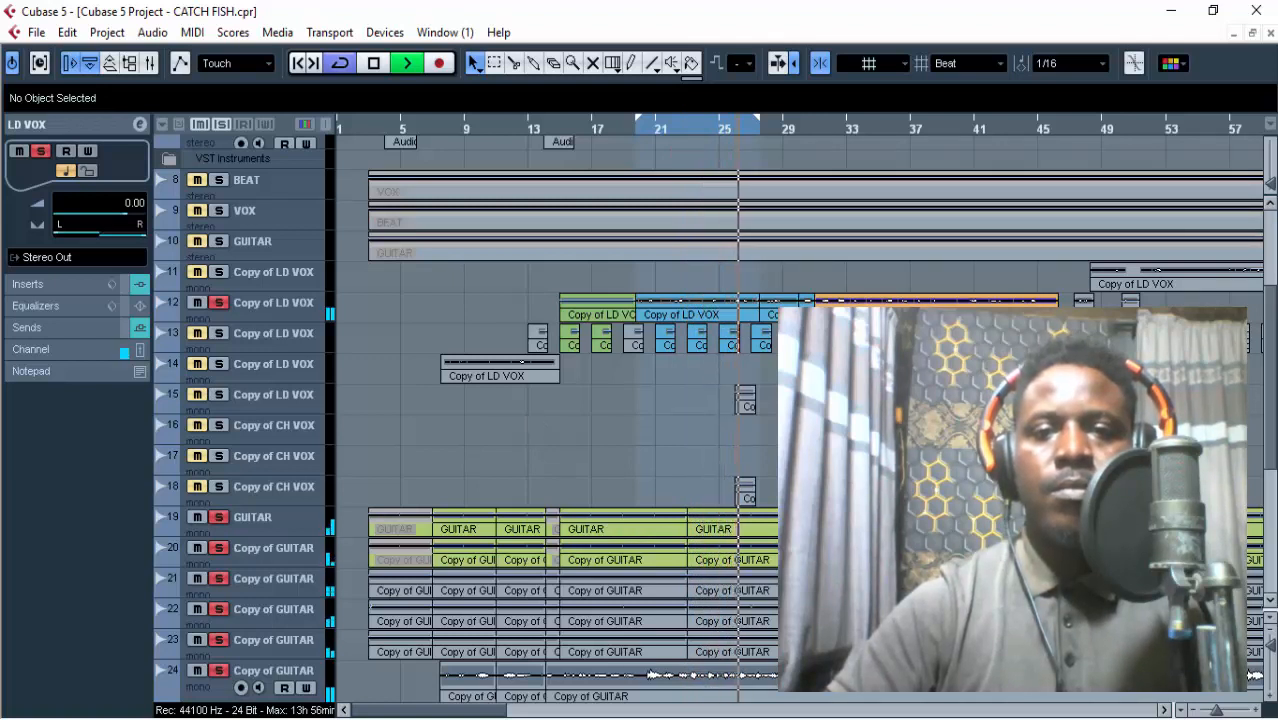
key("alt+Tab")
key("alt+Tab")
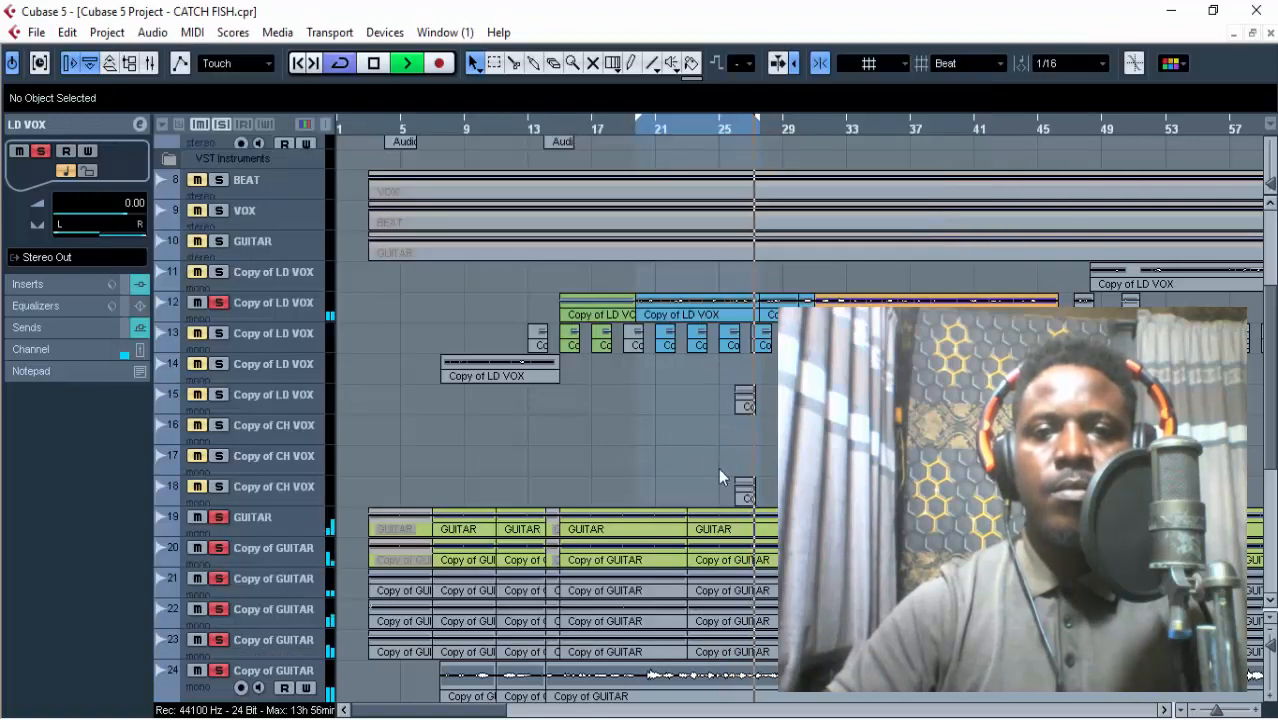
key("space")
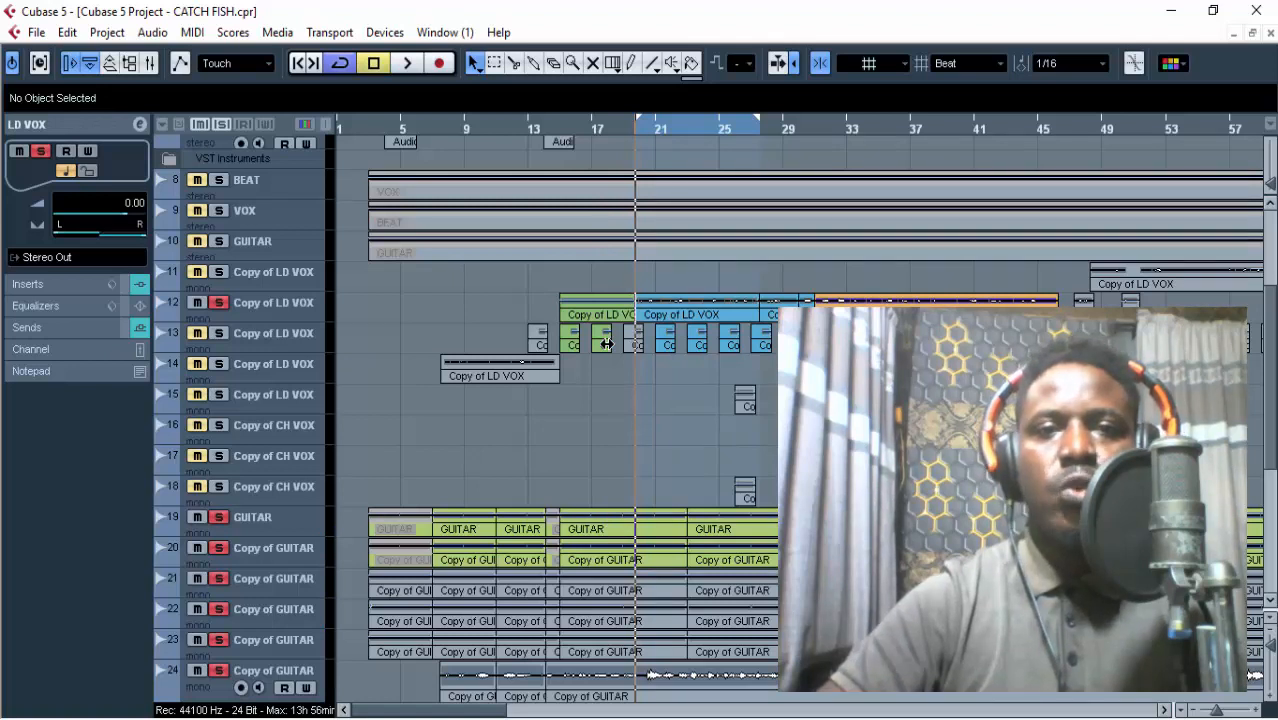
Place the playhead at about bar 3, select the first Copy of GUITAR track, and look over the tracks up to DRUMS.
left_click(372, 128)
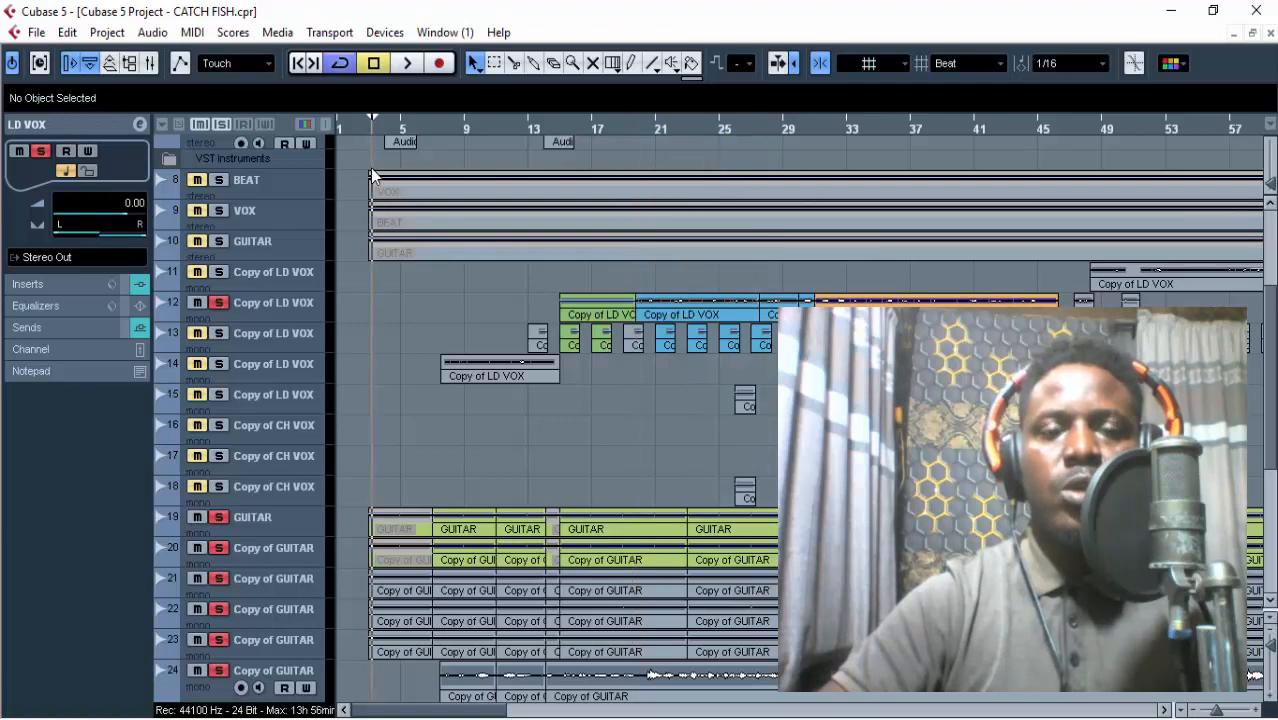
scroll(380, 285, "down", 3)
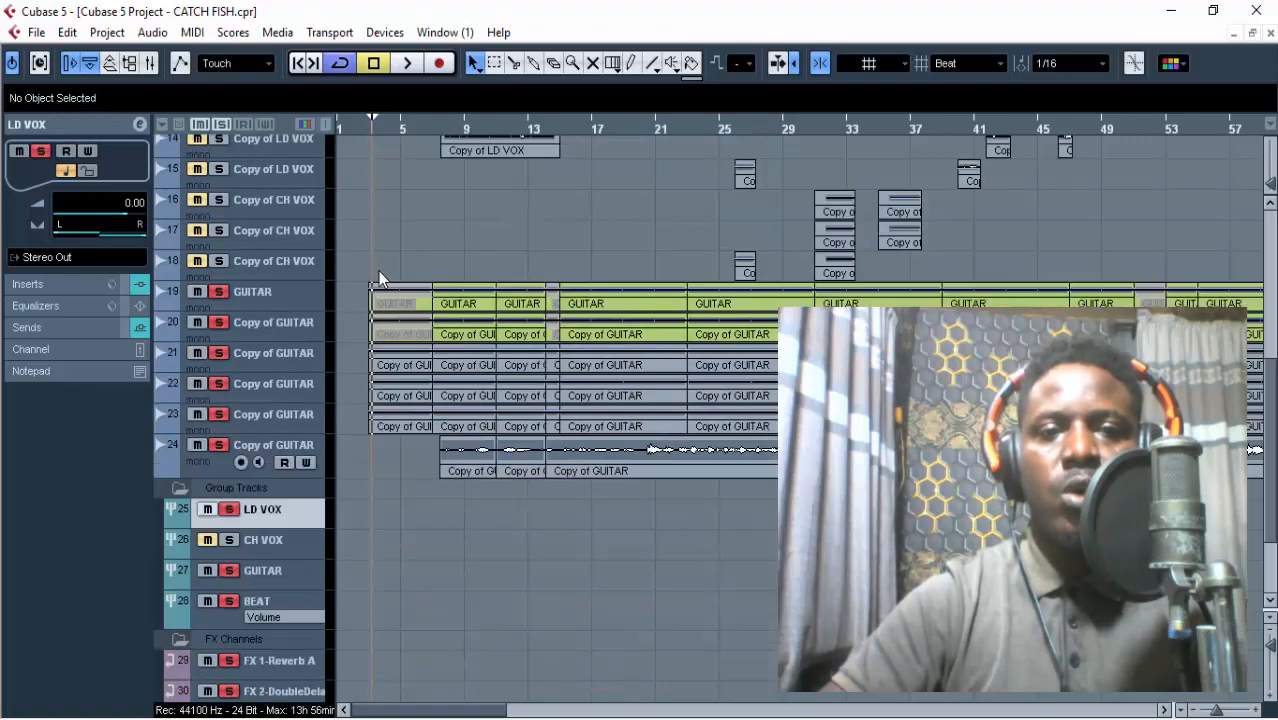
left_click(300, 338)
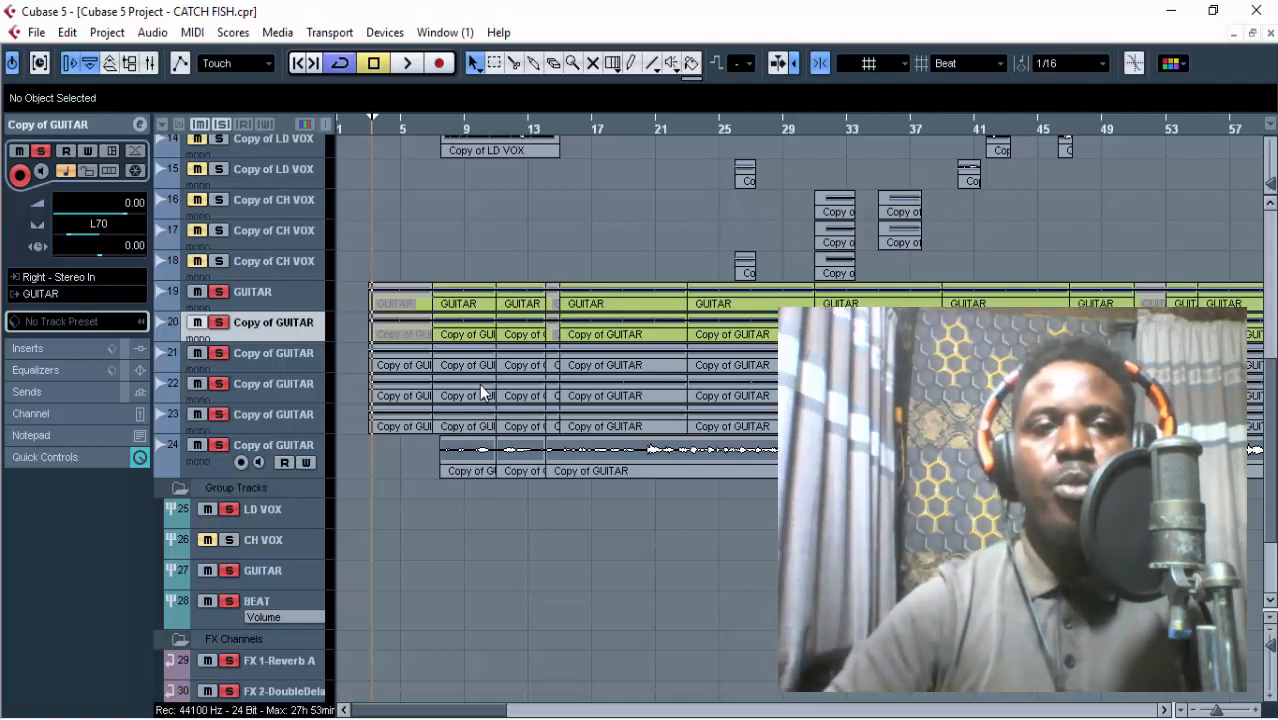
scroll(481, 390, "up", 3)
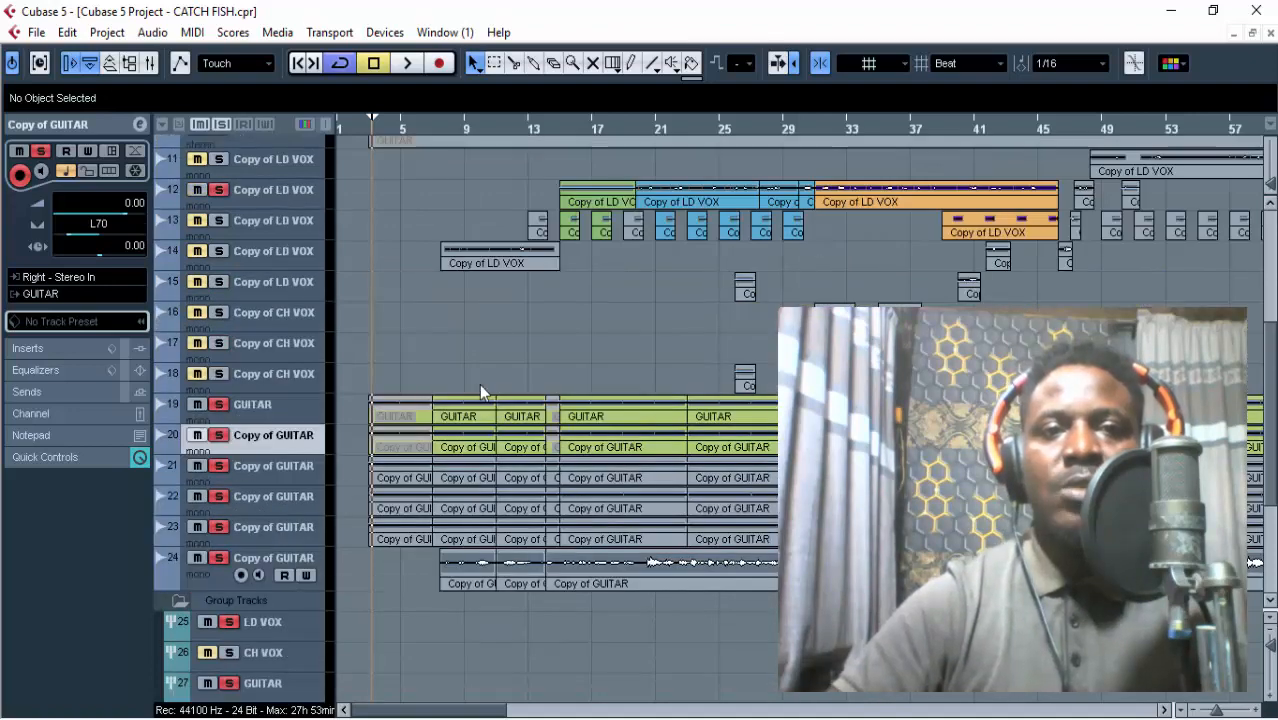
scroll(480, 392, "up", 6)
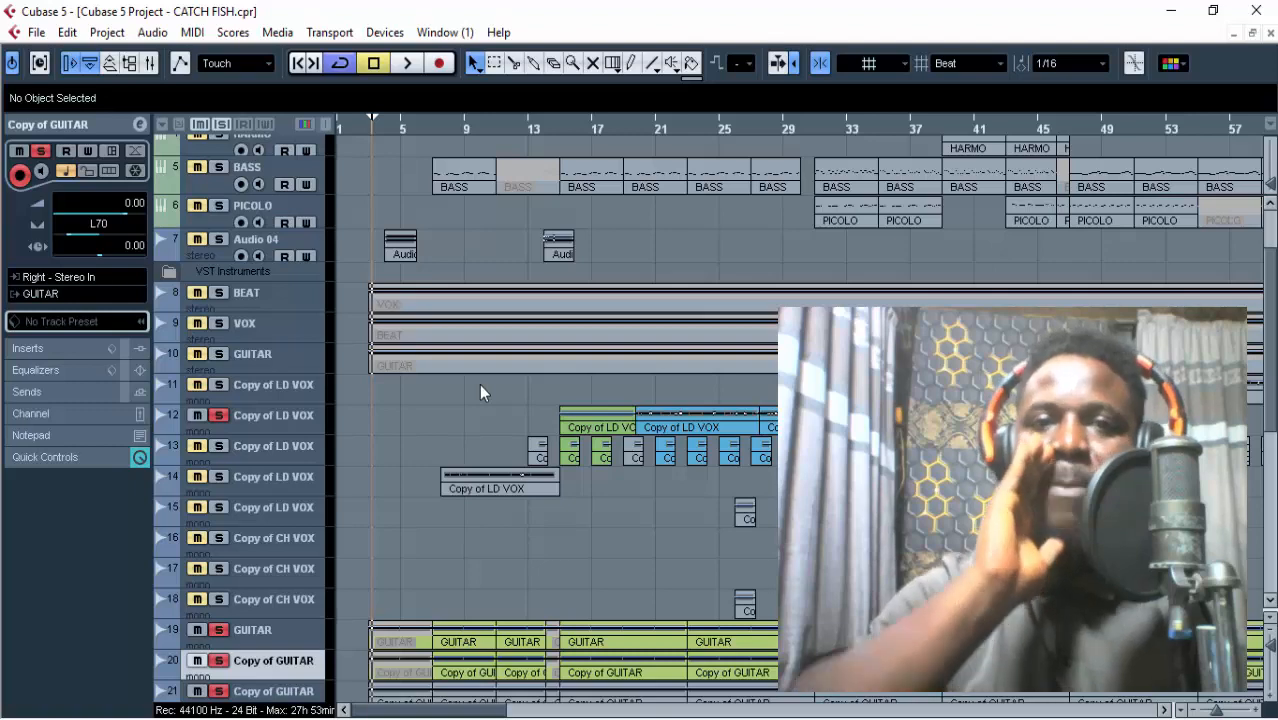
scroll(480, 392, "up", 3)
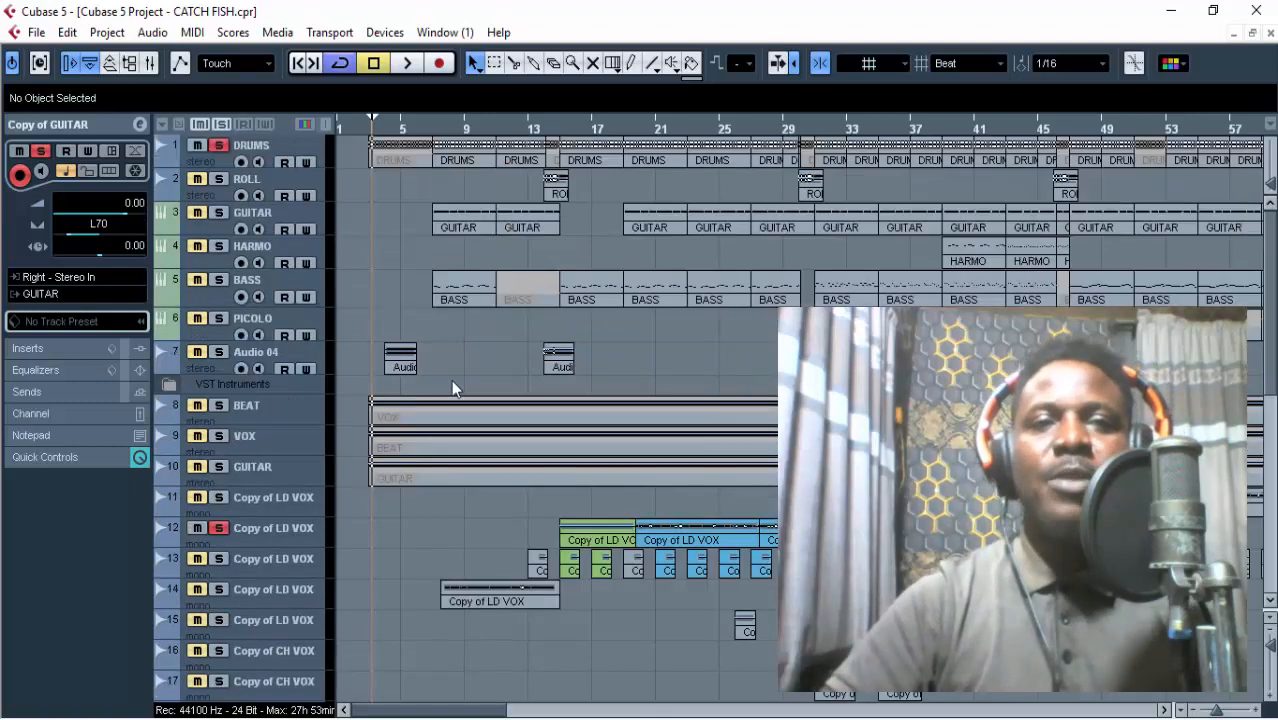
Deactivate all solo states in the project and zoom the arrangement out until all tracks fit and more bars show.
left_click(220, 126)
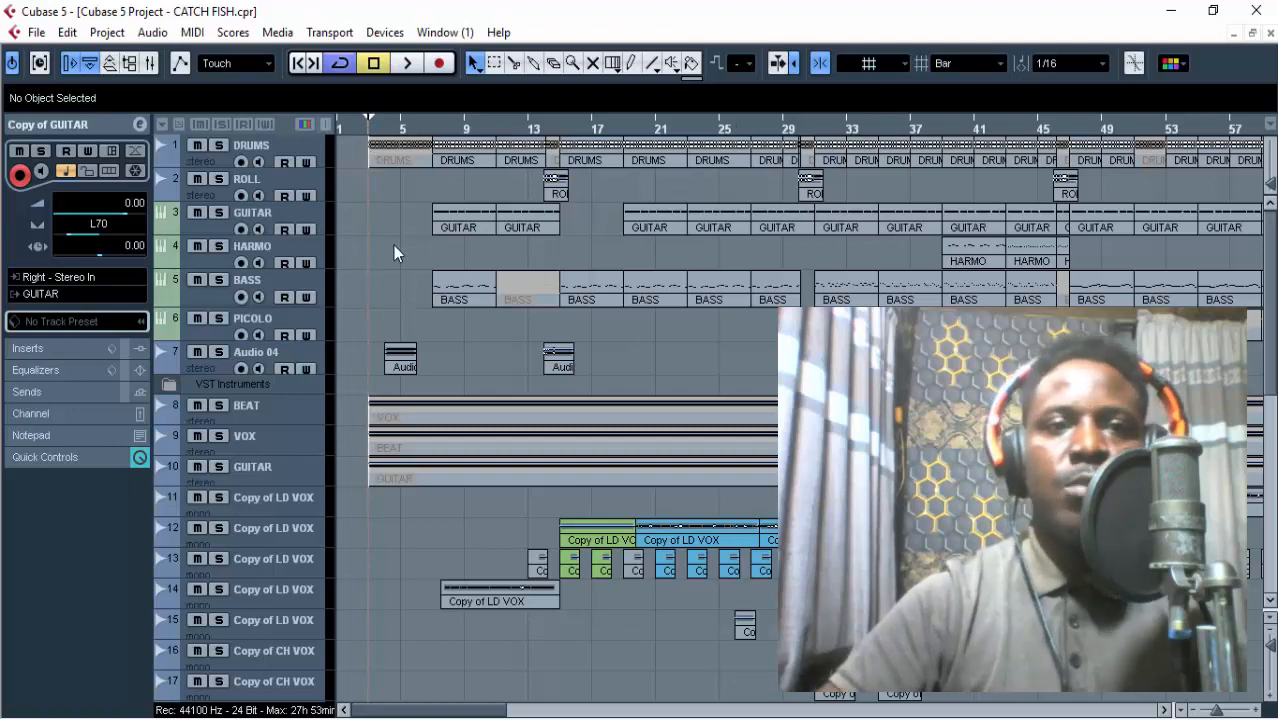
scroll(393, 249, "down", 3)
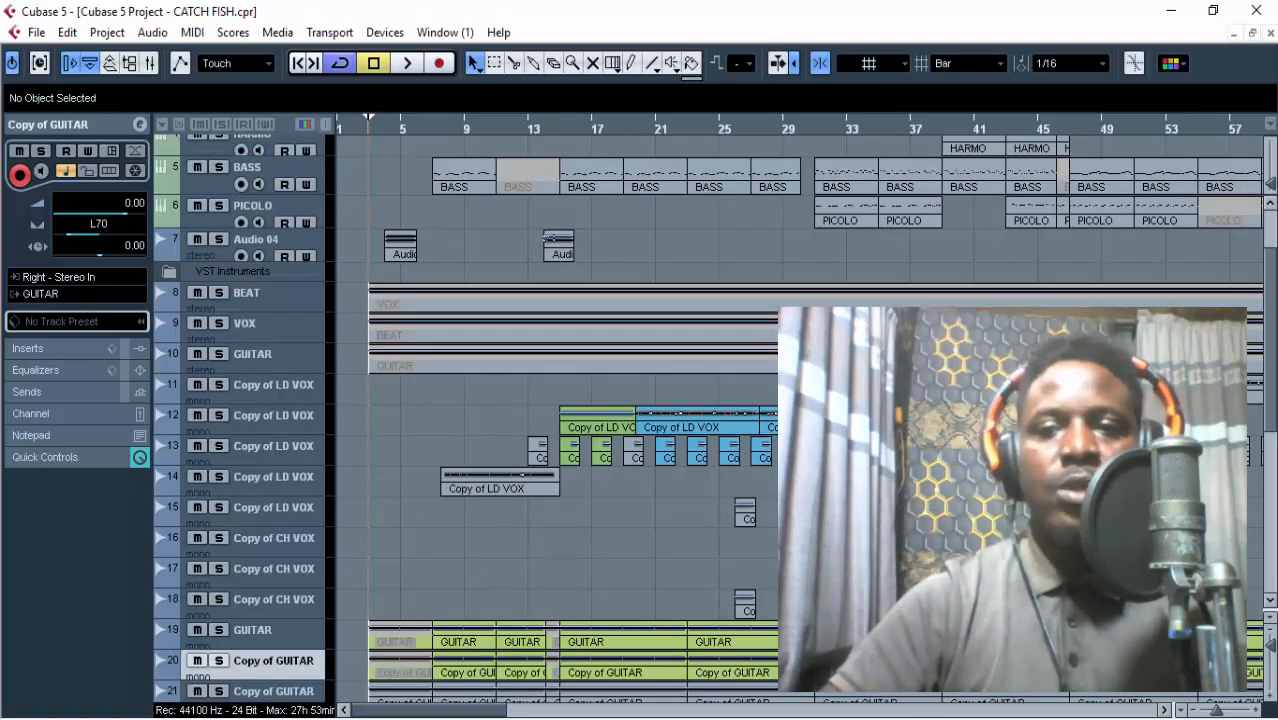
left_click_drag(1274, 647, 1274, 644)
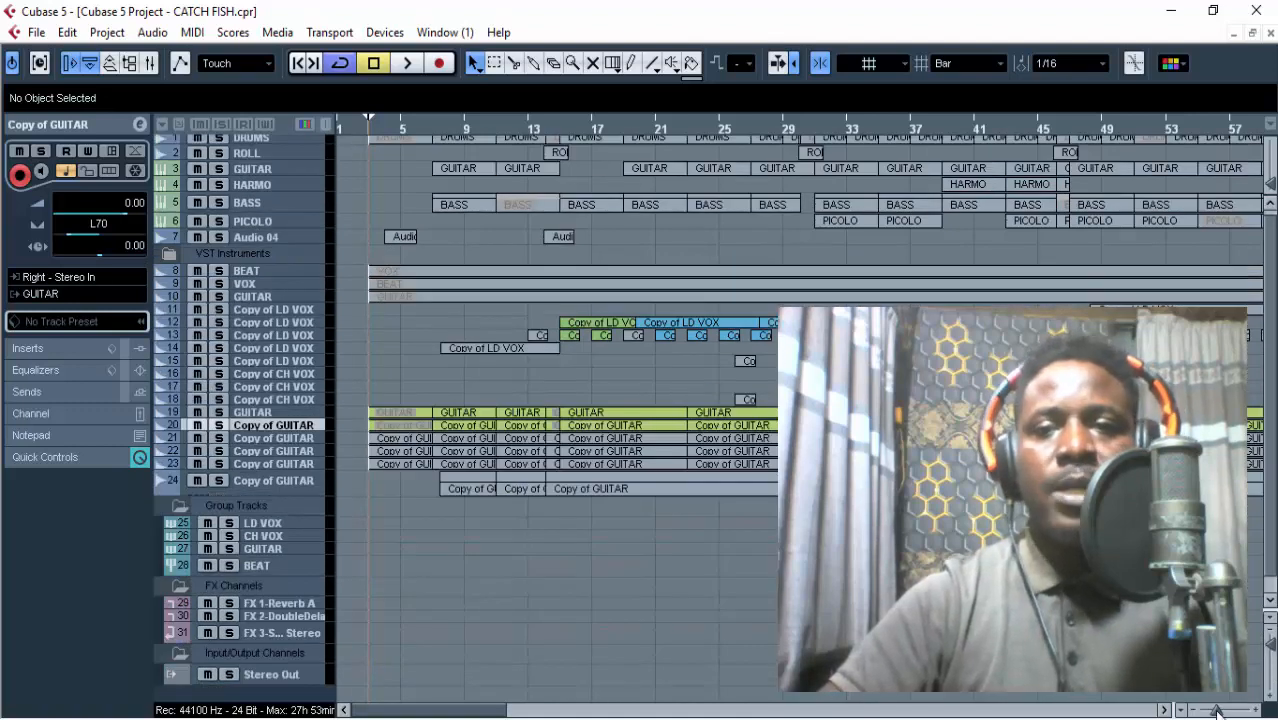
left_click_drag(1222, 712, 1222, 712)
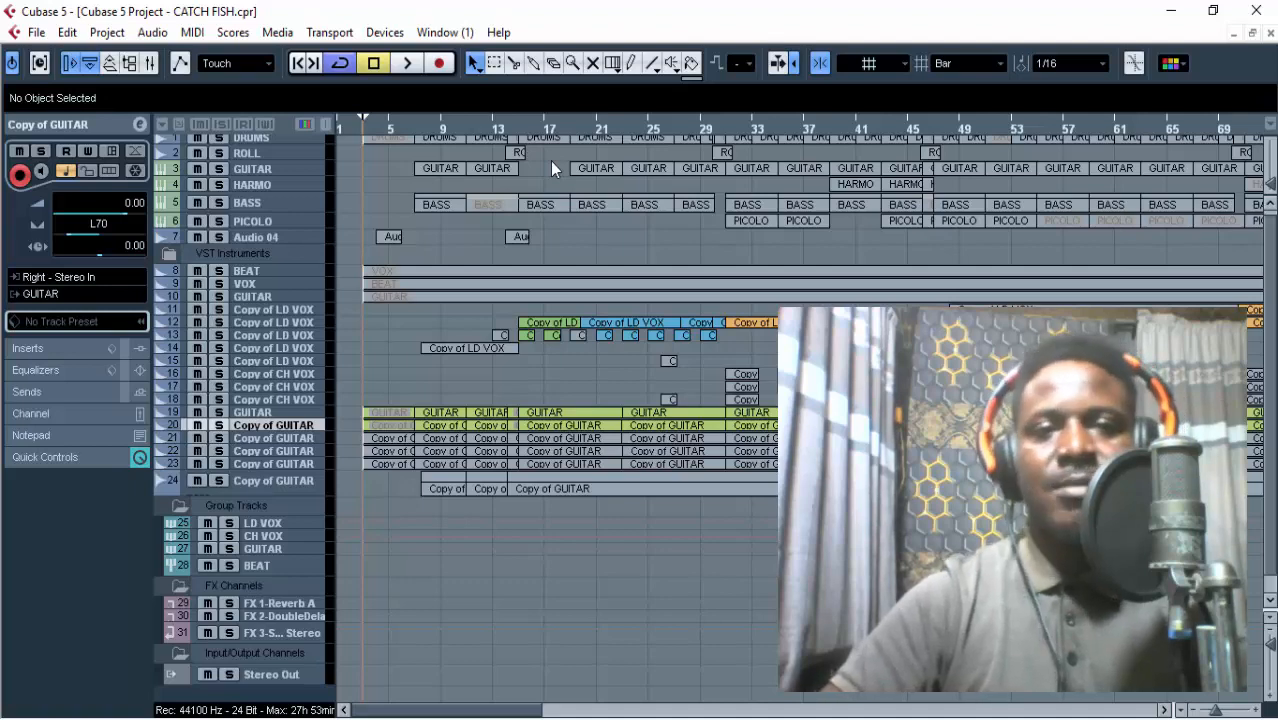
Play the full mix from about bar 3, check the audio levels in Voicemeeter, and stop playback.
key("space")
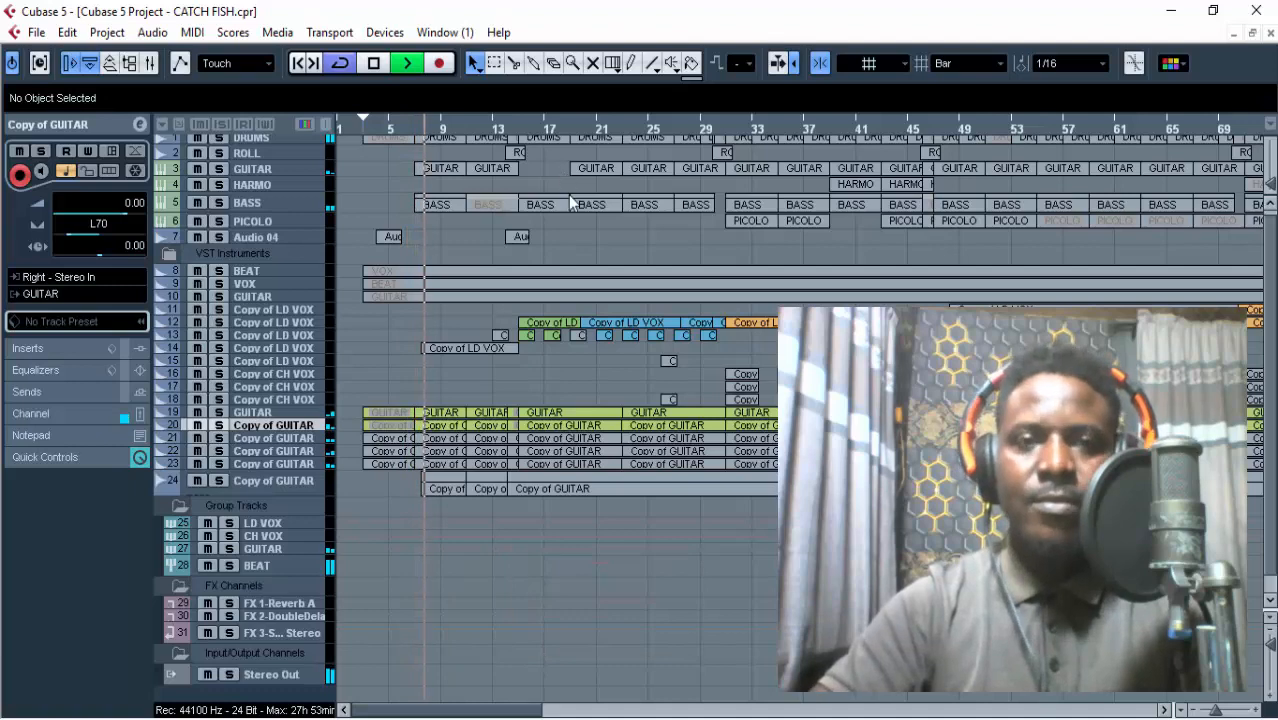
left_click(701, 716)
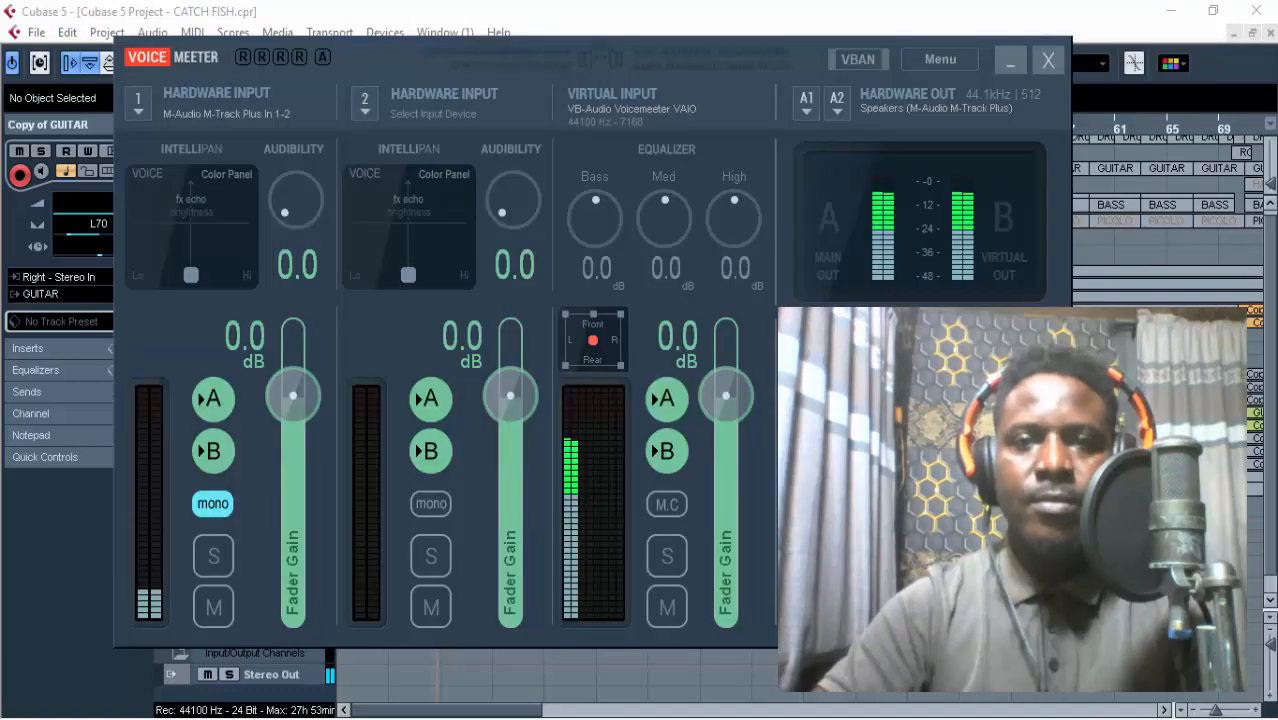
left_click(701, 716)
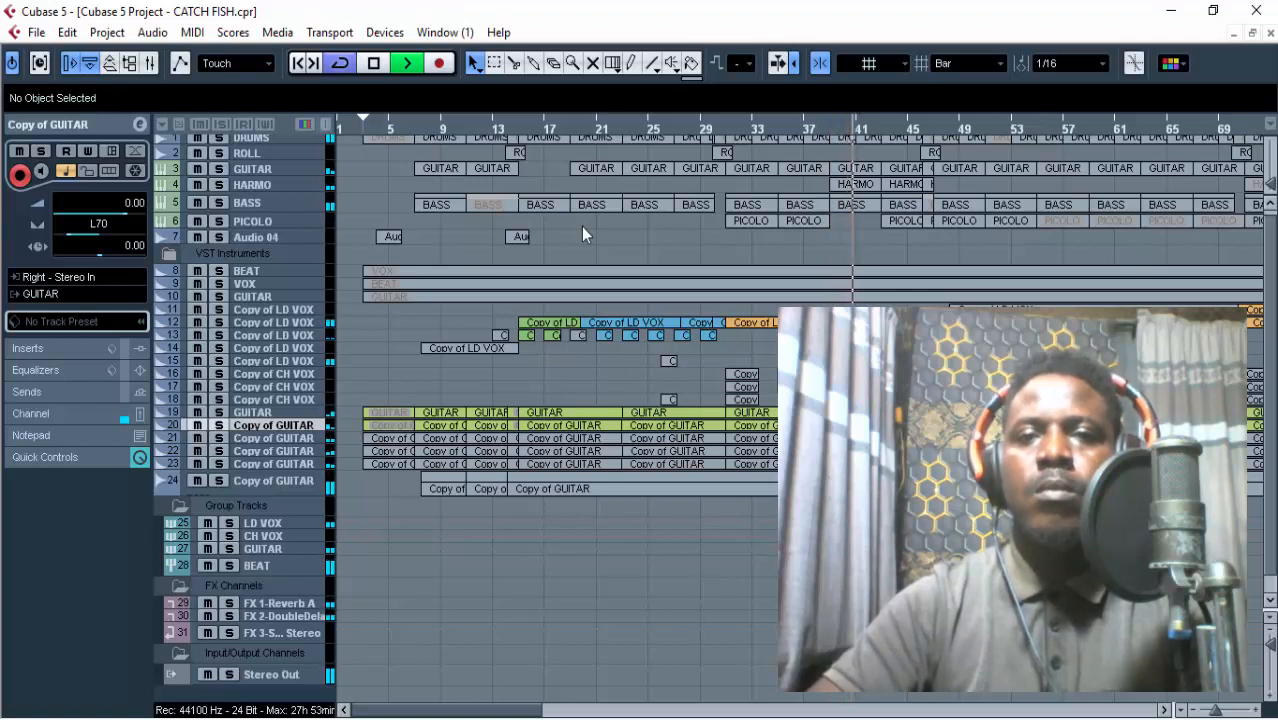
left_click(374, 63)
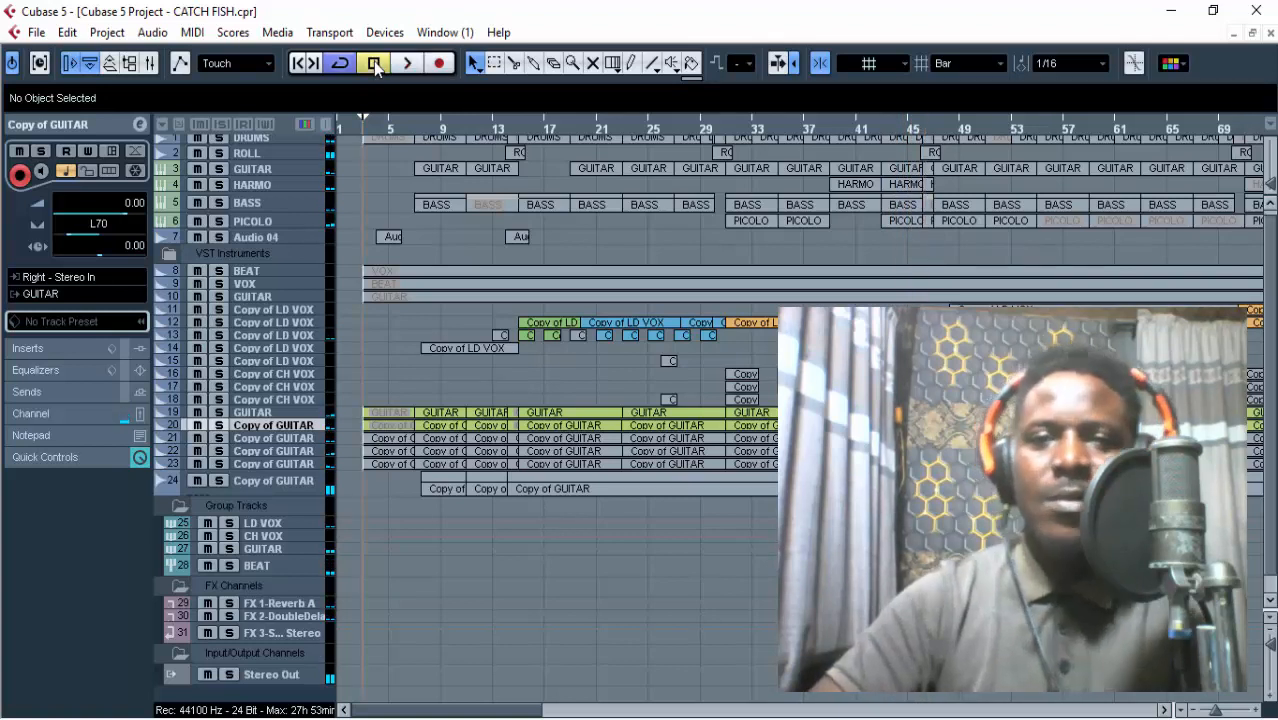